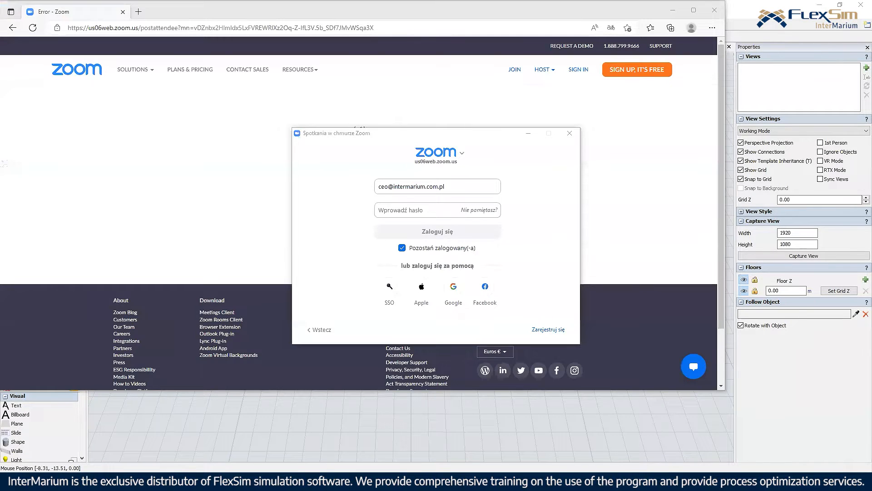
# Step: Switch to the empty FlexSim model and place a Shape object near the grid origin
pyautogui.moveTo(323, 482)
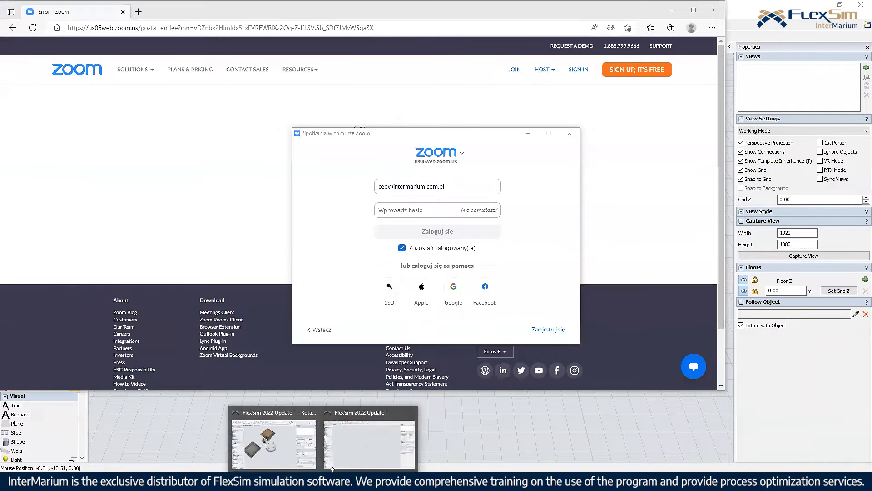
pyautogui.click(362, 444)
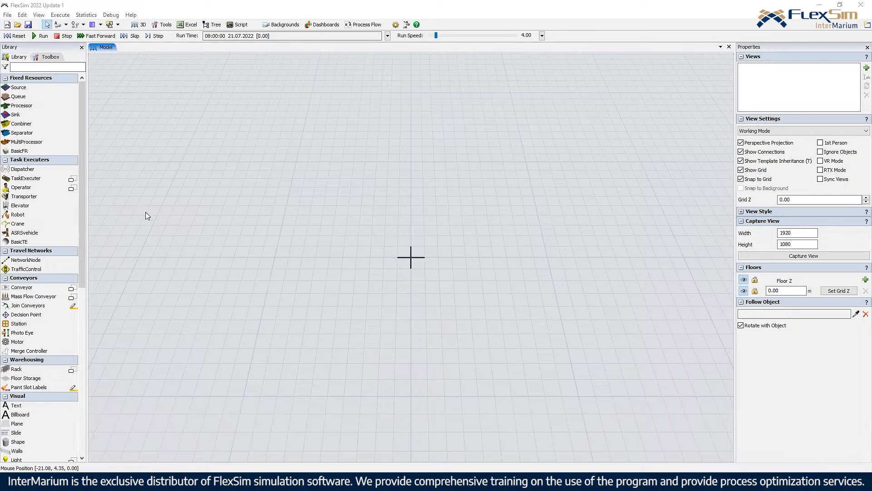
pyautogui.scroll(-3, 84, 177)
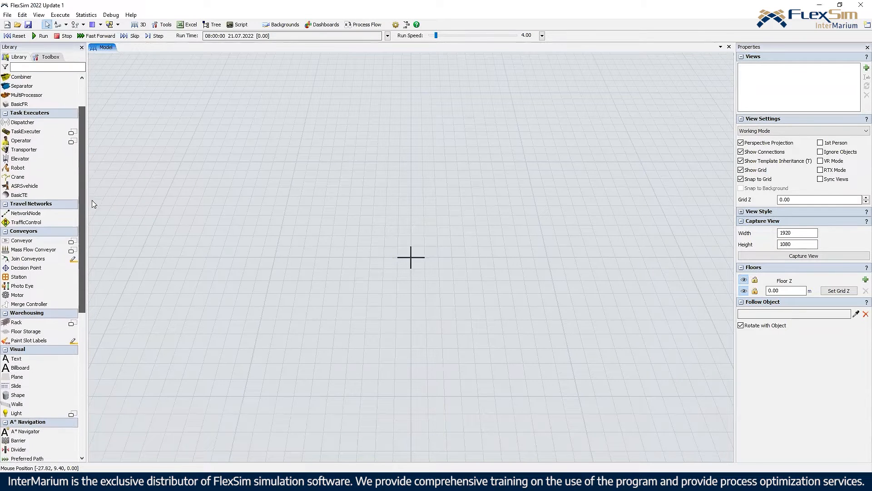
pyautogui.moveTo(23, 366); pyautogui.dragTo(376, 273)
pyautogui.moveTo(383, 278); pyautogui.dragTo(274, 313, button='right')
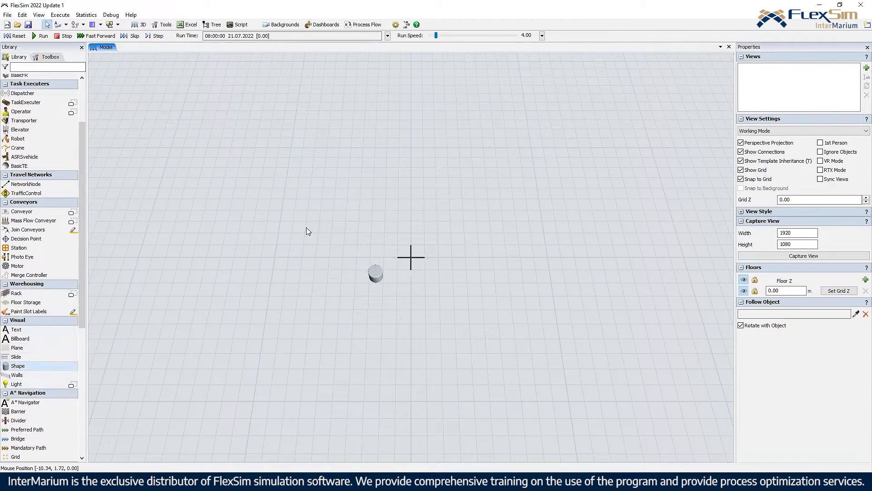
# Step: Move the cylinder shape beside the grid origin and set its X and Y size to 2.00
pyautogui.scroll(2, 372, 221)
pyautogui.scroll(2, 372, 221)
pyautogui.moveTo(404, 326); pyautogui.dragTo(419, 263)
pyautogui.doubleClick(769, 151)
pyautogui.click(811, 151)
pyautogui.moveTo(811, 152); pyautogui.dragTo(726, 156)
pyautogui.write('22')
pyautogui.click(476, 232)
pyautogui.moveTo(476, 232); pyautogui.dragTo(424, 208, button='right')
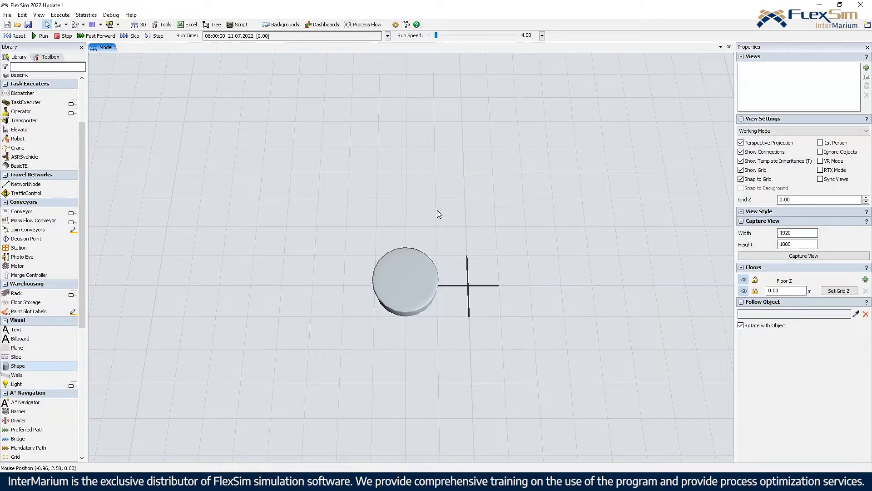
# Step: Add a Queue onto the cylinder shape and nudge the cylinder slightly closer to the origin
pyautogui.moveTo(82, 130); pyautogui.dragTo(93, 88)
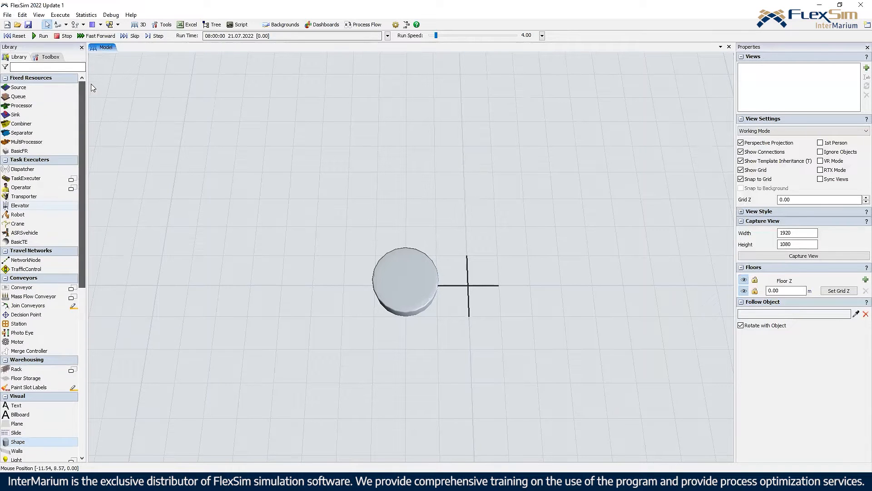
pyautogui.click(20, 96)
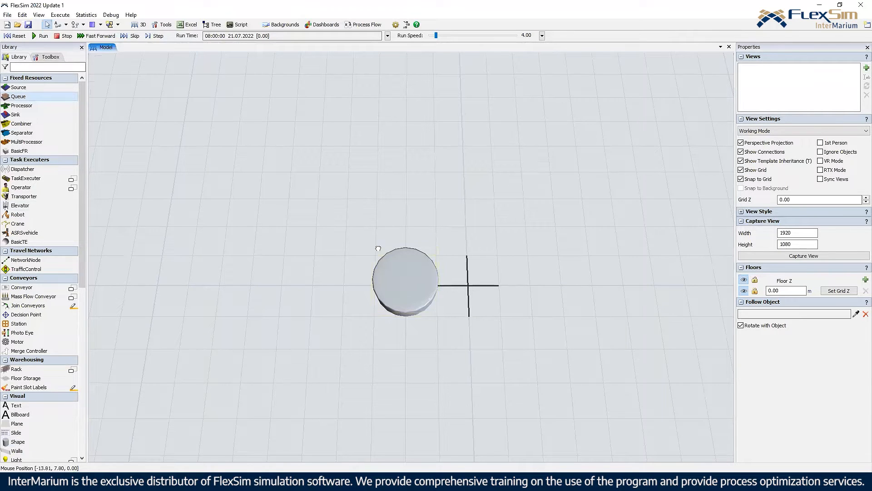
pyautogui.click(395, 283)
pyautogui.moveTo(404, 266)
pyautogui.mouseDown()
pyautogui.moveTo(403, 242)
pyautogui.moveTo(433, 276)
pyautogui.moveTo(401, 283)
pyautogui.moveTo(414, 264)
pyautogui.moveTo(411, 275)
pyautogui.mouseUp()
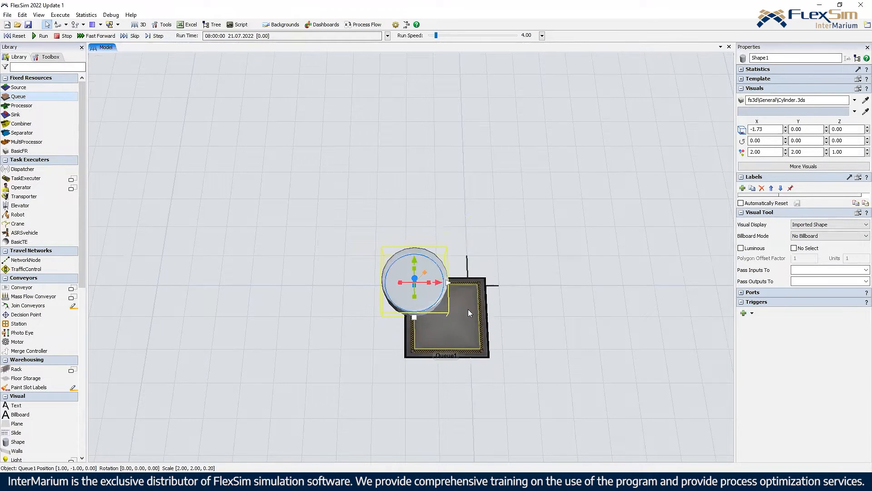
# Step: Set the queue's Z position to 1.00 and move it over the top of the cylinder
pyautogui.click(469, 313)
pyautogui.doubleClick(851, 129)
pyautogui.write('1')
pyautogui.press('Return')
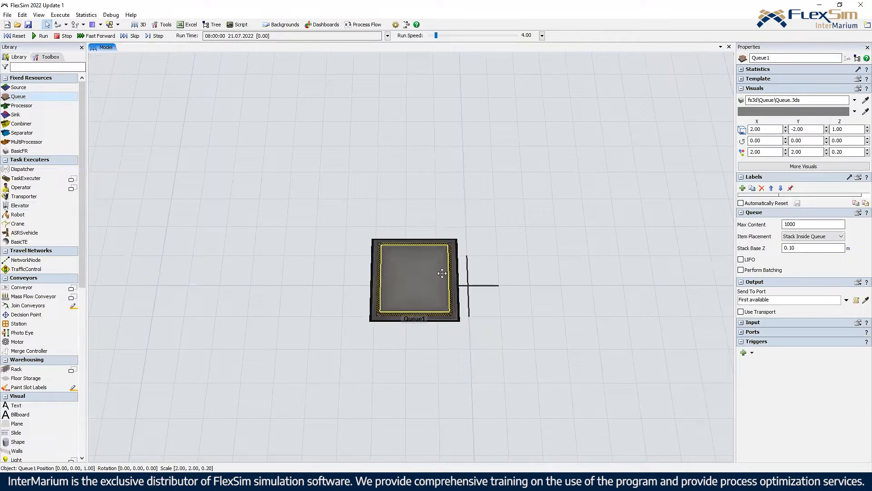
pyautogui.moveTo(442, 273); pyautogui.dragTo(441, 273)
# Step: Set the queue's X and Y size to 0.10
pyautogui.moveTo(771, 153); pyautogui.dragTo(742, 152)
pyautogui.write('0')
pyautogui.moveTo(811, 151); pyautogui.dragTo(786, 152)
pyautogui.write('0.1')
# Step: Move the small queue to the far edge of the cylinder's top face, away from its centre
pyautogui.click(650, 154)
pyautogui.moveTo(382, 248); pyautogui.dragTo(412, 264)
pyautogui.click(440, 220)
pyautogui.scroll(6, 465, 253)
pyautogui.moveTo(298, 289); pyautogui.dragTo(327, 234)
pyautogui.moveTo(325, 233); pyautogui.dragTo(315, 209)
# Step: Set the queue's Z size to 0.05
pyautogui.moveTo(837, 152); pyautogui.dragTo(846, 152)
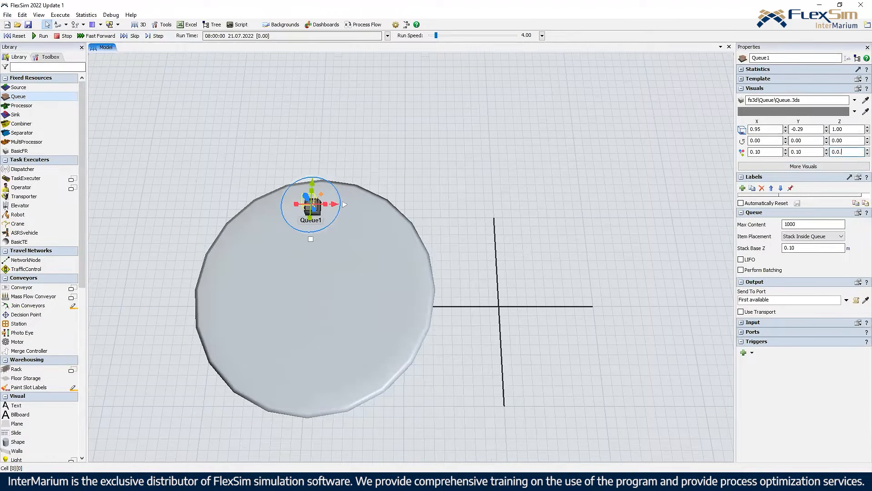
pyautogui.click(483, 152)
pyautogui.moveTo(448, 145); pyautogui.dragTo(432, 260, button='right')
pyautogui.moveTo(432, 260); pyautogui.dragTo(446, 260)
pyautogui.click(446, 210)
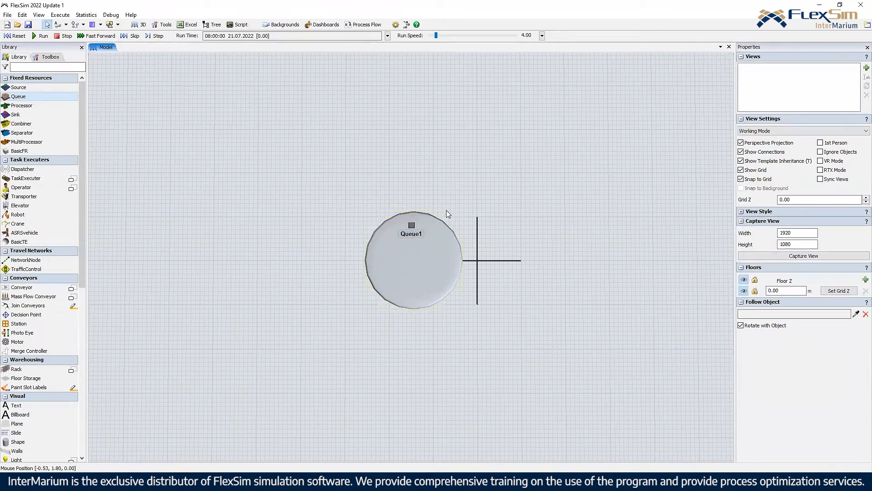
# Step: Nudge the queue to the cylinder's centreline near the far edge and test turning the cylinder
pyautogui.click(421, 227)
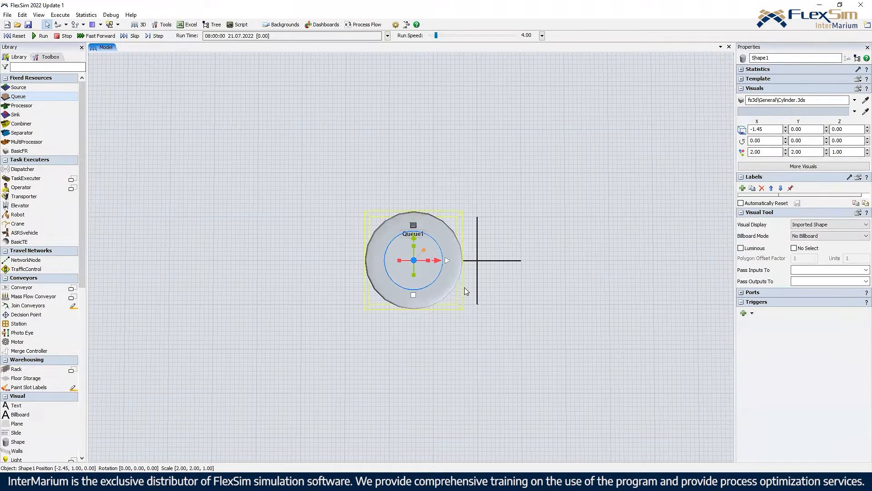
pyautogui.moveTo(432, 283); pyautogui.dragTo(454, 278)
pyautogui.click(456, 191)
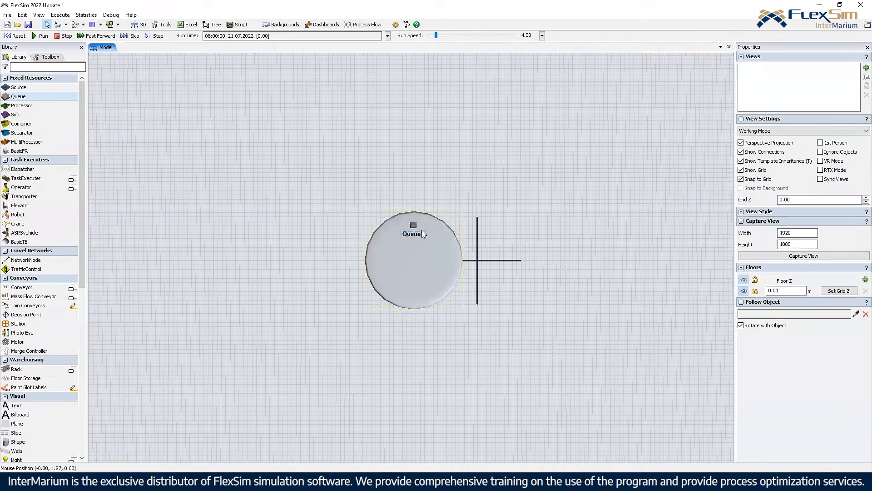
# Step: Rename the queue on the cylinder as Slot_1
pyautogui.click(413, 226)
pyautogui.write('Slot_1')
pyautogui.click(437, 187)
pyautogui.click(412, 234)
pyautogui.click(470, 192)
pyautogui.click(420, 222)
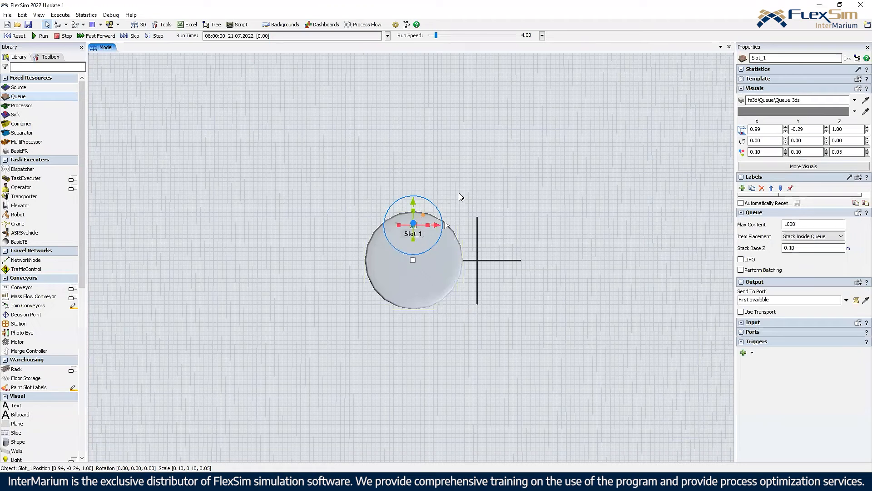
pyautogui.click(479, 249)
pyautogui.click(414, 226)
pyautogui.click(443, 238)
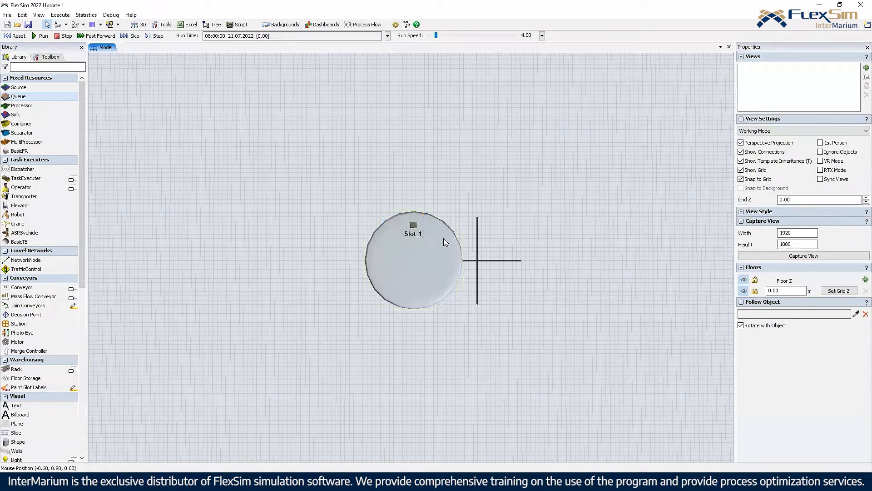
# Step: Copy Slot_1 and paste it into the cylinder near the edge facing the grid origin
pyautogui.click(383, 255)
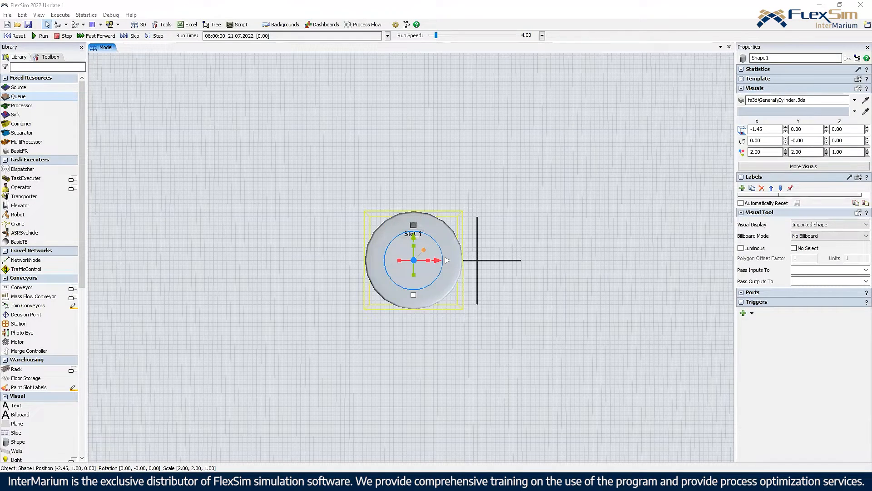
pyautogui.click(412, 225)
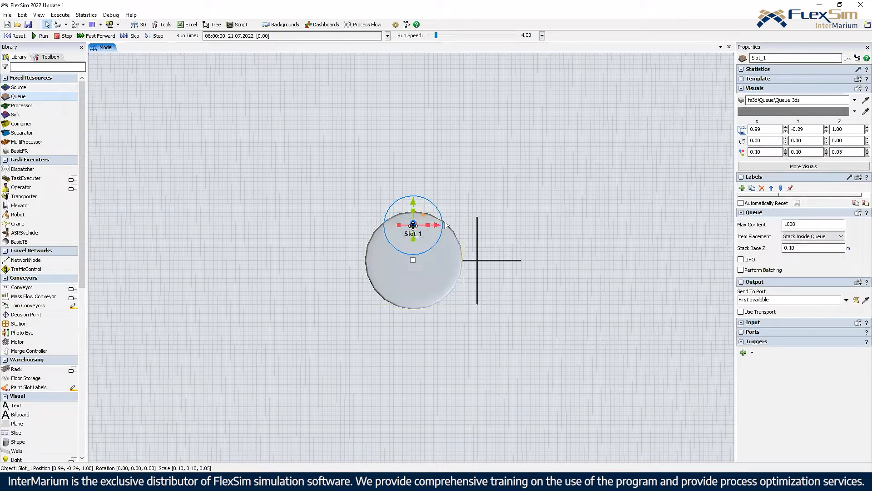
pyautogui.click(449, 255)
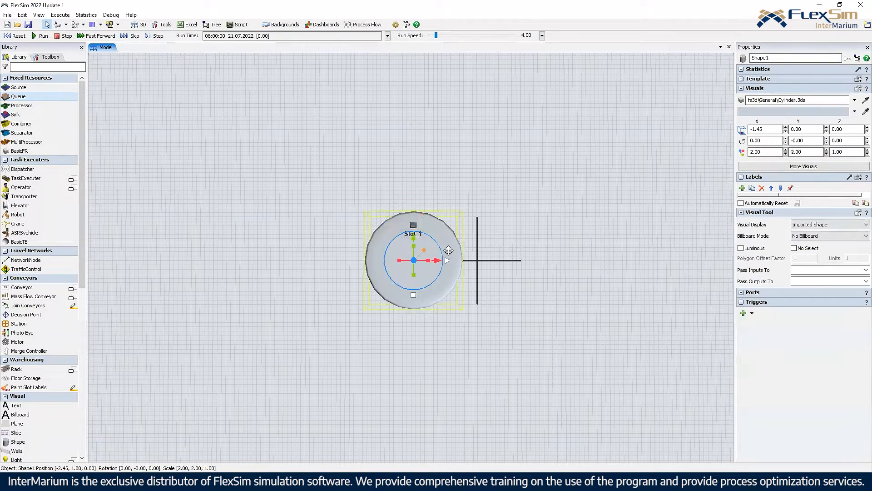
pyautogui.hotkey('ctrl', 'v')
pyautogui.click(488, 263)
pyautogui.moveTo(488, 263); pyautogui.dragTo(425, 234, button='right')
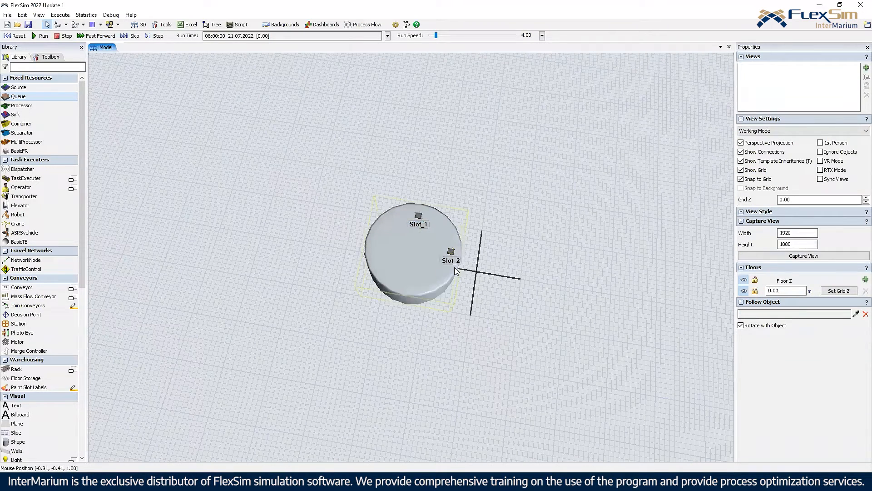
# Step: Move the cylinder with its two slots slightly closer to the grid origin
pyautogui.click(430, 253)
pyautogui.moveTo(443, 251); pyautogui.dragTo(456, 262)
pyautogui.click(482, 223)
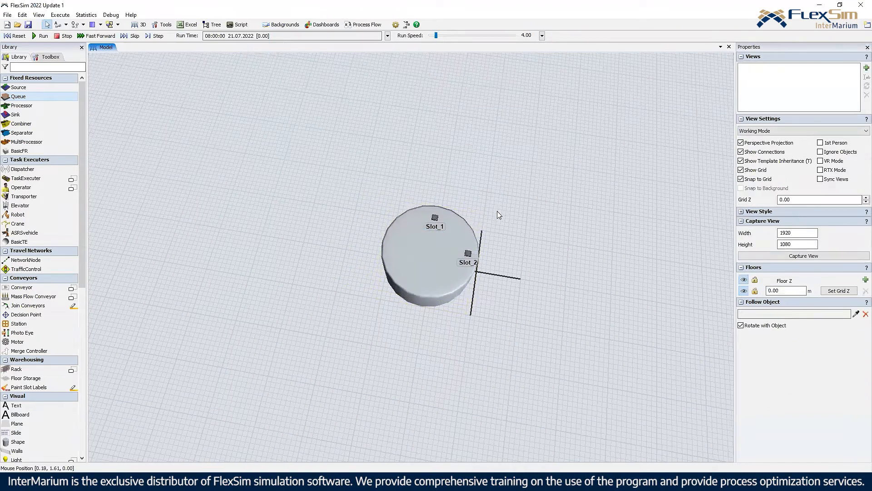
pyautogui.moveTo(497, 214); pyautogui.dragTo(461, 251, button='right')
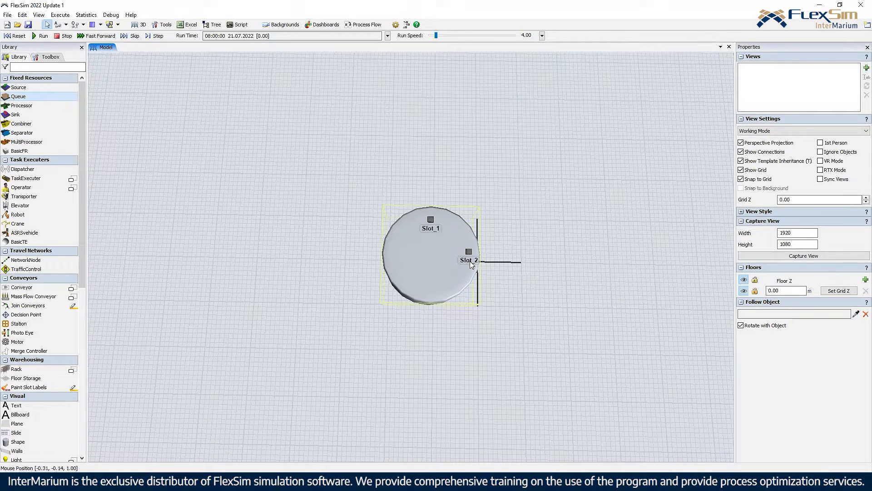
pyautogui.click(434, 288)
pyautogui.click(436, 289)
pyautogui.click(464, 276)
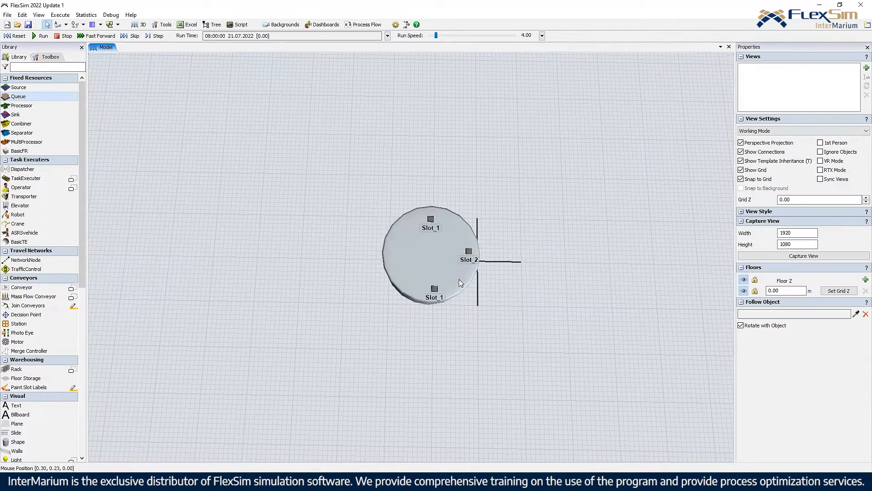
pyautogui.click(444, 279)
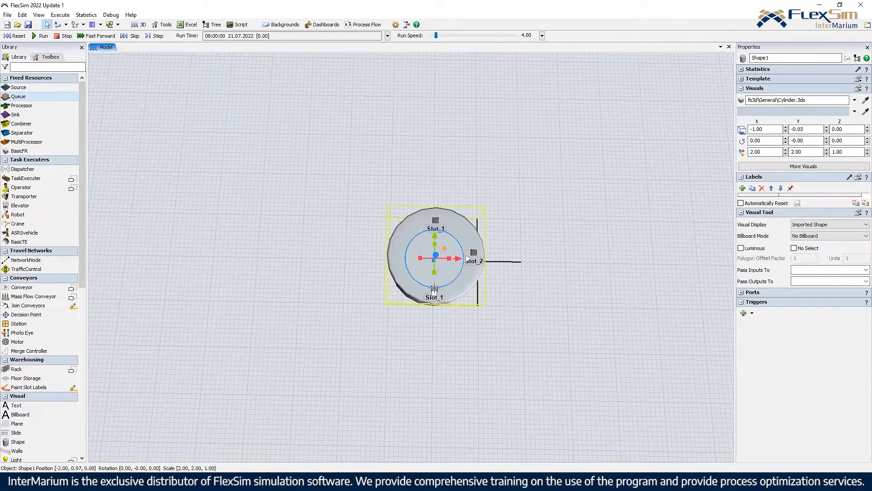
pyautogui.click(500, 296)
pyautogui.click(434, 289)
pyautogui.press('Delete')
# Step: Paste two more slot copies into the cylinder, one opposite Slot_1 and one opposite Slot_2
pyautogui.click(503, 307)
pyautogui.click(448, 281)
pyautogui.click(485, 296)
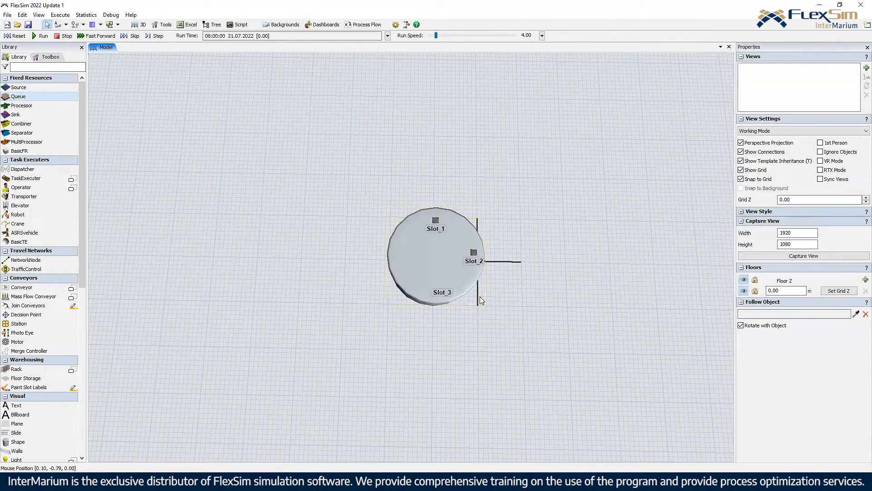
pyautogui.click(414, 256)
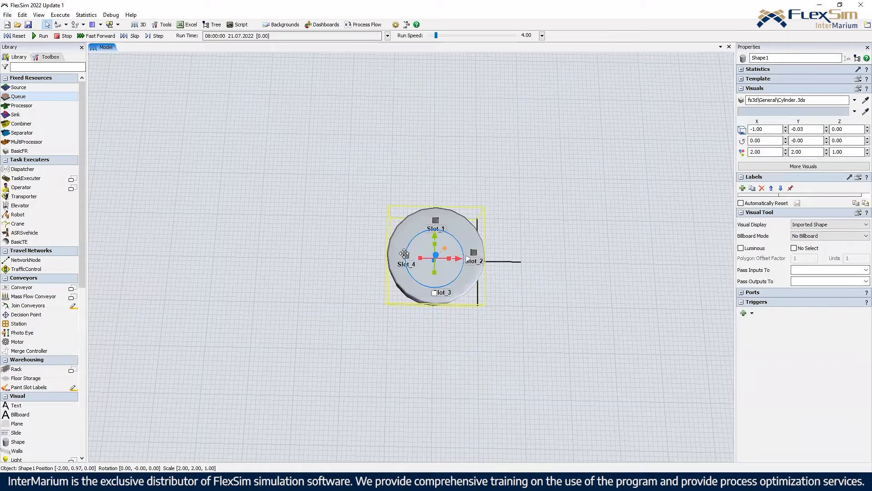
pyautogui.click(527, 294)
pyautogui.click(444, 277)
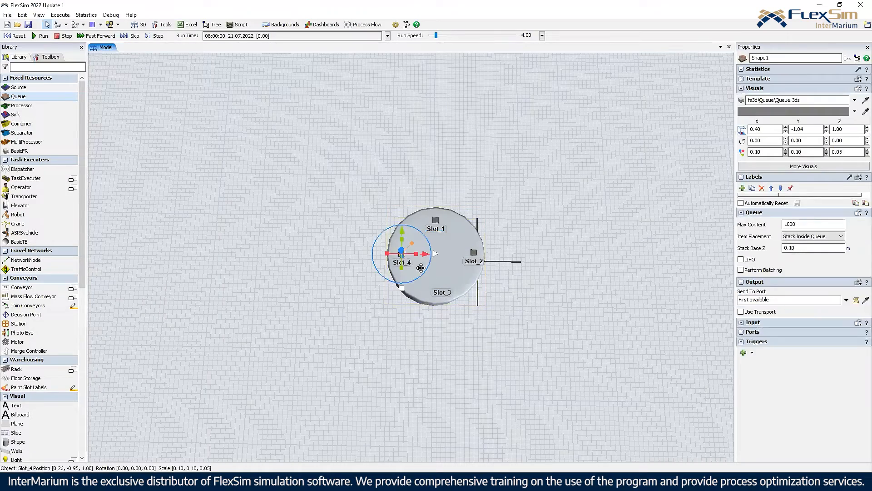
pyautogui.click(500, 293)
# Step: Set the Z position of Slot_3 to 1.00 so it sits on the cylinder's top face
pyautogui.moveTo(499, 293); pyautogui.dragTo(445, 272, button='right')
pyautogui.click(445, 272)
pyautogui.click(847, 129)
pyautogui.write('1')
pyautogui.click(598, 300)
pyautogui.moveTo(598, 300); pyautogui.dragTo(522, 250, button='right')
# Step: Reposition Slot_3, Slot_4 and Slot_2 so the four slots are spaced evenly around the cylinder's top face
pyautogui.moveTo(448, 278); pyautogui.dragTo(434, 284)
pyautogui.moveTo(401, 256); pyautogui.dragTo(401, 254)
pyautogui.moveTo(474, 252); pyautogui.dragTo(475, 258)
pyautogui.click(516, 189)
pyautogui.moveTo(516, 189); pyautogui.dragTo(450, 174, button='right')
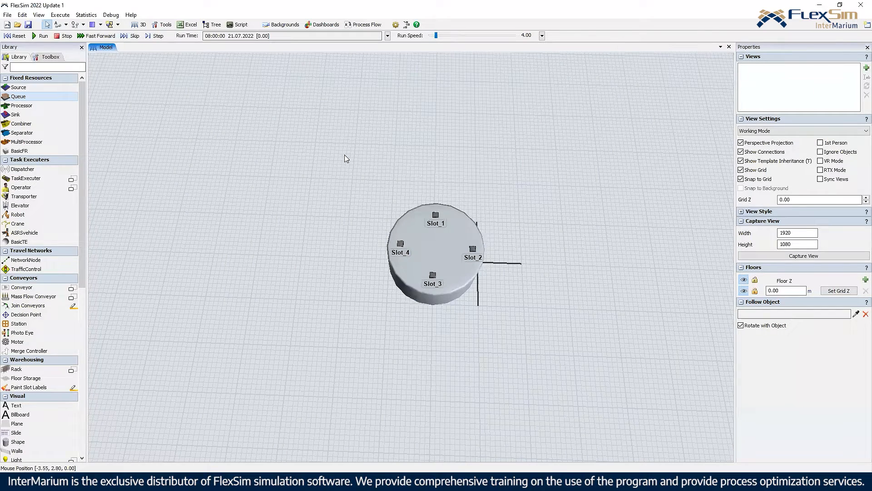
# Step: Try rotating the cylinder 90 degrees about its Z axis and turn it back to 0
pyautogui.click(437, 216)
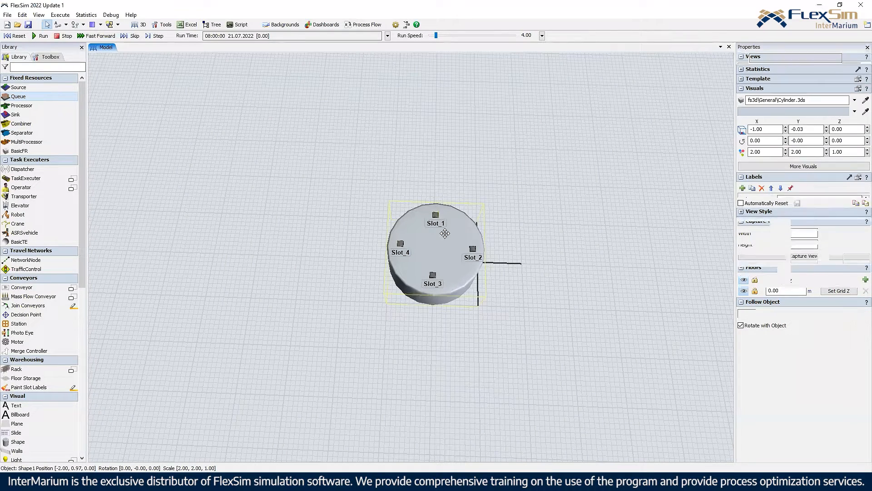
pyautogui.moveTo(449, 279); pyautogui.dragTo(463, 235)
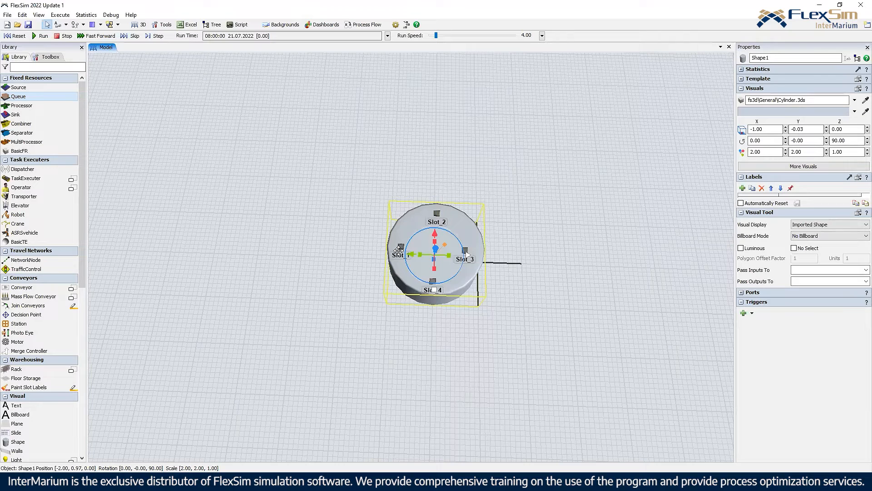
pyautogui.moveTo(451, 282); pyautogui.dragTo(397, 282)
pyautogui.click(426, 180)
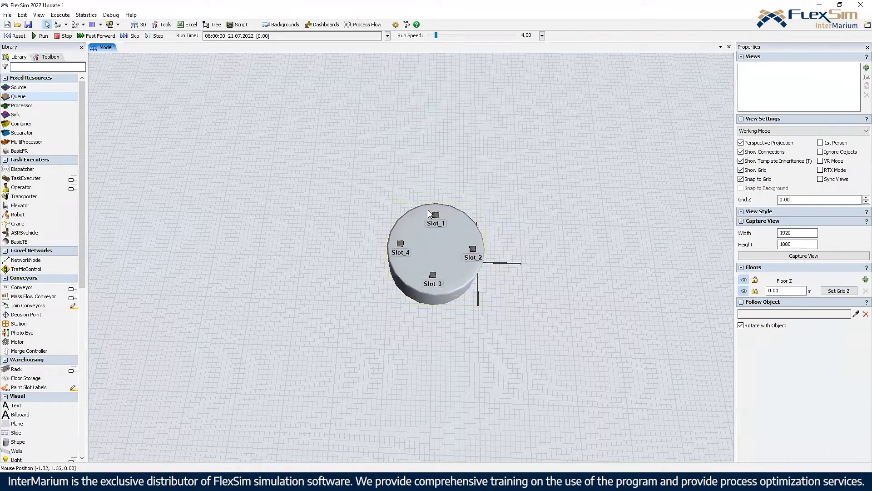
# Step: Rotate the cylinder 90 degrees about its Z axis and check the position values of Slot_1
pyautogui.click(449, 249)
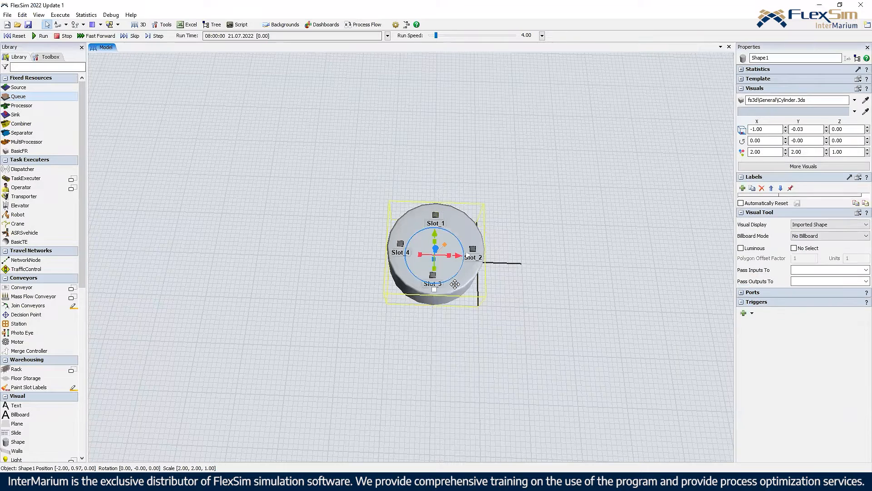
pyautogui.moveTo(448, 279); pyautogui.dragTo(459, 241)
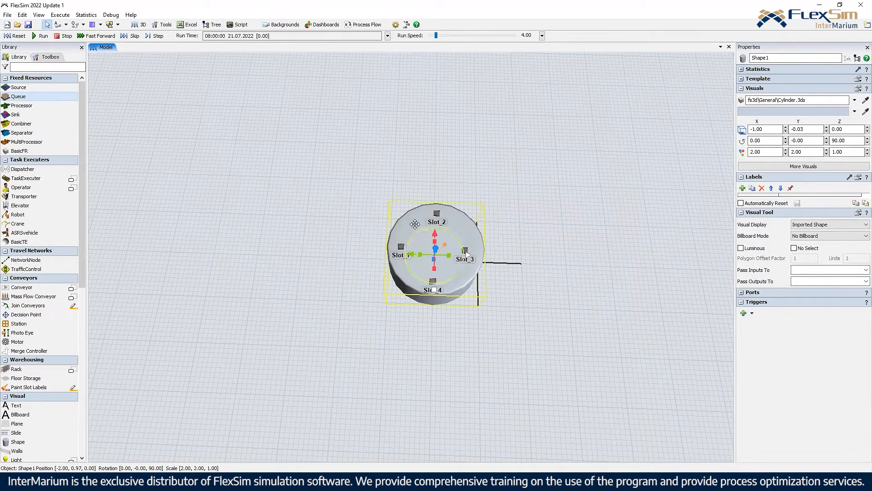
pyautogui.click(402, 247)
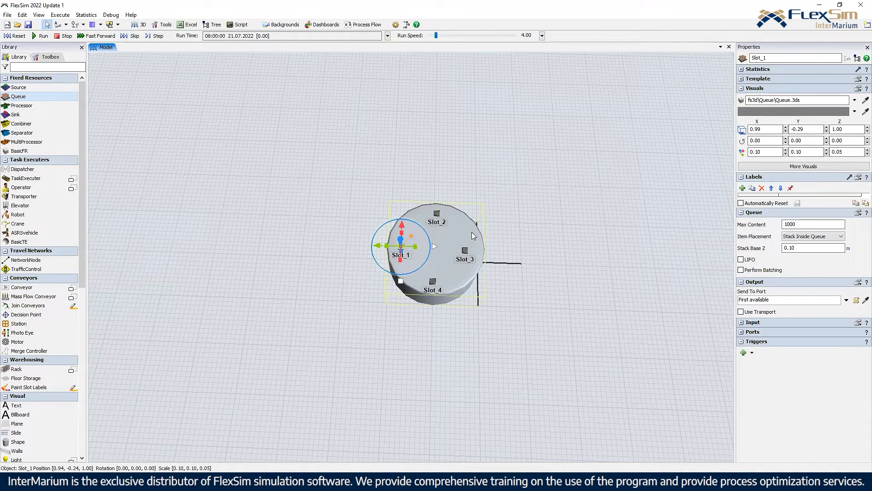
pyautogui.click(523, 148)
# Step: Set the cylinder's Z rotation to 0
pyautogui.moveTo(524, 148); pyautogui.dragTo(452, 241, button='right')
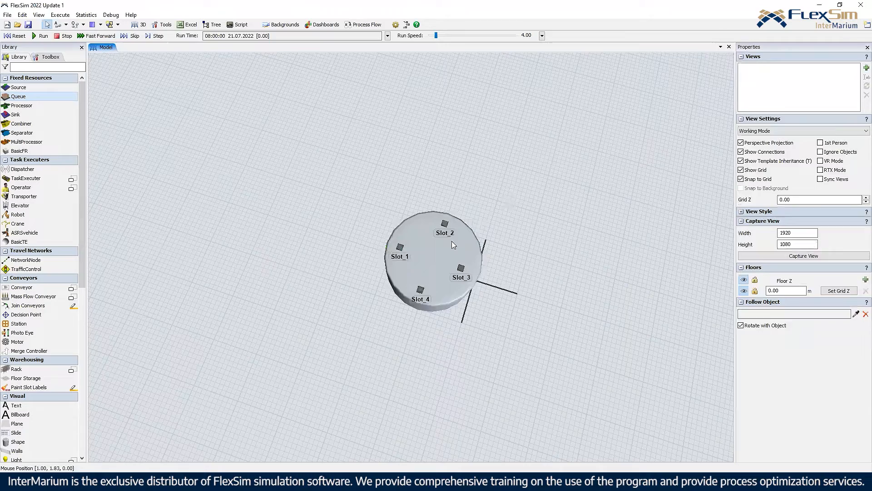
pyautogui.click(452, 241)
pyautogui.moveTo(850, 141); pyautogui.dragTo(809, 144)
pyautogui.write('0')
pyautogui.click(591, 208)
pyautogui.moveTo(592, 209); pyautogui.dragTo(544, 221, button='right')
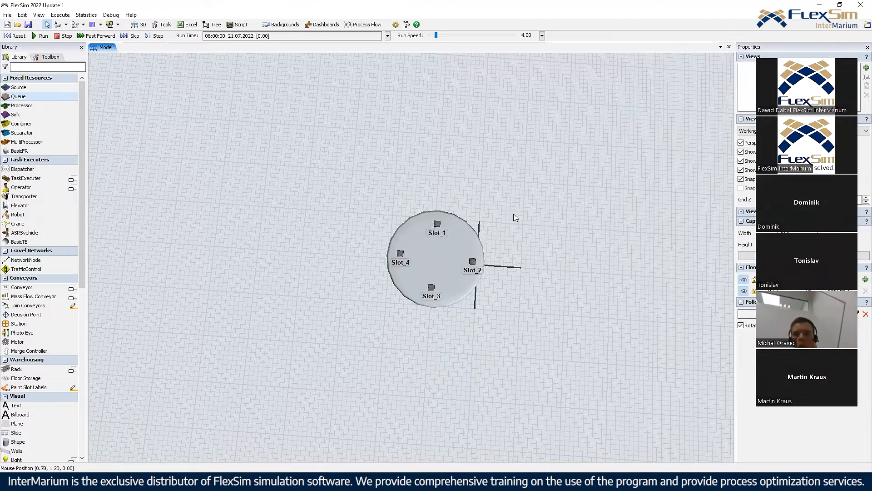
# Step: Place two queues beyond the Slot_1 side of the cylinder and add an operator between them
pyautogui.moveTo(528, 187); pyautogui.dragTo(527, 184, button='right')
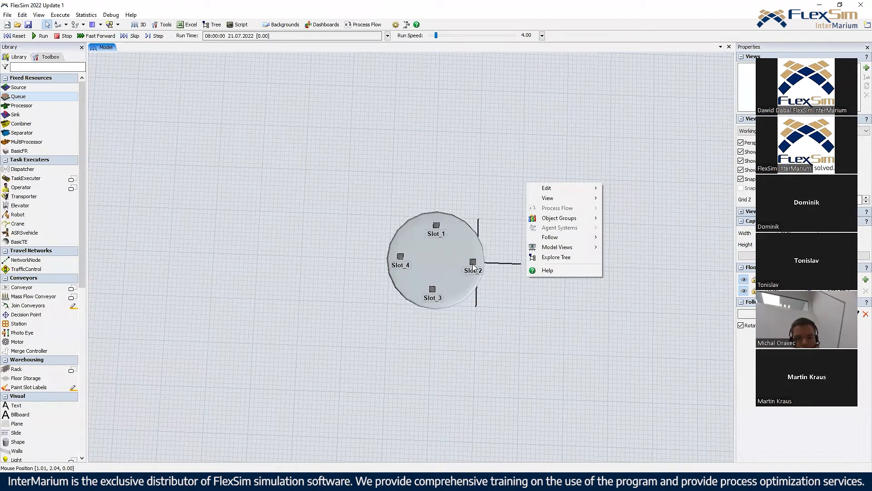
pyautogui.click(444, 179)
pyautogui.moveTo(8, 96); pyautogui.dragTo(306, 111)
pyautogui.moveTo(19, 97); pyautogui.dragTo(560, 133)
pyautogui.moveTo(23, 187); pyautogui.dragTo(448, 139)
# Step: Set the X and Y size of both new queues to 1
pyautogui.moveTo(339, 148); pyautogui.dragTo(335, 138)
pyautogui.moveTo(586, 156); pyautogui.dragTo(583, 154)
pyautogui.write('1')
pyautogui.moveTo(768, 152); pyautogui.dragTo(739, 153)
pyautogui.press('Tab')
pyautogui.write('1')
pyautogui.click(640, 194)
pyautogui.click(311, 142)
pyautogui.write('1')
pyautogui.press('Tab')
pyautogui.write('1')
pyautogui.click(551, 228)
# Step: Move the two queues closer to the operator and set the max content of Queue1 to 5
pyautogui.moveTo(299, 136); pyautogui.dragTo(366, 154)
pyautogui.moveTo(561, 134); pyautogui.dragTo(536, 160)
pyautogui.click(365, 133)
pyautogui.moveTo(802, 225); pyautogui.dragTo(593, 213)
pyautogui.write('5')
pyautogui.click(593, 217)
# Step: Add a Source beside Queue1 and connect its output to Queue1
pyautogui.click(18, 87)
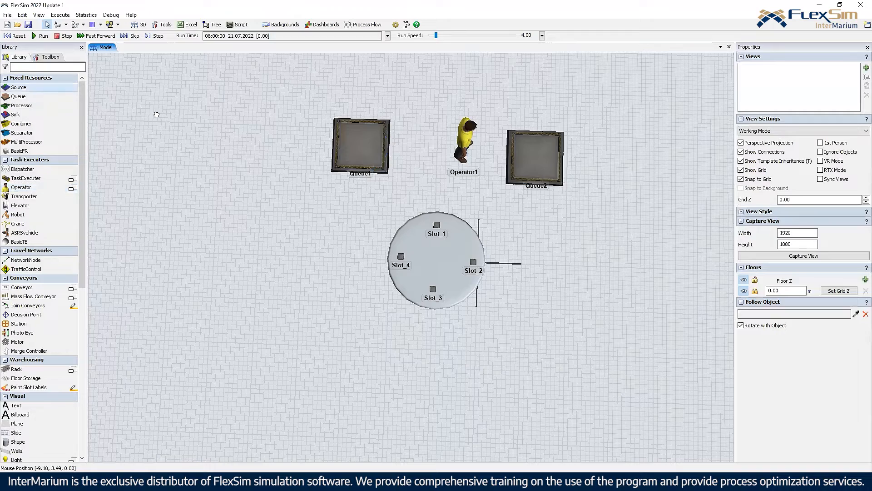
pyautogui.click(207, 147)
pyautogui.moveTo(207, 148); pyautogui.dragTo(390, 152)
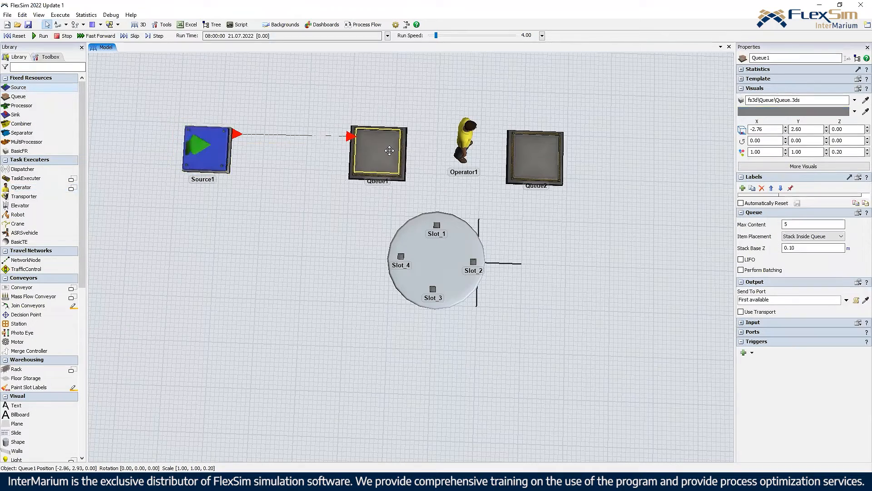
pyautogui.click(362, 105)
# Step: Rename Queue1, the queue fed by the source, as B_IN and Queue2 as B_OUT
pyautogui.moveTo(362, 105); pyautogui.dragTo(363, 119, button='right')
pyautogui.click(379, 157)
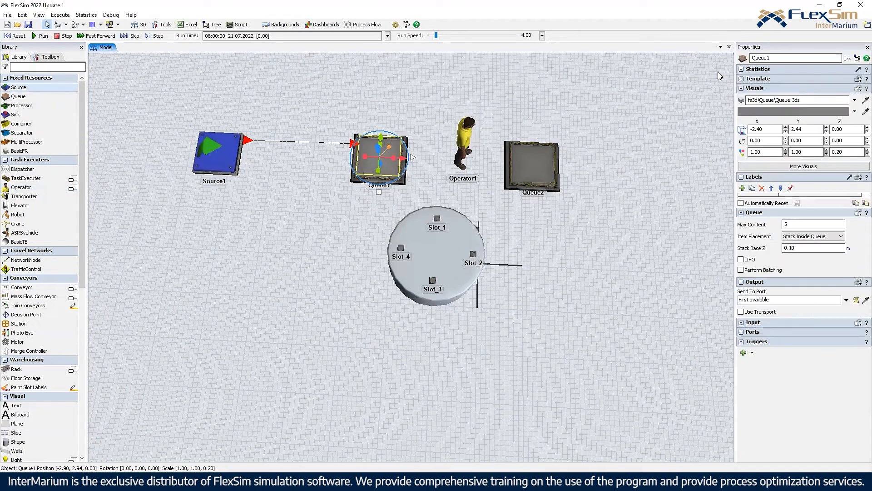
pyautogui.write('B_IN')
pyautogui.click(625, 105)
pyautogui.click(533, 153)
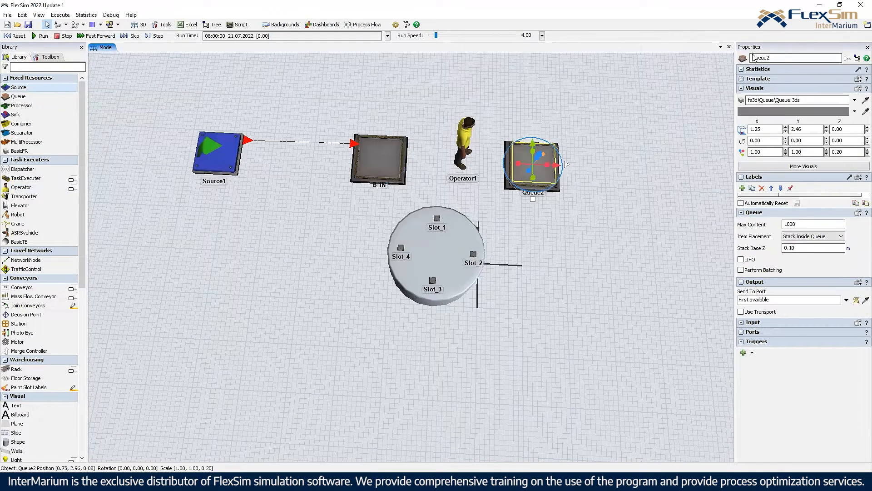
pyautogui.click(749, 58)
pyautogui.write('B')
pyautogui.click(537, 233)
pyautogui.moveTo(537, 232)
pyautogui.mouseDown(button='right')
pyautogui.moveTo(554, 239)
pyautogui.moveTo(554, 229)
pyautogui.moveTo(542, 233)
pyautogui.mouseUp(button='right')
pyautogui.moveTo(542, 233); pyautogui.dragTo(521, 240)
pyautogui.moveTo(445, 255); pyautogui.dragTo(466, 254)
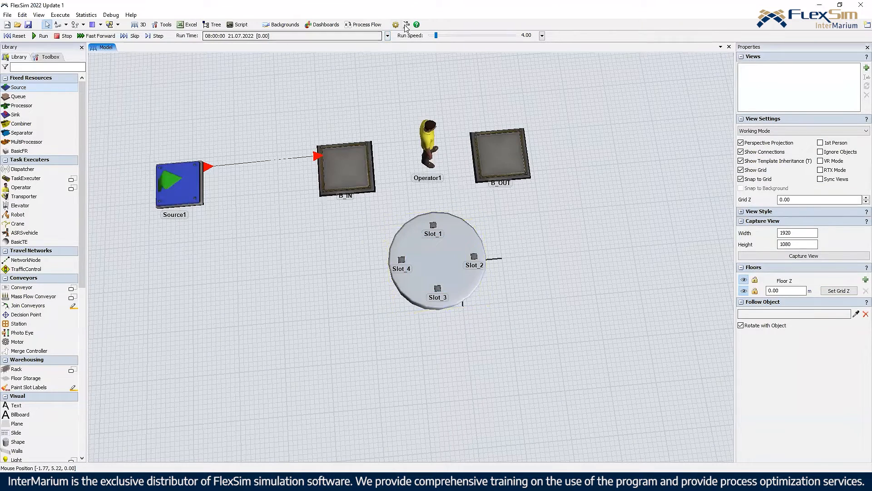
# Step: Set the Box flow item's size to 0.2 in X, Y and Z and return to the model
pyautogui.click(406, 25)
pyautogui.doubleClick(767, 133)
pyautogui.write('0.2')
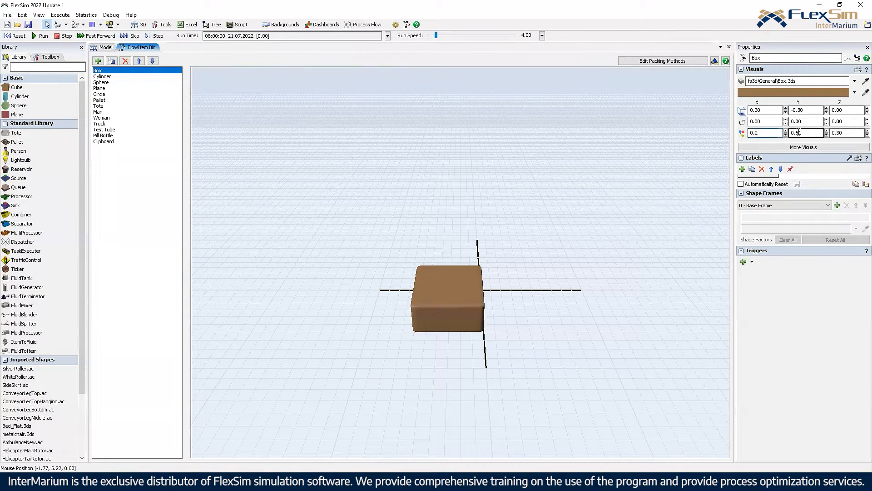
pyautogui.doubleClick(799, 133)
pyautogui.write('0.2')
pyautogui.doubleClick(838, 133)
pyautogui.write('0.2')
pyautogui.click(528, 222)
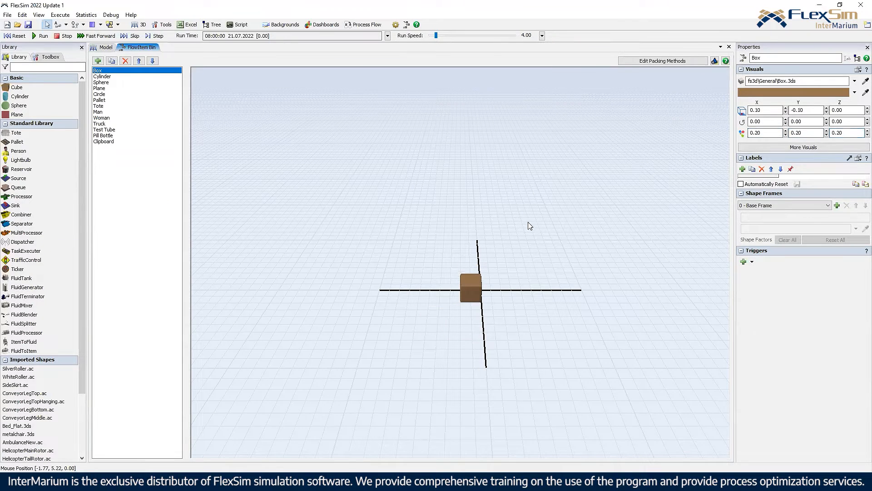
pyautogui.click(101, 47)
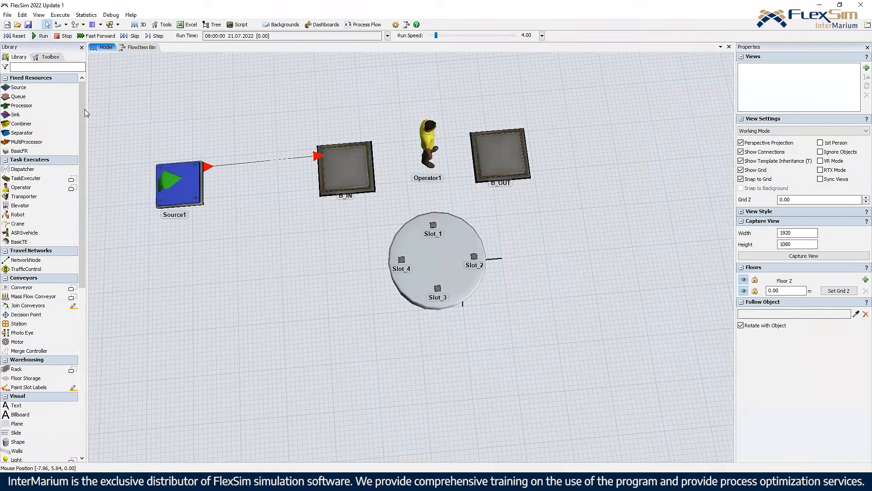
# Step: Set the inter-arrival time of Source1 to 0
pyautogui.click(178, 184)
pyautogui.click(788, 263)
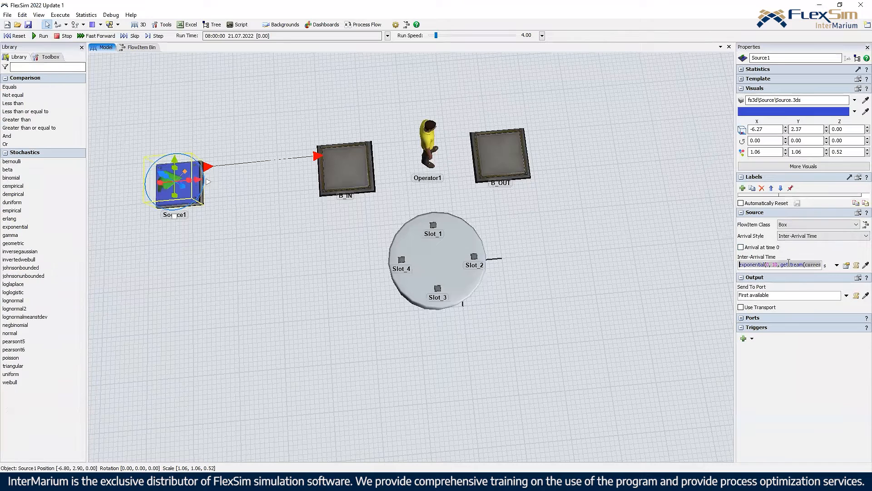
pyautogui.write('0')
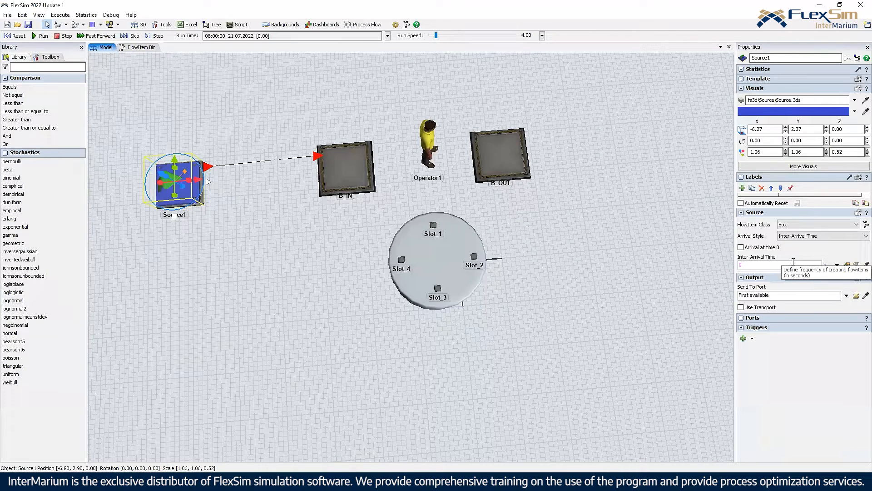
pyautogui.click(275, 116)
# Step: Run the model to see boxes arrive in B_IN, and reset it
pyautogui.click(17, 36)
pyautogui.click(40, 36)
pyautogui.moveTo(368, 173); pyautogui.dragTo(350, 159, button='right')
pyautogui.click(17, 38)
pyautogui.moveTo(520, 207); pyautogui.dragTo(511, 212, button='right')
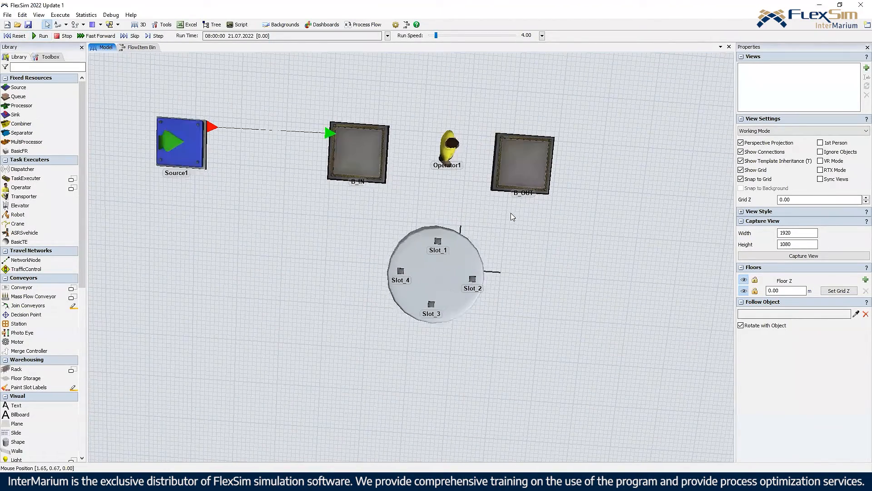
pyautogui.scroll(-2, 511, 212)
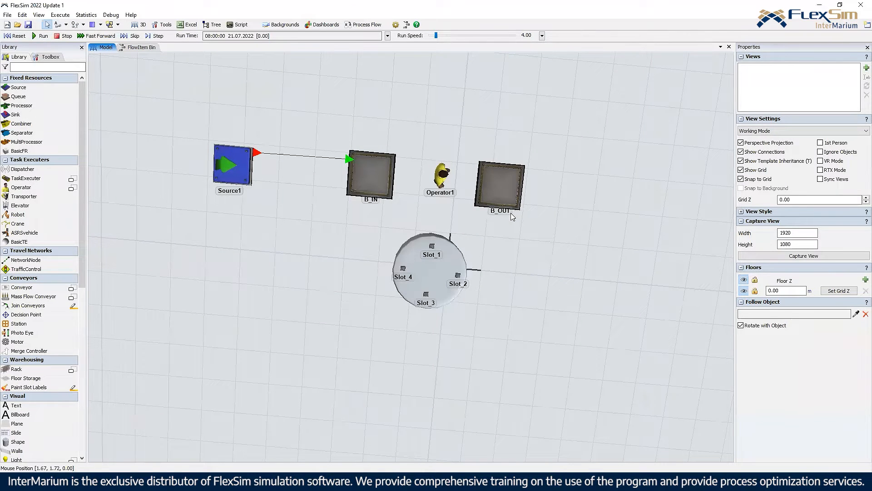
# Step: Add a general process flow beside the 3D model and adjust the split between the two views
pyautogui.click(365, 25)
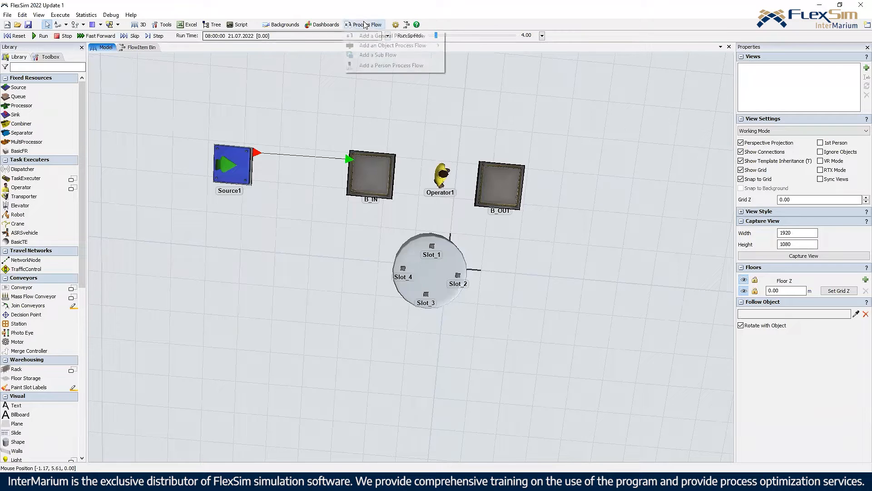
pyautogui.click(380, 36)
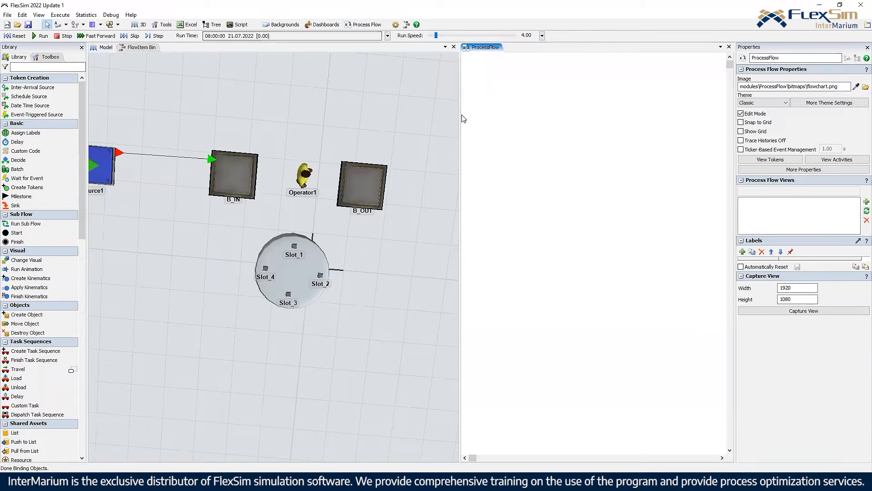
pyautogui.moveTo(439, 112); pyautogui.dragTo(425, 112)
pyautogui.click(380, 230)
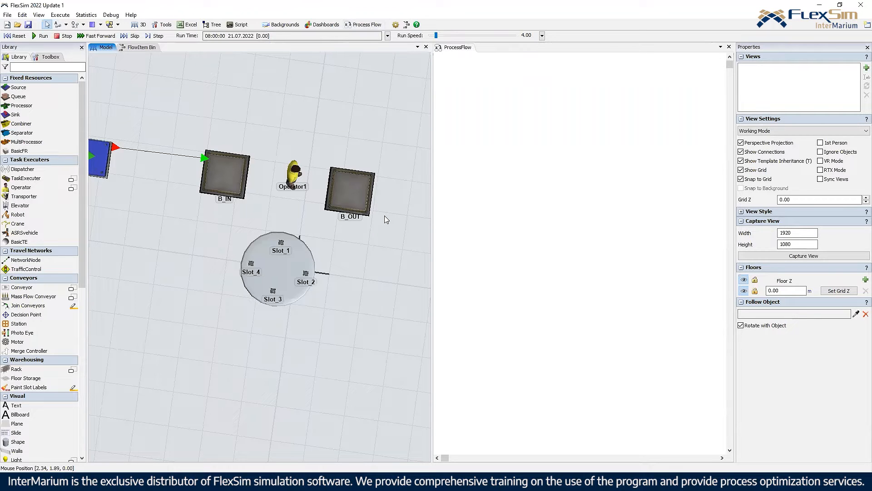
pyautogui.moveTo(339, 244); pyautogui.dragTo(341, 221)
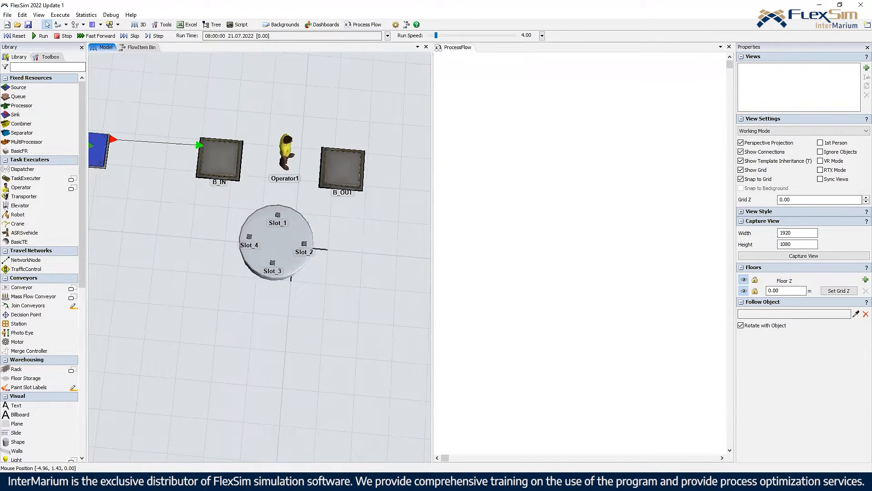
pyautogui.click(459, 220)
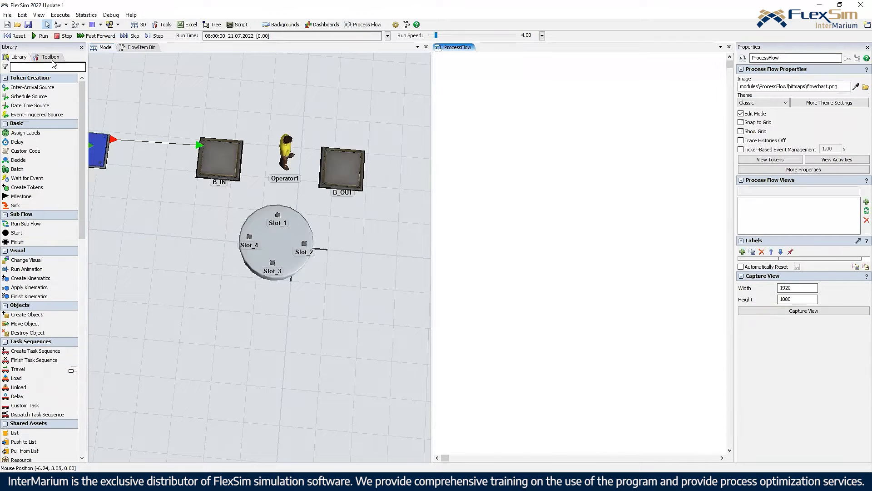
# Step: Build a Schedule Source followed by an Acquire activity in the process flow, with a Resource linked to the Acquire
pyautogui.moveTo(33, 96); pyautogui.dragTo(523, 97)
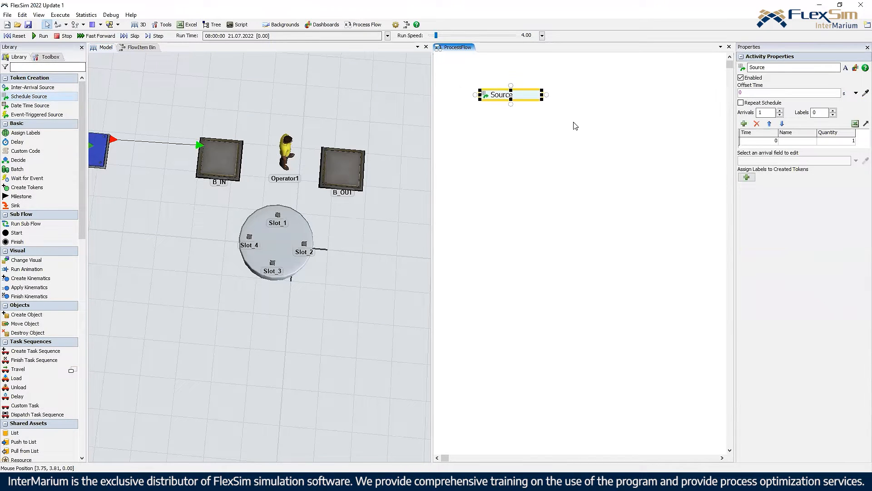
pyautogui.doubleClick(566, 117)
pyautogui.click(638, 204)
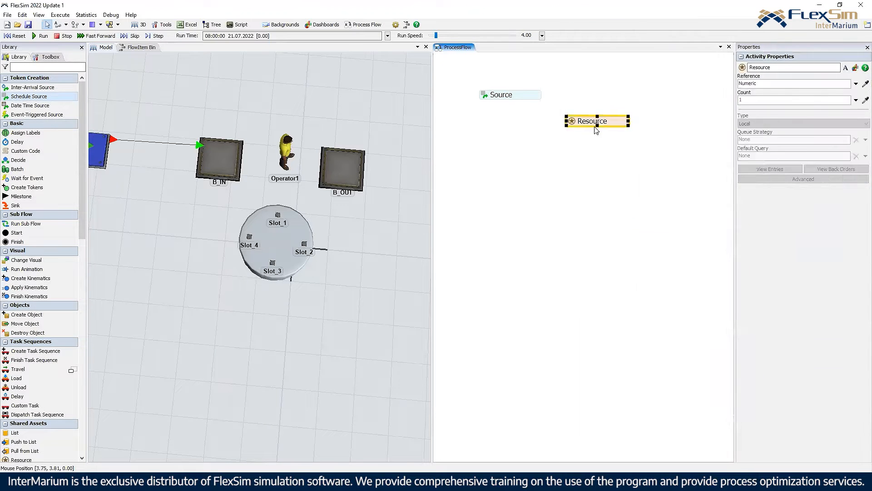
pyautogui.moveTo(600, 124); pyautogui.dragTo(505, 106)
pyautogui.doubleClick(556, 138)
pyautogui.click(637, 204)
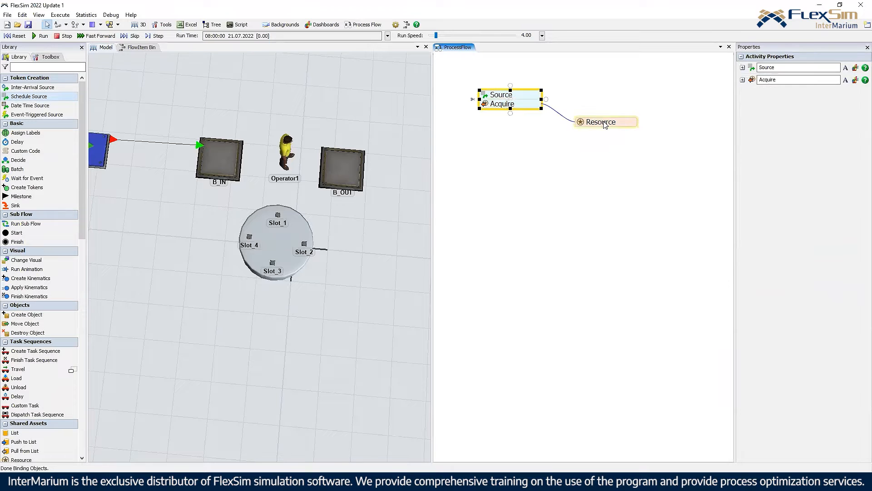
# Step: Align the Resource with the Acquire activity and rename it Table
pyautogui.moveTo(604, 122); pyautogui.dragTo(606, 107)
pyautogui.doubleClick(600, 106)
pyautogui.write('Table')
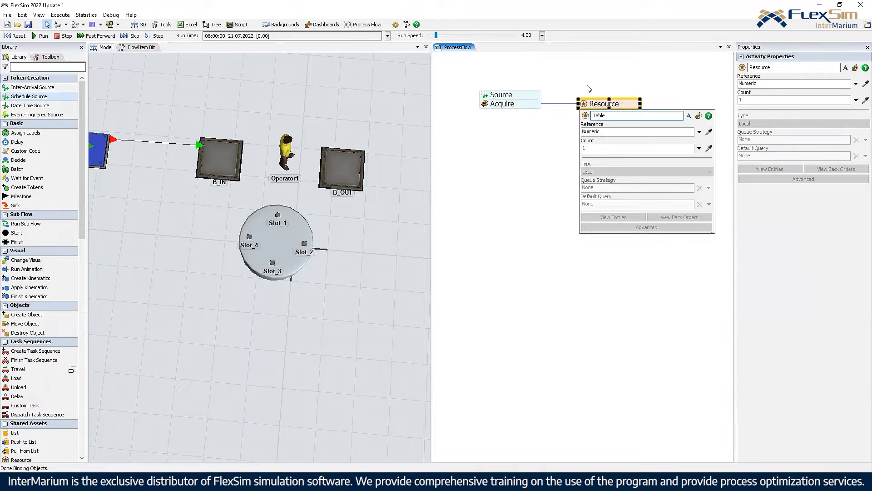
pyautogui.click(588, 89)
# Step: Rename the cylinder in the 3D model as Rotary_table
pyautogui.click(275, 246)
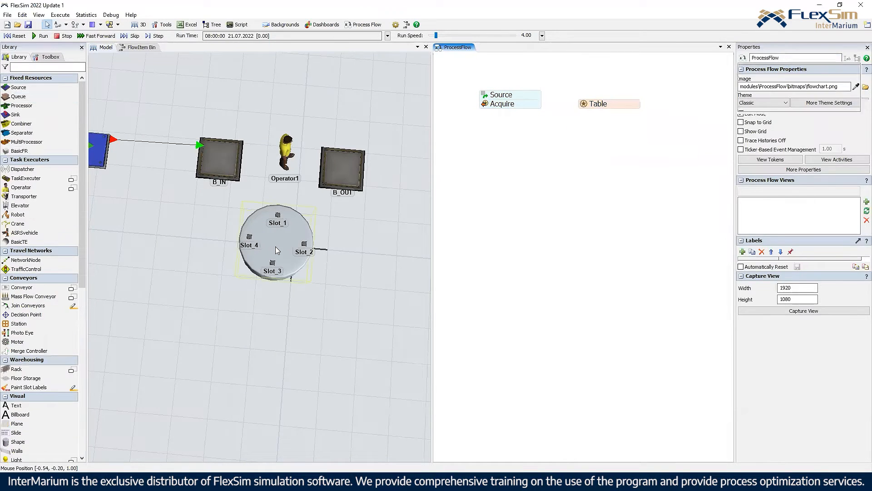
pyautogui.doubleClick(755, 57)
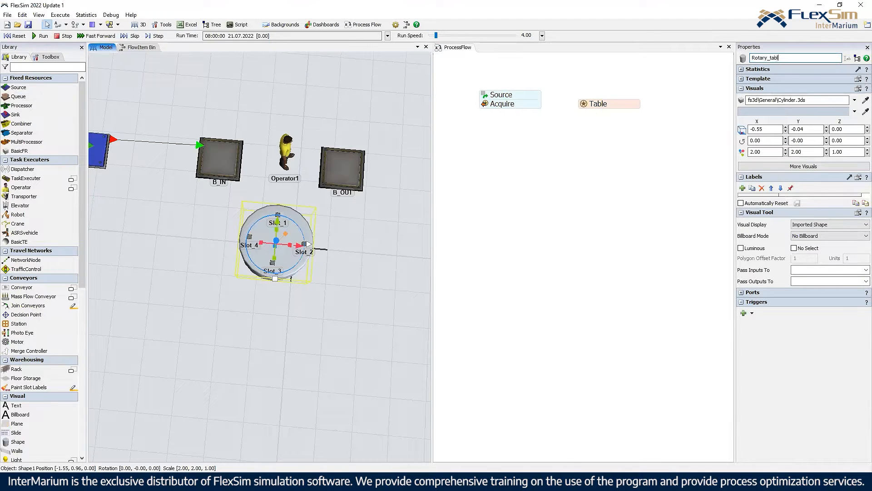
pyautogui.click(625, 220)
# Step: Set the Table resource's reference to the Rotary_table cylinder and check the reference entry
pyautogui.click(502, 99)
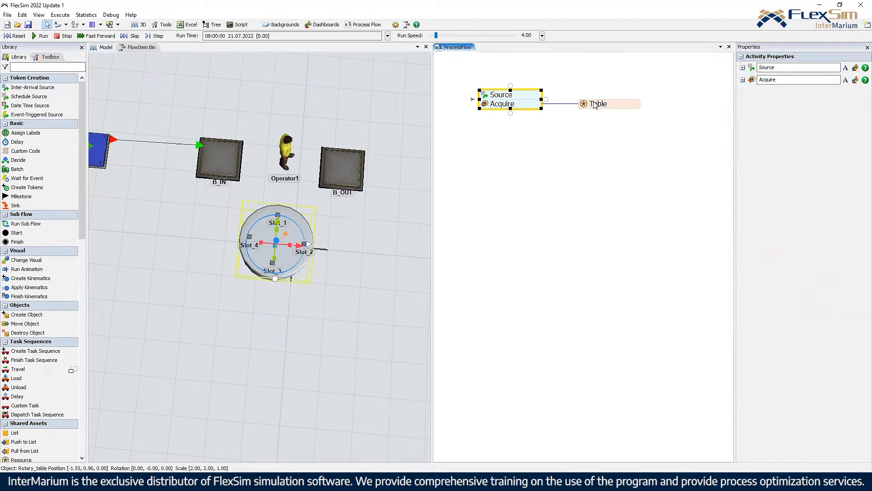
pyautogui.click(599, 105)
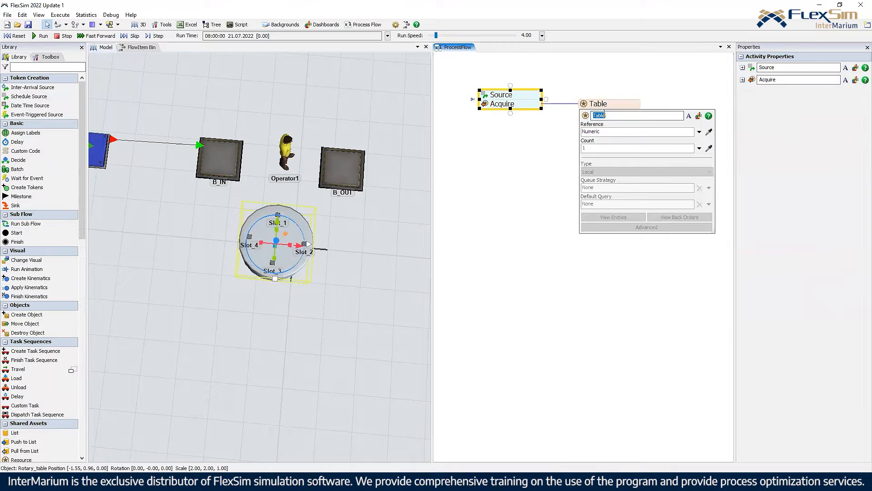
pyautogui.click(708, 132)
pyautogui.click(262, 270)
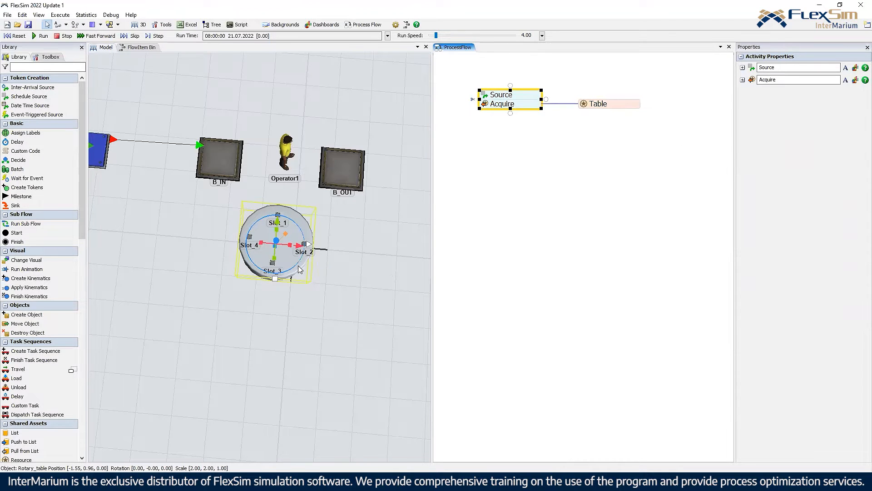
pyautogui.click(507, 130)
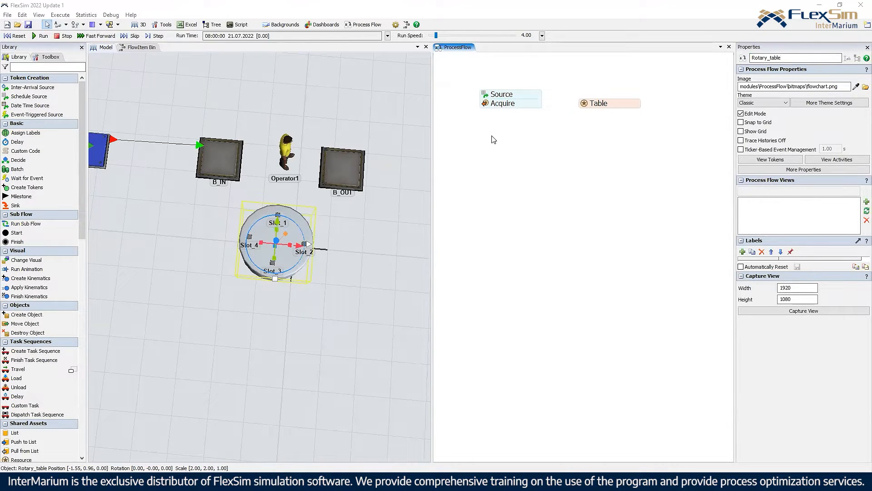
pyautogui.doubleClick(583, 106)
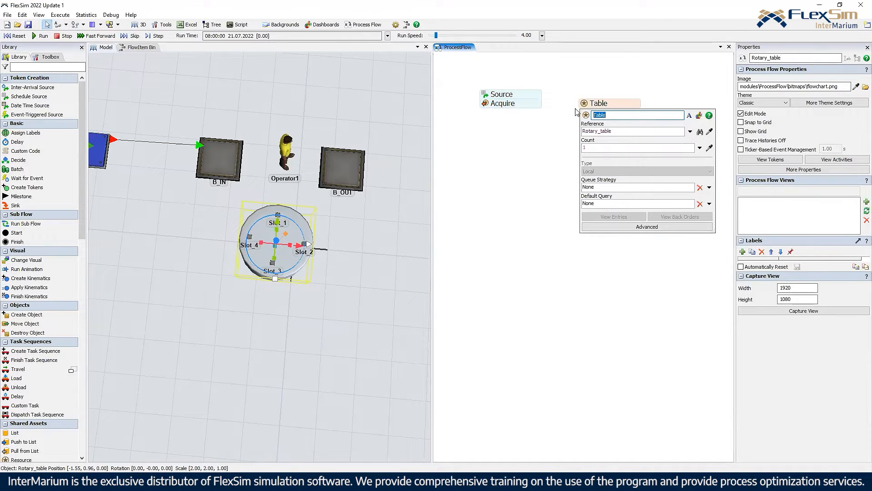
pyautogui.click(629, 78)
pyautogui.doubleClick(584, 105)
pyautogui.moveTo(613, 129); pyautogui.dragTo(576, 135)
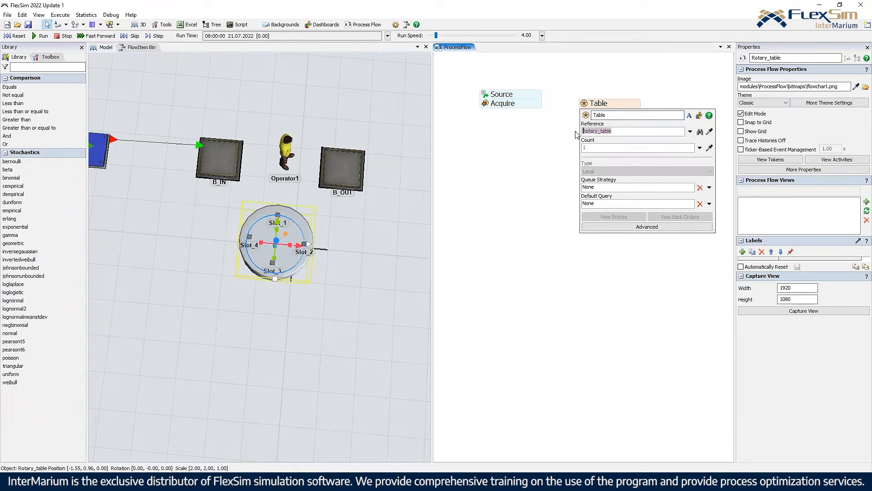
pyautogui.click(554, 136)
# Step: Assign the resource acquired by the Acquire activity to the label token.rotary
pyautogui.doubleClick(486, 104)
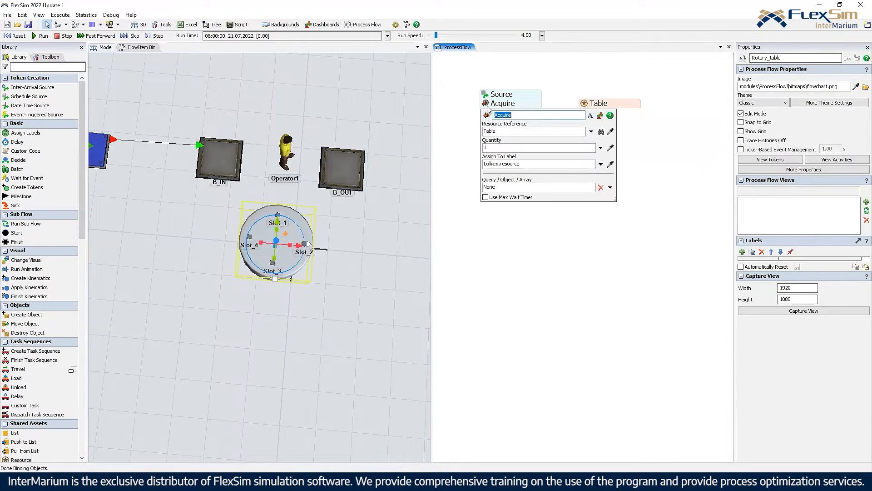
pyautogui.doubleClick(518, 164)
pyautogui.write('rotary')
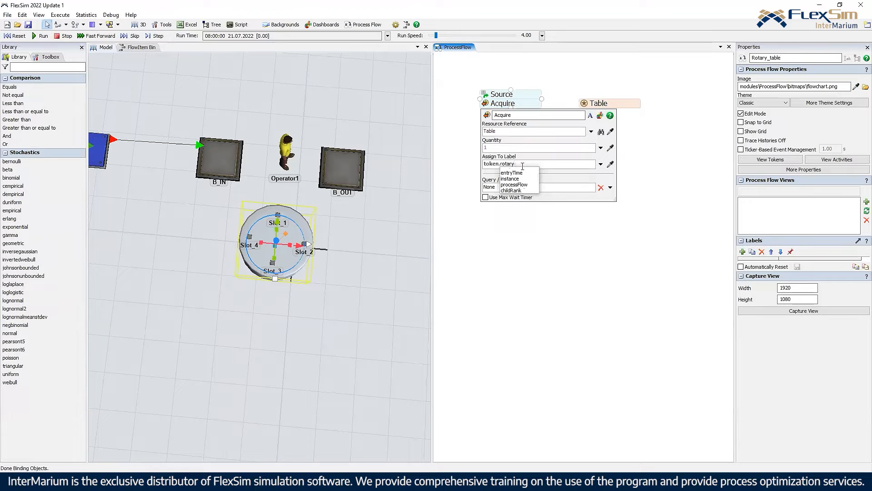
pyautogui.click(569, 78)
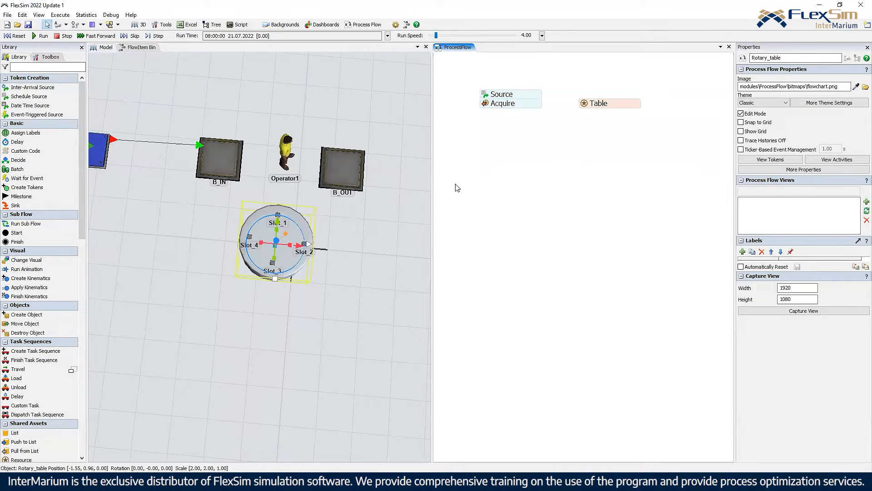
# Step: Reset and run the model, and inspect the rotary label of the token held at Acquire
pyautogui.click(18, 36)
pyautogui.click(39, 36)
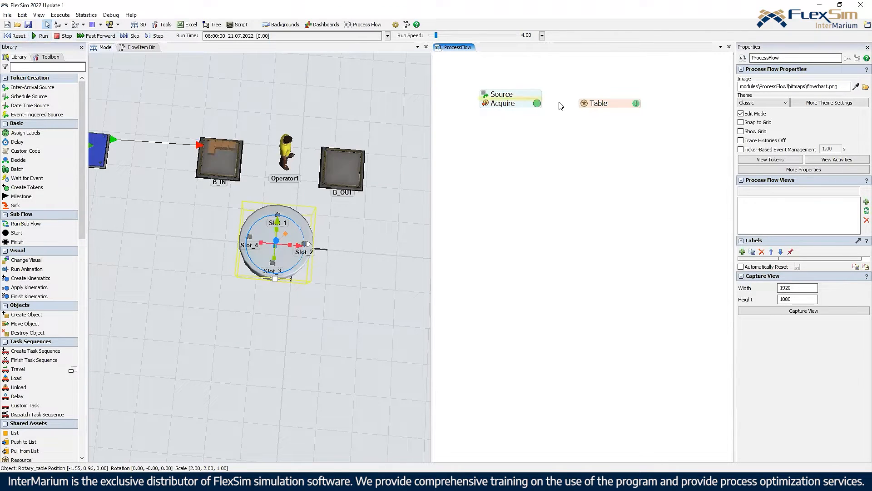
pyautogui.click(537, 104)
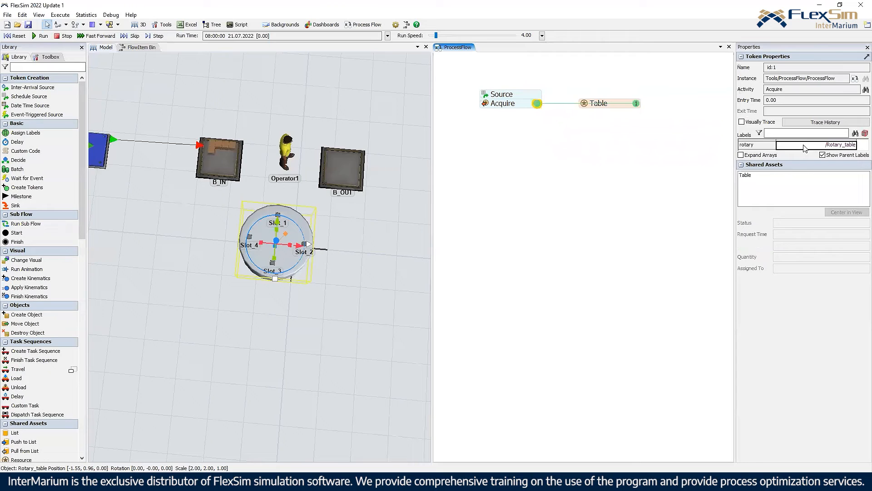
# Step: Reset the model and move the Table resource slightly farther from the Acquire activity in the process flow
pyautogui.click(554, 138)
pyautogui.click(17, 36)
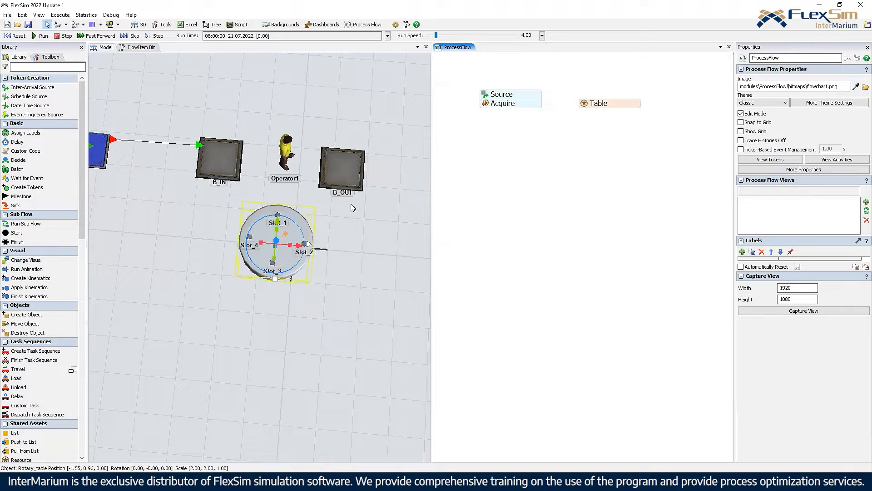
pyautogui.click(606, 107)
pyautogui.click(595, 132)
pyautogui.click(401, 236)
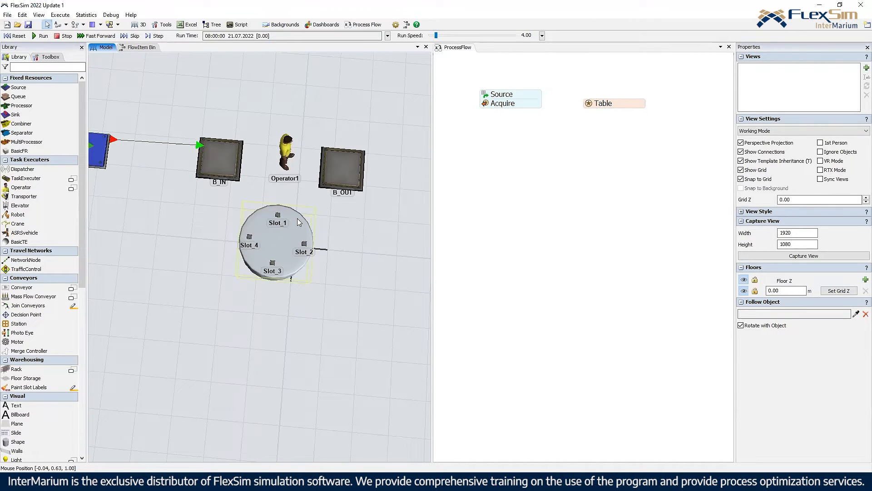
pyautogui.moveTo(321, 231); pyautogui.dragTo(405, 208, button='right')
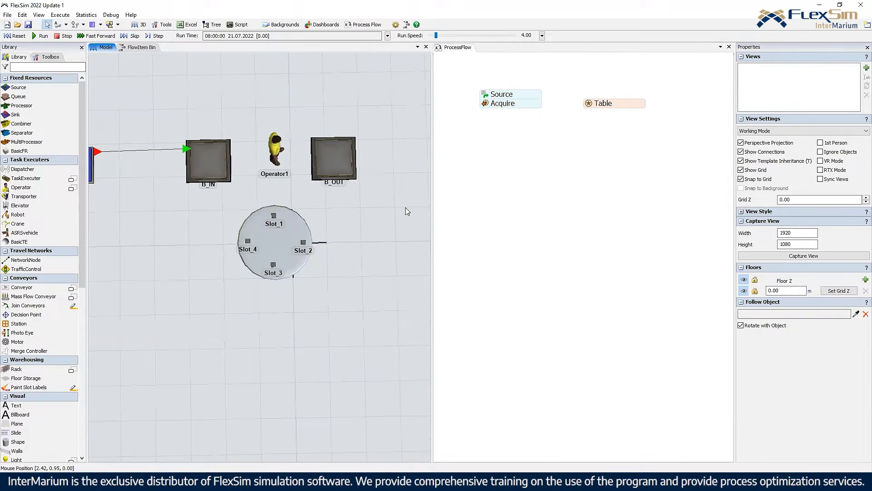
# Step: Add a Run Sub Flow activity below Acquire and connect Acquire to it
pyautogui.click(468, 180)
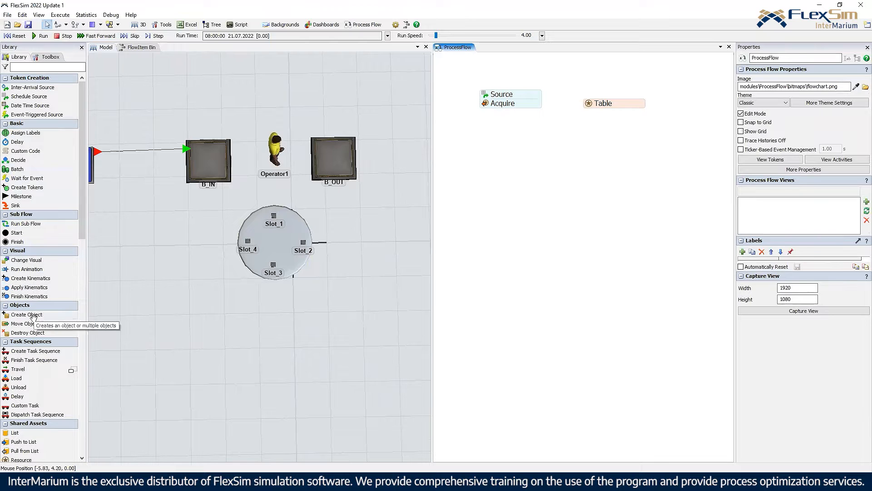
pyautogui.moveTo(483, 159); pyautogui.dragTo(510, 157)
pyautogui.moveTo(512, 110); pyautogui.dragTo(513, 153)
pyautogui.click(574, 142)
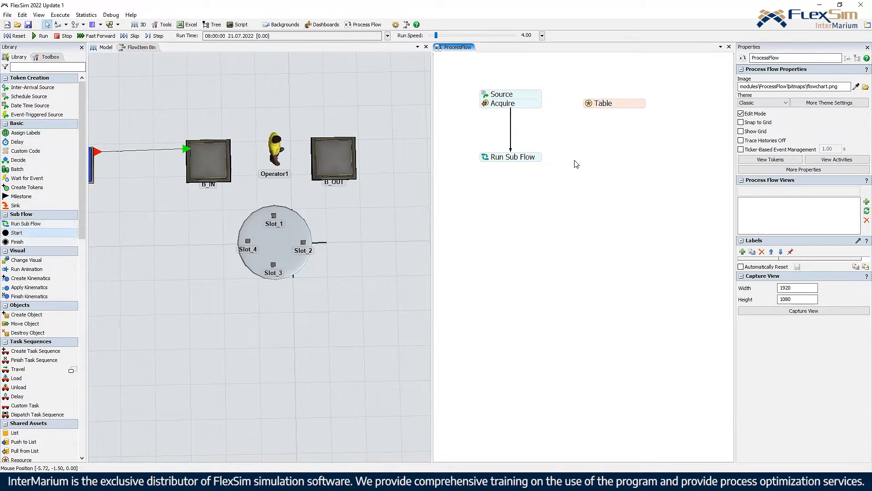
# Step: Add a Start activity beside Run Sub Flow and a Finish activity below Start
pyautogui.moveTo(574, 160); pyautogui.dragTo(598, 158)
pyautogui.moveTo(37, 240); pyautogui.dragTo(597, 235)
pyautogui.moveTo(616, 160); pyautogui.dragTo(593, 158)
# Step: Link Run Sub Flow to Start as its destination and align Finish beneath Start
pyautogui.click(532, 158)
pyautogui.click(548, 157)
pyautogui.click(601, 157)
pyautogui.moveTo(625, 241); pyautogui.dragTo(610, 242)
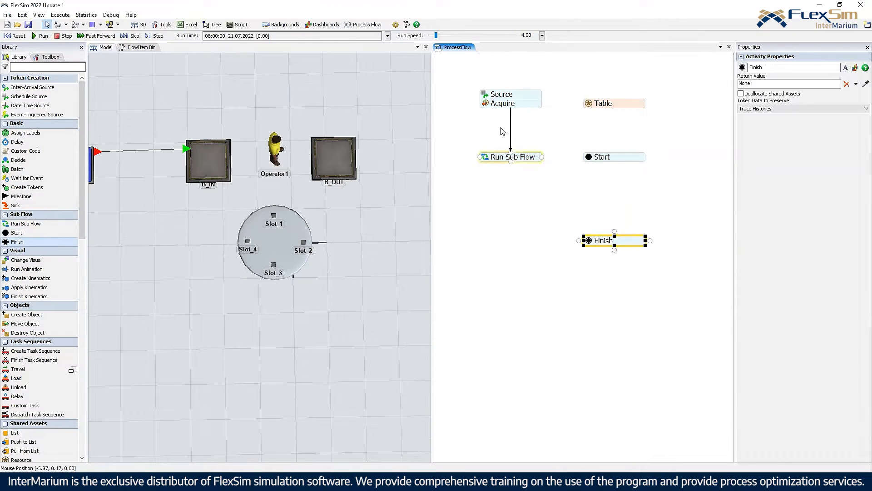
pyautogui.click(498, 157)
pyautogui.moveTo(635, 242); pyautogui.dragTo(635, 246)
pyautogui.click(564, 205)
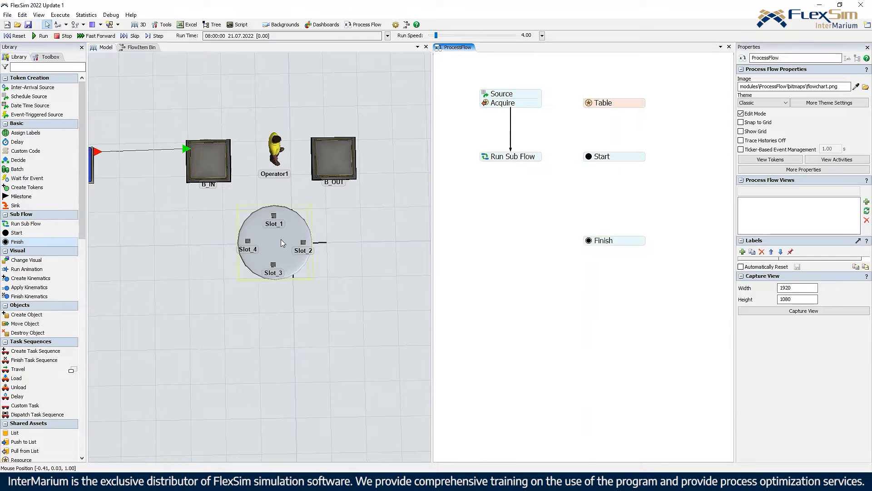
# Step: Explore the tree of the Rotary_table object, examine its slot subnodes, and return to the 3D model
pyautogui.doubleClick(495, 157)
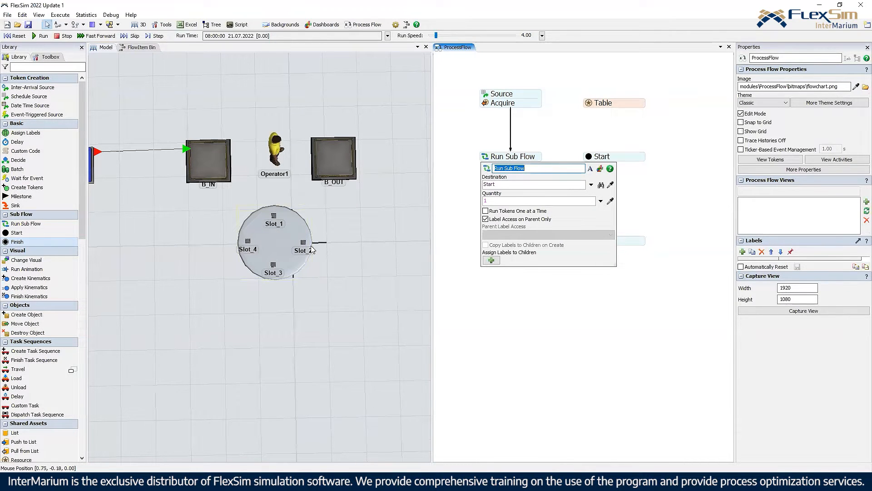
pyautogui.rightClick(281, 249)
pyautogui.click(310, 321)
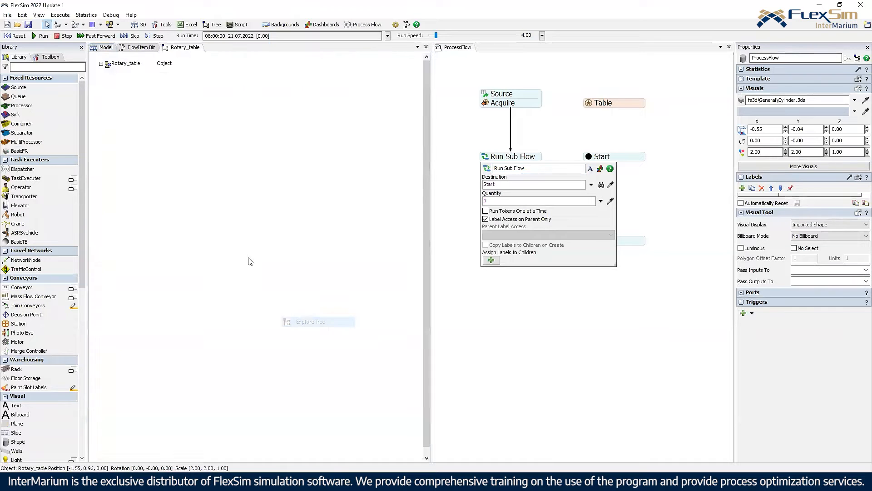
pyautogui.click(102, 63)
pyautogui.click(114, 72)
pyautogui.click(116, 78)
pyautogui.click(116, 86)
pyautogui.click(118, 93)
pyautogui.click(117, 86)
pyautogui.click(115, 78)
pyautogui.click(115, 72)
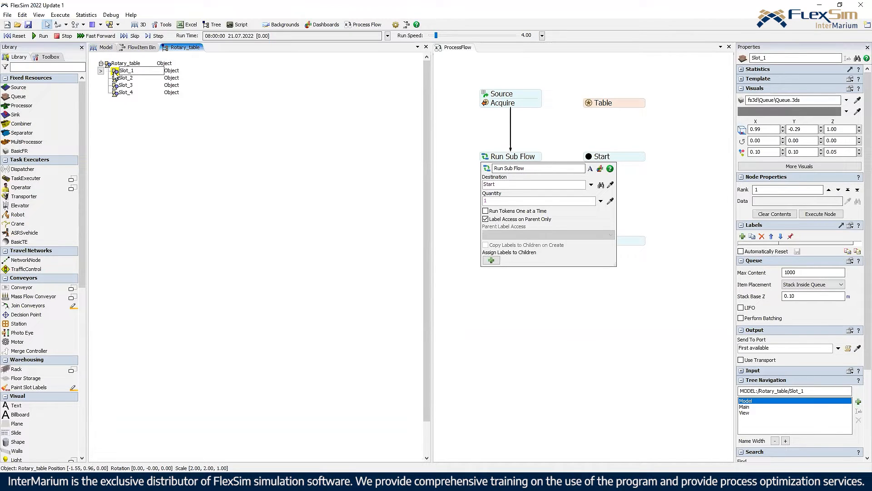
pyautogui.click(107, 48)
# Step: Set the quantity of the Run Sub Flow activity to token.rotary.subnodes.length
pyautogui.click(476, 128)
pyautogui.click(485, 158)
pyautogui.click(590, 201)
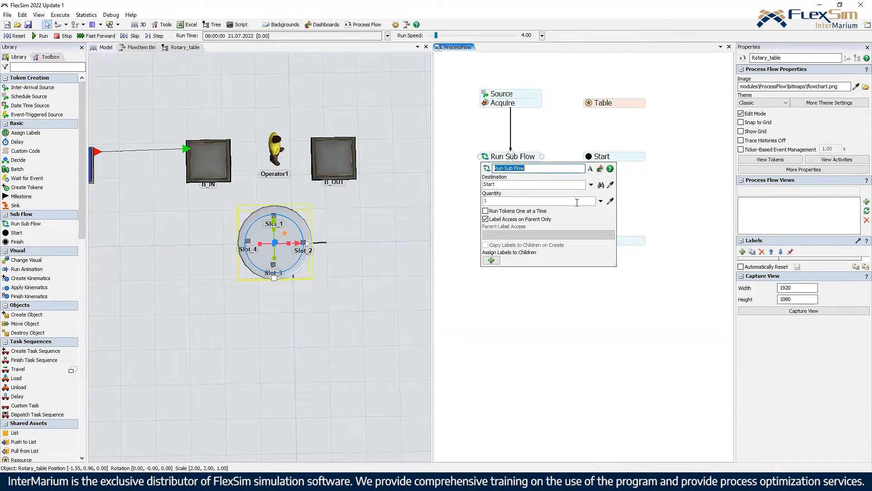
pyautogui.write('token.')
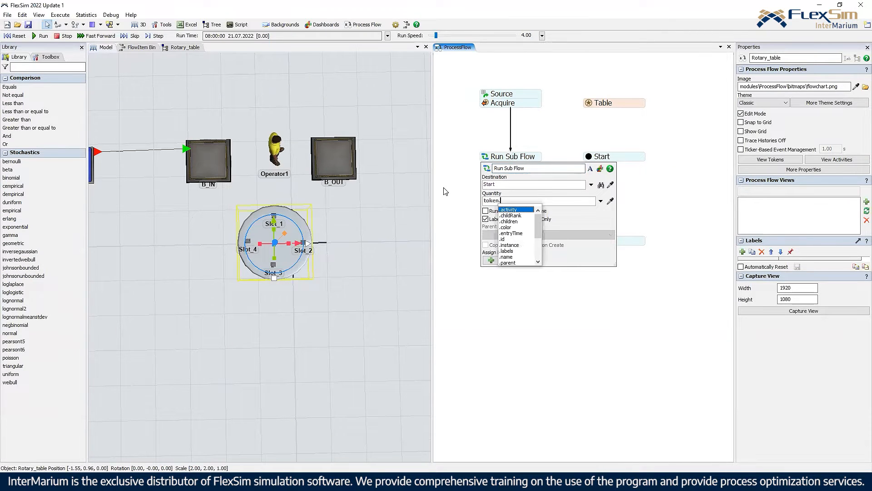
pyautogui.write('rotary.sub')
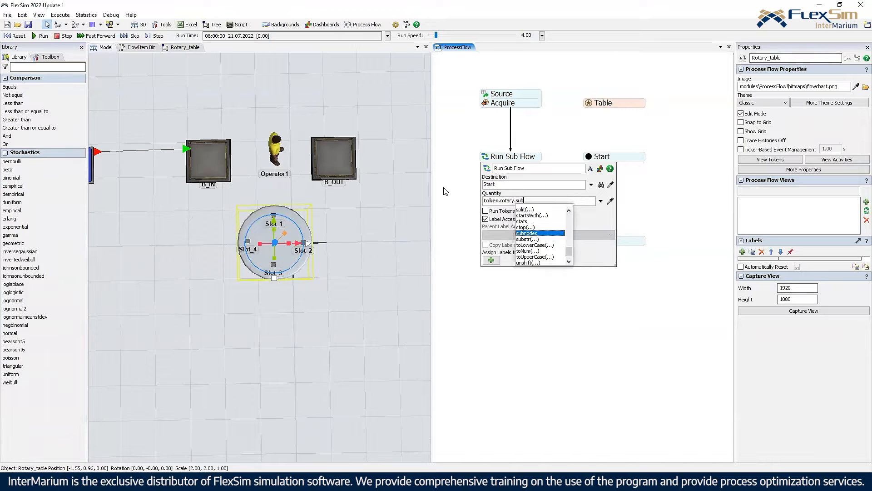
pyautogui.press('Return')
pyautogui.write('.length')
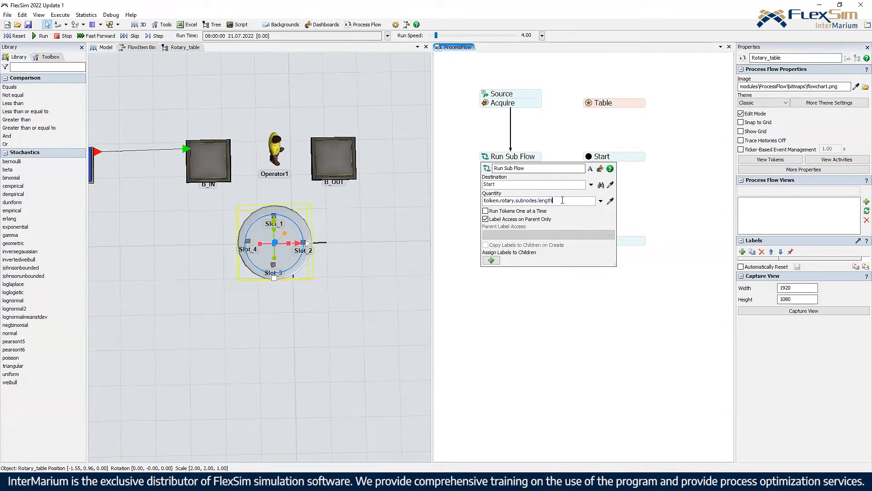
pyautogui.click(549, 144)
# Step: Reset and run the model, and inspect the child tokens at Start with their inherited rotary label
pyautogui.click(18, 36)
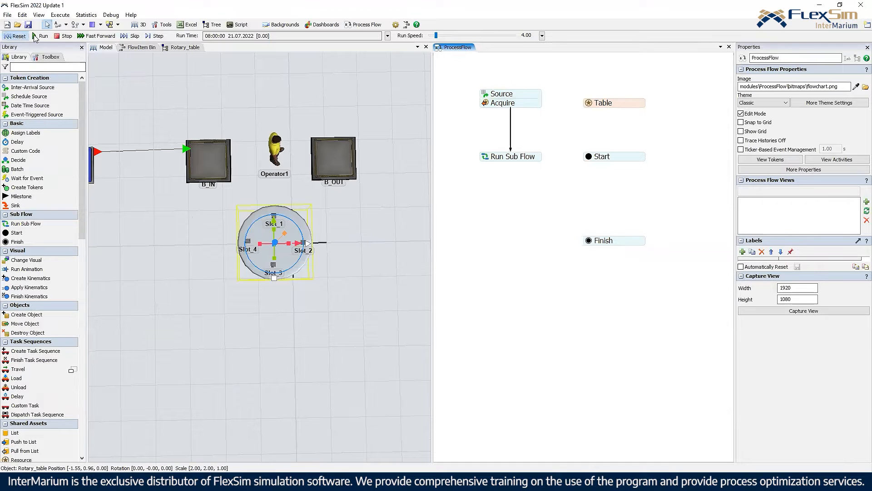
pyautogui.click(537, 157)
pyautogui.click(616, 158)
pyautogui.click(625, 157)
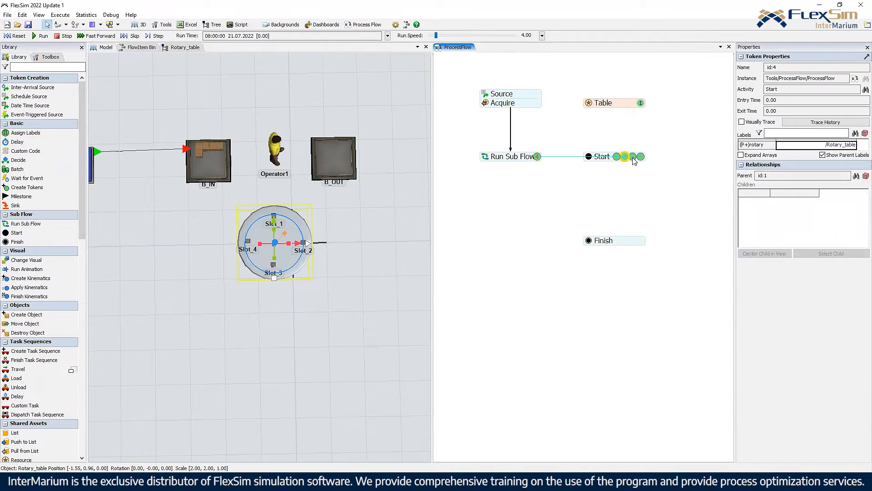
pyautogui.click(626, 176)
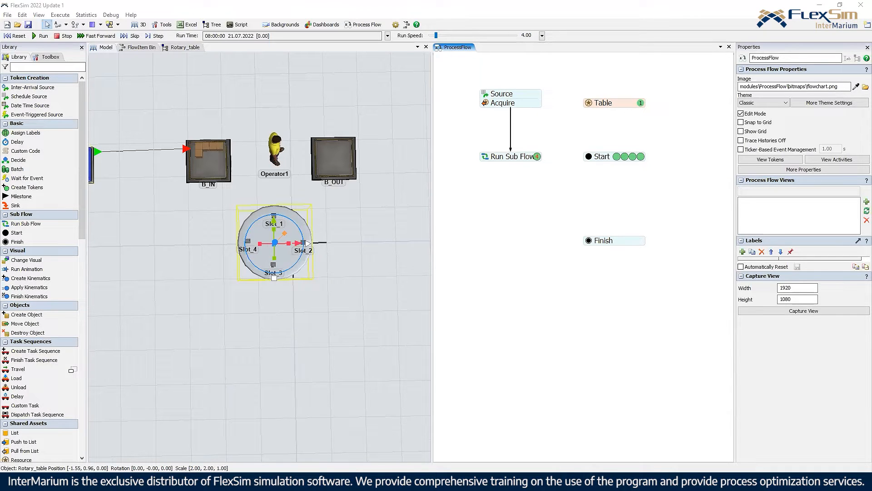
# Step: Rotate the Rotary_table a quarter turn so that Slot_2 faces the operator
pyautogui.click(255, 411)
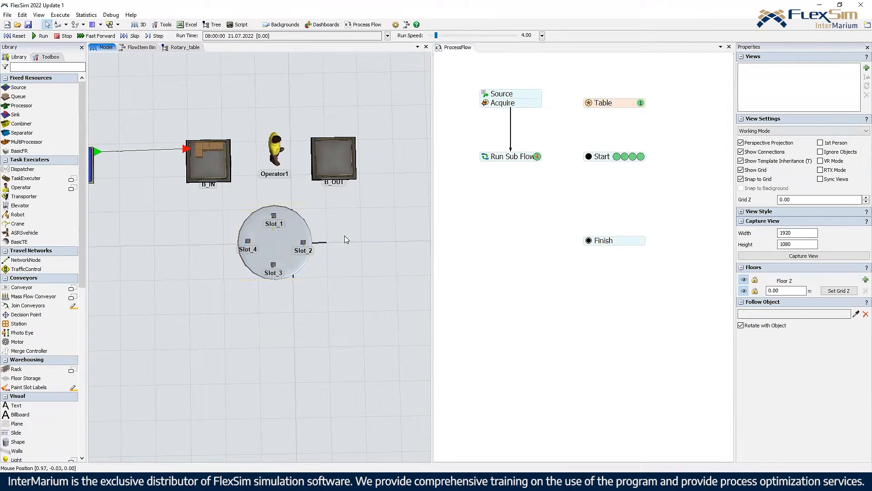
pyautogui.scroll(2, 355, 250)
pyautogui.moveTo(355, 250); pyautogui.dragTo(351, 247, button='right')
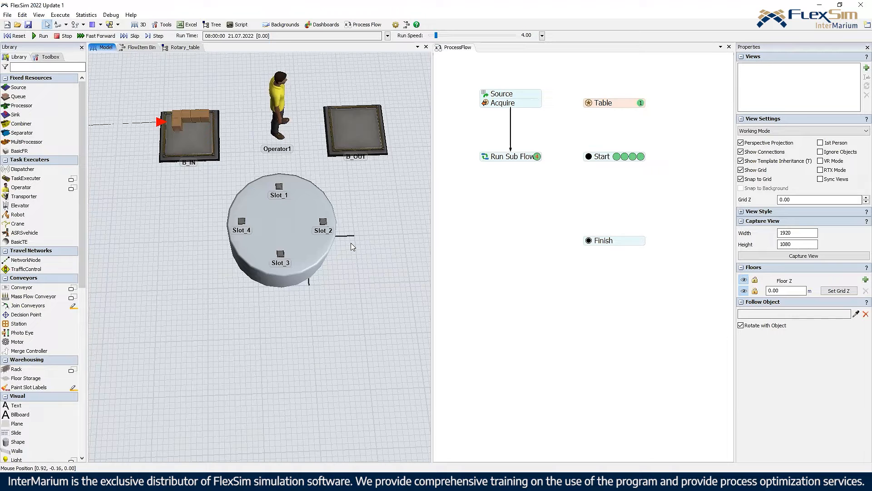
pyautogui.click(309, 229)
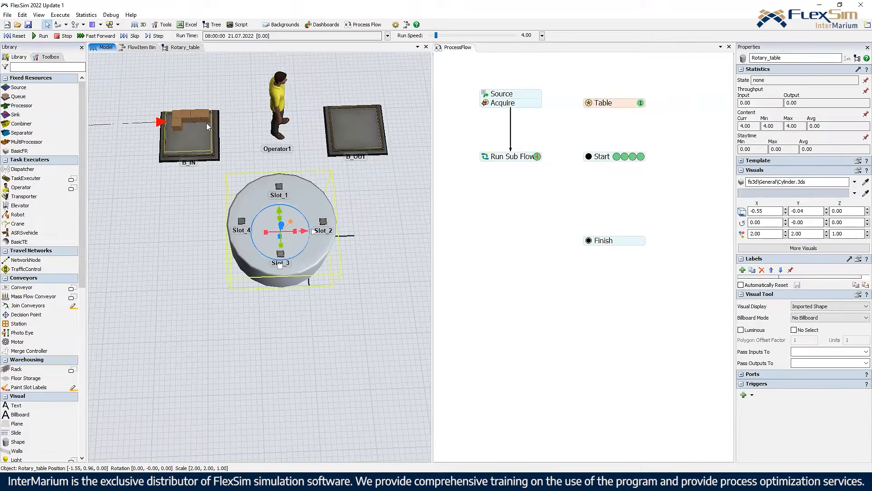
pyautogui.click(206, 119)
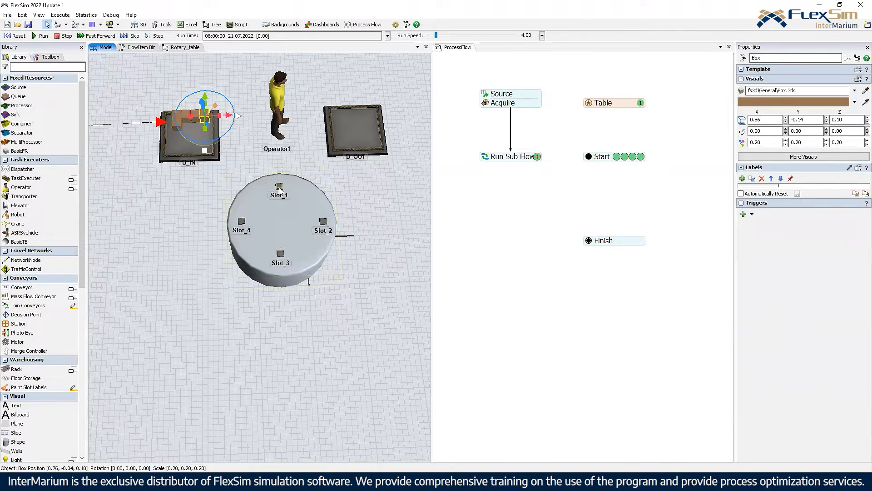
pyautogui.click(280, 193)
pyautogui.click(309, 262)
pyautogui.moveTo(295, 258); pyautogui.dragTo(317, 213)
pyautogui.click(357, 184)
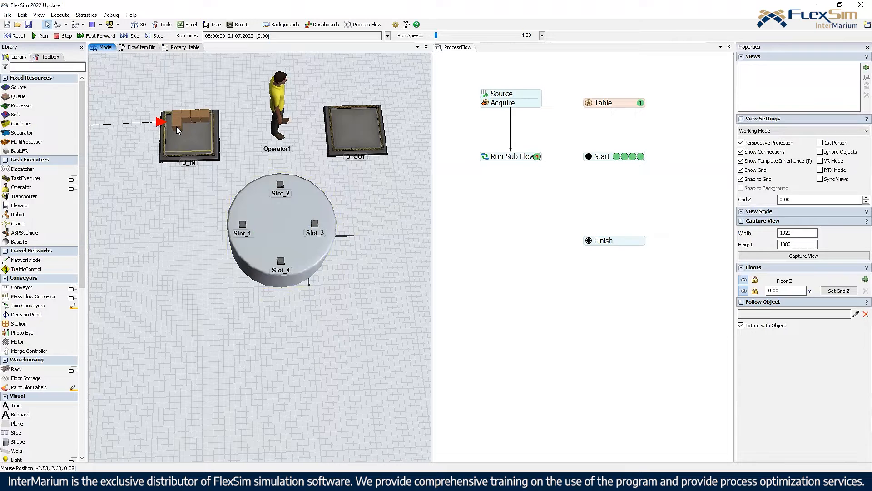
# Step: Rotate the Rotary_table back so that Slot_1 faces the operator again
pyautogui.click(200, 121)
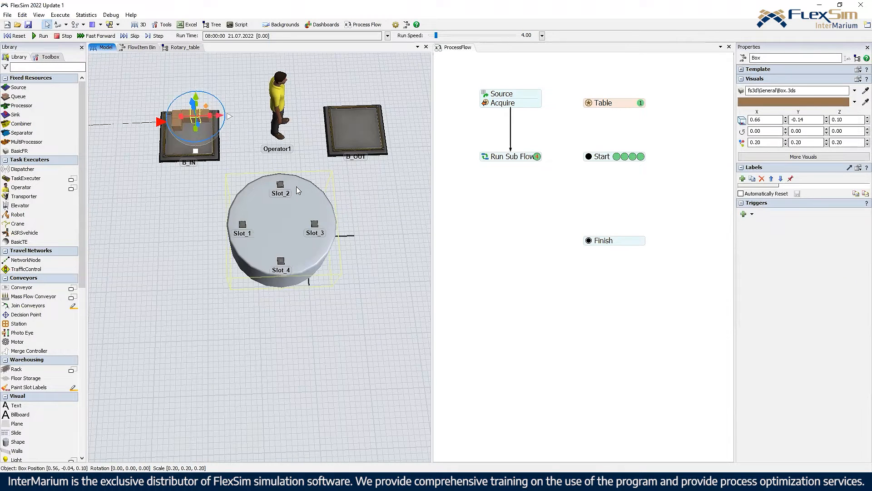
pyautogui.click(279, 186)
pyautogui.click(303, 160)
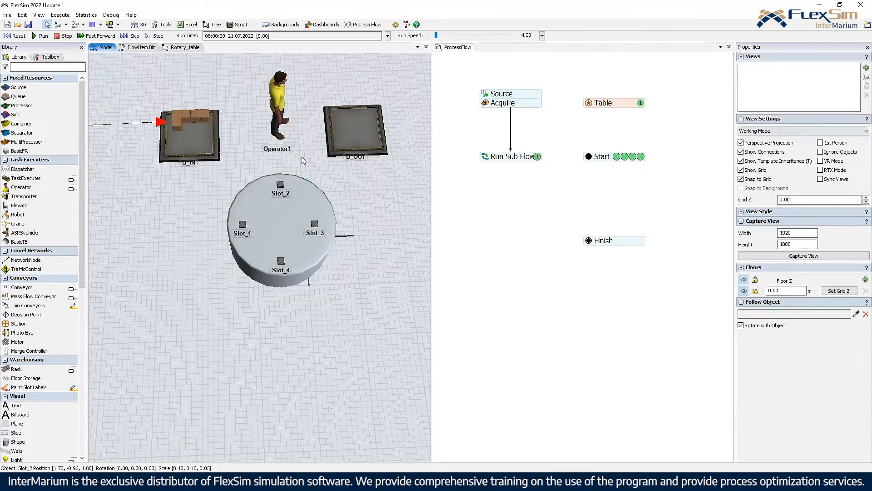
pyautogui.click(299, 194)
pyautogui.moveTo(300, 254); pyautogui.dragTo(303, 191, button='right')
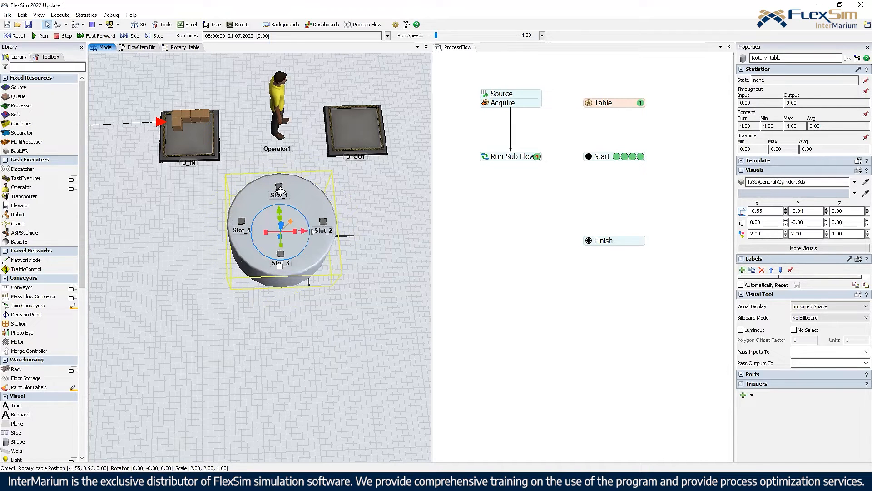
pyautogui.click(349, 188)
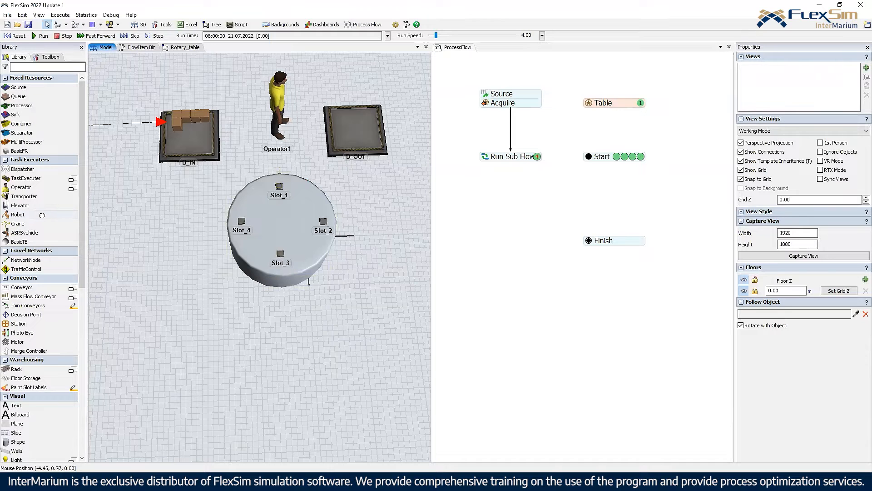
# Step: Add a Robot to the 3D model beside Slot_3, opposite the operator, and turn it to face the rotary table
pyautogui.moveTo(48, 213); pyautogui.dragTo(154, 255)
pyautogui.moveTo(308, 363); pyautogui.dragTo(293, 347)
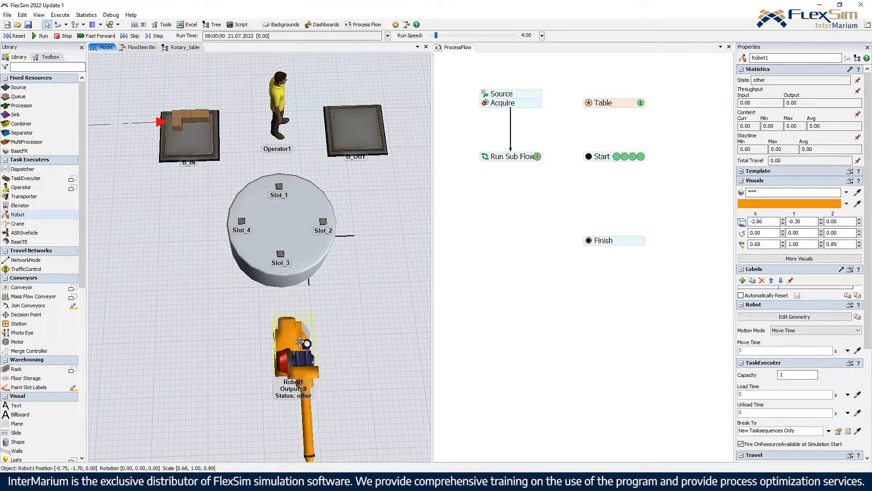
pyautogui.moveTo(293, 347); pyautogui.dragTo(259, 221, button='right')
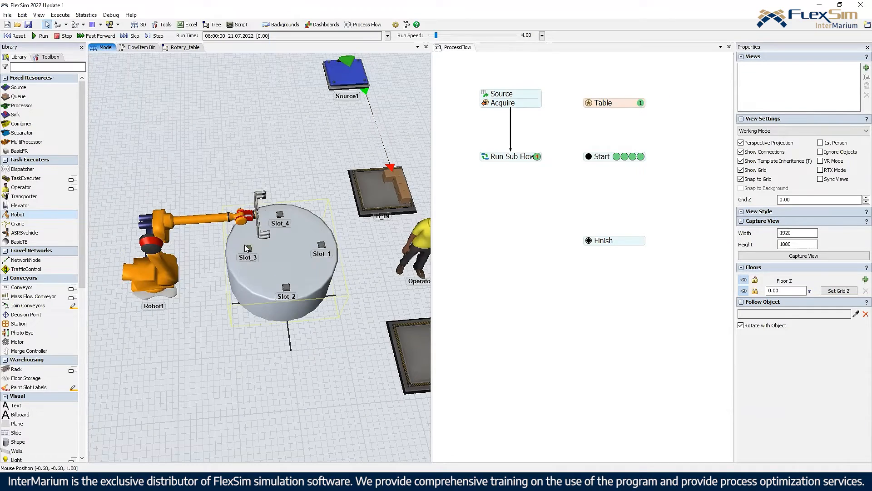
pyautogui.moveTo(248, 253)
pyautogui.mouseDown(button='right')
pyautogui.moveTo(253, 331)
pyautogui.moveTo(263, 255)
pyautogui.mouseUp(button='right')
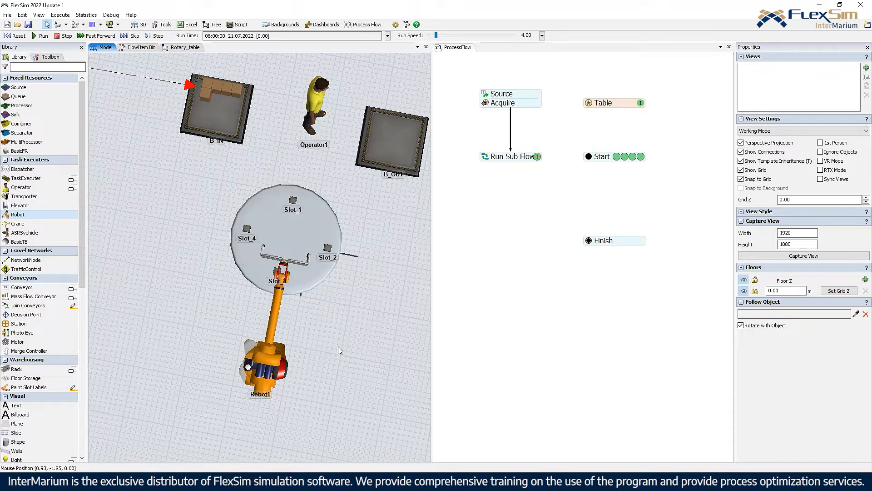
pyautogui.moveTo(414, 227); pyautogui.dragTo(282, 195, button='right')
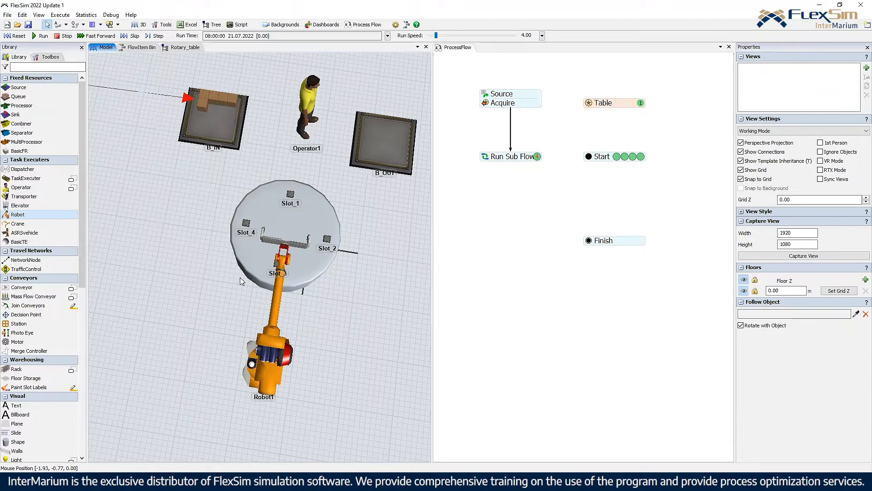
# Step: Assign a new cycle label to the tokens created by the Source activity, and reset the model
pyautogui.click(553, 205)
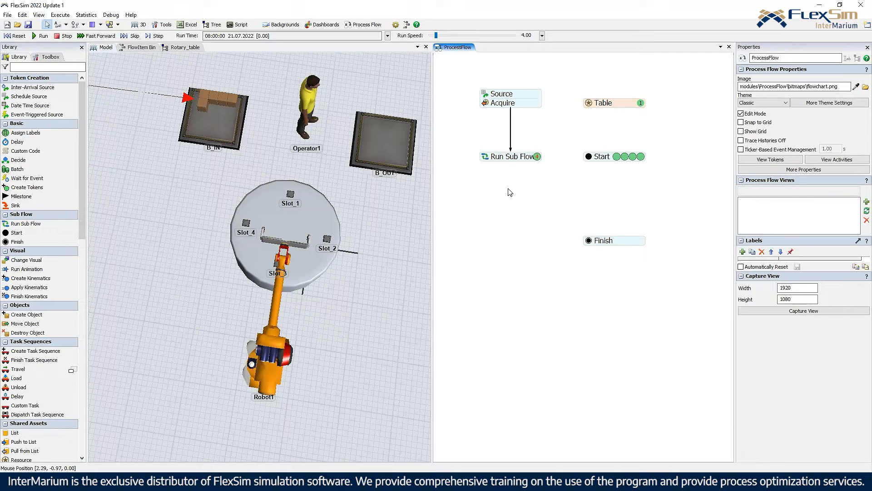
pyautogui.doubleClick(485, 97)
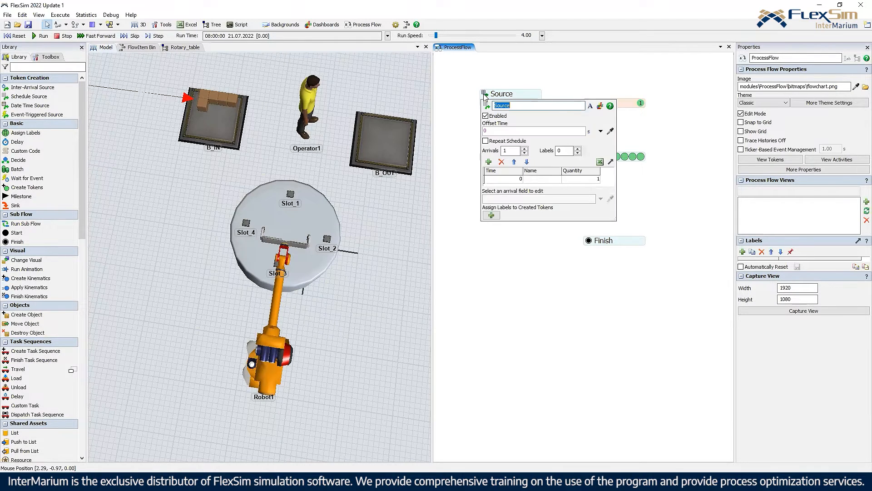
pyautogui.click(491, 215)
pyautogui.doubleClick(523, 231)
pyautogui.write('d')
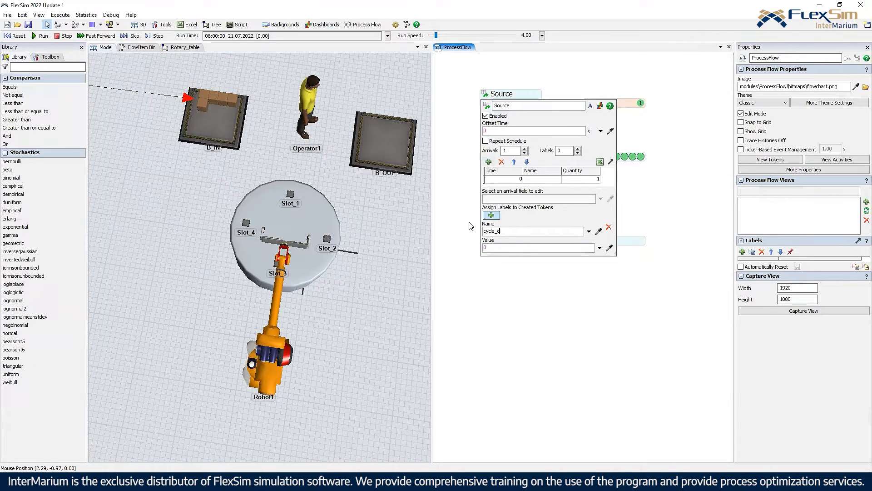
pyautogui.moveTo(491, 248); pyautogui.dragTo(474, 251)
pyautogui.click(527, 273)
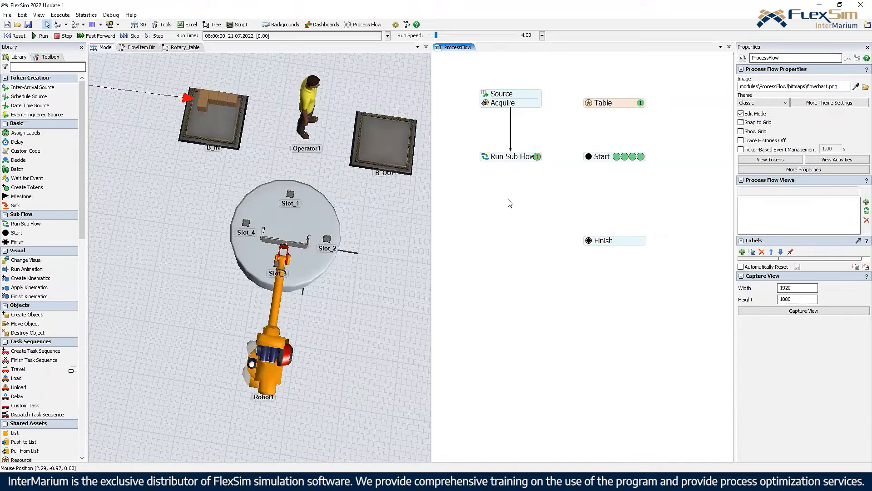
pyautogui.click(16, 35)
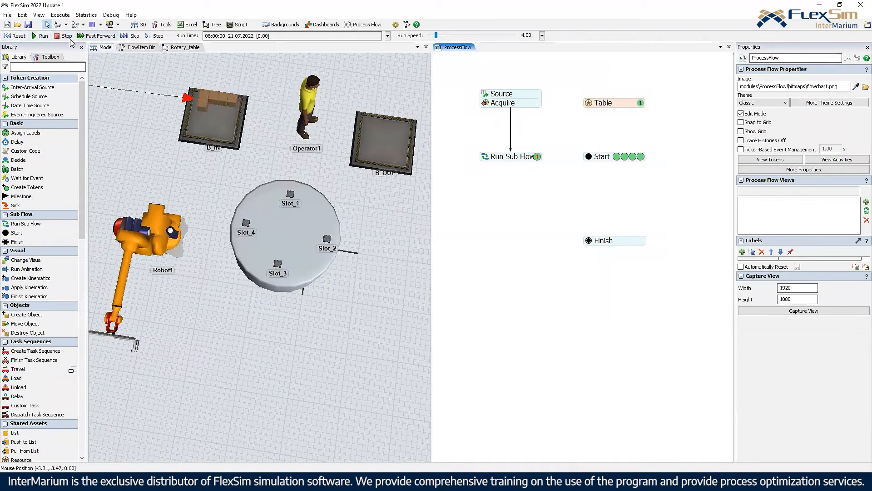
# Step: Add two child label assignments to the Run Sub Flow activity, naming the first station_number with Creation Rank as its value
pyautogui.click(537, 157)
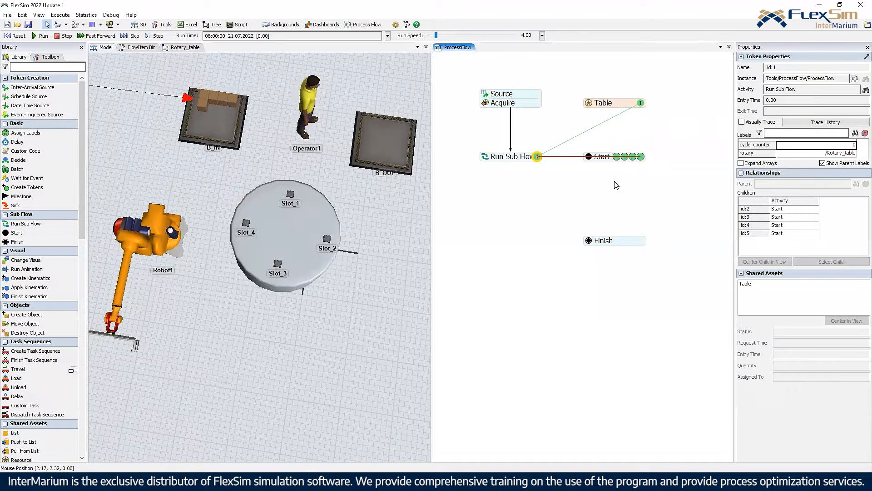
pyautogui.doubleClick(515, 159)
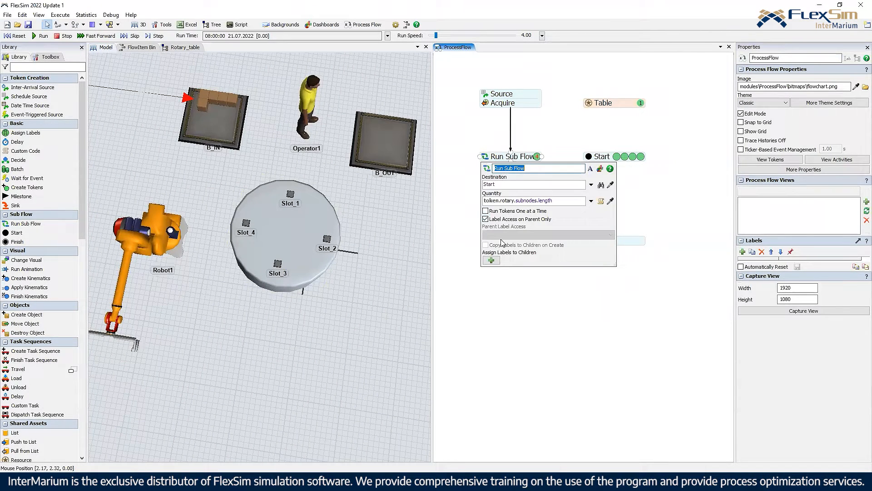
pyautogui.click(496, 260)
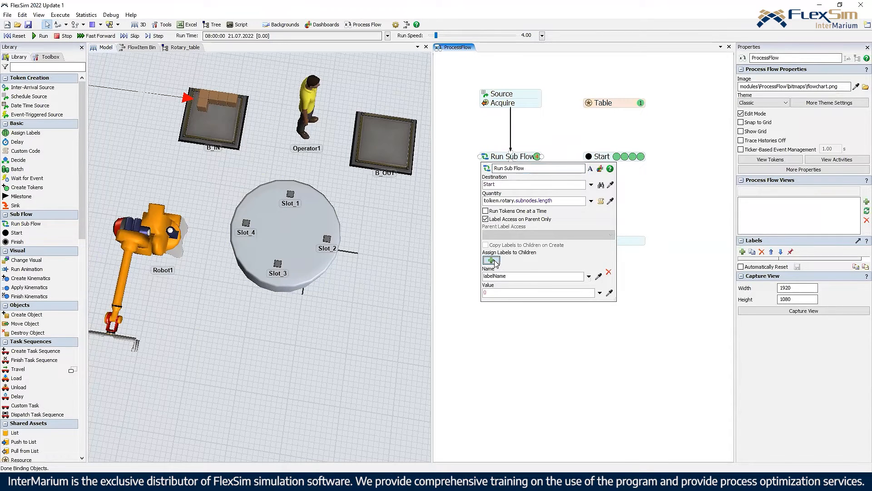
pyautogui.click(492, 261)
pyautogui.doubleClick(527, 279)
pyautogui.write('station_number')
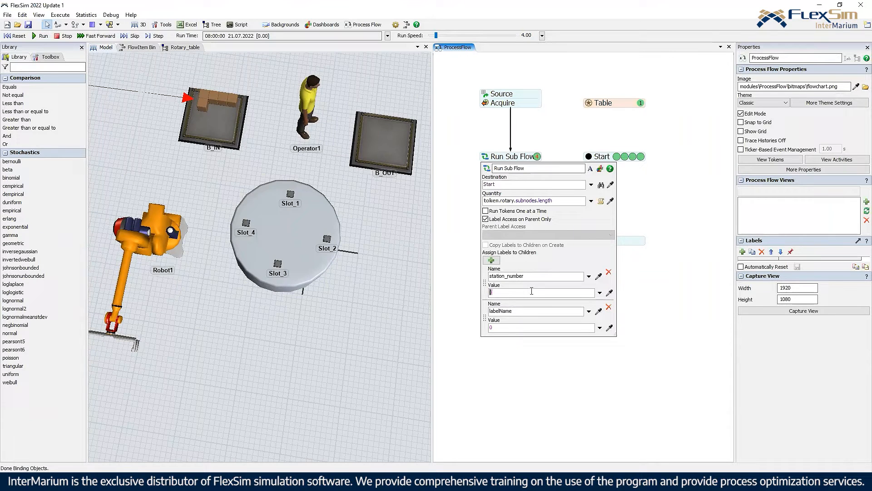
pyautogui.click(599, 292)
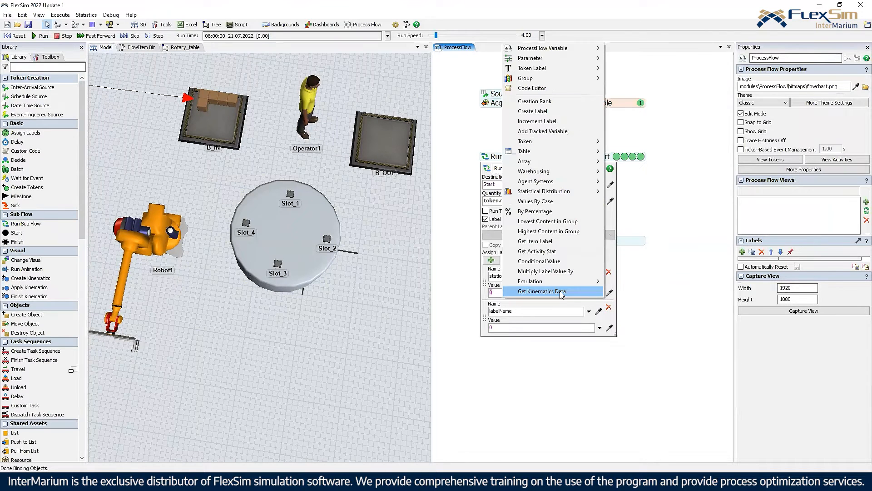
pyautogui.click(545, 101)
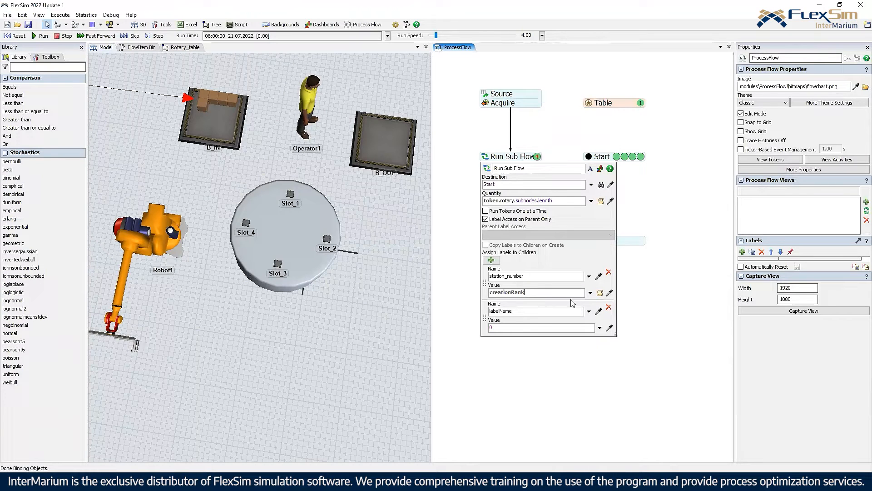
pyautogui.click(651, 213)
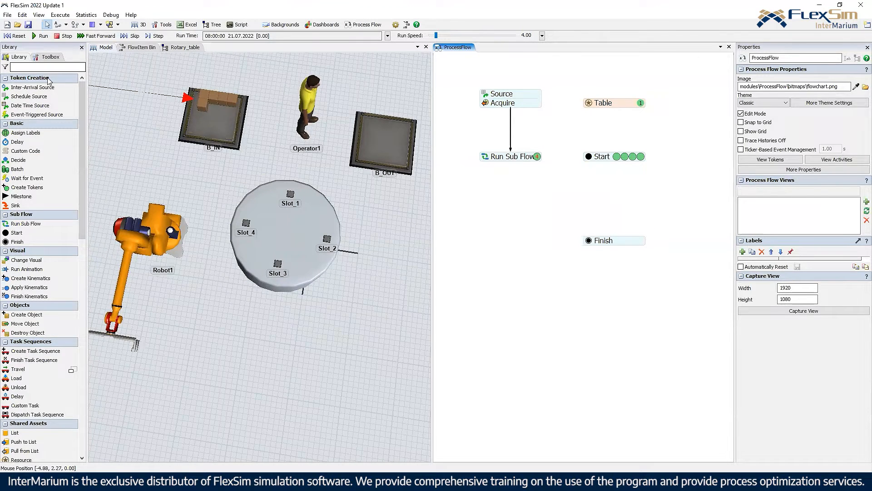
# Step: Reset and run the model, and examine the labels of the child tokens in the Start activity
pyautogui.click(16, 36)
pyautogui.click(38, 37)
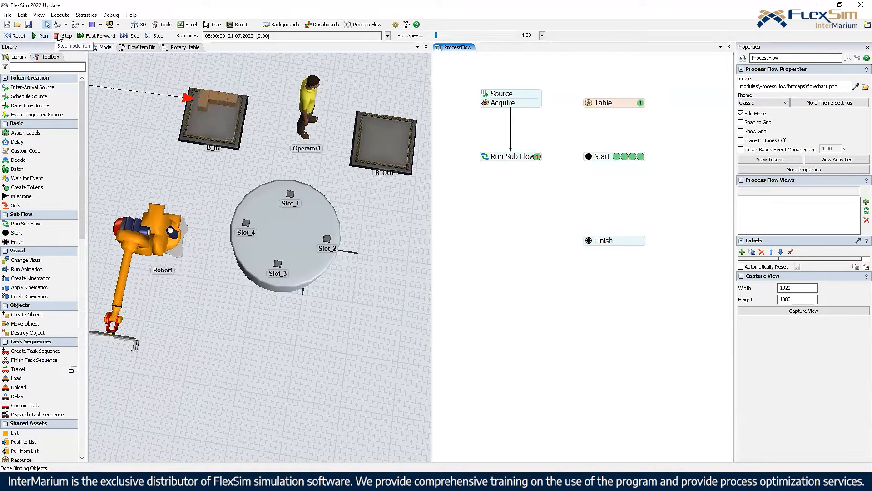
pyautogui.click(641, 156)
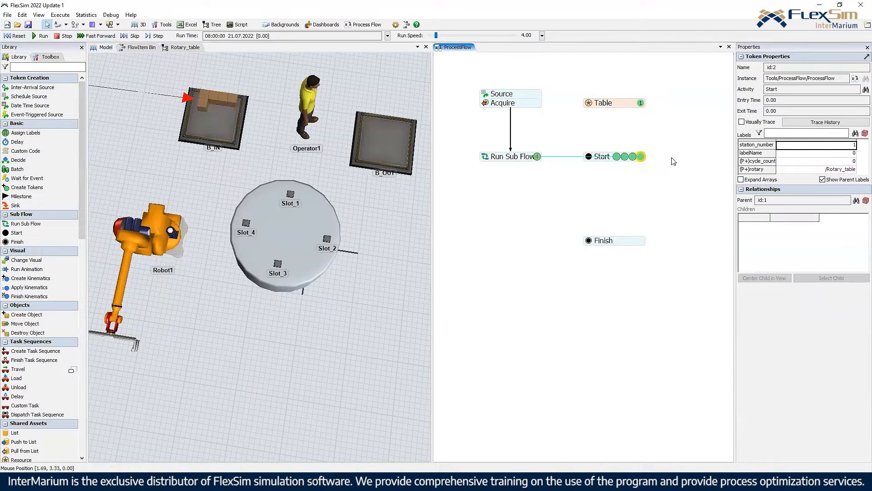
pyautogui.click(625, 156)
pyautogui.click(619, 135)
# Step: Name the second child label of the Run Sub Flow activity slot
pyautogui.doubleClick(484, 157)
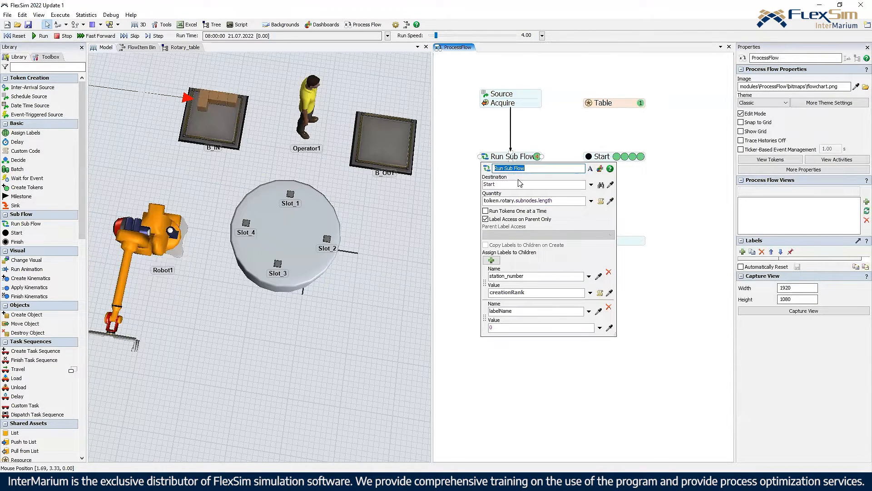
pyautogui.click(523, 315)
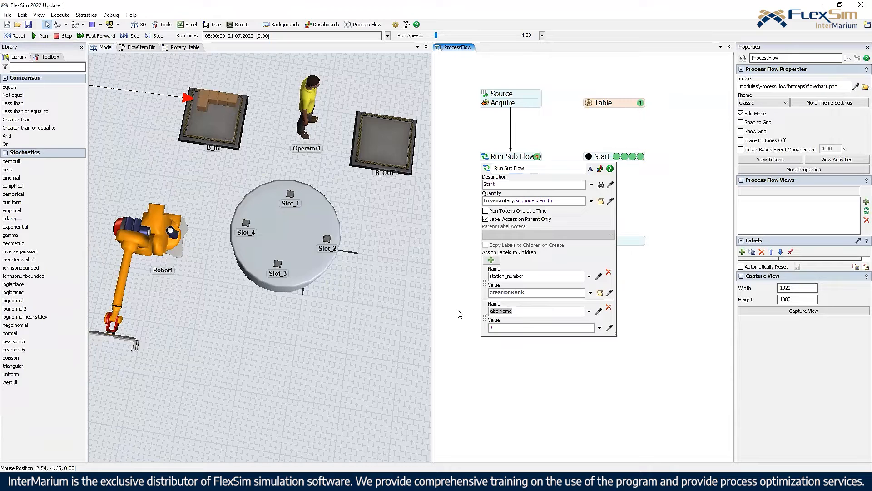
pyautogui.write('slot')
# Step: Reset and run the model, and check the station_number and slot labels of the first two child tokens
pyautogui.click(14, 36)
pyautogui.click(36, 36)
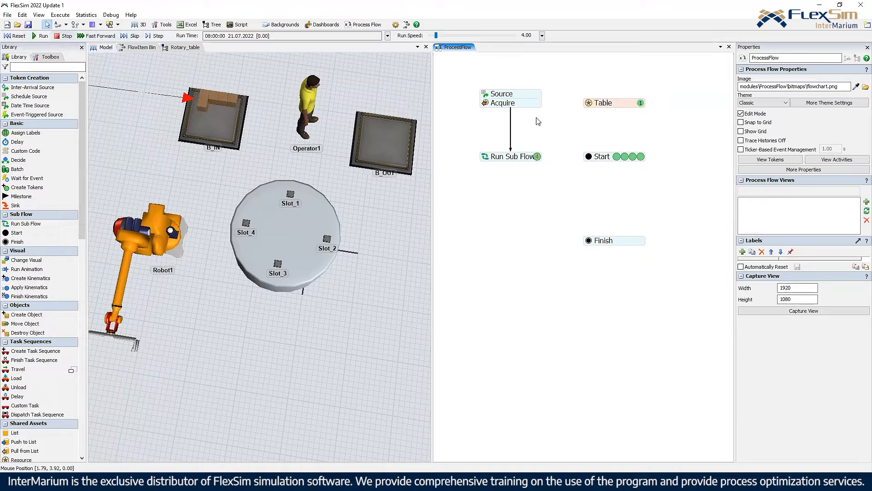
pyautogui.click(640, 156)
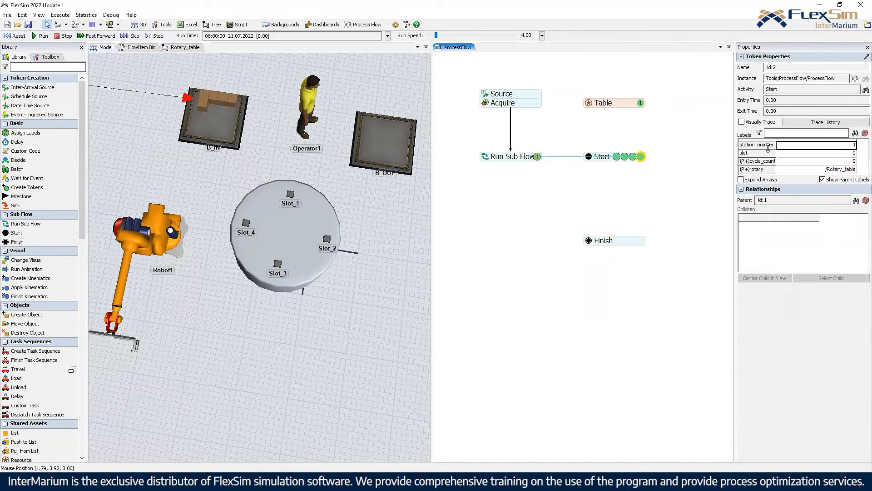
pyautogui.click(793, 153)
pyautogui.click(633, 158)
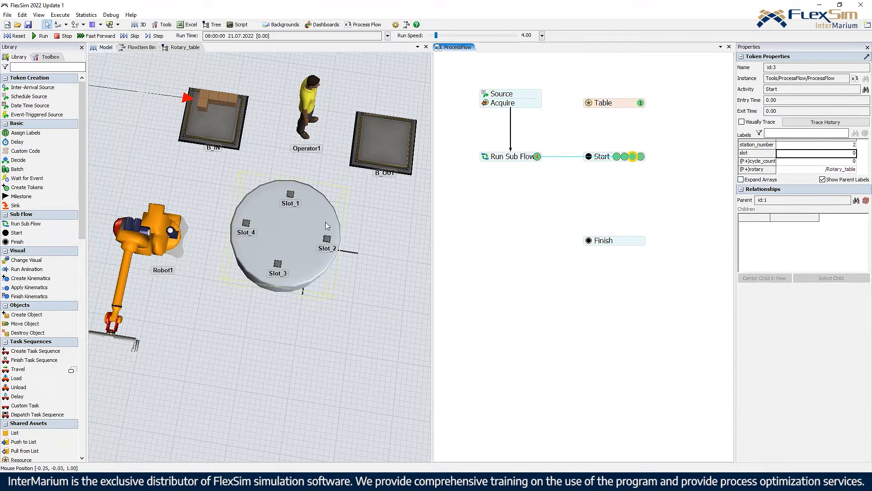
# Step: Rotate the Rotary_table to 90 degrees so that Slot_2 faces the operator
pyautogui.click(331, 212)
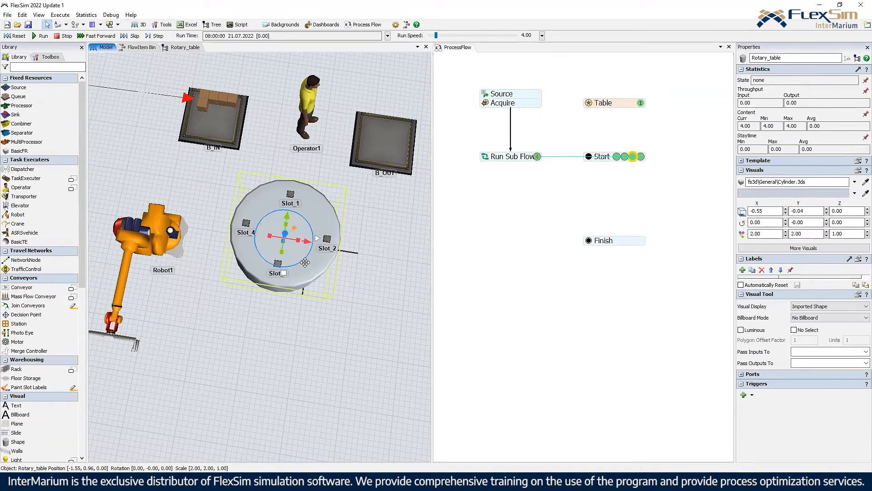
pyautogui.moveTo(305, 263); pyautogui.dragTo(318, 229)
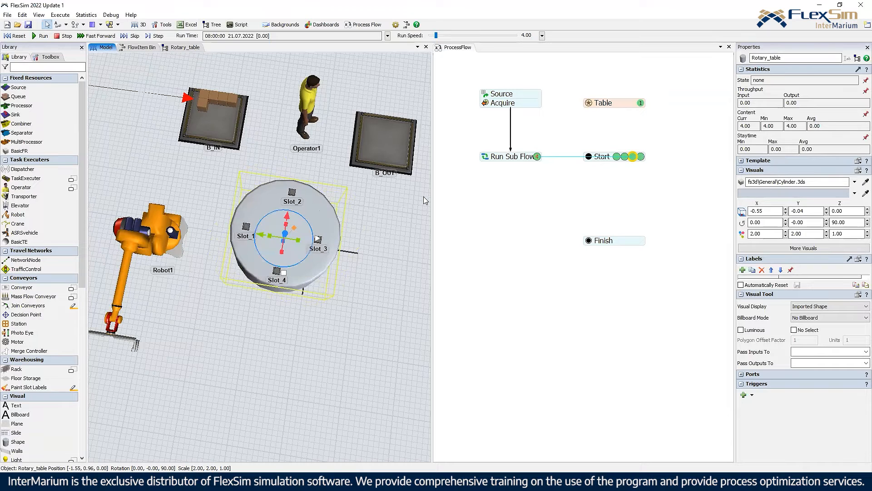
pyautogui.click(535, 146)
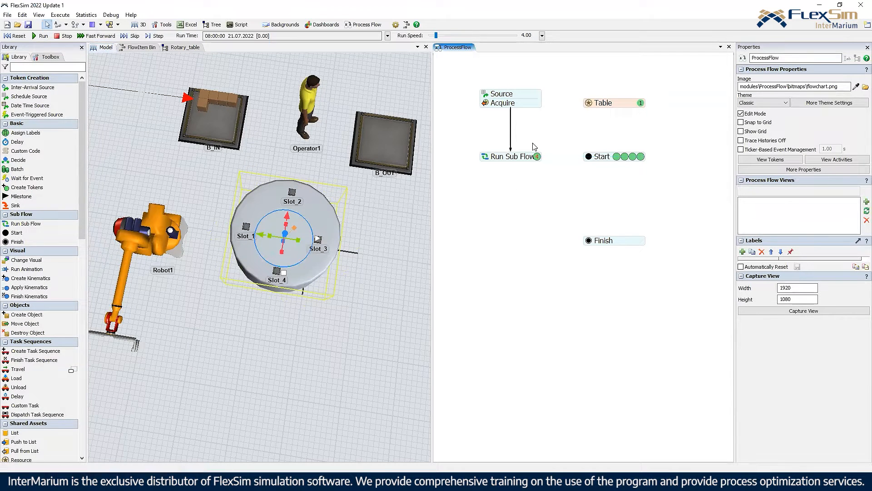
# Step: Compare the station_number and slot labels of the first and last child tokens in Start
pyautogui.click(640, 156)
pyautogui.click(798, 145)
pyautogui.click(800, 154)
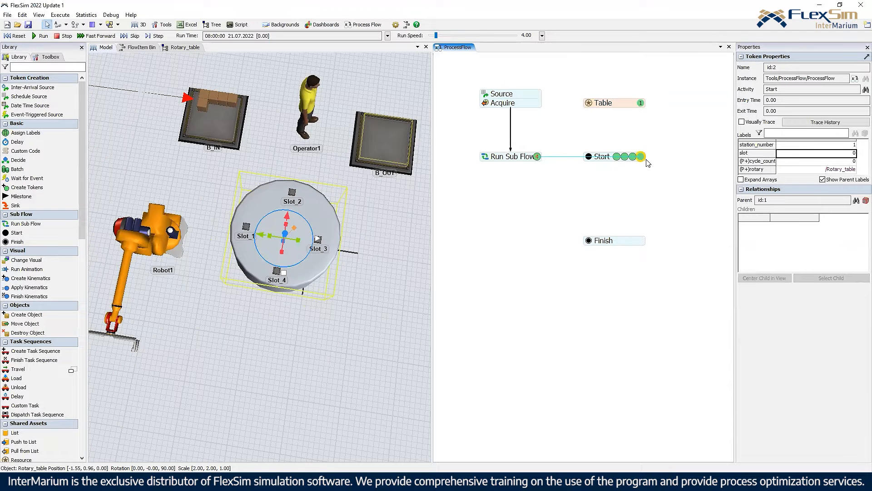
pyautogui.click(616, 156)
# Step: Turn the Rotary_table back to its initial orientation with Slot_1 facing the operator
pyautogui.click(319, 218)
pyautogui.moveTo(296, 263); pyautogui.dragTo(255, 244)
pyautogui.click(382, 214)
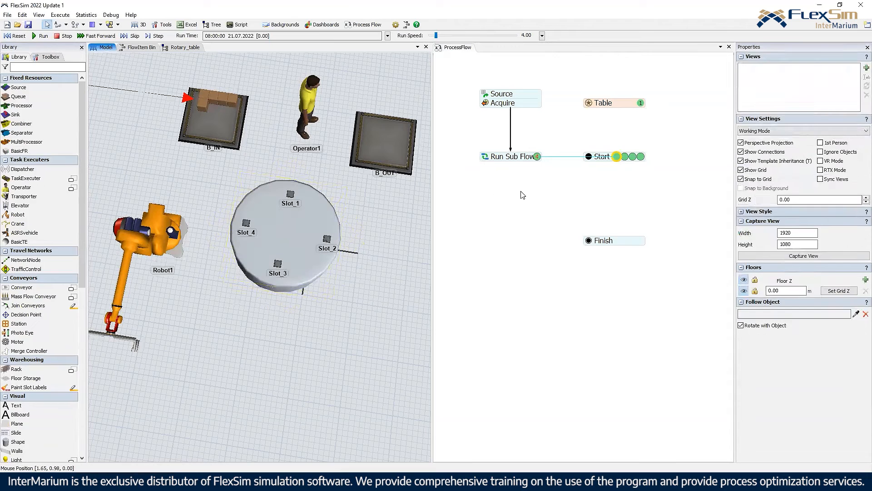
# Step: Open the value of the Run Sub Flow activity's slot label in the code editor and enlarge the code text
pyautogui.click(520, 191)
pyautogui.click(485, 156)
pyautogui.click(503, 326)
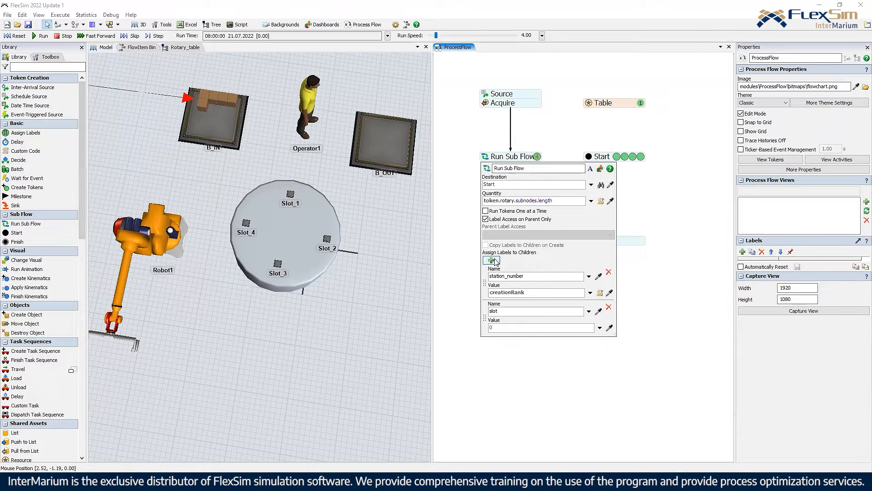
pyautogui.click(505, 310)
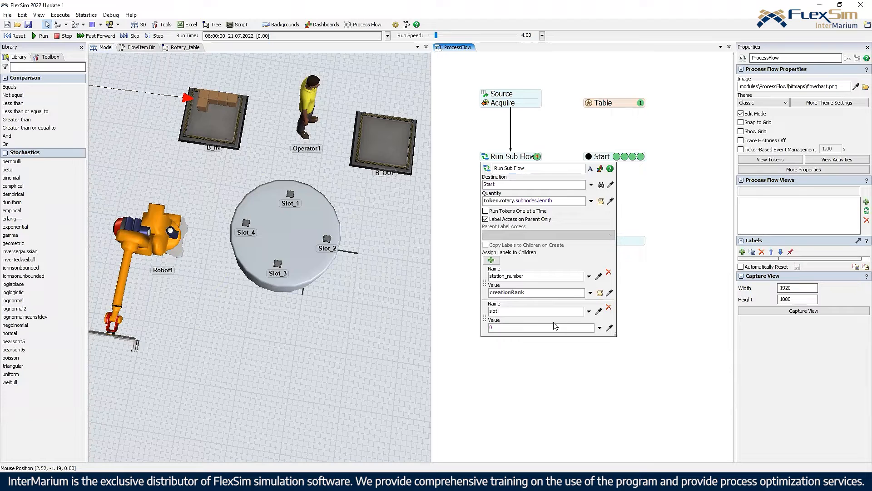
pyautogui.click(599, 328)
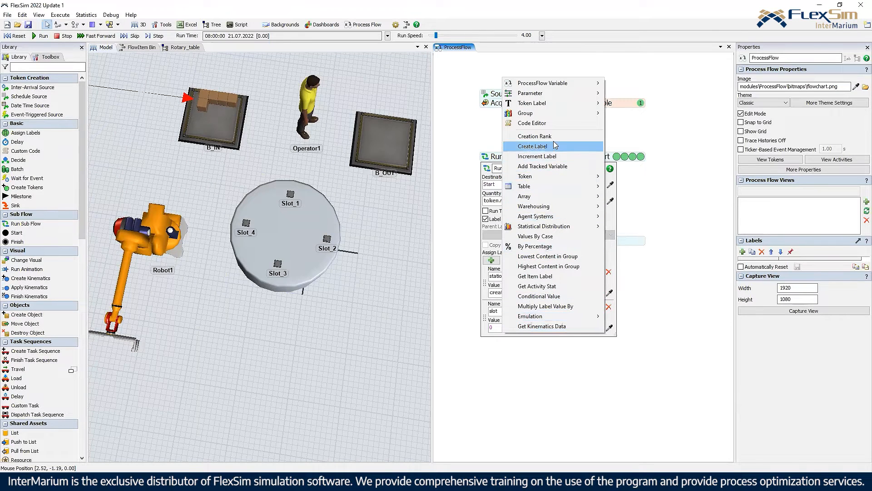
pyautogui.click(552, 123)
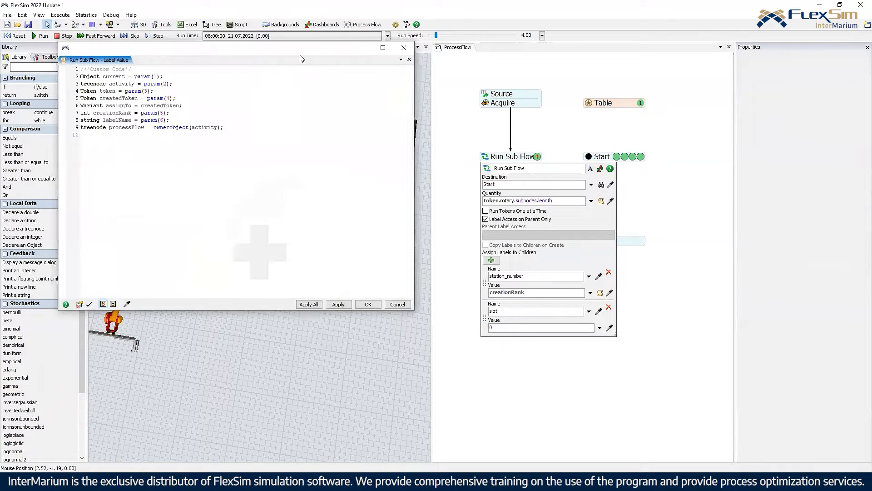
pyautogui.moveTo(303, 59); pyautogui.dragTo(593, 170)
pyautogui.keyDown('ctrl'); pyautogui.scroll(5, 479, 266); pyautogui.keyUp('ctrl')
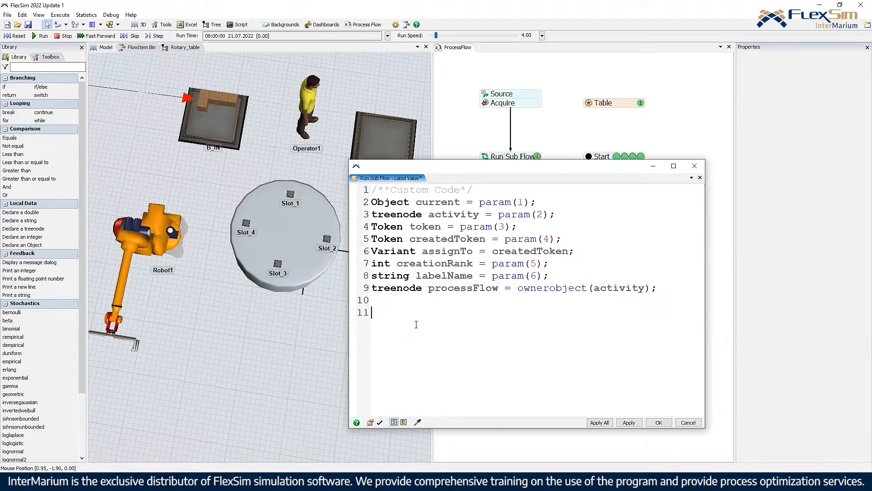
# Step: Write a return statement in the slot label code that accesses token.rotary.subnodes[]
pyautogui.write('return')
pyautogui.write('tokrn')
pyautogui.press('Escape')
pyautogui.write('en')
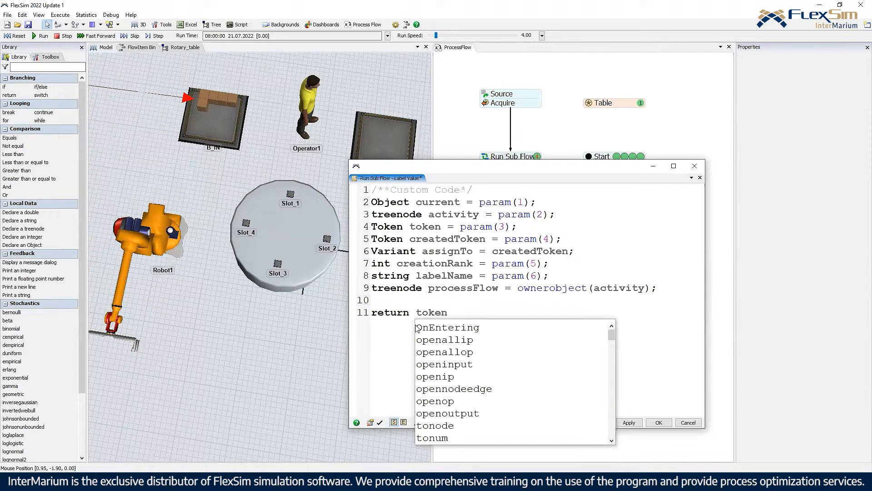
pyautogui.write('.s')
pyautogui.press('Escape')
pyautogui.write('rotary.sub')
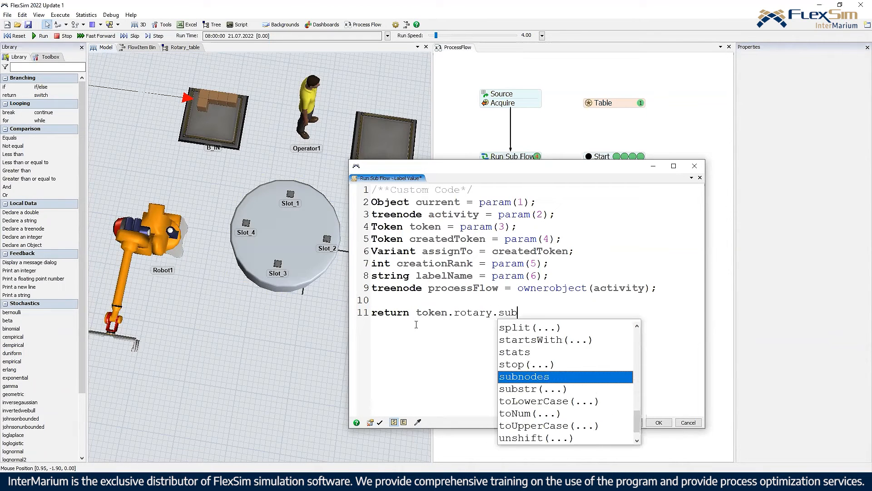
pyautogui.write('no')
pyautogui.press('Return')
pyautogui.write('[')
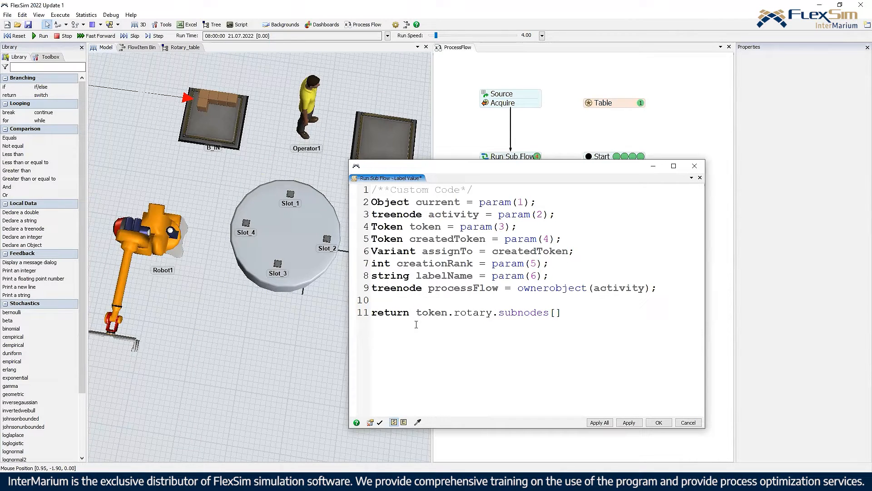
# Step: Index the subnodes in the slot label's return statement with creationRank + token.cycle_counter
pyautogui.write(' cr')
pyautogui.write('eation')
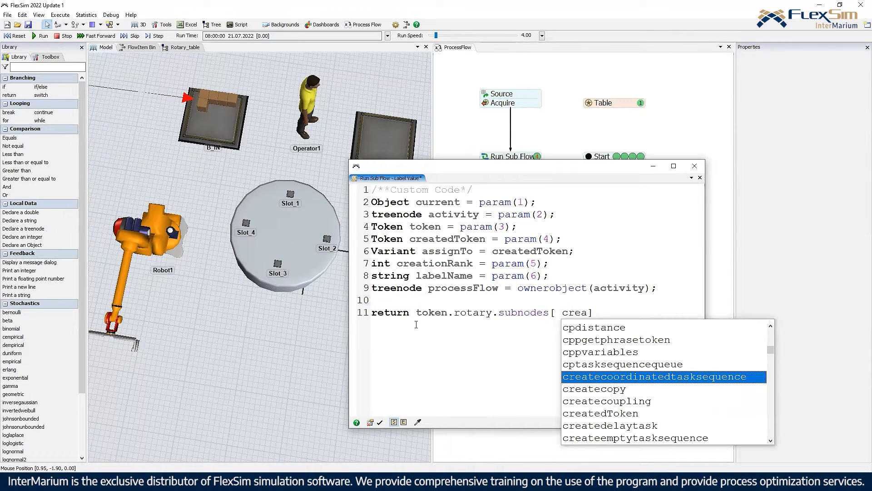
pyautogui.write('Rank')
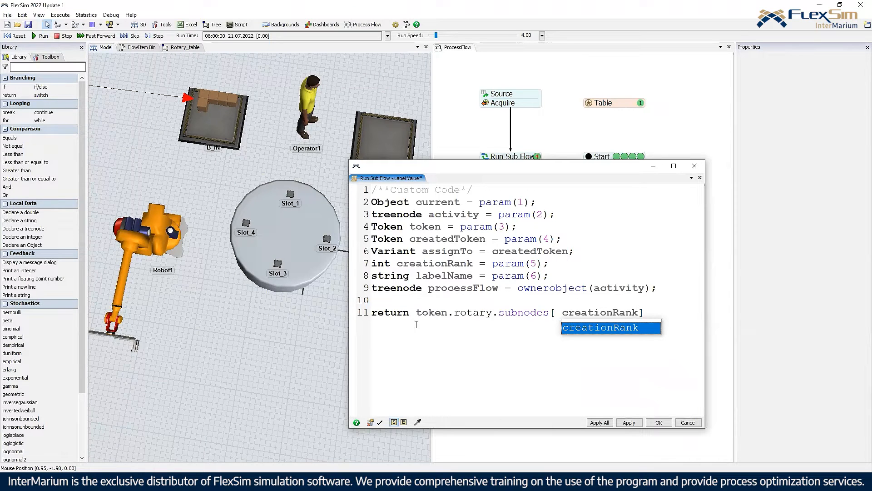
pyautogui.write(' + ')
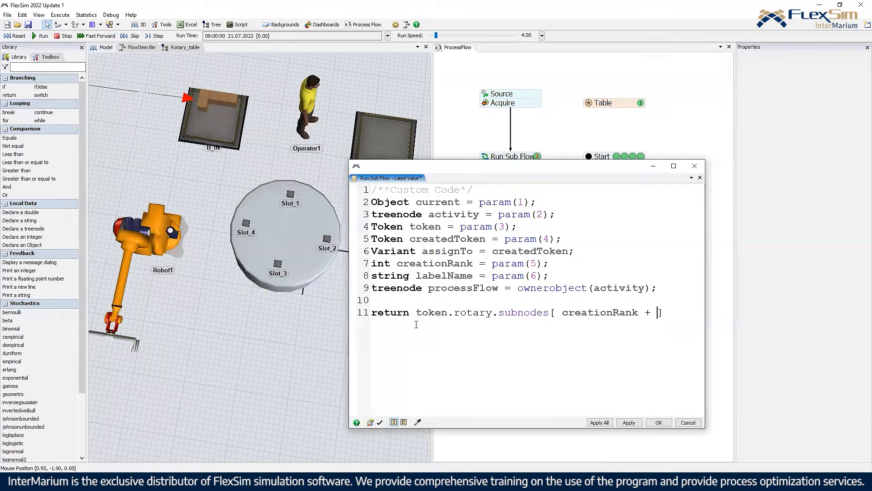
pyautogui.write('token.')
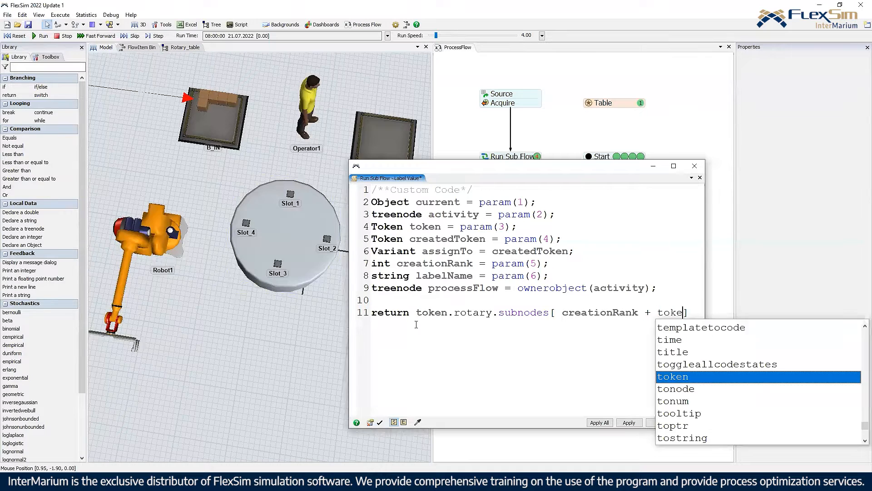
pyautogui.write('cy')
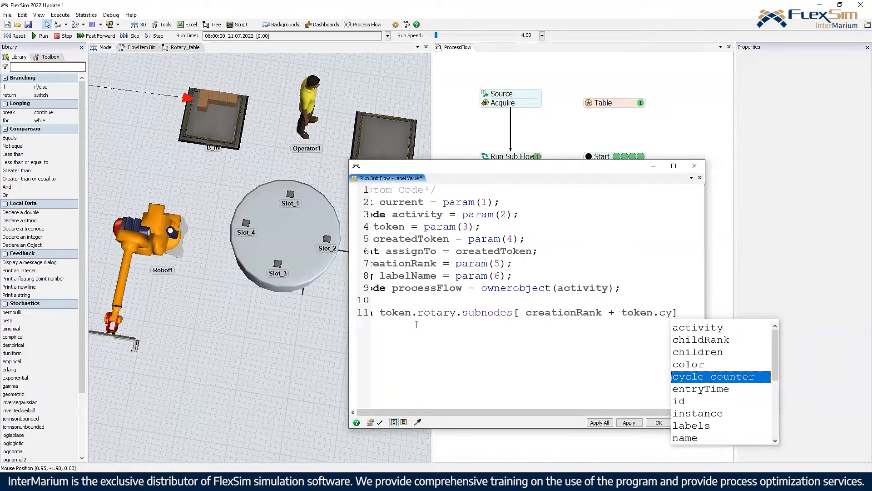
pyautogui.press('Return')
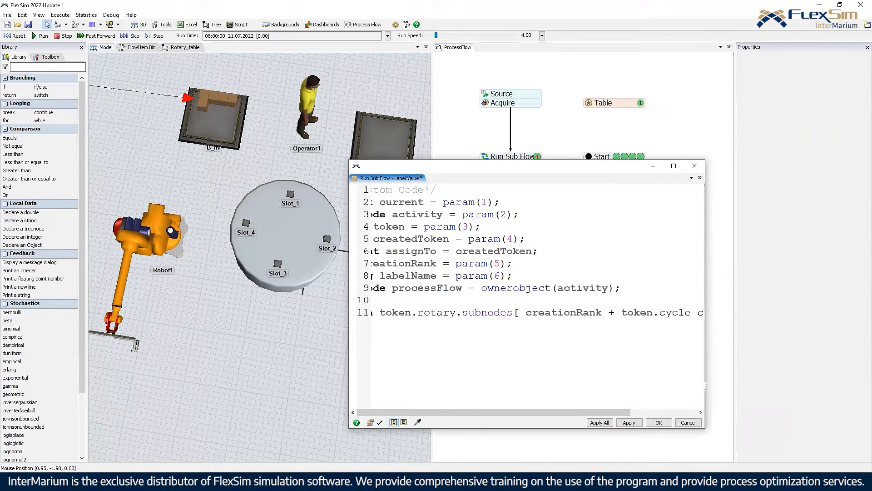
# Step: Widen the code window, enclose the index sum in parentheses and take it modulo token.rotary.subnodes.length
pyautogui.moveTo(705, 388); pyautogui.dragTo(834, 388)
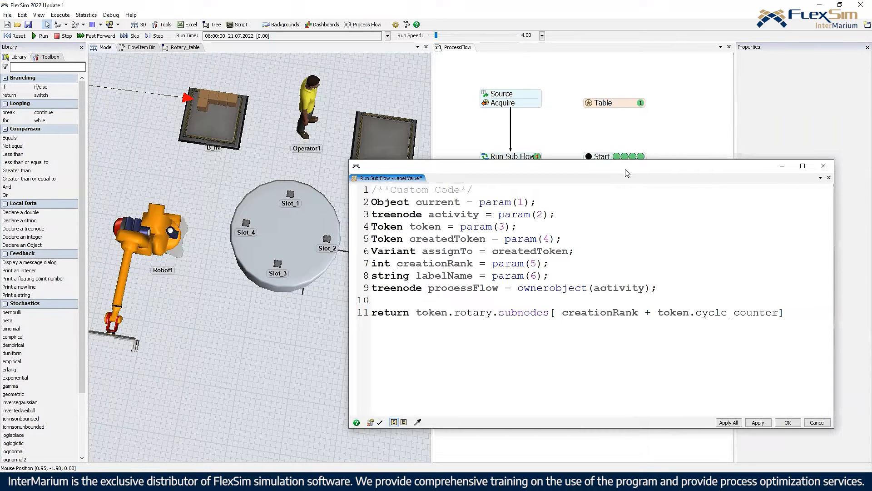
pyautogui.moveTo(629, 167); pyautogui.dragTo(442, 140)
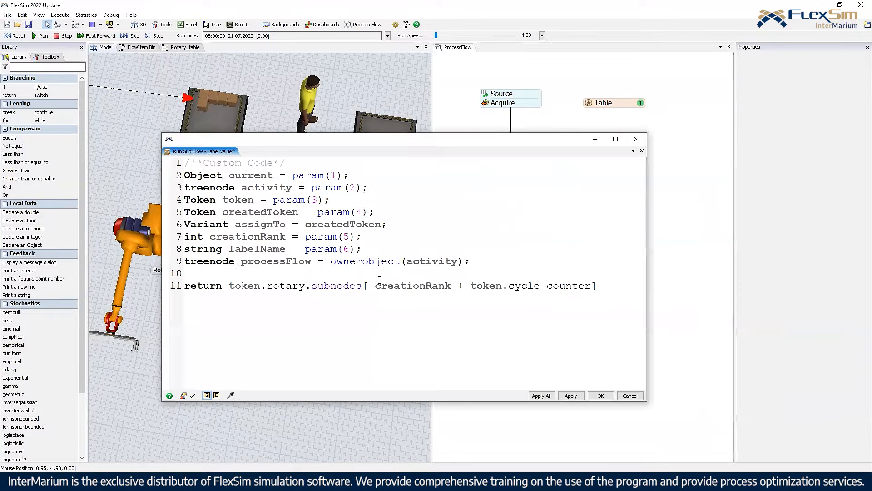
pyautogui.write('(')
pyautogui.click(600, 286)
pyautogui.write(')')
pyautogui.moveTo(645, 384); pyautogui.dragTo(792, 384)
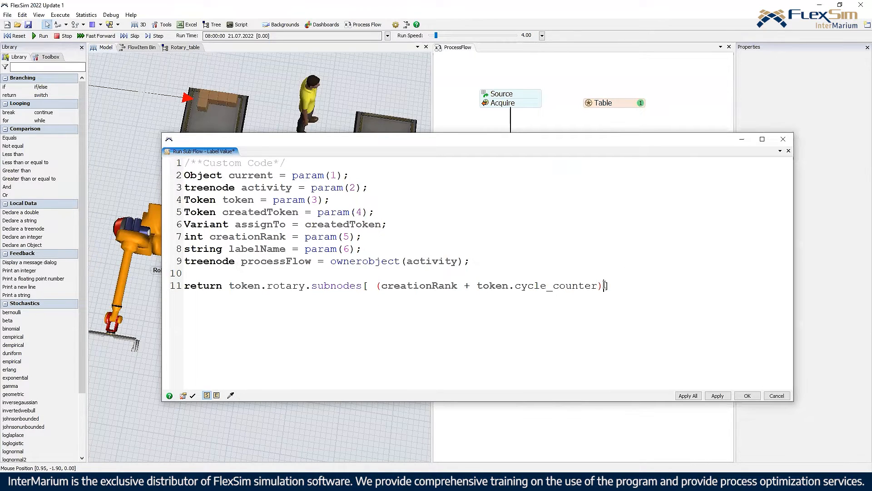
pyautogui.write('%')
pyautogui.write('token.ro')
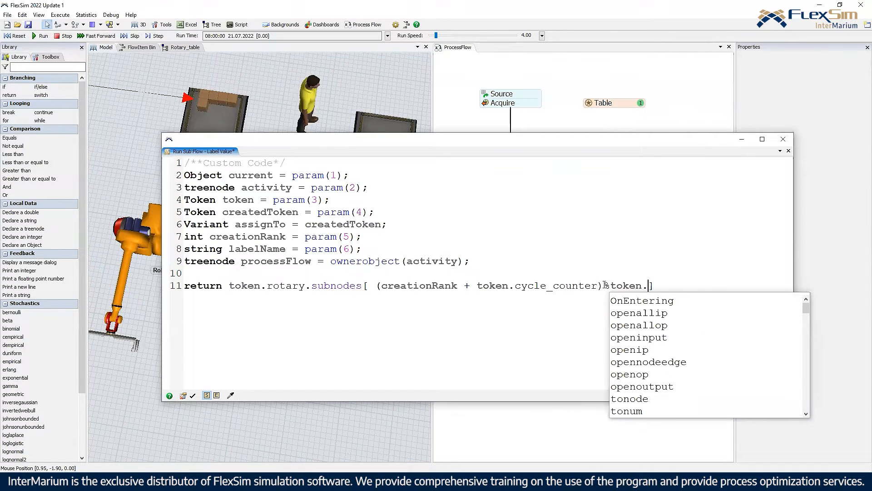
pyautogui.write('tary.subnodes.len')
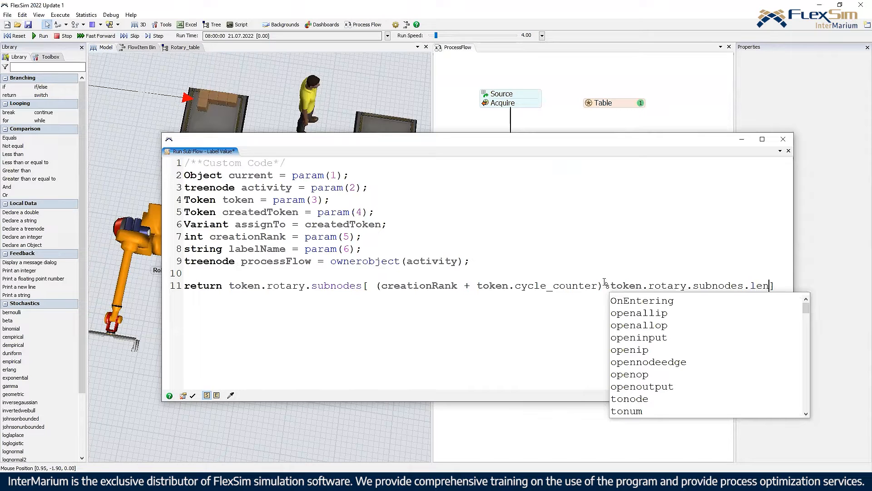
pyautogui.write('gth')
# Step: Tidy the spacing of the index expression: one space after the modulo sign and none just inside the square brackets
pyautogui.doubleClick(683, 285)
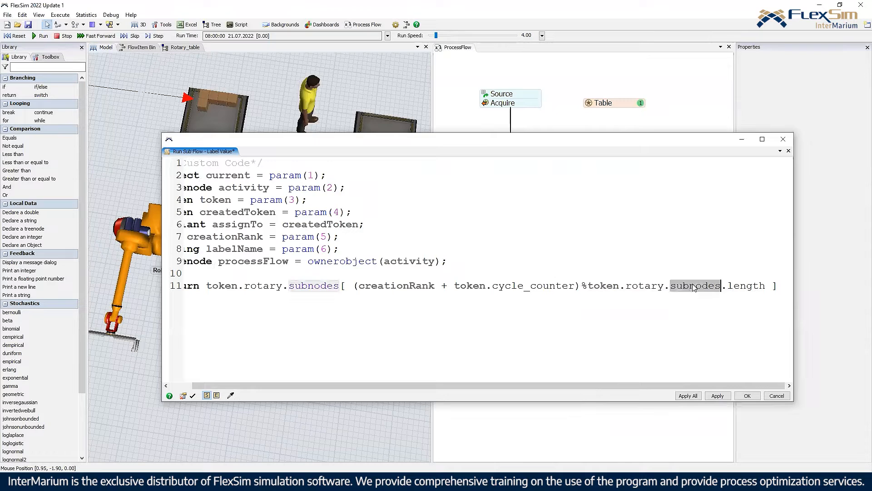
pyautogui.click(702, 285)
pyautogui.click(767, 286)
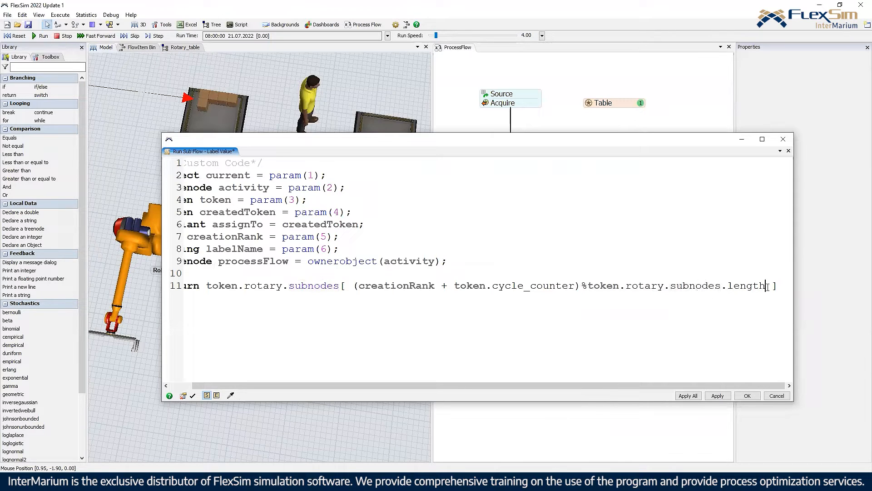
pyautogui.click(587, 286)
pyautogui.click(777, 287)
pyautogui.press('BackSpace')
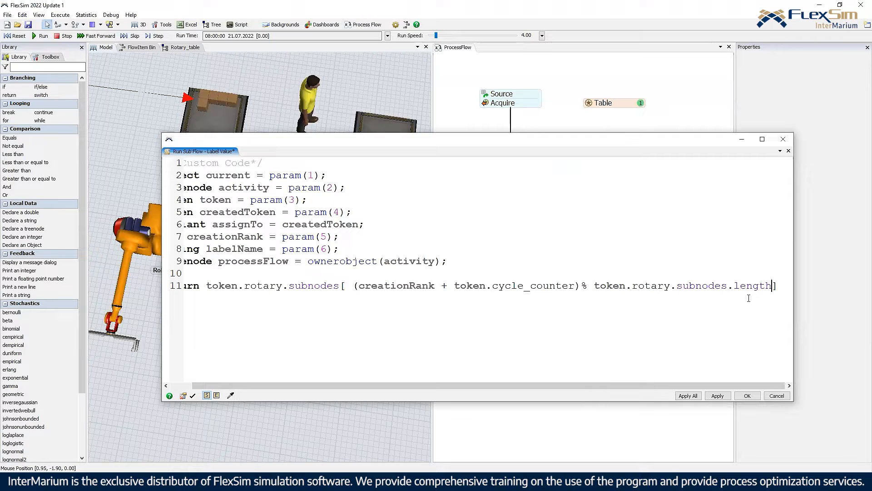
pyautogui.moveTo(363, 289); pyautogui.dragTo(575, 289)
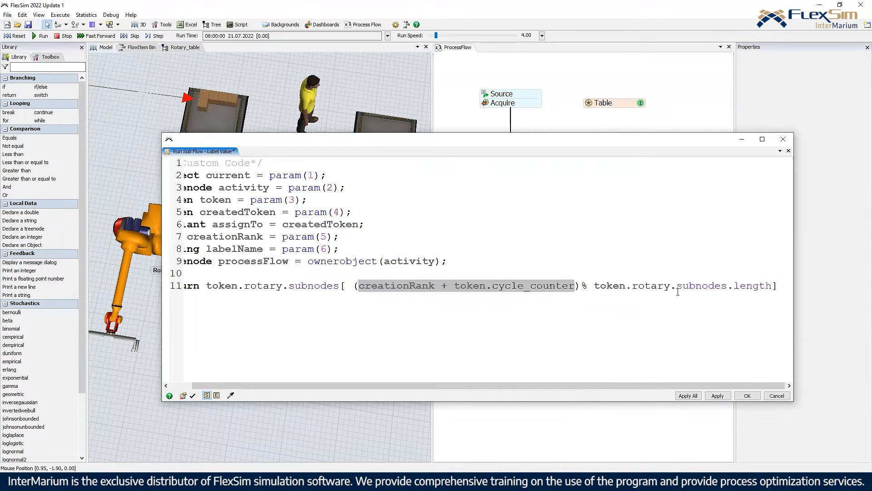
pyautogui.click(583, 289)
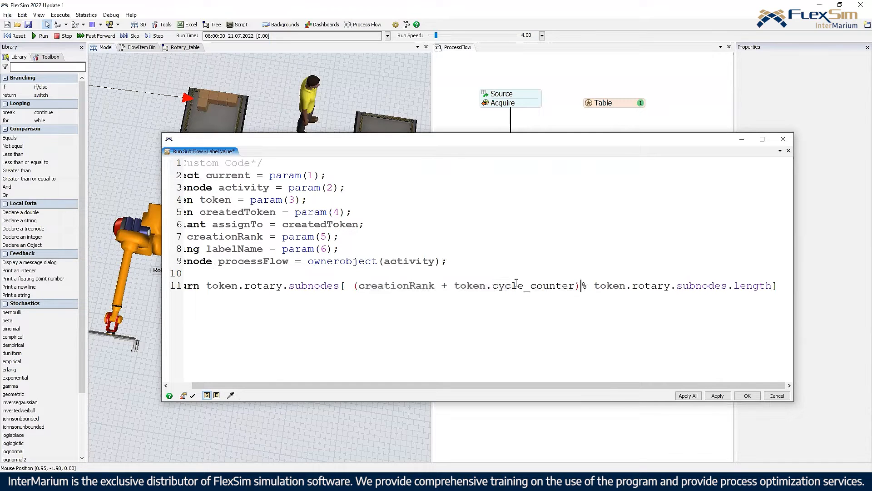
pyautogui.click(353, 285)
pyautogui.press('BackSpace')
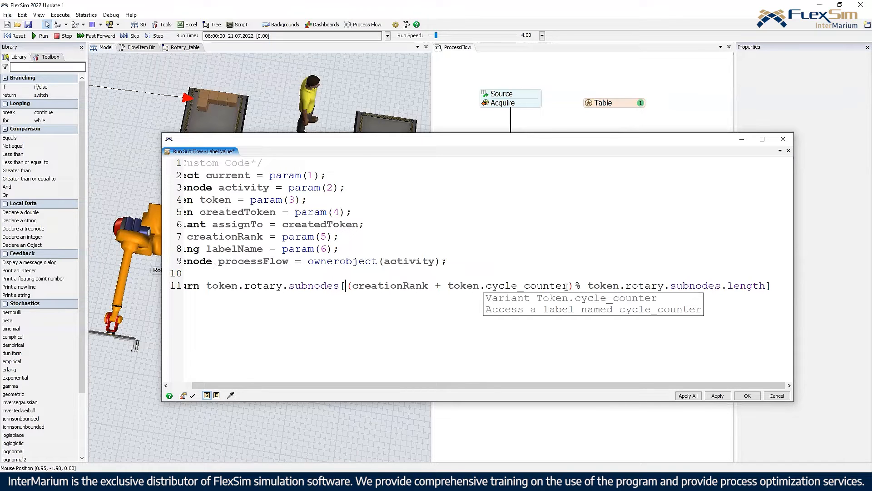
pyautogui.moveTo(353, 285); pyautogui.dragTo(767, 285)
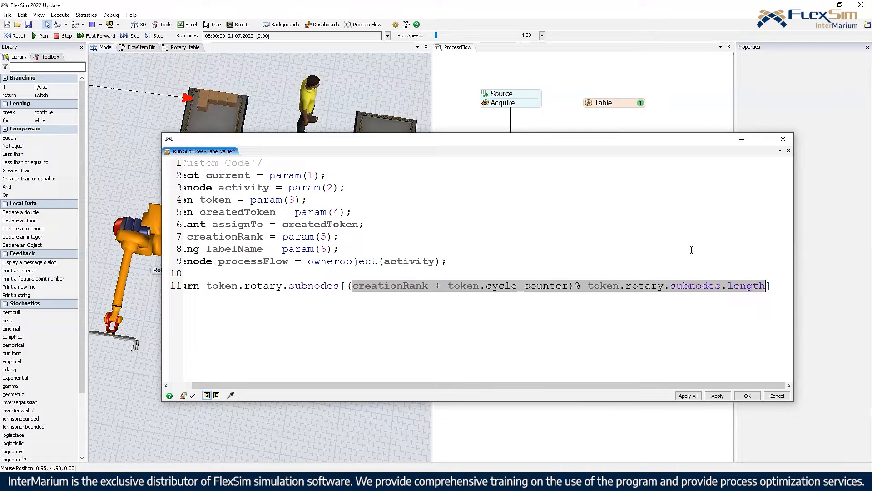
# Step: Subtract 1 from creationRank, enclose the whole modulo expression in parentheses and add 1 to it
pyautogui.click(350, 284)
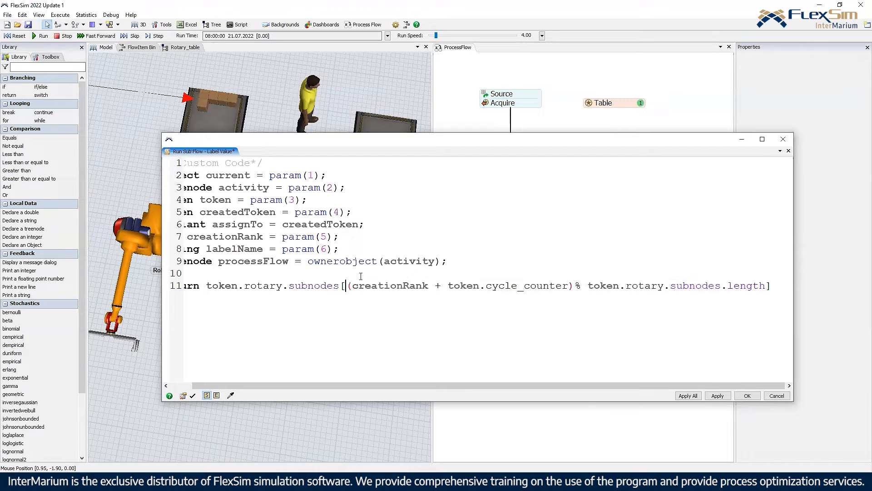
pyautogui.write('-1')
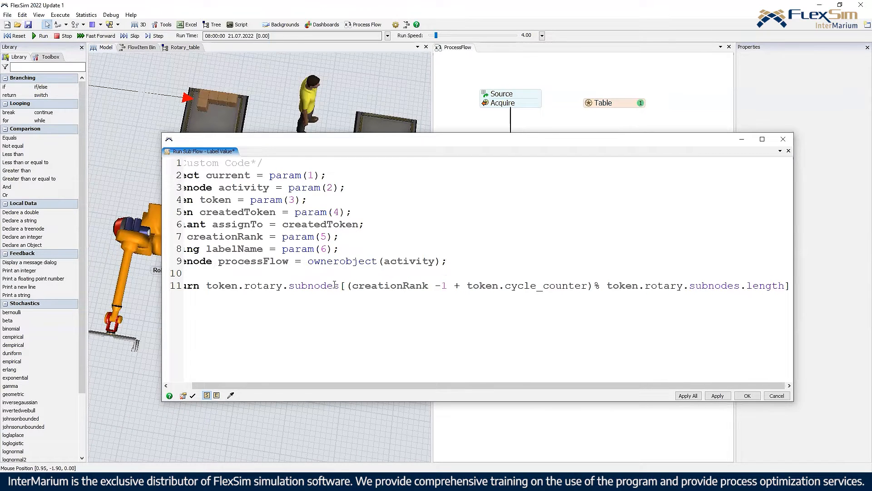
pyautogui.write('(')
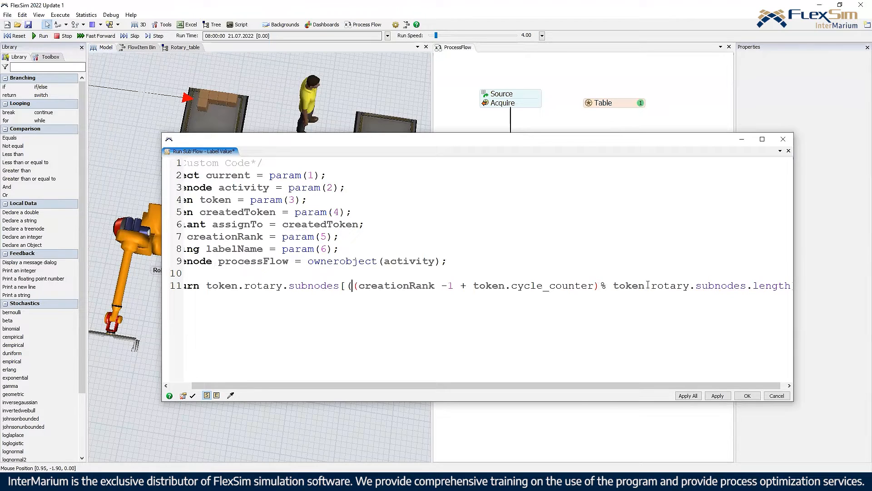
pyautogui.moveTo(794, 336); pyautogui.dragTo(849, 333)
pyautogui.click(815, 287)
pyautogui.write('+1')
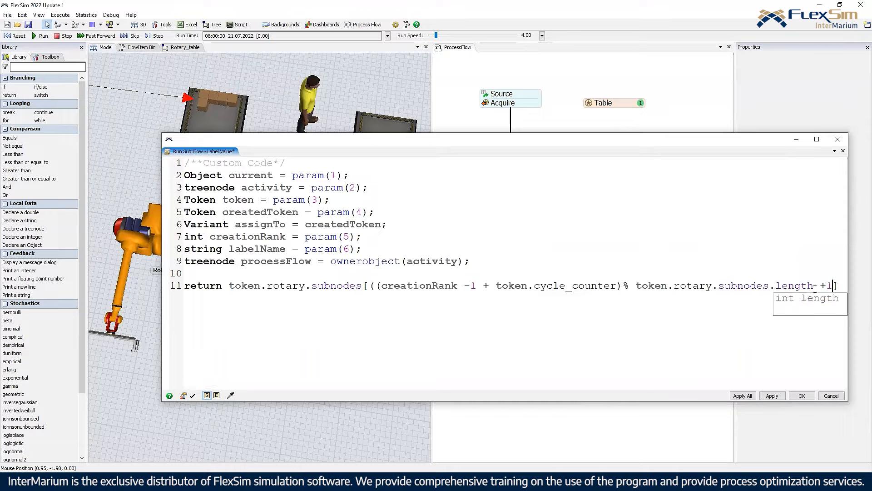
pyautogui.click(815, 287)
pyautogui.write(')')
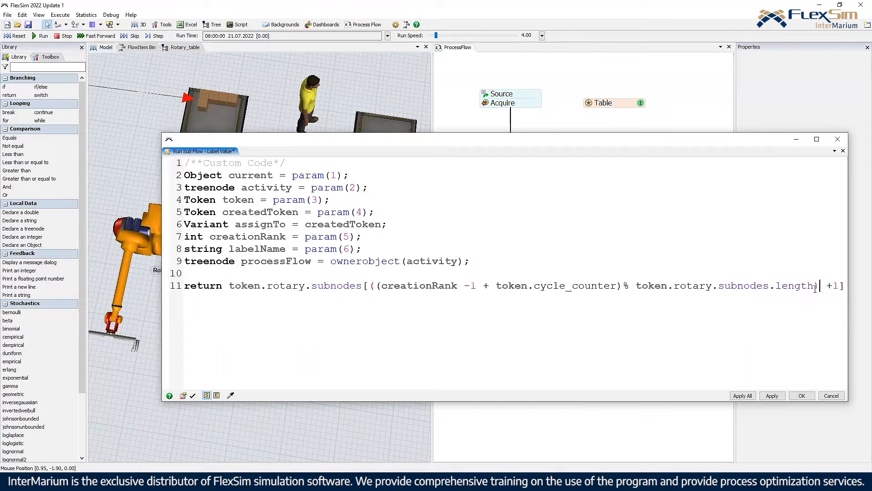
# Step: End the return statement with a semicolon, accept the slot label code and reset the model
pyautogui.moveTo(632, 145); pyautogui.dragTo(570, 144)
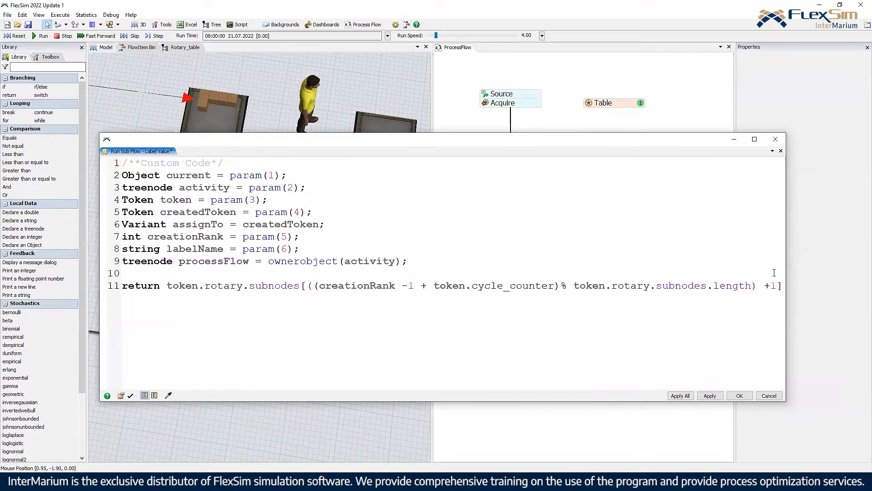
pyautogui.moveTo(785, 277); pyautogui.dragTo(827, 277)
pyautogui.click(806, 285)
pyautogui.write(';')
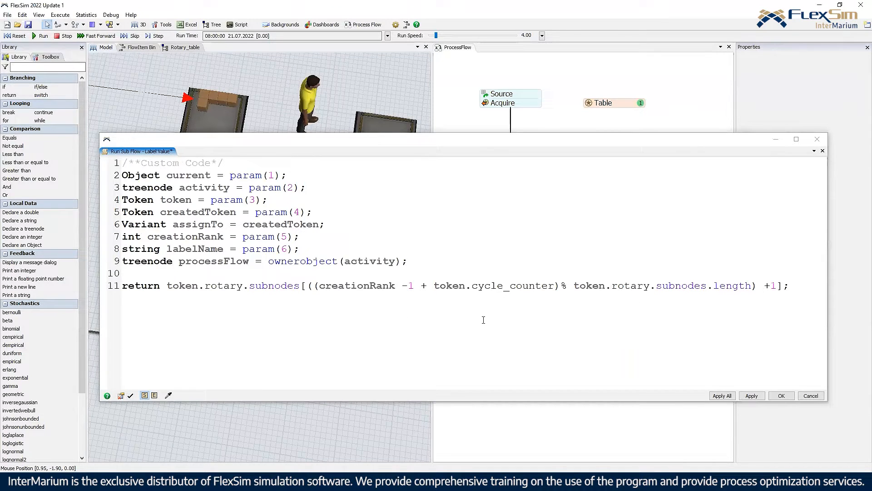
pyautogui.click(781, 396)
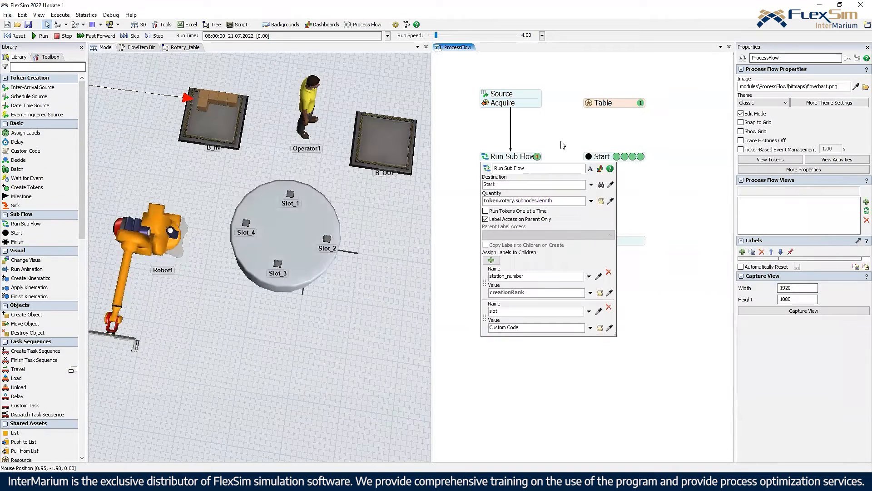
pyautogui.click(17, 36)
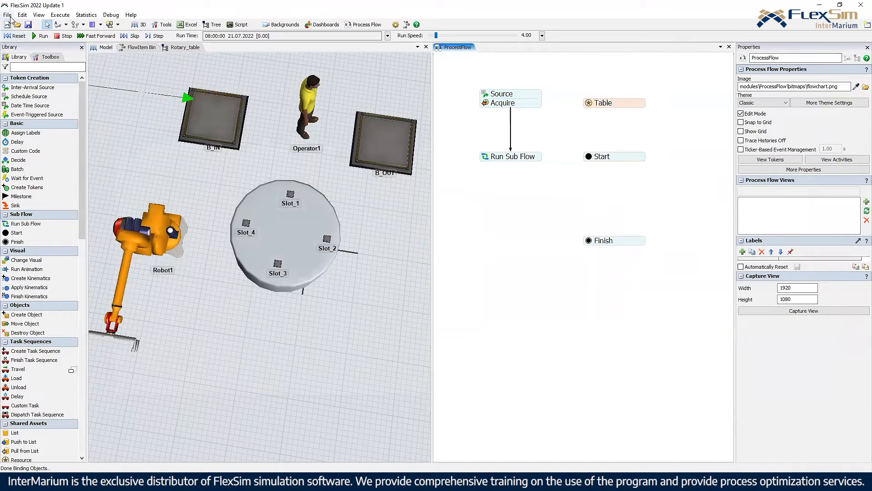
pyautogui.click(7, 14)
pyautogui.click(37, 78)
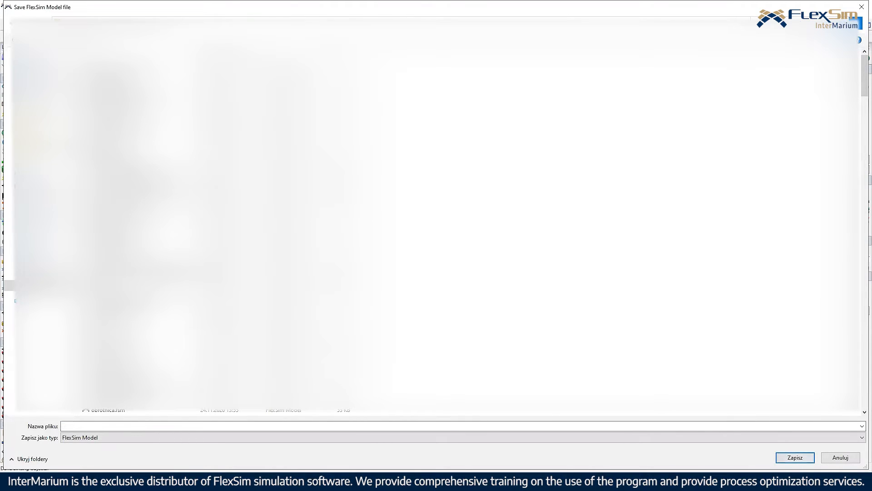
pyautogui.click(795, 457)
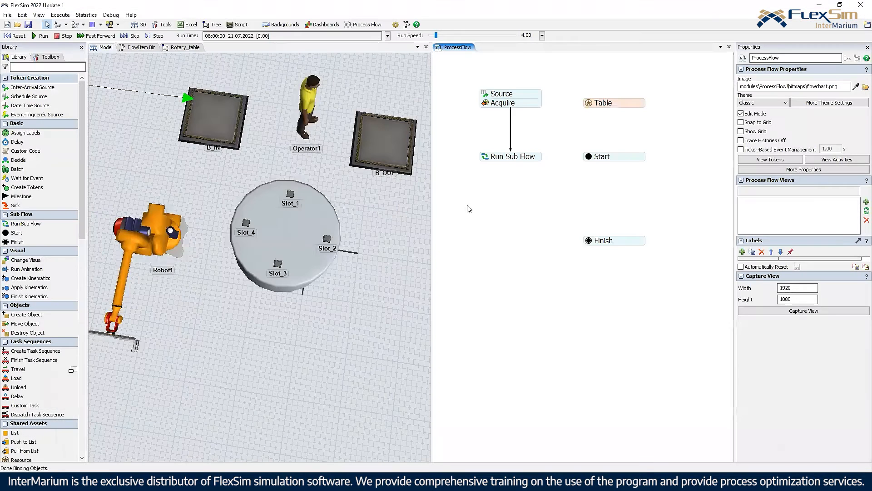
# Step: Save the model as a FlexSim model file named webinar_1
pyautogui.click(7, 15)
pyautogui.click(31, 80)
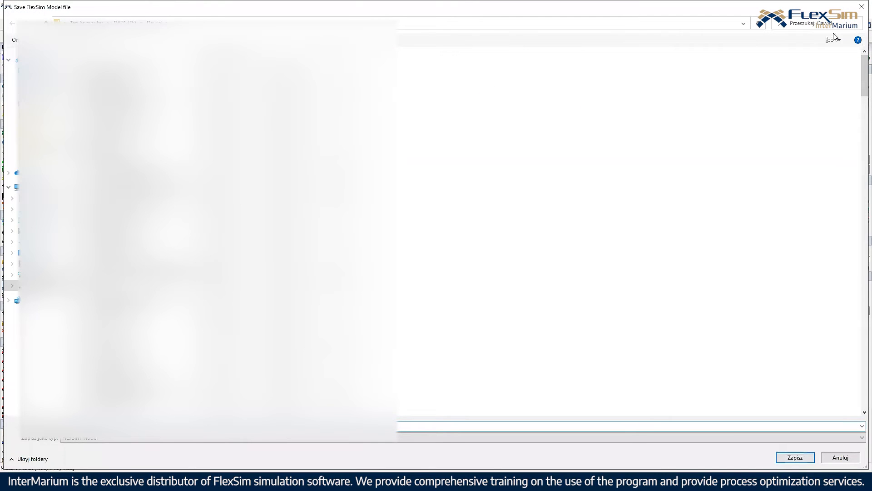
pyautogui.write('We')
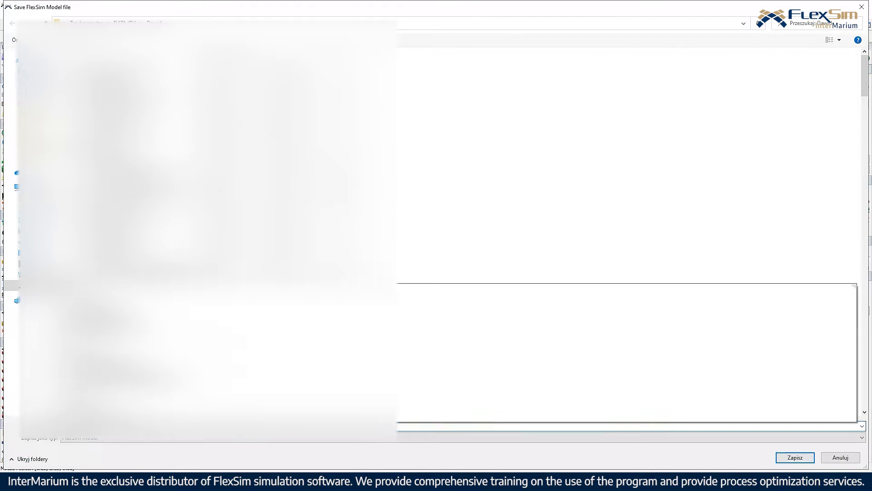
pyautogui.write('1')
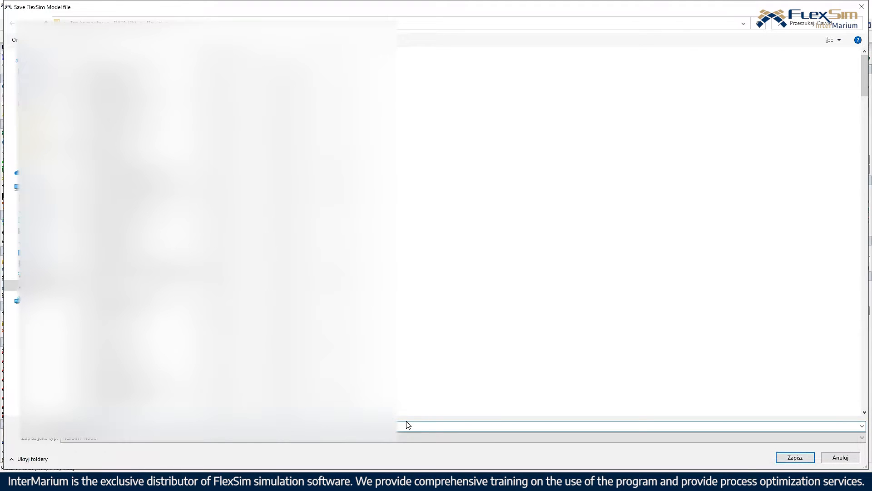
pyautogui.click(794, 457)
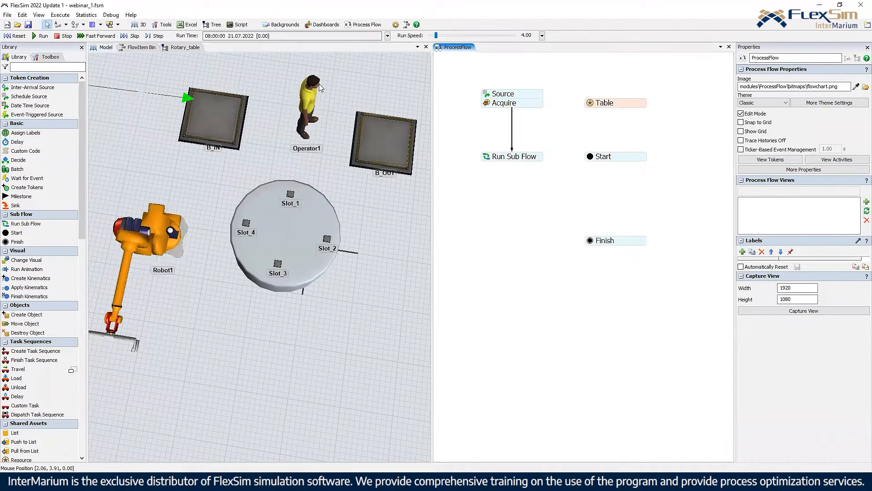
# Step: Reset the saved model and run the simulation
pyautogui.click(17, 36)
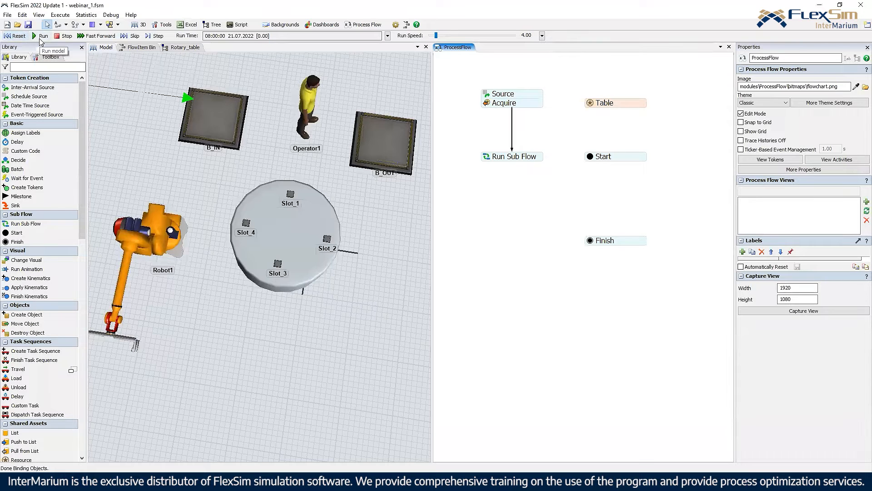
pyautogui.click(43, 36)
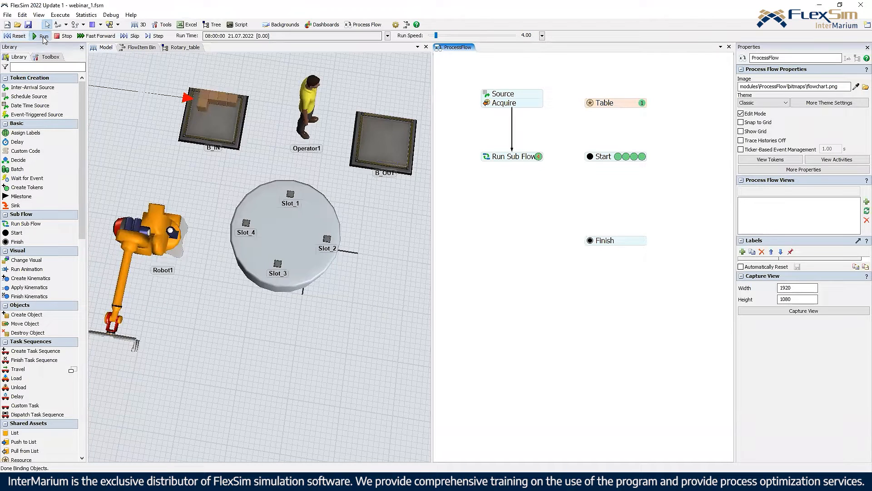
# Step: Examine the station_number and slot labels of each of the four tokens waiting at Start, and reset the model
pyautogui.click(641, 156)
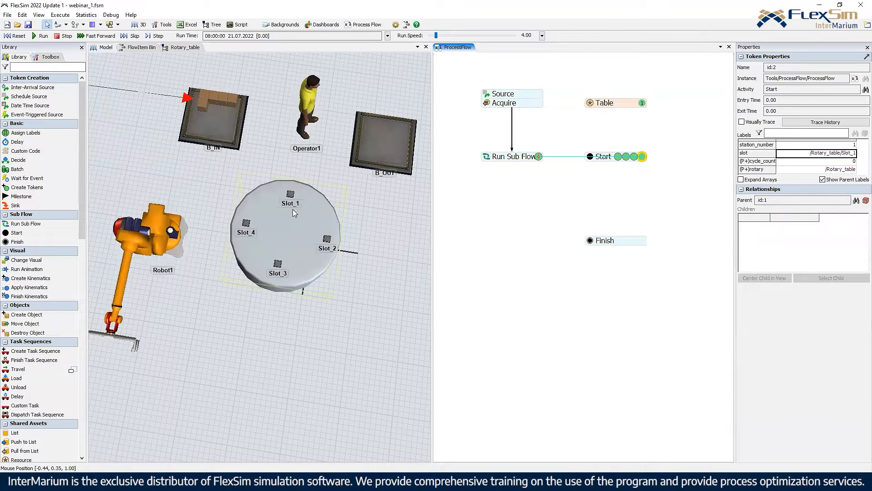
pyautogui.click(634, 157)
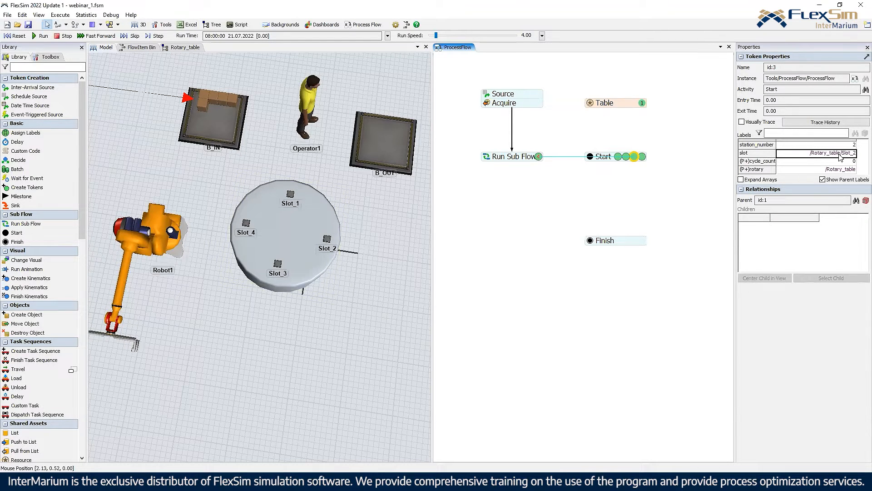
pyautogui.click(626, 157)
pyautogui.click(618, 157)
pyautogui.click(16, 36)
# Step: Add a Delay activity of 40 s between Start and Finish and connect the three activities in sequence
pyautogui.doubleClick(594, 199)
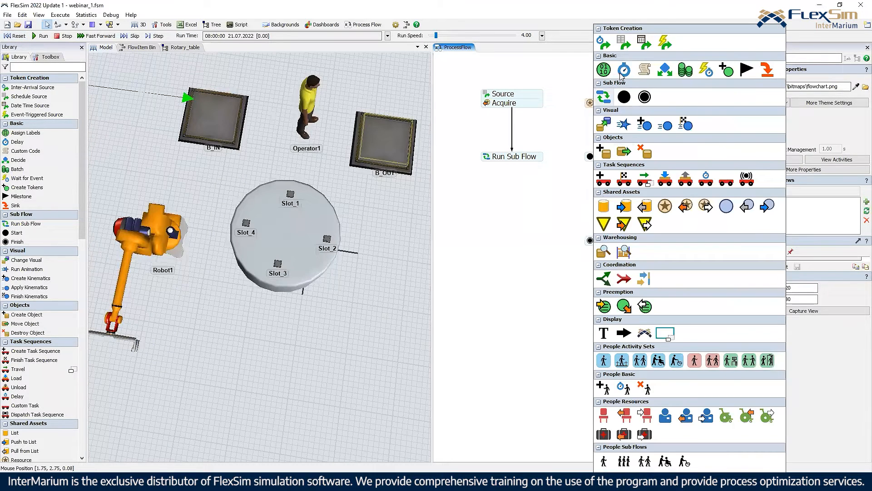
pyautogui.press('Return')
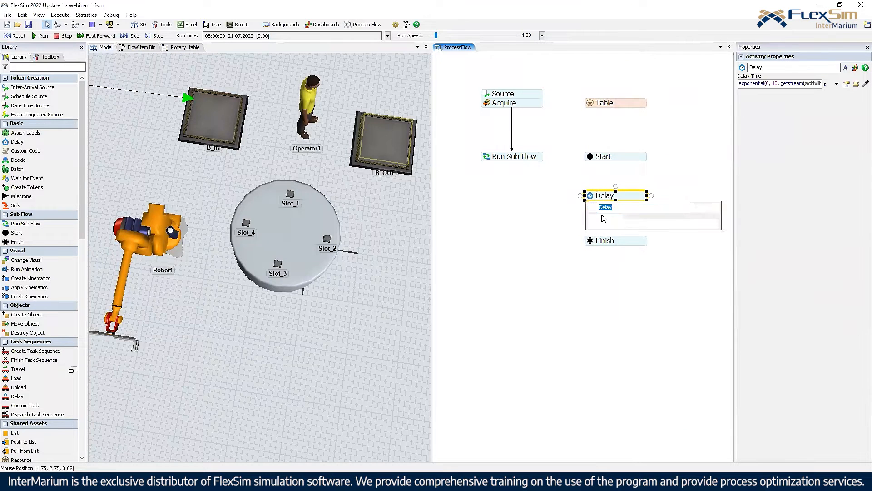
pyautogui.write('40')
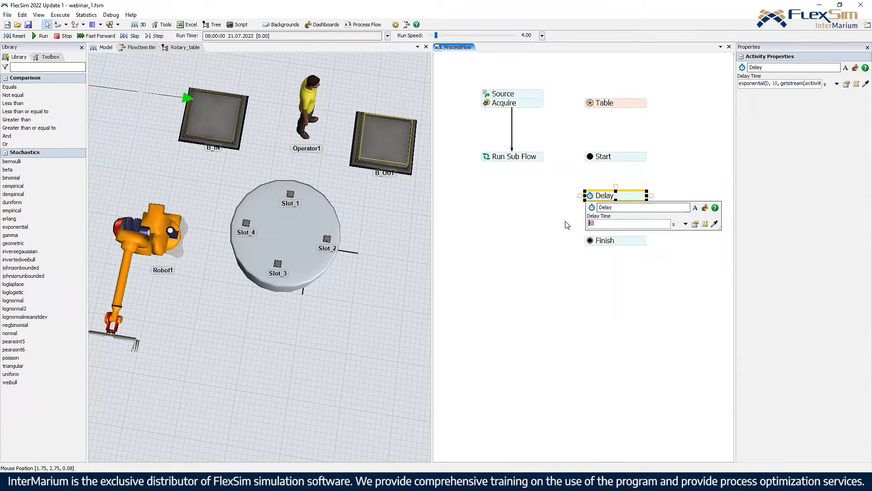
pyautogui.click(655, 173)
pyautogui.moveTo(622, 160); pyautogui.dragTo(626, 237)
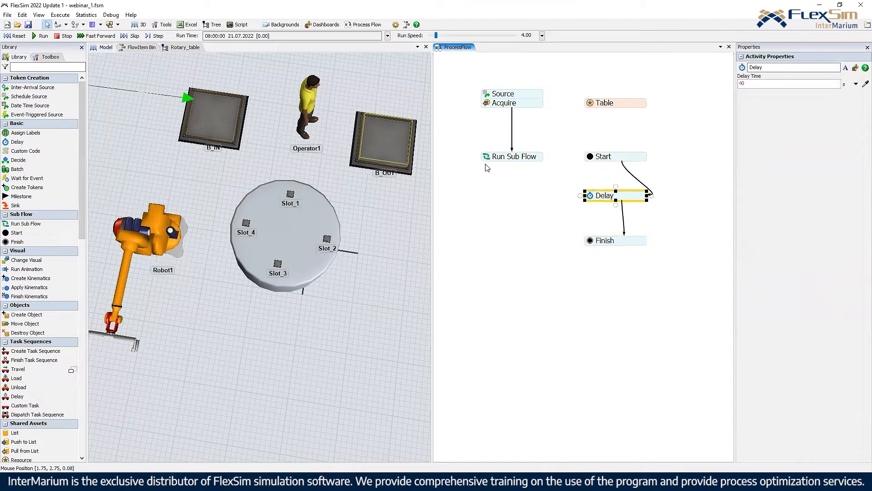
# Step: Add an Assign Labels activity below Run Sub Flow and name it "cycle_counter +1"
pyautogui.doubleClick(559, 213)
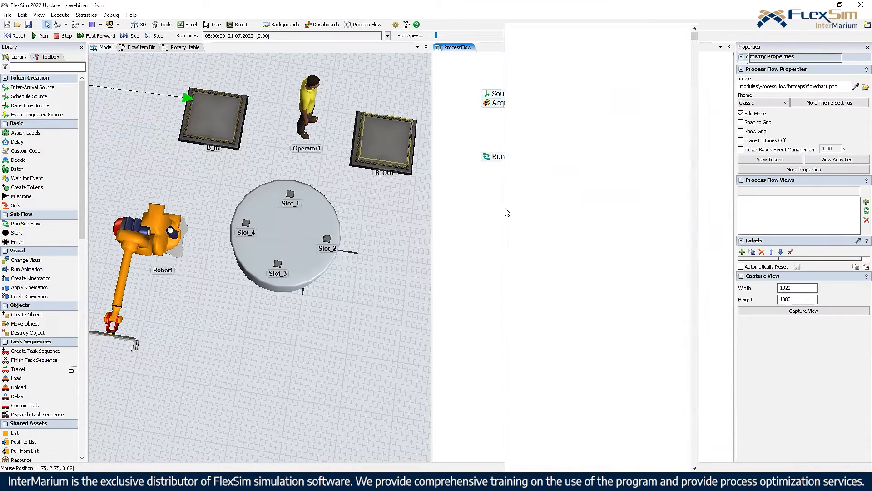
pyautogui.click(515, 70)
pyautogui.moveTo(535, 215); pyautogui.dragTo(512, 201)
pyautogui.doubleClick(512, 201)
pyautogui.write('cycle_counter +1')
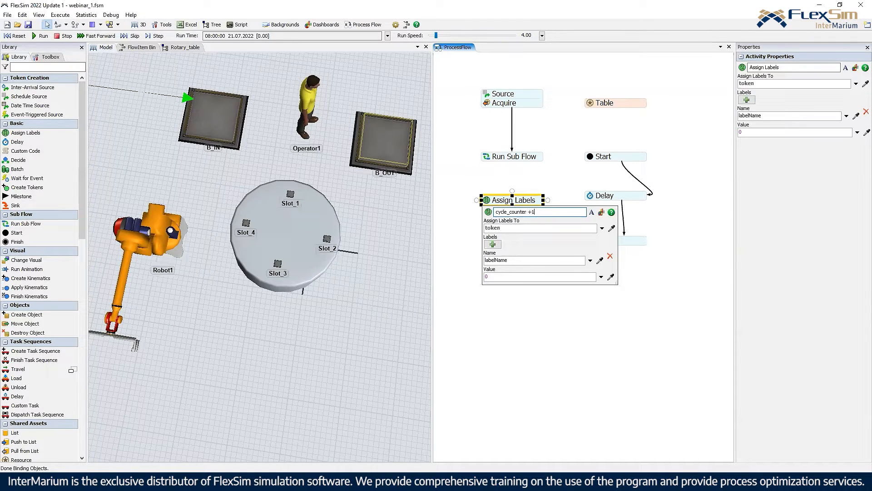
# Step: Make the new Assign Labels activity increment the token's cycle_counter label by 1
pyautogui.click(589, 260)
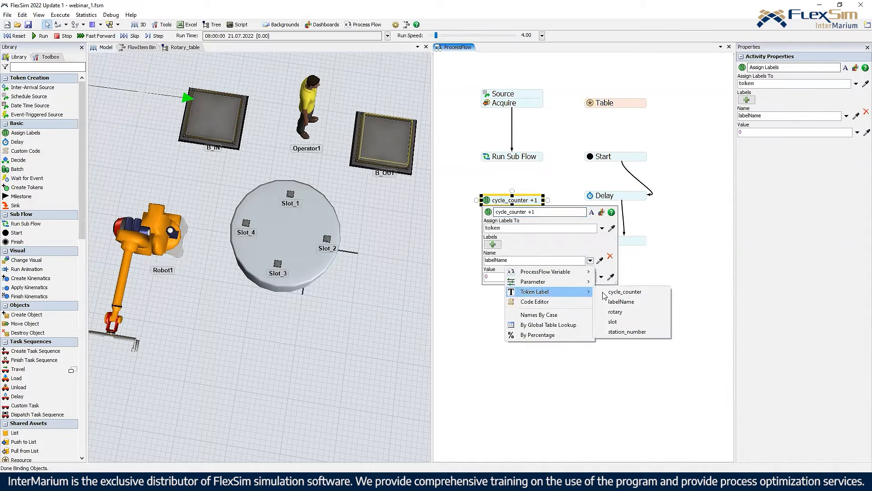
pyautogui.click(607, 292)
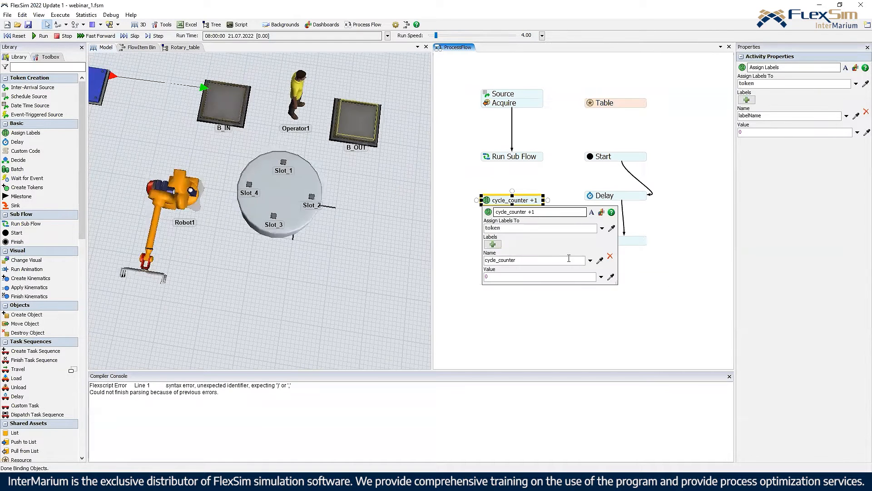
pyautogui.click(730, 376)
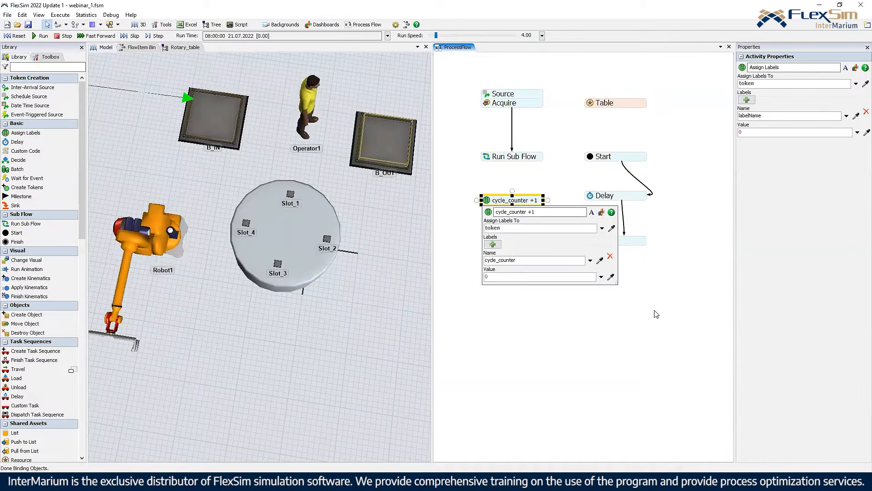
pyautogui.click(601, 276)
pyautogui.click(538, 105)
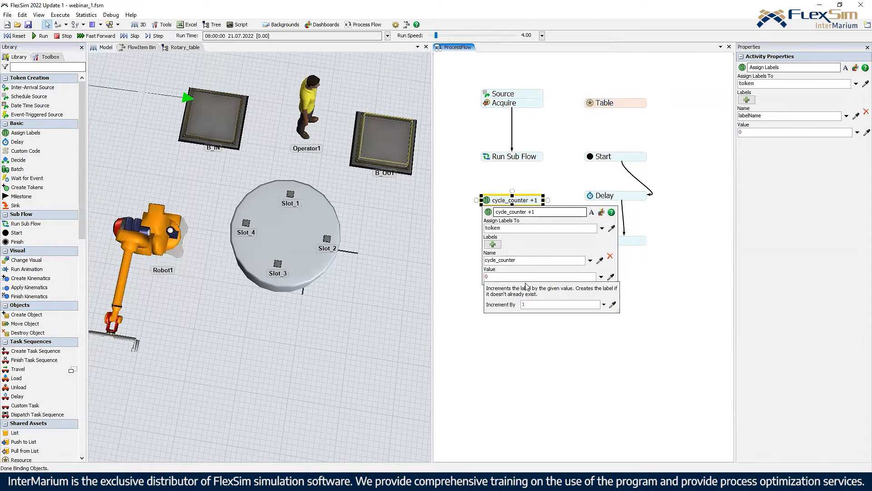
# Step: Connect Run Sub Flow to the cycle_counter +1 activity and loop that activity back to Run Sub Flow
pyautogui.click(501, 222)
pyautogui.click(512, 160)
pyautogui.moveTo(512, 166)
pyautogui.mouseDown()
pyautogui.moveTo(512, 202)
pyautogui.moveTo(472, 182)
pyautogui.moveTo(482, 157)
pyautogui.mouseUp()
# Step: Lower the run speed to 2.07, reset the model and run the simulation
pyautogui.moveTo(436, 36); pyautogui.dragTo(435, 35)
pyautogui.click(14, 37)
pyautogui.click(41, 36)
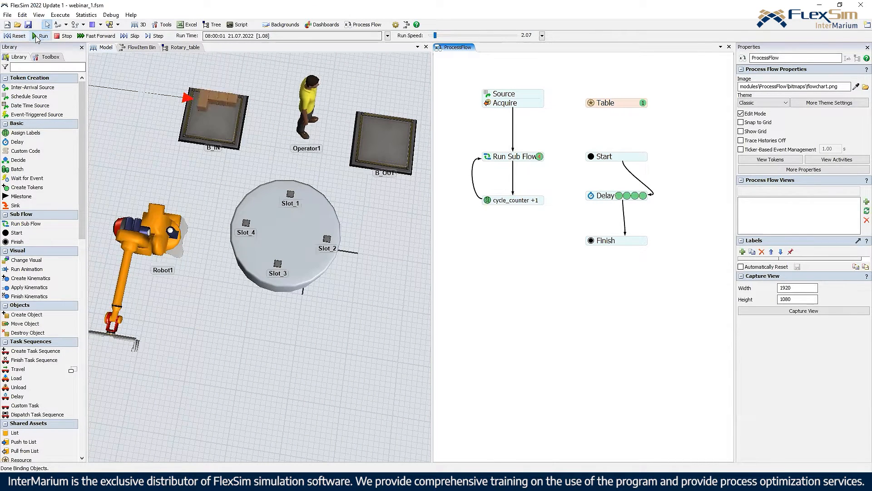
# Step: Compare the slot label of the station 1 token at Delay in the first cycle and in the second cycle
pyautogui.click(643, 195)
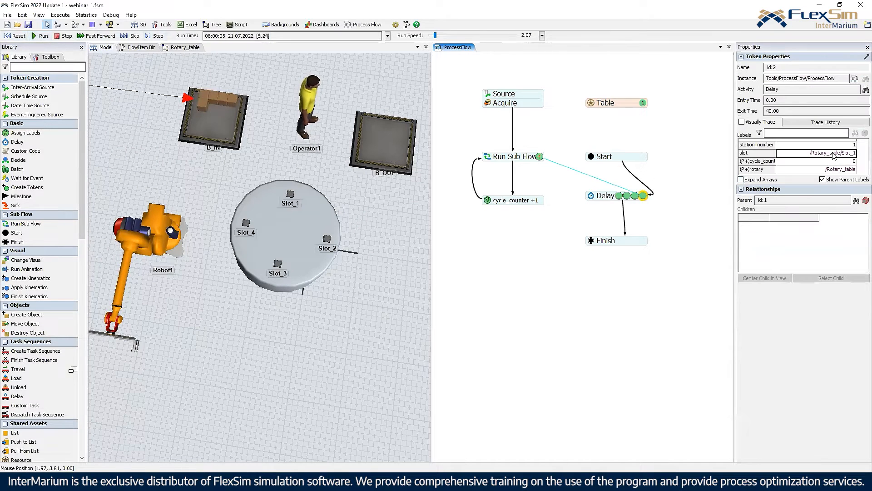
pyautogui.click(661, 148)
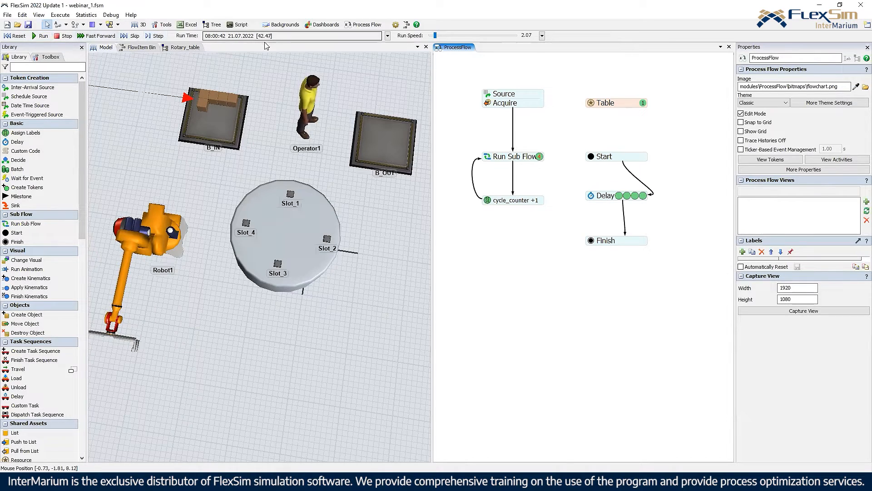
pyautogui.click(642, 196)
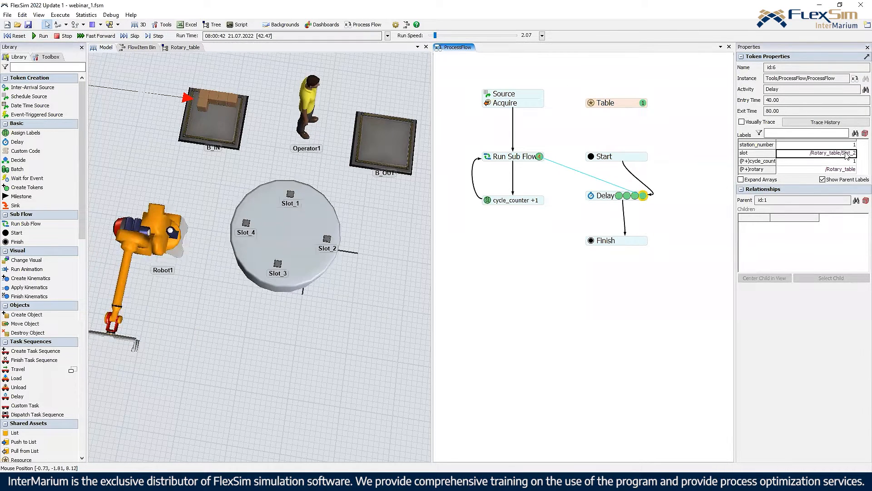
# Step: Rotate the rotary table to 90° about Z and check the station 2 token's slot label against it
pyautogui.click(299, 254)
pyautogui.moveTo(295, 264); pyautogui.dragTo(308, 212)
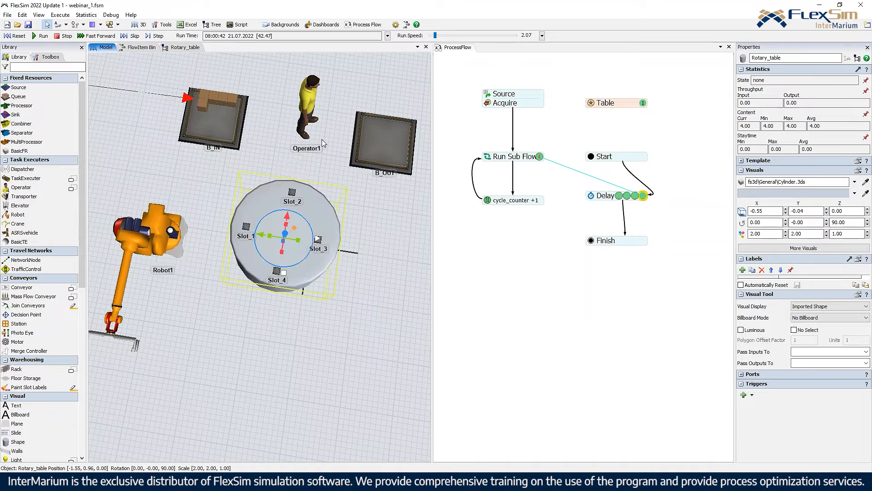
pyautogui.click(635, 196)
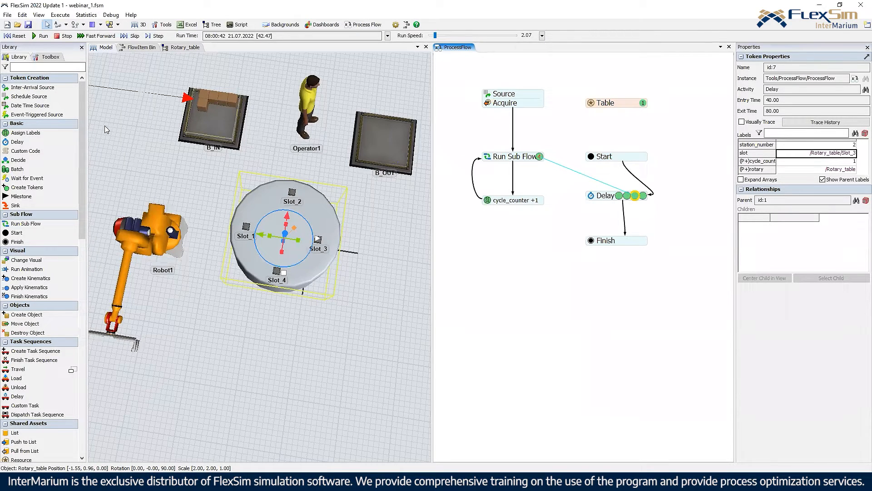
pyautogui.click(15, 35)
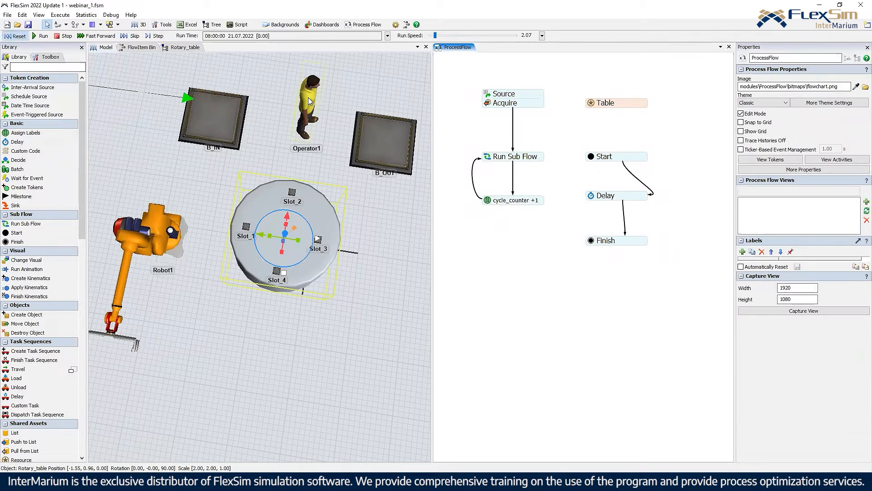
# Step: Open the slot label's custom code in Run Sub Flow and widen the code editor and enlarge its text
pyautogui.click(487, 157)
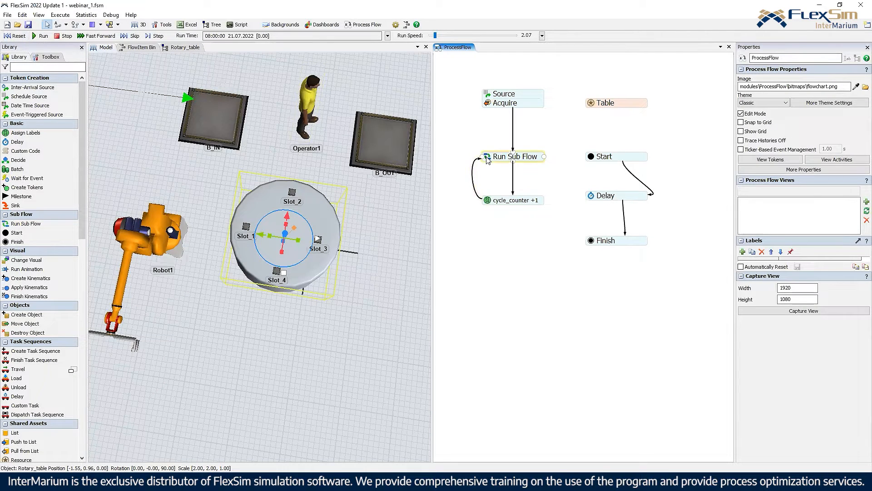
pyautogui.click(602, 327)
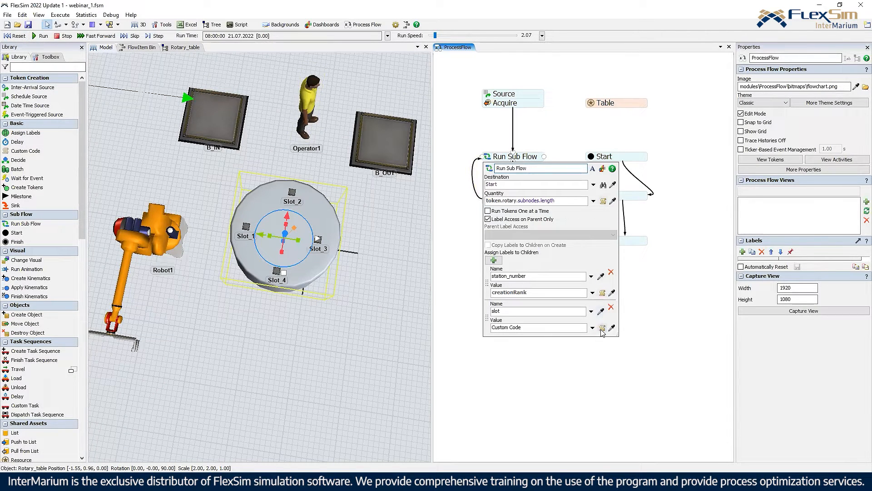
pyautogui.moveTo(300, 144); pyautogui.dragTo(369, 142)
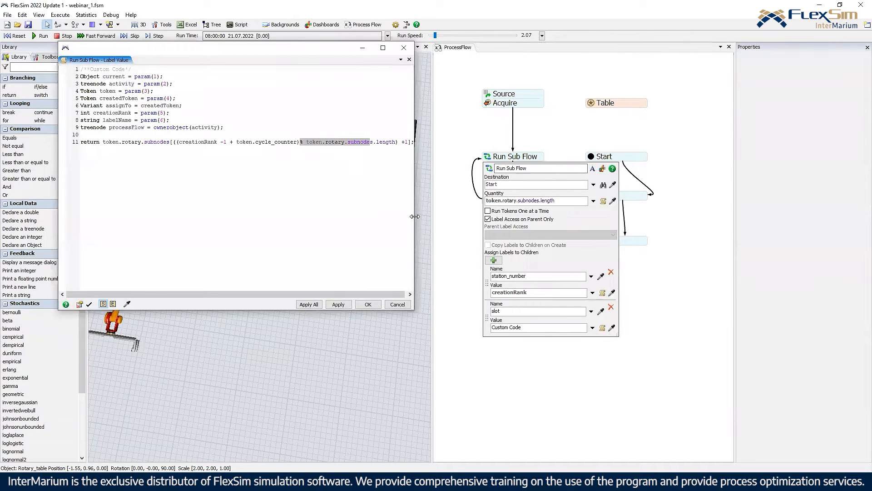
pyautogui.moveTo(415, 217); pyautogui.dragTo(678, 218)
pyautogui.keyDown('ctrl'); pyautogui.scroll(3, 545, 205); pyautogui.keyUp('ctrl')
# Step: Examine how the return statement combines creationRank, cycle_counter and the modulo of the subnode count, and close the code editor and activity properties
pyautogui.moveTo(457, 175); pyautogui.dragTo(616, 176)
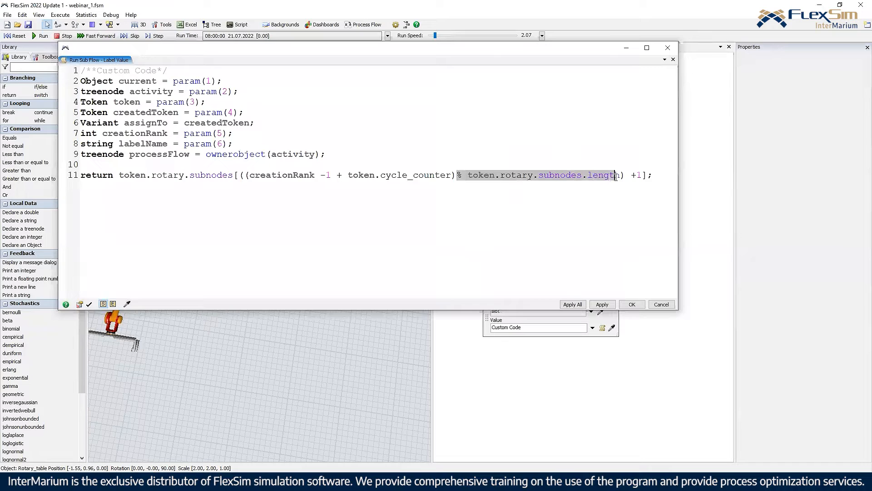
pyautogui.click(402, 183)
pyautogui.moveTo(331, 175); pyautogui.dragTo(320, 175)
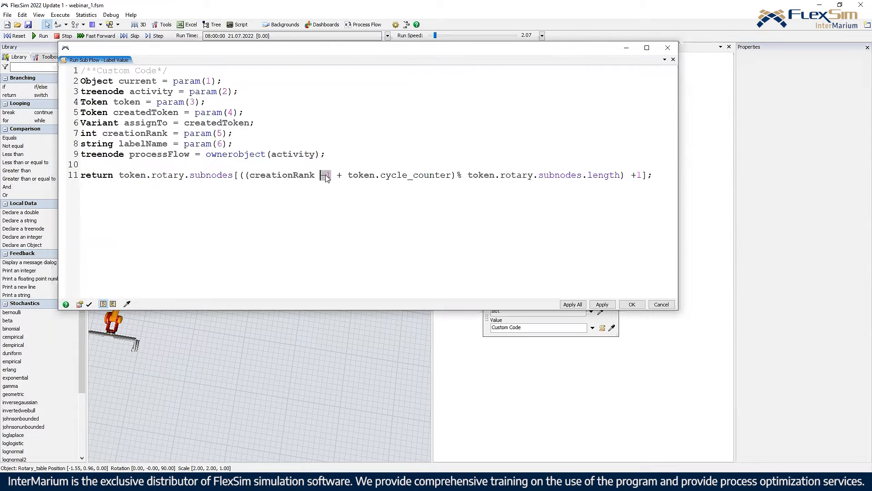
pyautogui.press('End')
pyautogui.moveTo(250, 177); pyautogui.dragTo(451, 176)
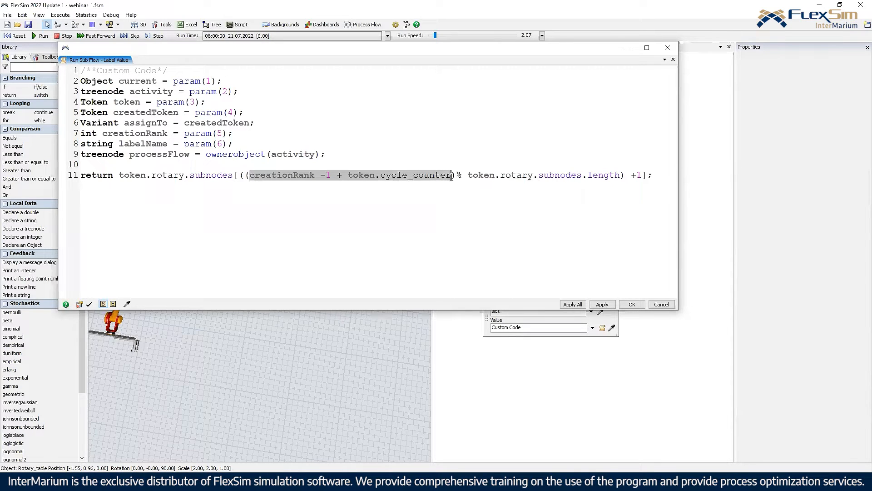
pyautogui.moveTo(469, 176); pyautogui.dragTo(617, 177)
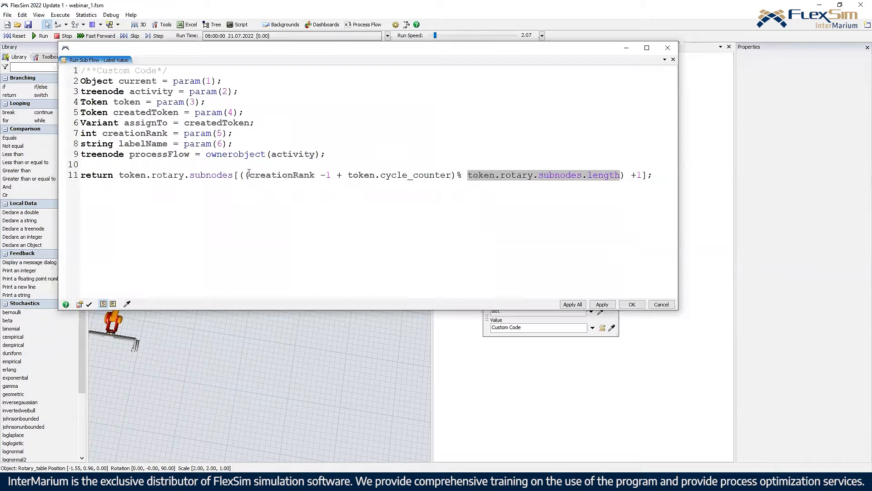
pyautogui.moveTo(250, 175); pyautogui.dragTo(620, 177)
pyautogui.moveTo(131, 173); pyautogui.dragTo(558, 182)
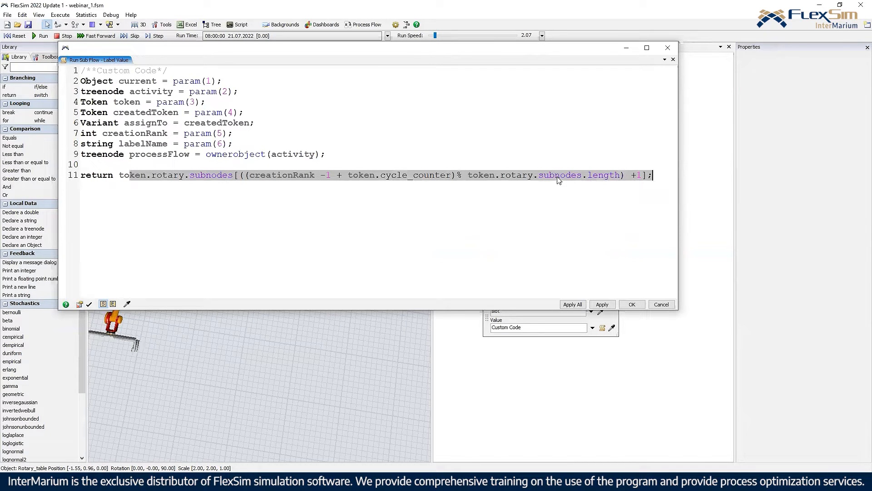
pyautogui.click(140, 175)
pyautogui.moveTo(119, 175); pyautogui.dragTo(620, 175)
pyautogui.click(478, 177)
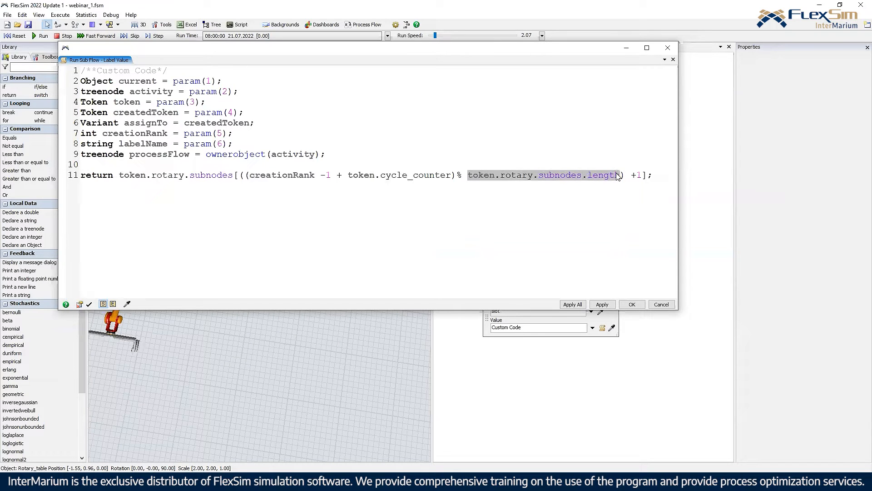
pyautogui.click(588, 225)
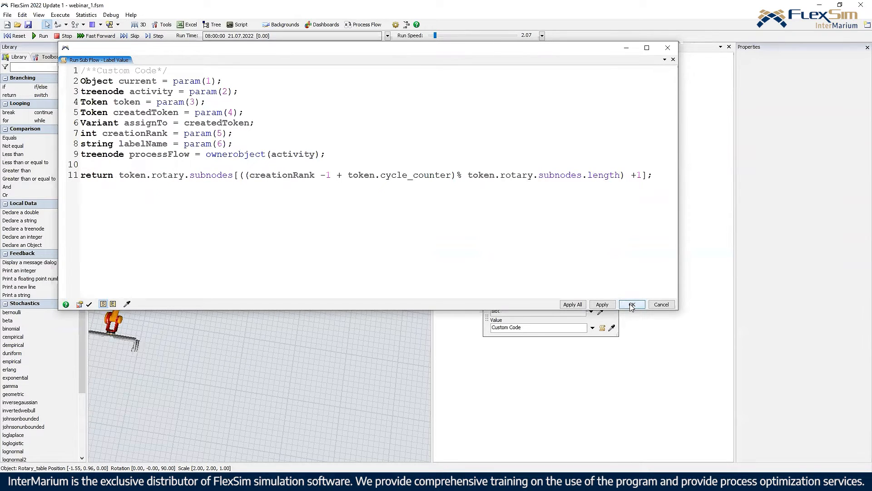
pyautogui.click(632, 304)
pyautogui.click(642, 268)
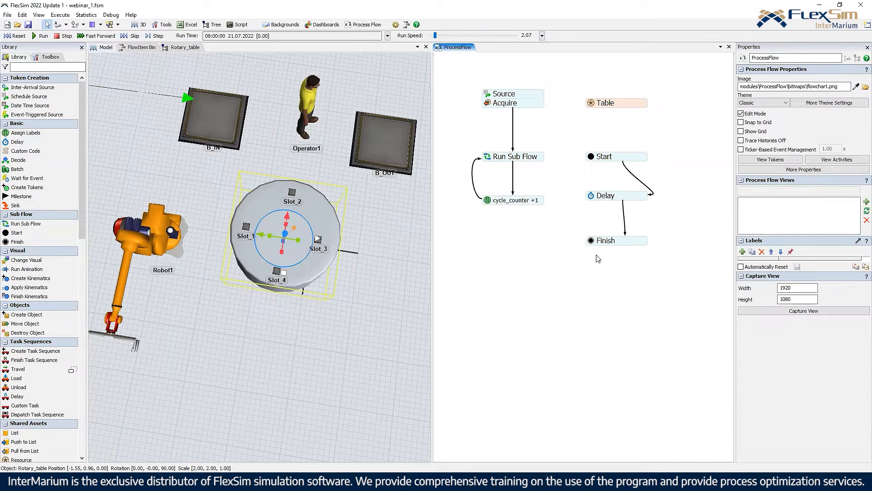
# Step: Move the Finish activity further down the flow and delete the Delay activity
pyautogui.moveTo(617, 245); pyautogui.dragTo(612, 349)
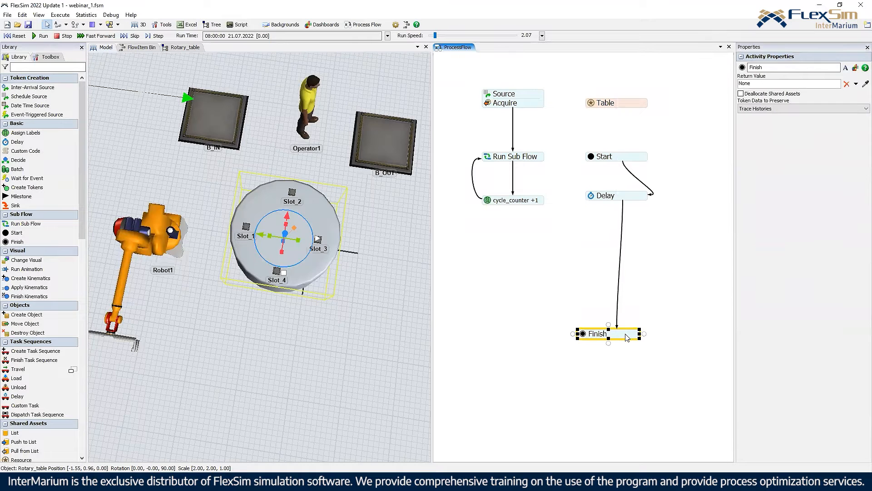
pyautogui.moveTo(629, 201); pyautogui.dragTo(629, 264)
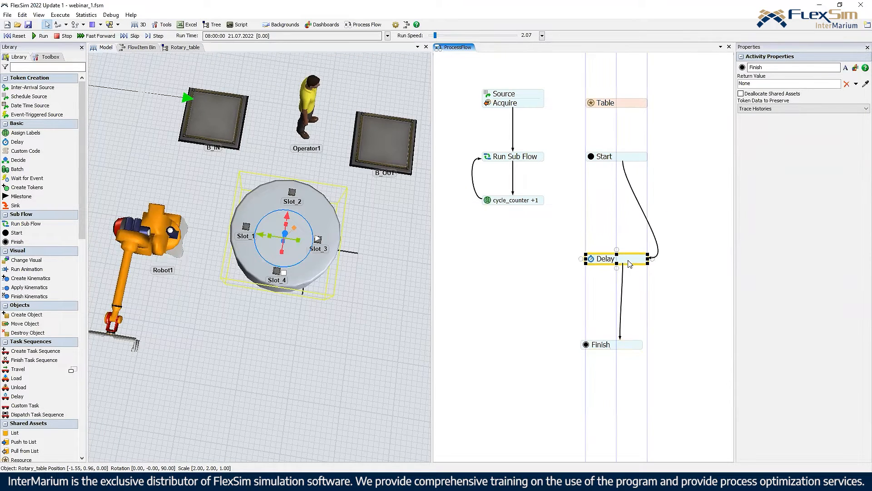
pyautogui.press('Delete')
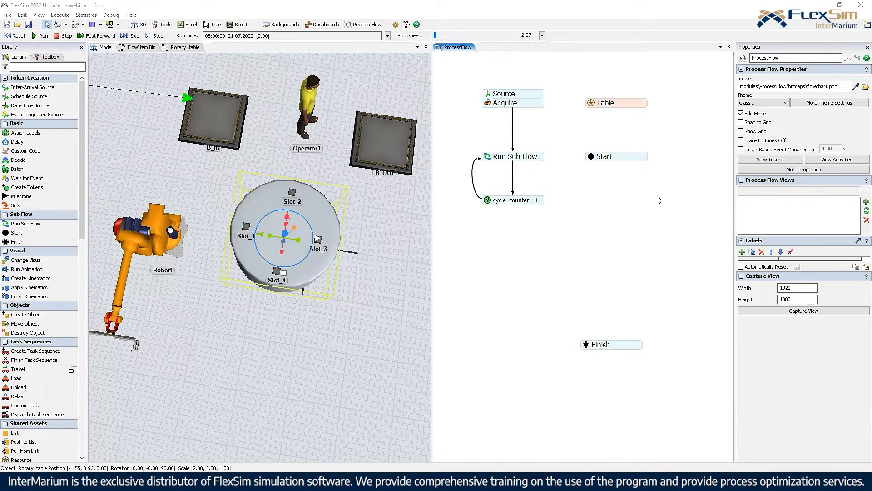
# Step: Add a Decide activity, attach it directly beneath Start and open its properties
pyautogui.doubleClick(620, 189)
pyautogui.click(669, 71)
pyautogui.moveTo(613, 193); pyautogui.dragTo(609, 169)
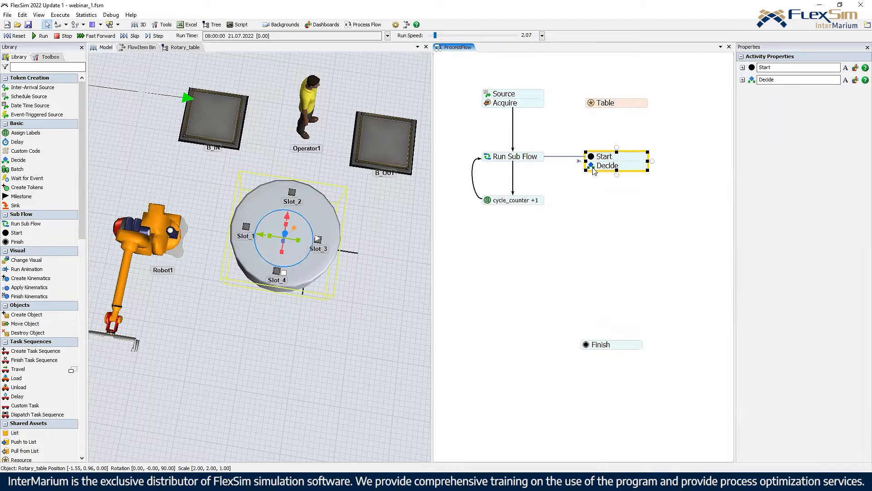
pyautogui.doubleClick(593, 170)
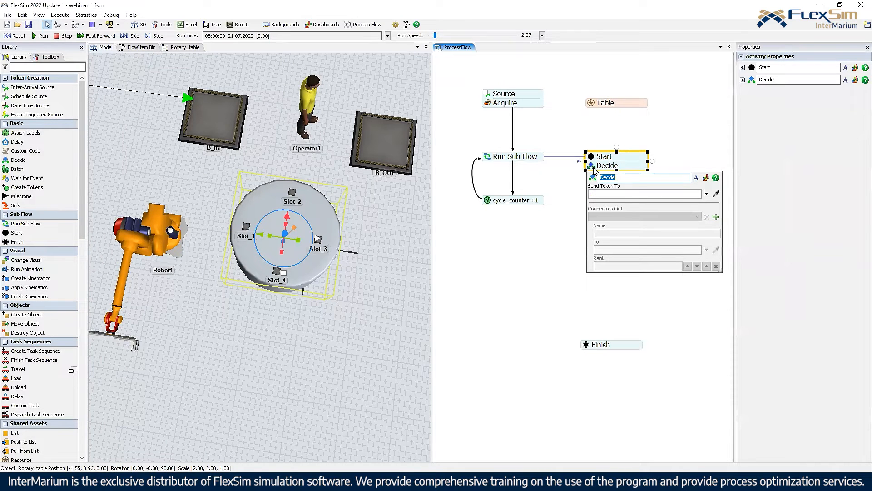
# Step: Set the Decide activity to choose its connector by case, using token.station_number as the case function
pyautogui.click(707, 194)
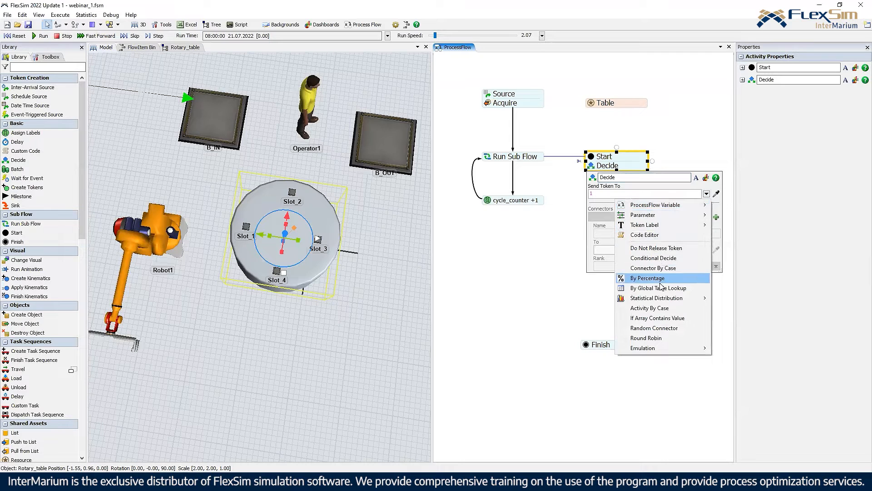
pyautogui.click(674, 268)
pyautogui.click(731, 207)
pyautogui.moveTo(706, 220)
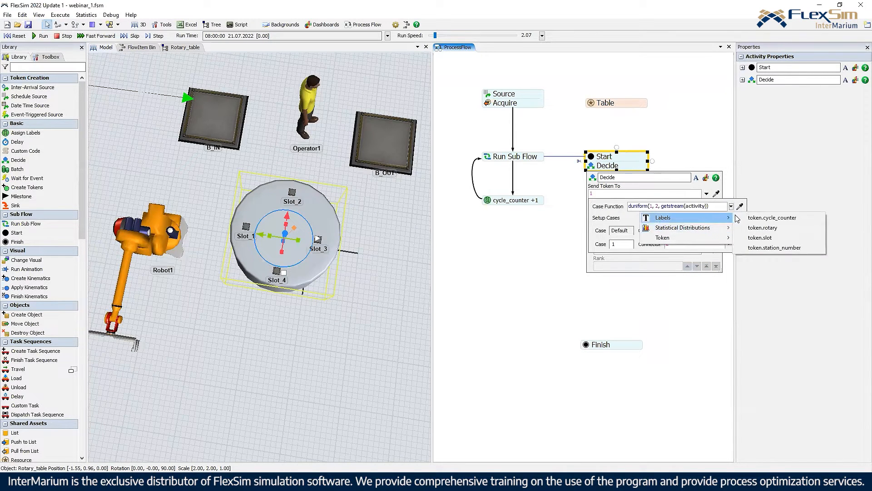
pyautogui.click(768, 247)
# Step: Route case 1 to connector 1 and the default case to connector 2, removing the extra case 2
pyautogui.click(727, 219)
pyautogui.moveTo(673, 245); pyautogui.dragTo(654, 244)
pyautogui.write('1')
pyautogui.click(707, 258)
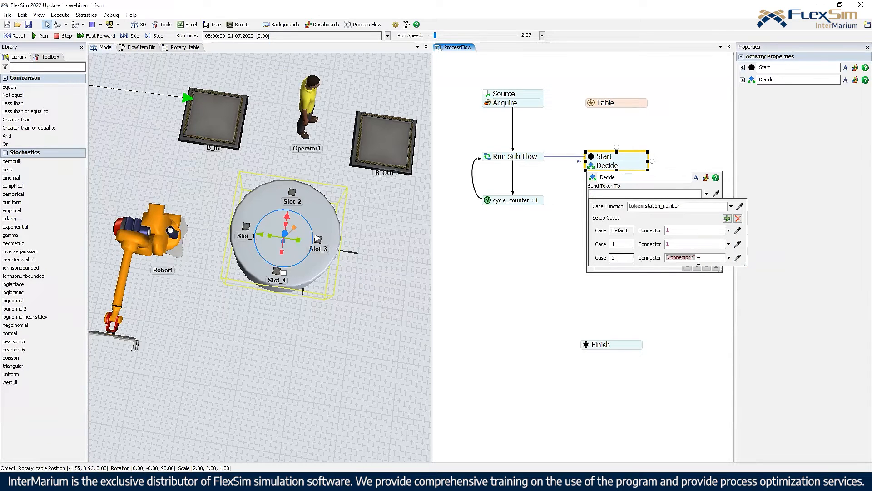
pyautogui.click(738, 218)
pyautogui.click(695, 231)
pyautogui.write('2')
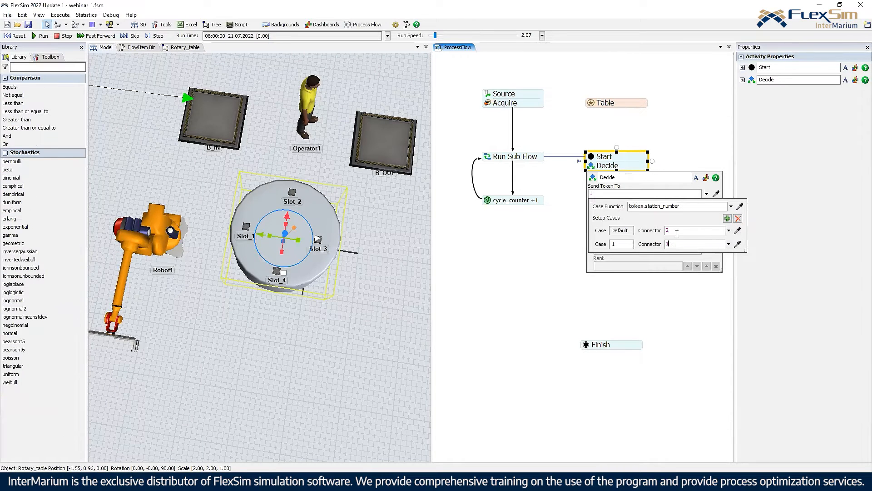
pyautogui.click(674, 293)
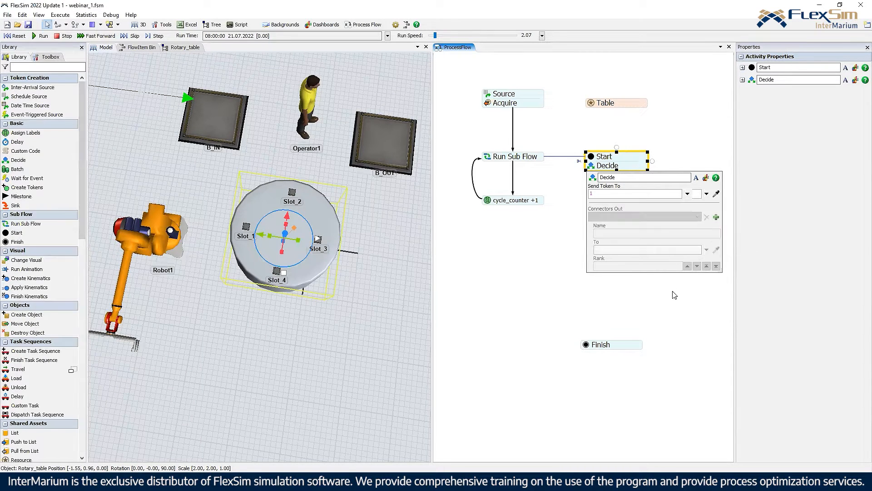
# Step: Move the Start and Decide block and the Finish activity further away from the main flow
pyautogui.moveTo(650, 210); pyautogui.dragTo(636, 211)
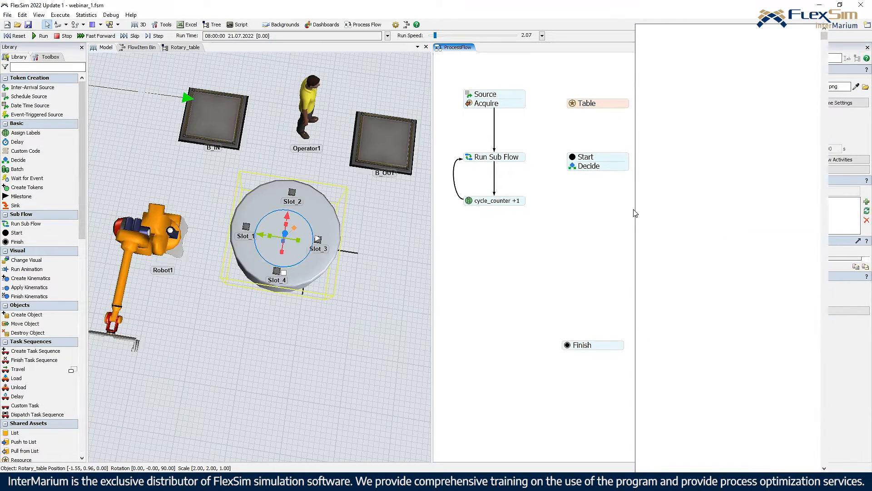
pyautogui.moveTo(604, 168); pyautogui.dragTo(635, 168)
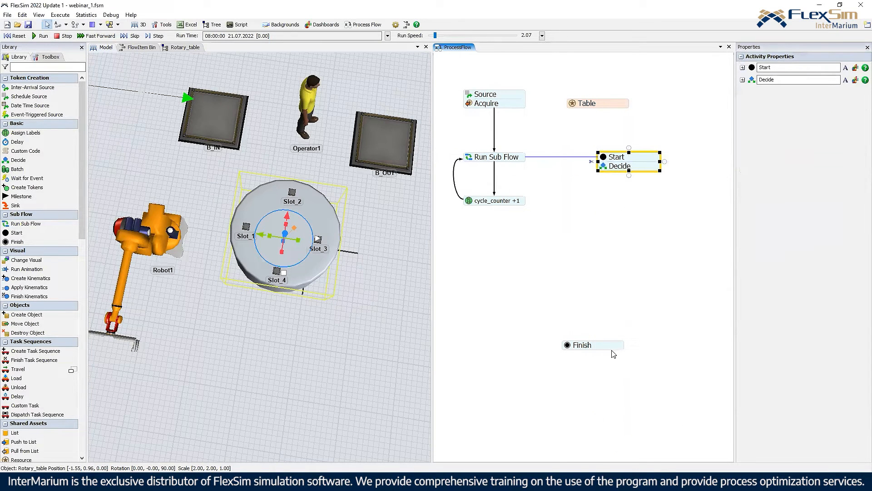
pyautogui.moveTo(586, 345); pyautogui.dragTo(620, 345)
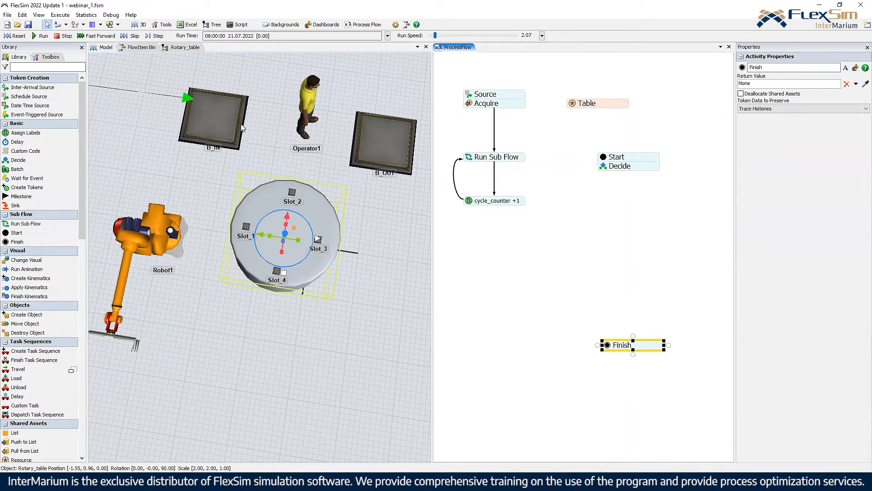
# Step: Add a Resource named op beside the Start and Decide block and reference it to Operator1
pyautogui.click(576, 204)
pyautogui.scroll(-2, 590, 191)
pyautogui.doubleClick(615, 178)
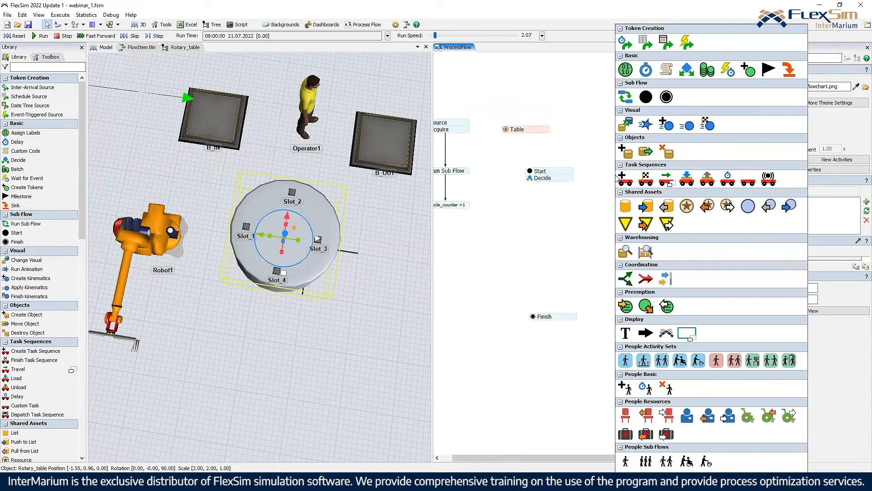
pyautogui.click(689, 204)
pyautogui.doubleClick(625, 178)
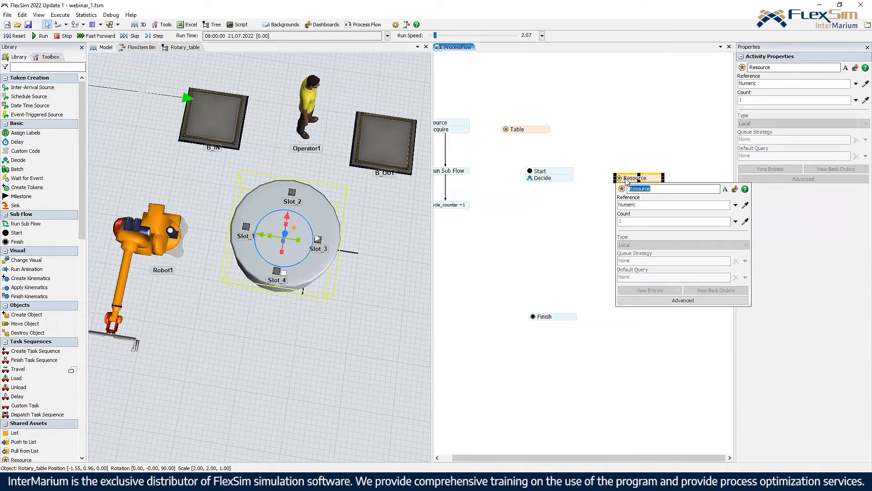
pyautogui.write('op')
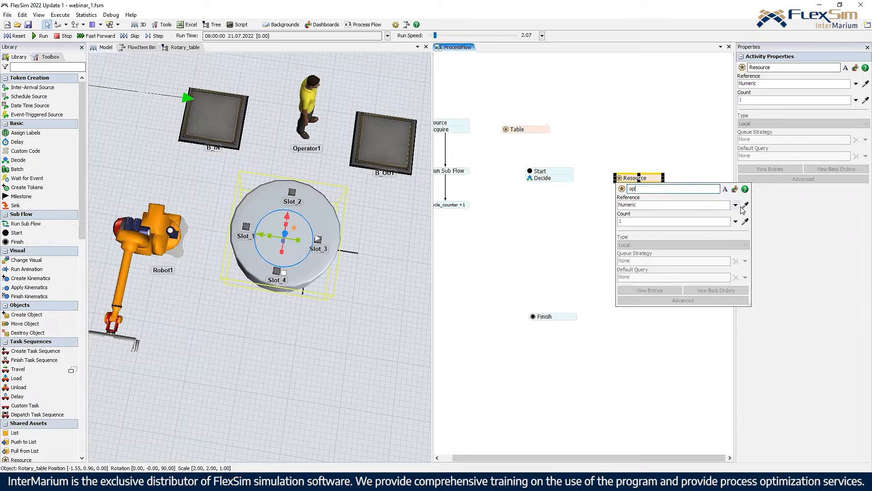
pyautogui.click(745, 205)
pyautogui.click(341, 105)
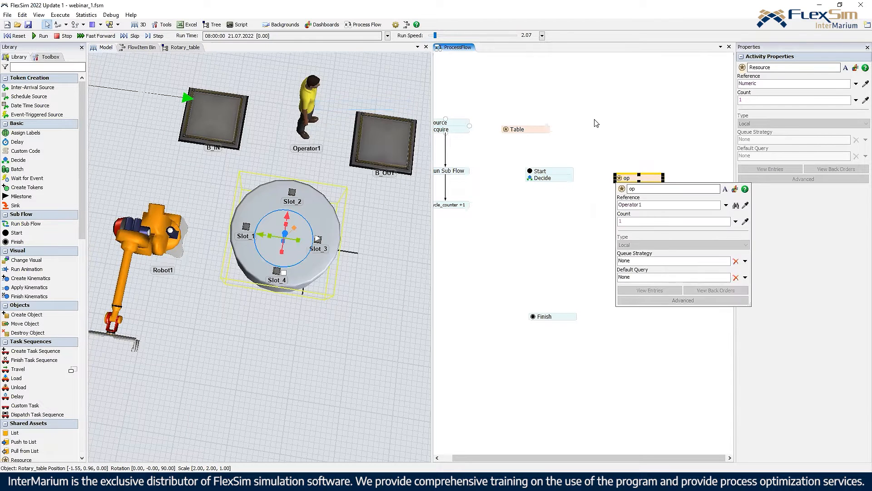
pyautogui.click(569, 209)
# Step: Add an Acquire activity for the op resource, place it below Decide and connect Decide to it
pyautogui.doubleClick(545, 222)
pyautogui.click(637, 212)
pyautogui.moveTo(530, 222); pyautogui.dragTo(514, 220)
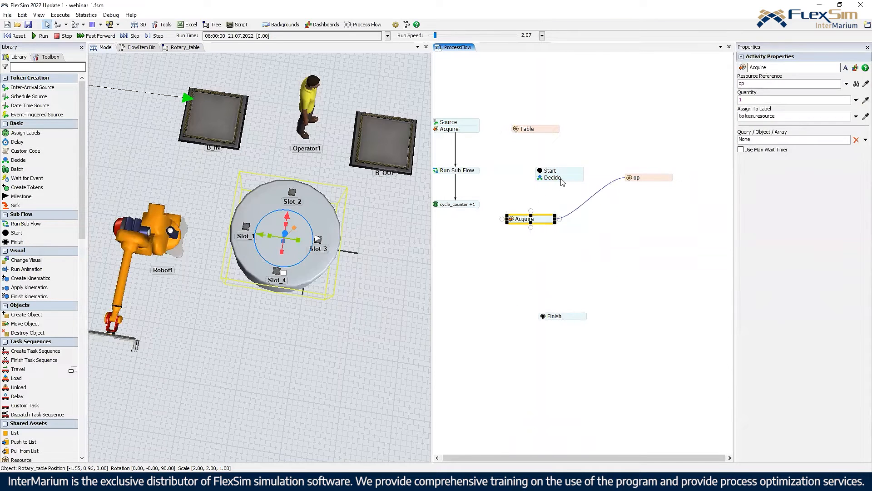
pyautogui.click(567, 183)
pyautogui.moveTo(565, 186)
pyautogui.mouseDown()
pyautogui.moveTo(529, 219)
pyautogui.moveTo(574, 178)
pyautogui.mouseUp()
pyautogui.click(574, 183)
pyautogui.click(577, 234)
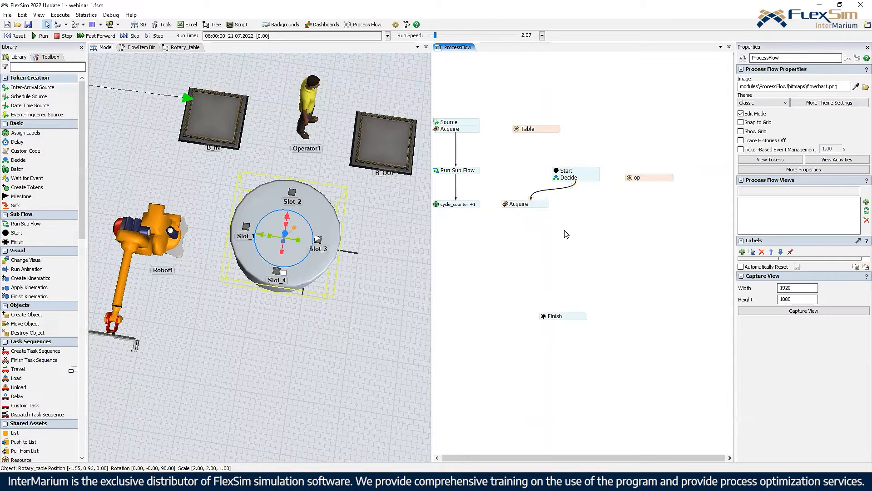
# Step: Add a Travel To Object activity below the sub flow's Acquire
pyautogui.scroll(2, 560, 217)
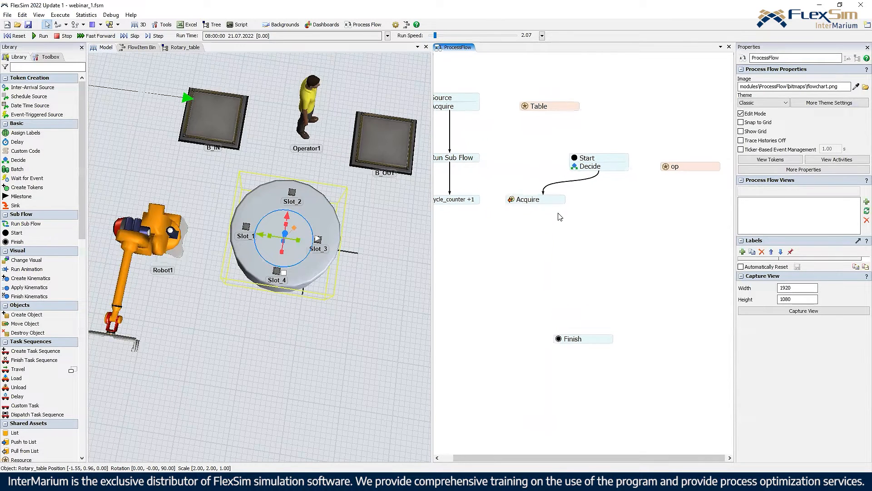
pyautogui.doubleClick(527, 228)
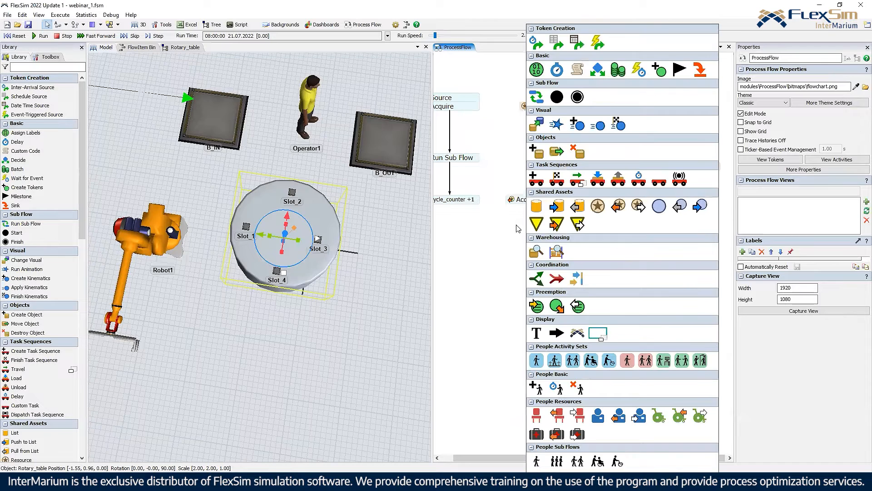
pyautogui.click(583, 182)
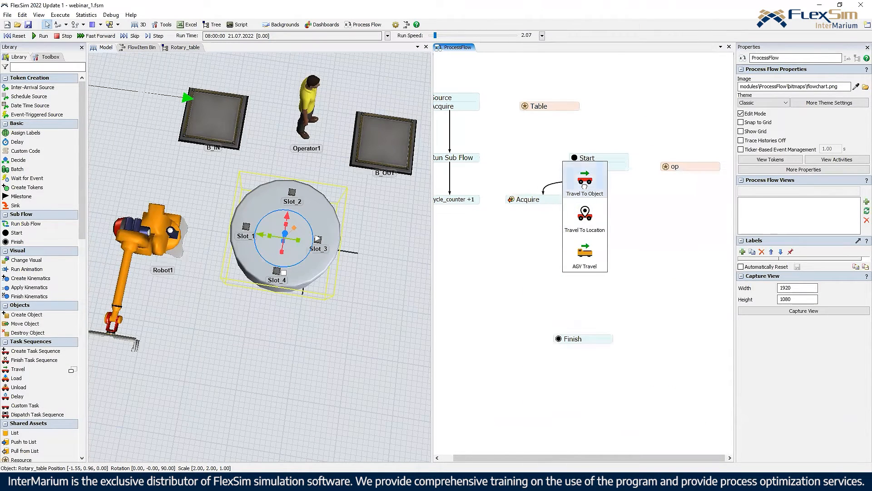
pyautogui.click(585, 182)
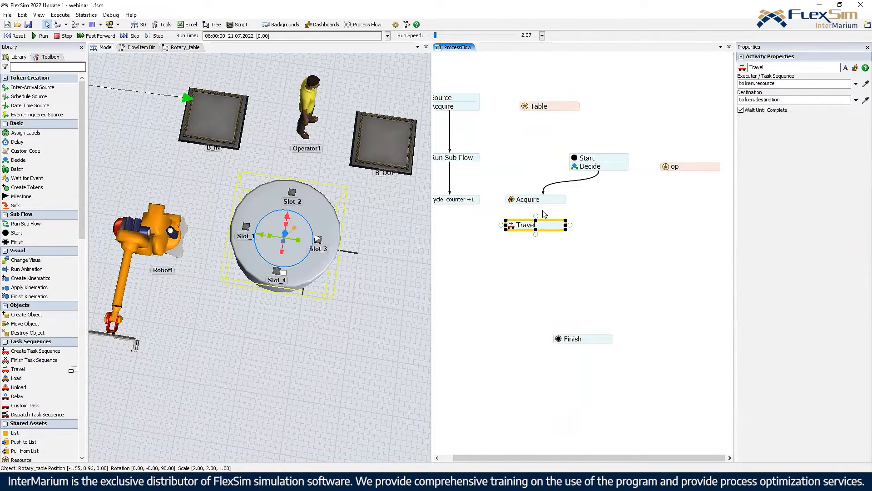
# Step: Assign the acquired resource to the label token.operator and connect Acquire to Travel
pyautogui.doubleClick(513, 202)
pyautogui.doubleClick(538, 260)
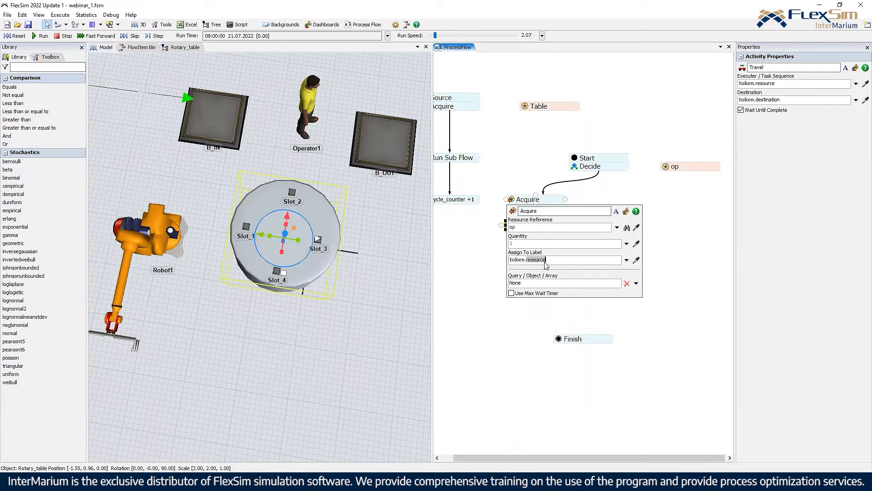
pyautogui.write('operat')
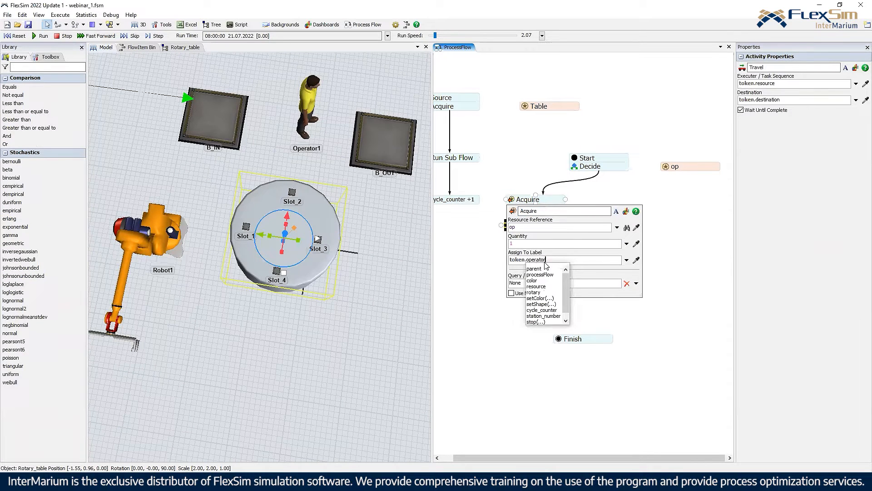
pyautogui.click(538, 213)
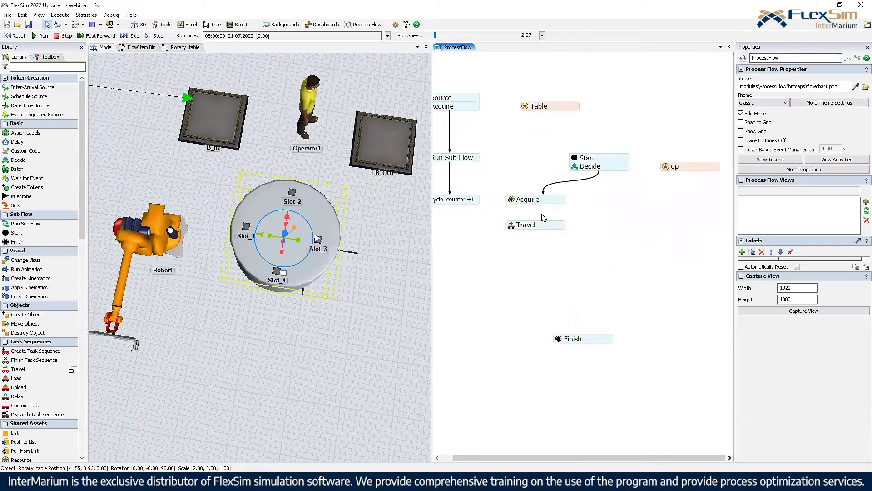
# Step: Set the Travel activity's executer to token.operator and its destination to the B_IN object
pyautogui.doubleClick(535, 226)
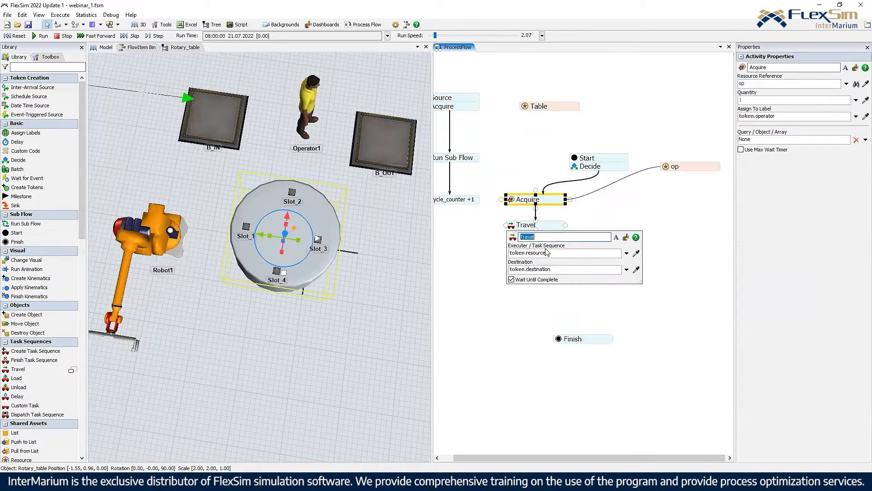
pyautogui.doubleClick(547, 253)
pyautogui.press('BackSpace')
pyautogui.write('operator')
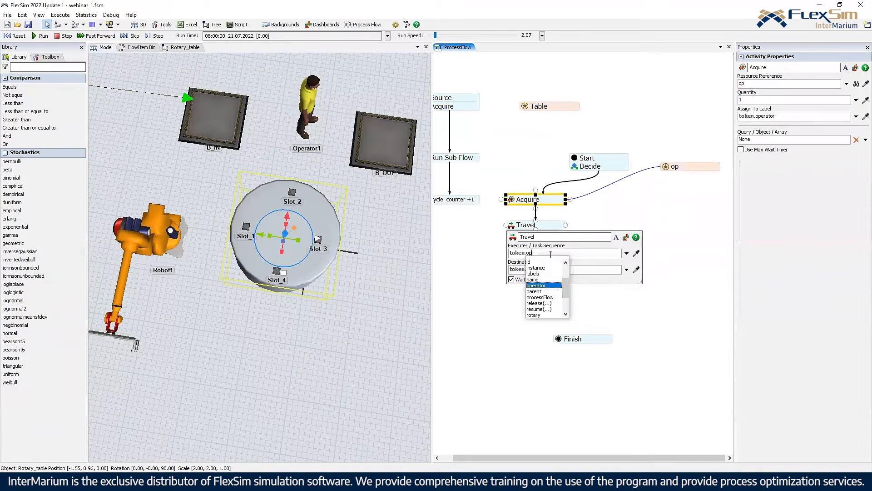
pyautogui.click(636, 270)
pyautogui.click(230, 119)
pyautogui.click(242, 123)
pyautogui.click(515, 162)
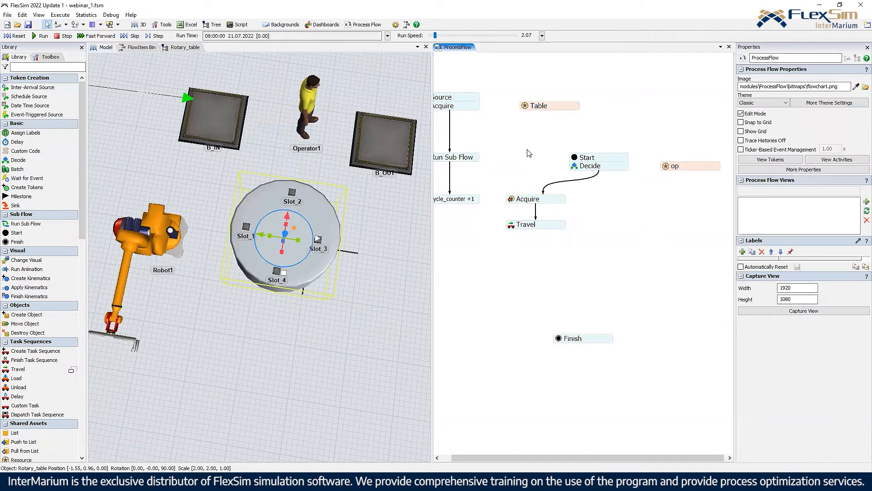
# Step: Add two labels named b_in and b_out to the tokens created by the Source
pyautogui.moveTo(515, 163); pyautogui.dragTo(545, 172)
pyautogui.doubleClick(544, 172)
pyautogui.click(478, 94)
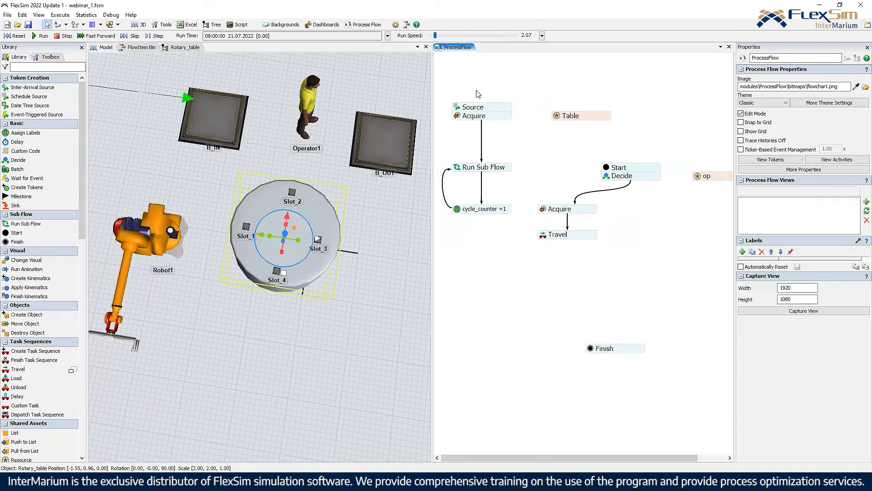
pyautogui.doubleClick(458, 110)
pyautogui.click(463, 228)
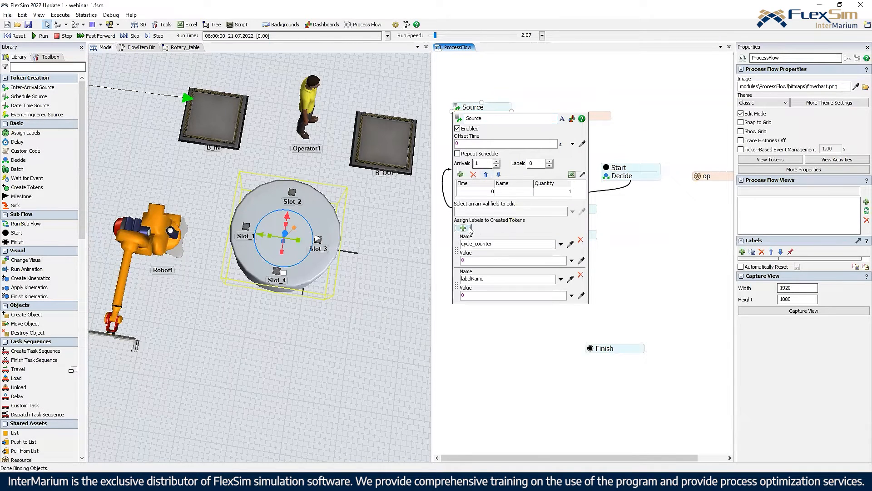
pyautogui.click(463, 228)
pyautogui.doubleClick(460, 275)
pyautogui.write('b_in')
pyautogui.doubleClick(501, 314)
pyautogui.write('b_out')
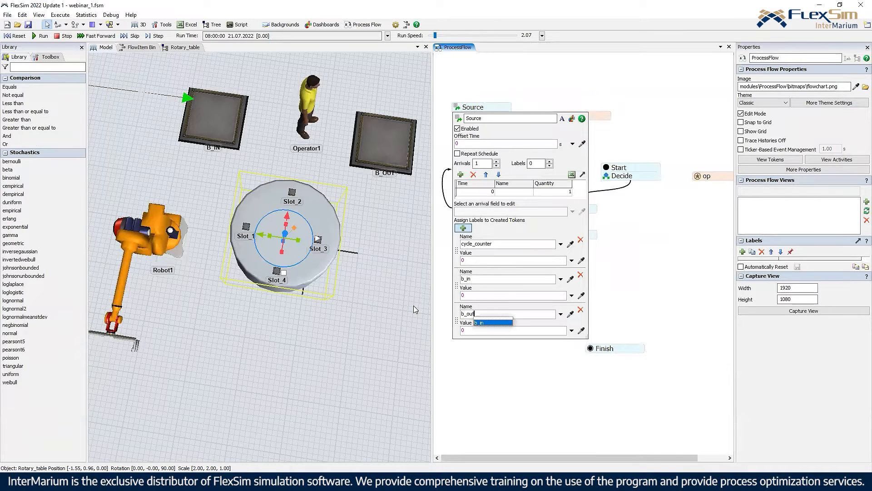
# Step: Sample the B_IN object as the b_in label's value and B_OUT as the b_out label's value
pyautogui.click(580, 295)
pyautogui.click(252, 129)
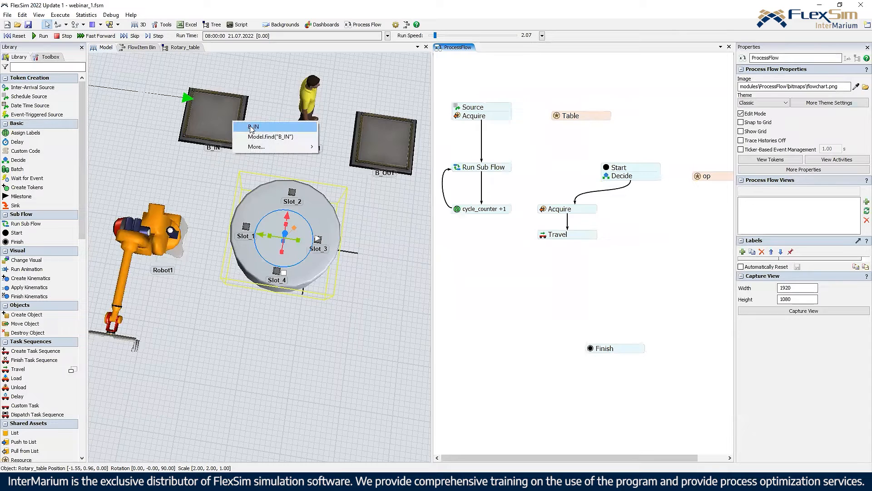
pyautogui.click(253, 127)
pyautogui.click(580, 324)
pyautogui.click(387, 141)
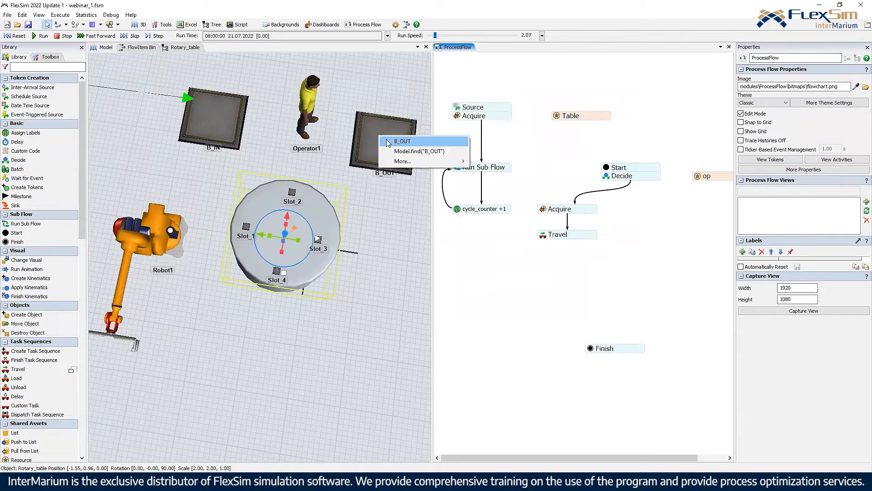
pyautogui.click(388, 142)
pyautogui.click(629, 262)
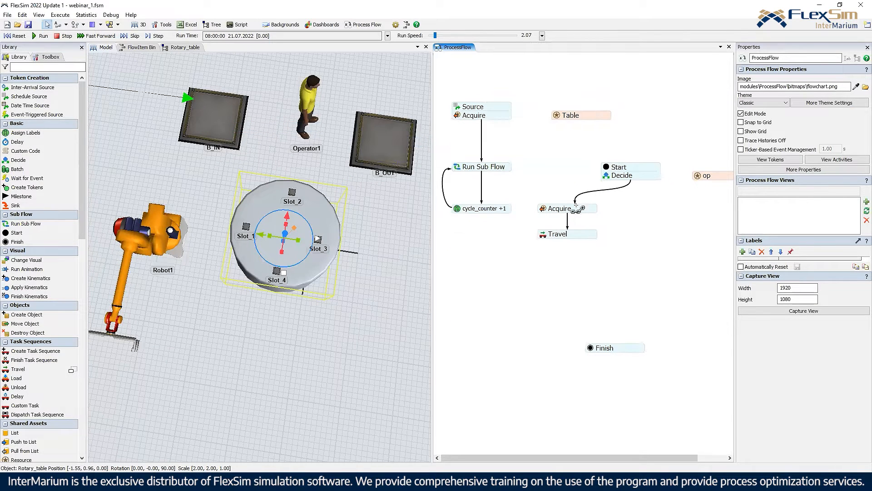
# Step: Set the Travel activity's destination to token.b_in
pyautogui.click(550, 234)
pyautogui.click(577, 278)
pyautogui.click(577, 278)
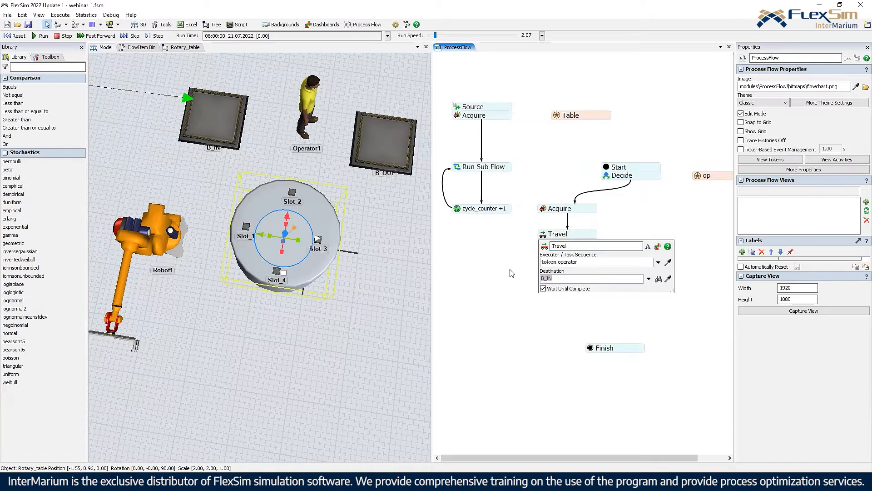
pyautogui.write('token.b_in')
pyautogui.click(568, 235)
# Step: Add a Load activity and attach it directly beneath Travel
pyautogui.doubleClick(570, 254)
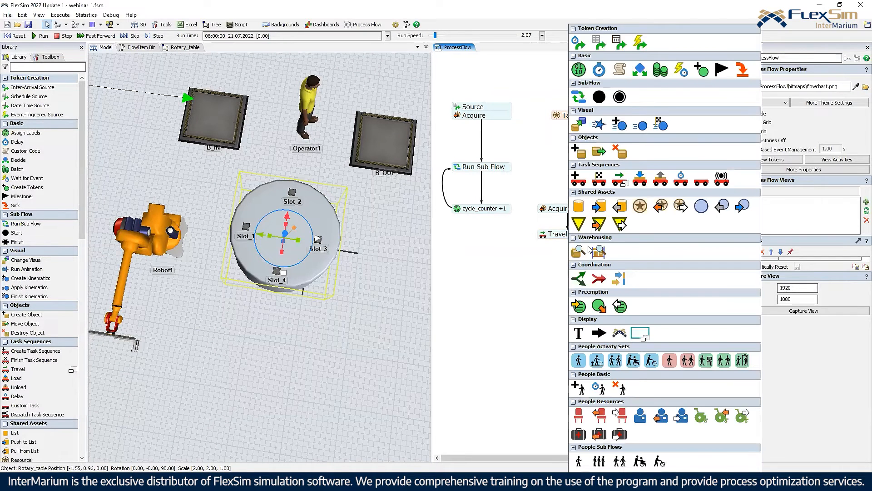
pyautogui.click(647, 191)
pyautogui.moveTo(583, 250); pyautogui.dragTo(552, 238)
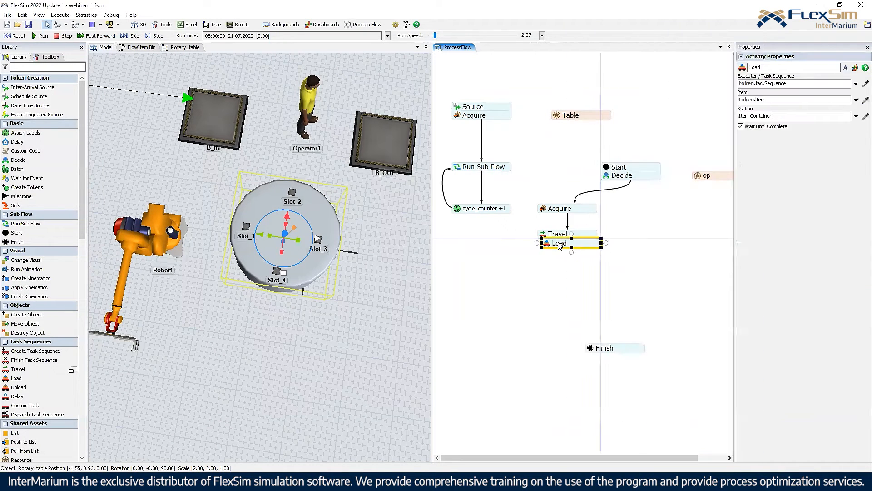
# Step: Set the Load activity's executer to token.operator and reference its item through token.b_in
pyautogui.doubleClick(598, 273)
pyautogui.write('operator')
pyautogui.press('Return')
pyautogui.write('b_in')
pyautogui.press('Return')
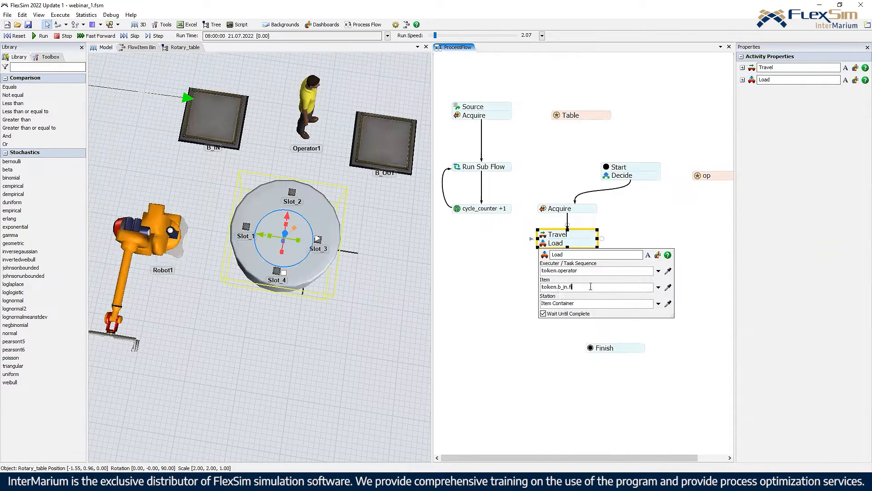
pyautogui.click(638, 217)
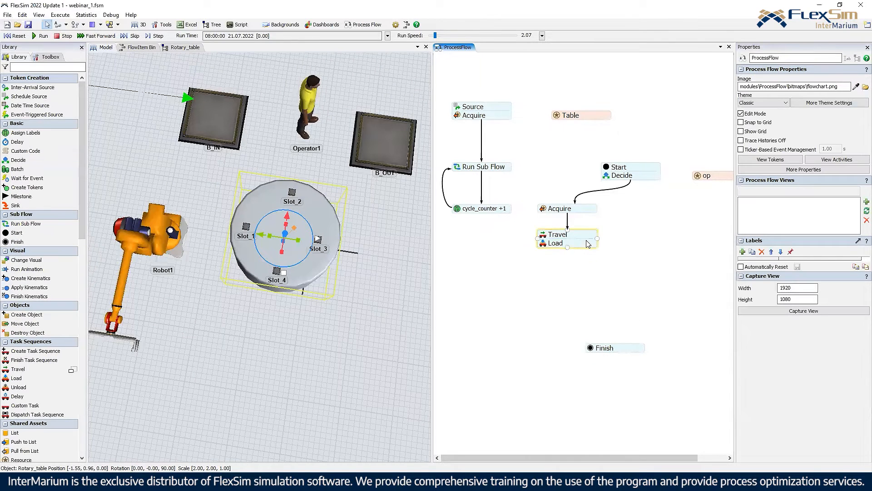
# Step: Attach a second Travel activity beneath Load and set its destination to token.slot
pyautogui.doubleClick(552, 265)
pyautogui.click(598, 179)
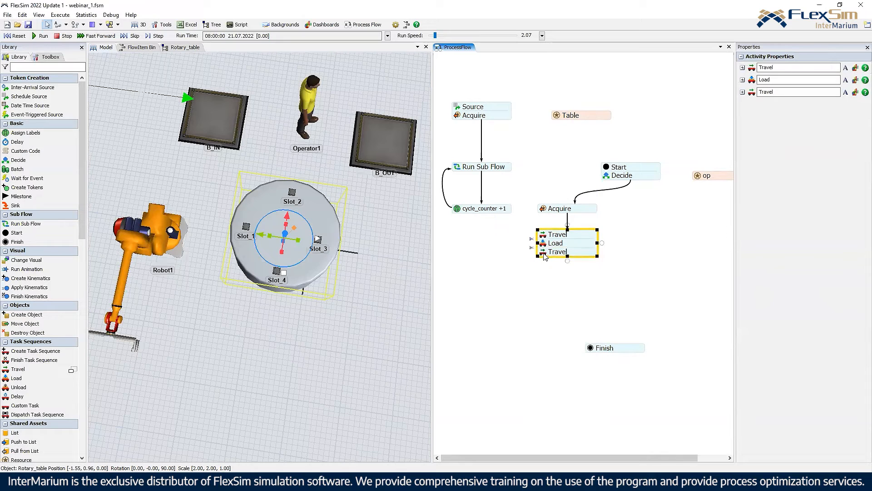
pyautogui.click(543, 255)
pyautogui.click(582, 279)
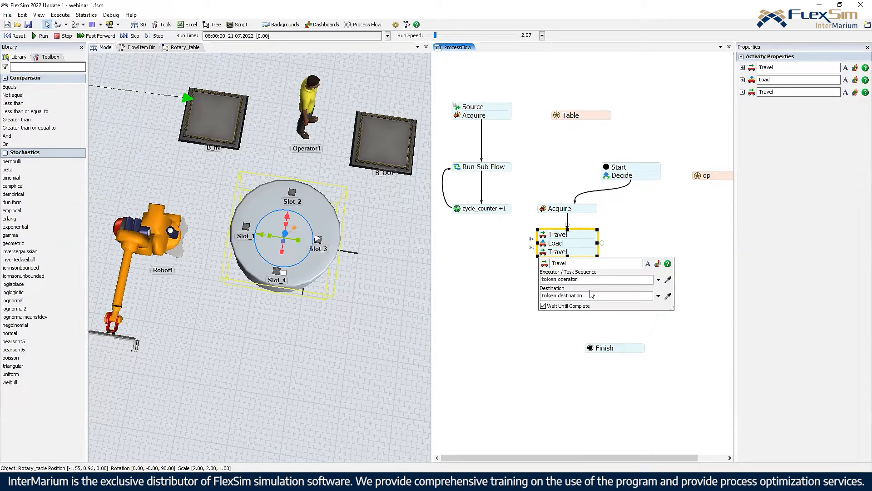
pyautogui.doubleClick(596, 295)
pyautogui.write('slor')
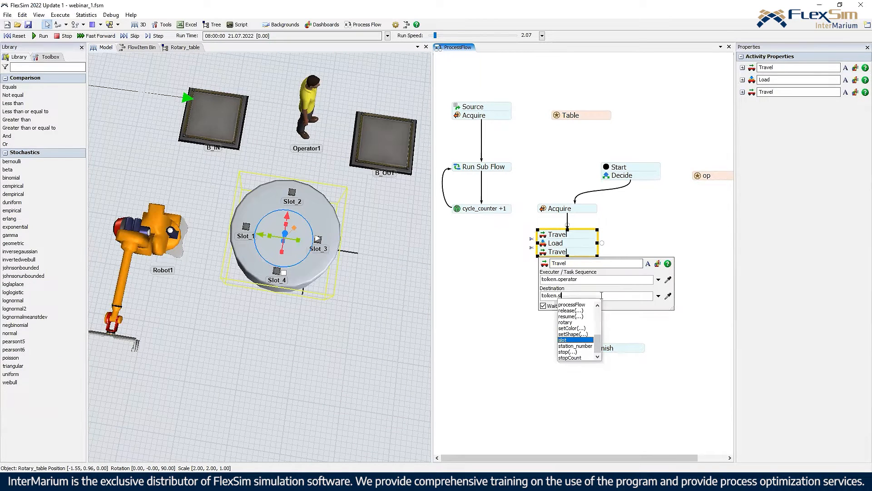
pyautogui.press('BackSpace')
pyautogui.write('t')
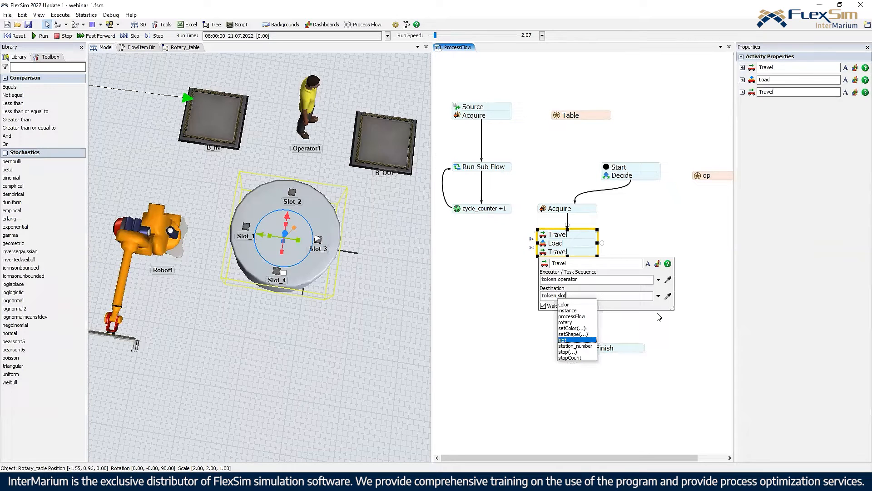
pyautogui.click(459, 170)
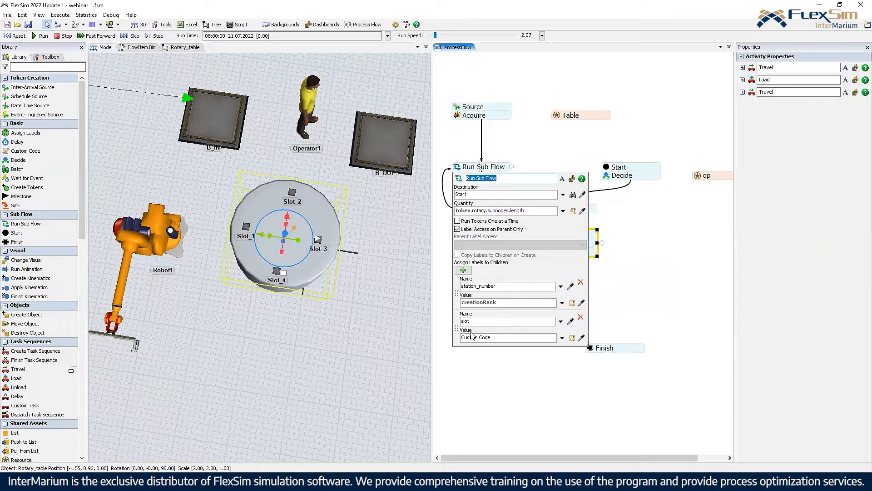
pyautogui.click(644, 226)
# Step: Attach an Unload activity beneath the second Travel and set its executer to token.operator
pyautogui.click(547, 256)
pyautogui.doubleClick(614, 248)
pyautogui.click(656, 181)
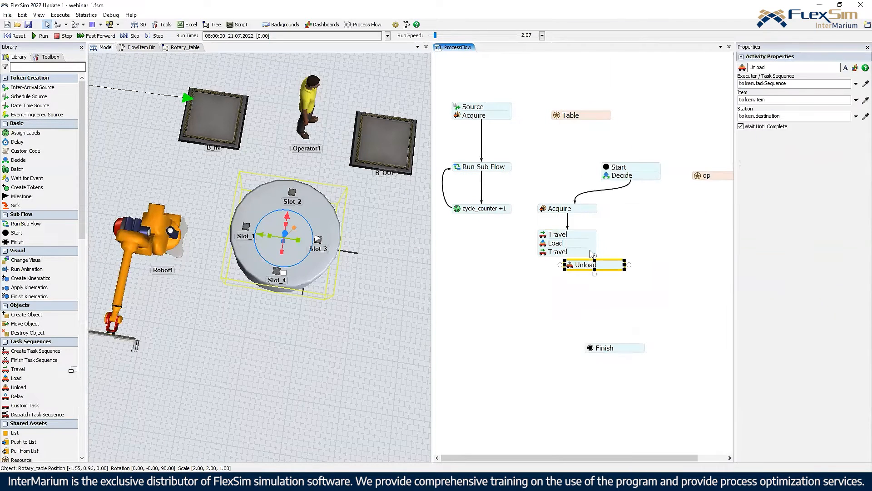
pyautogui.click(568, 259)
pyautogui.doubleClick(585, 288)
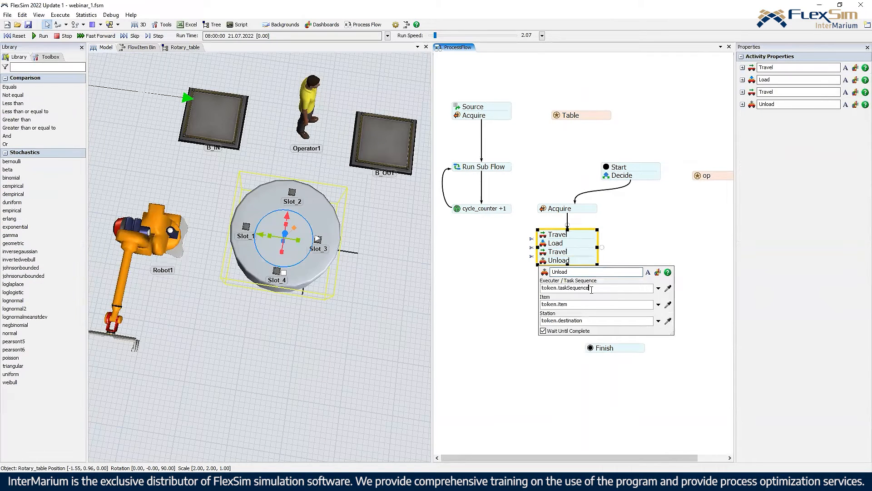
pyautogui.write('oper')
pyautogui.press('Return')
# Step: Set the Unload activity's item to token.operator.first and its station to token.slot
pyautogui.write('ope')
pyautogui.press('Return')
pyautogui.write('.f')
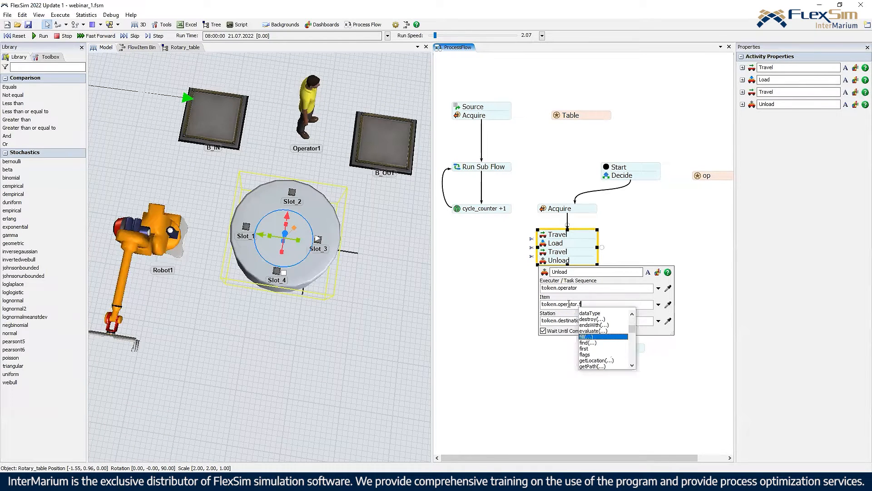
pyautogui.write('isr')
pyautogui.press('BackSpace')
pyautogui.write('t')
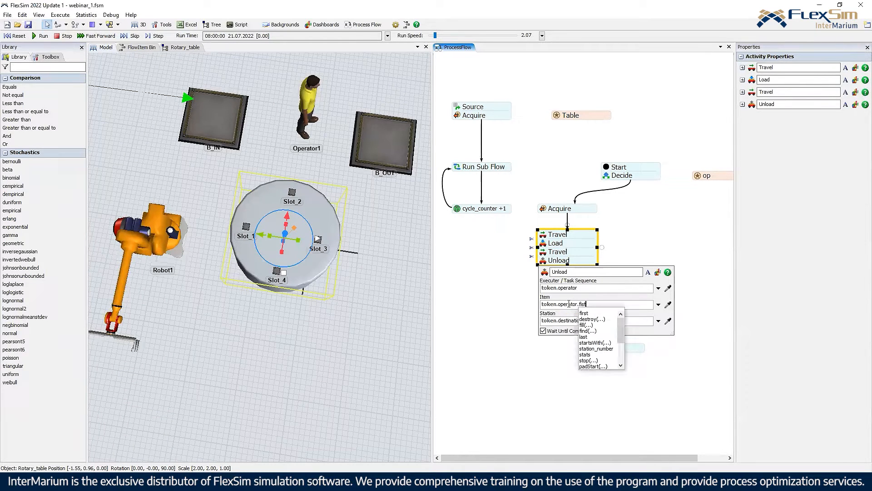
pyautogui.press('BackSpace')
pyautogui.press('BackSpace')
pyautogui.press('BackSpace')
pyautogui.press('BackSpace')
pyautogui.write('first')
pyautogui.doubleClick(577, 321)
pyautogui.write('slot')
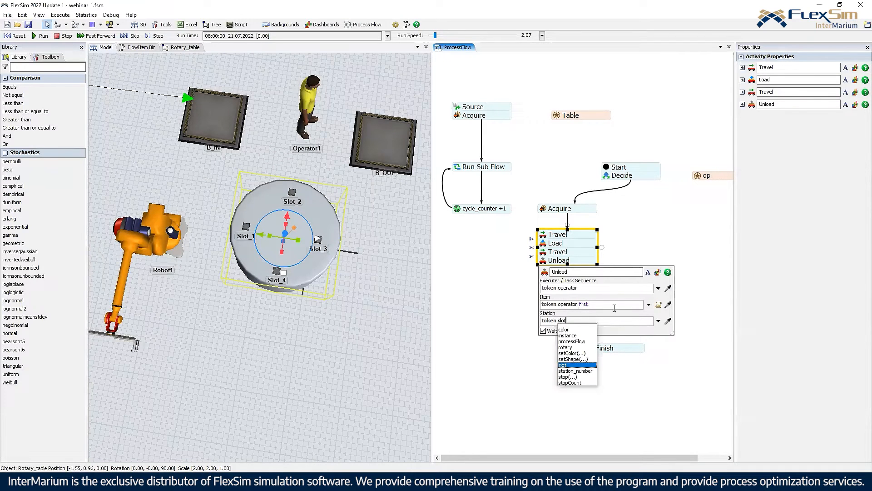
pyautogui.click(688, 237)
# Step: Move Finish lower, add a Release activity below Unload, and connect Unload to Release and Release to Finish
pyautogui.click(609, 365)
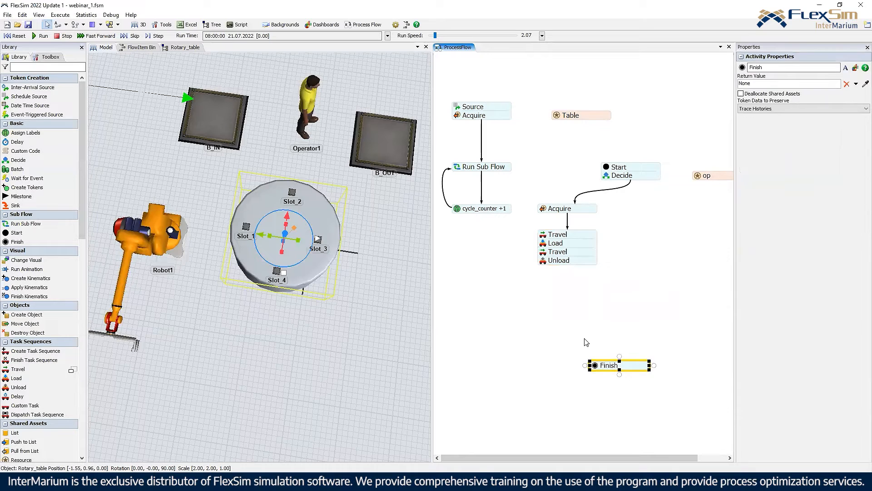
pyautogui.doubleClick(558, 326)
pyautogui.click(663, 210)
pyautogui.moveTo(579, 318); pyautogui.dragTo(561, 305)
pyautogui.moveTo(567, 268); pyautogui.dragTo(620, 362)
pyautogui.click(620, 275)
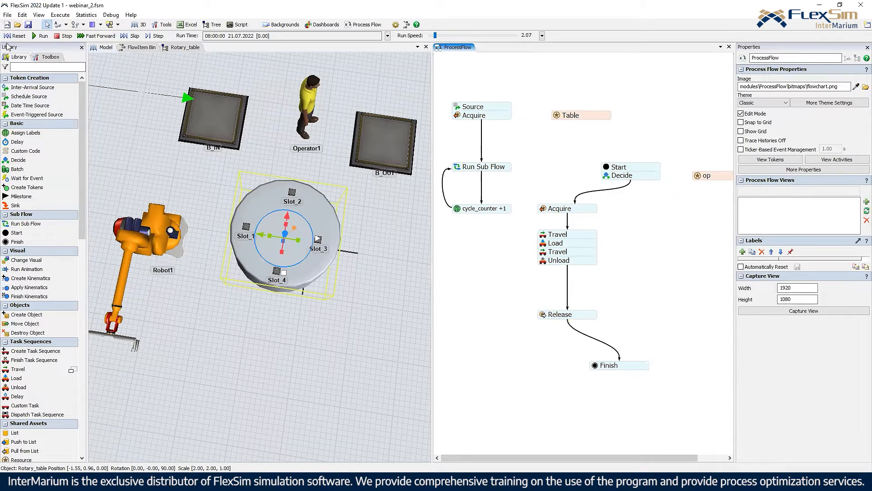
# Step: Run the model, examine from above where the operator delivers the item on the table, and reset it
pyautogui.click(37, 37)
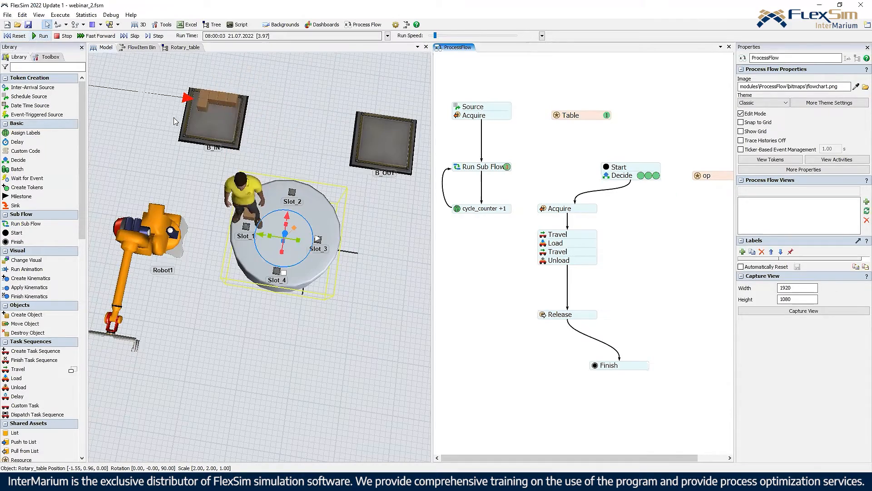
pyautogui.moveTo(284, 149); pyautogui.dragTo(286, 219, button='right')
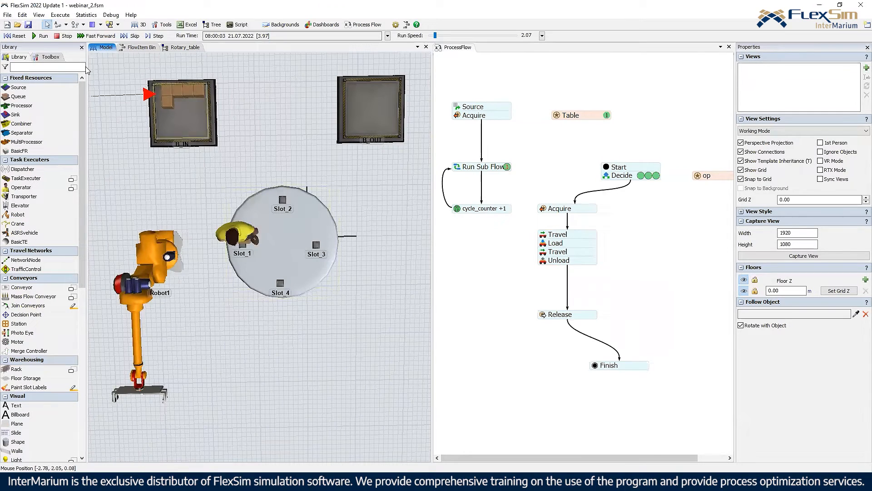
pyautogui.click(20, 36)
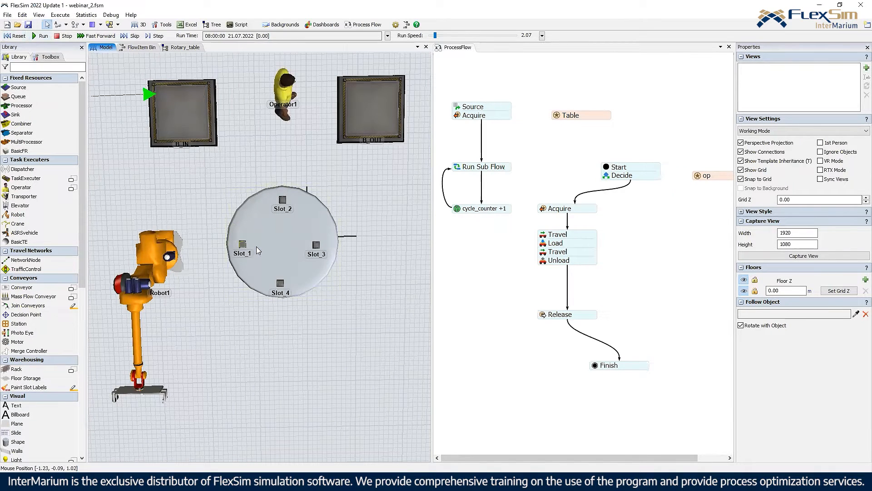
# Step: Rotate the rotary table to 0 degrees about Z so that Slot_1 faces the operator
pyautogui.click(298, 260)
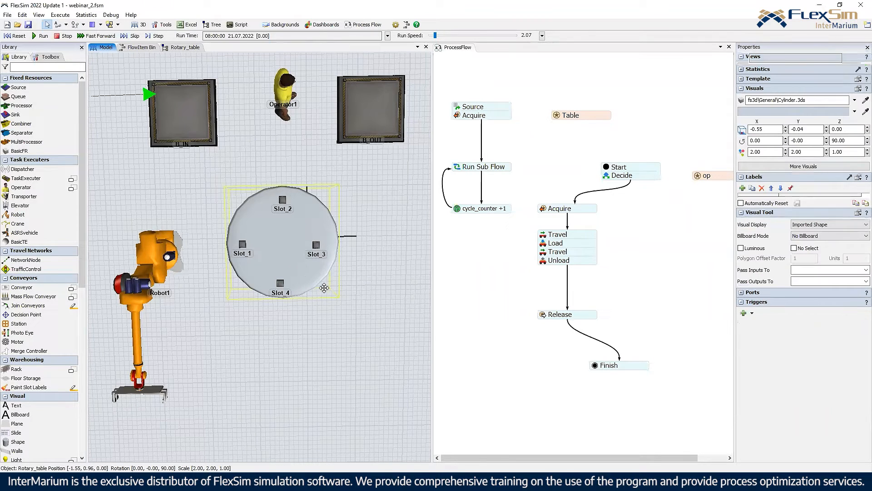
pyautogui.moveTo(295, 263); pyautogui.dragTo(252, 257)
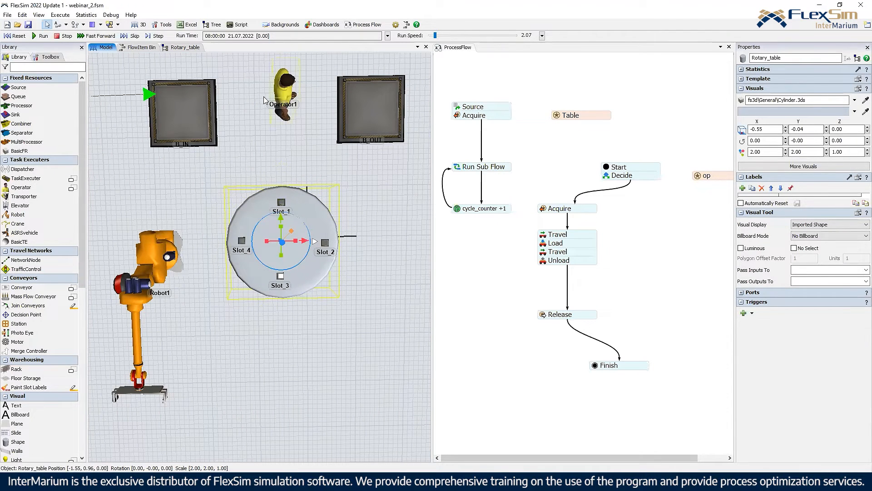
pyautogui.click(348, 240)
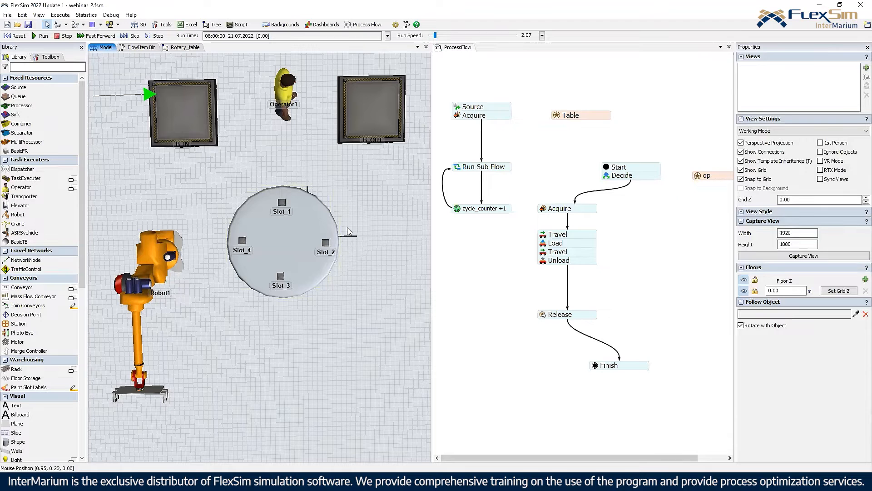
# Step: Add an On Reset trigger to the rotary table that sets the current object's X, Y and Z rotation to 0
pyautogui.click(296, 233)
pyautogui.click(751, 313)
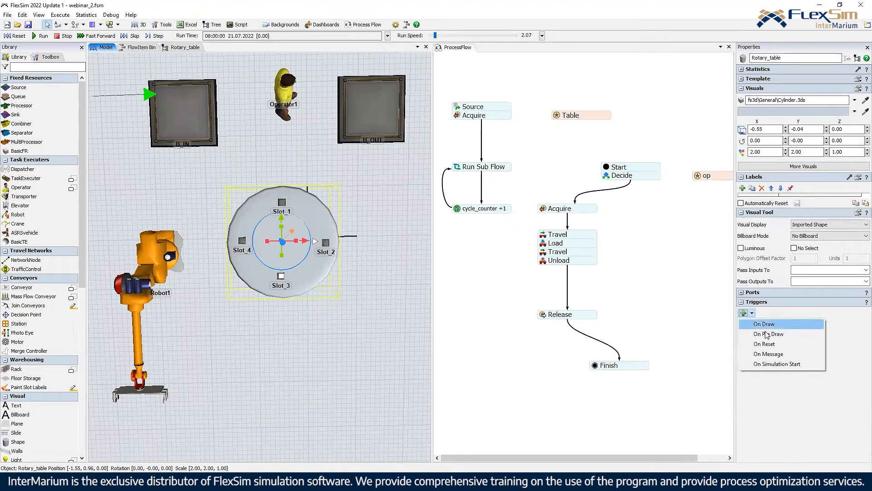
pyautogui.click(776, 343)
pyautogui.click(838, 330)
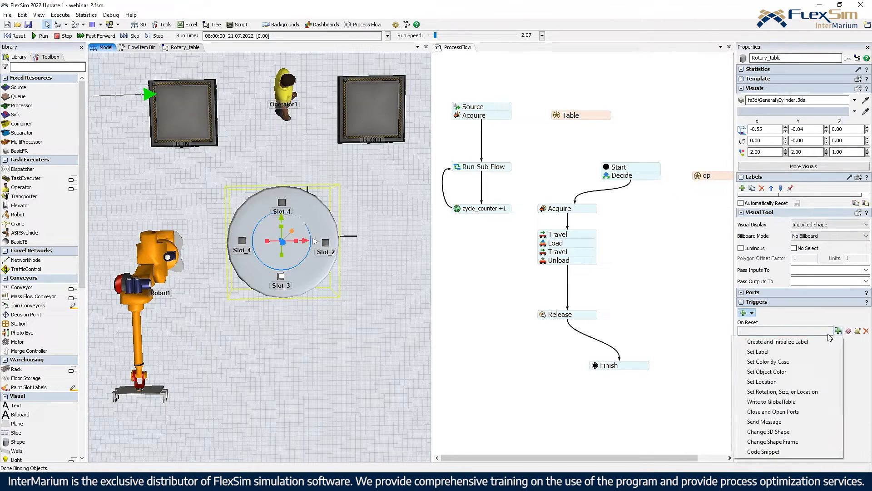
pyautogui.click(806, 391)
pyautogui.click(802, 353)
pyautogui.click(800, 367)
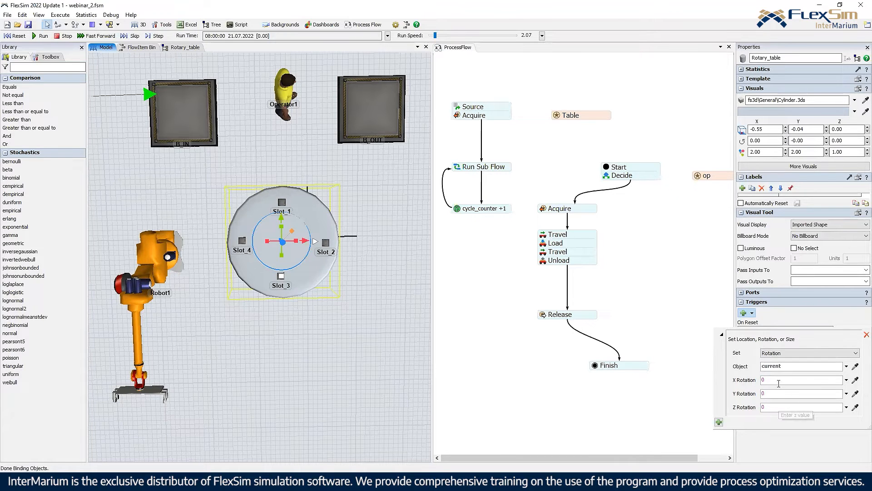
pyautogui.click(678, 300)
# Step: Test the reset trigger by turning the rotary table out of position and resetting the model
pyautogui.moveTo(298, 264); pyautogui.dragTo(313, 227)
pyautogui.click(191, 213)
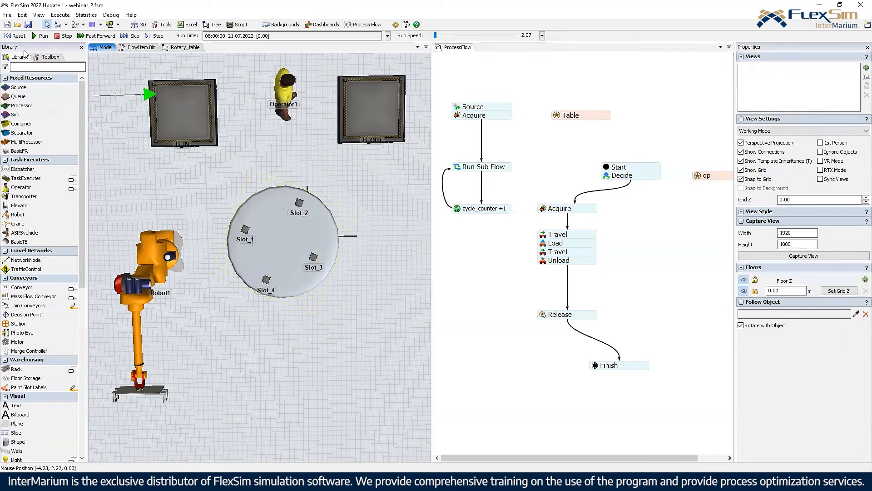
pyautogui.click(17, 36)
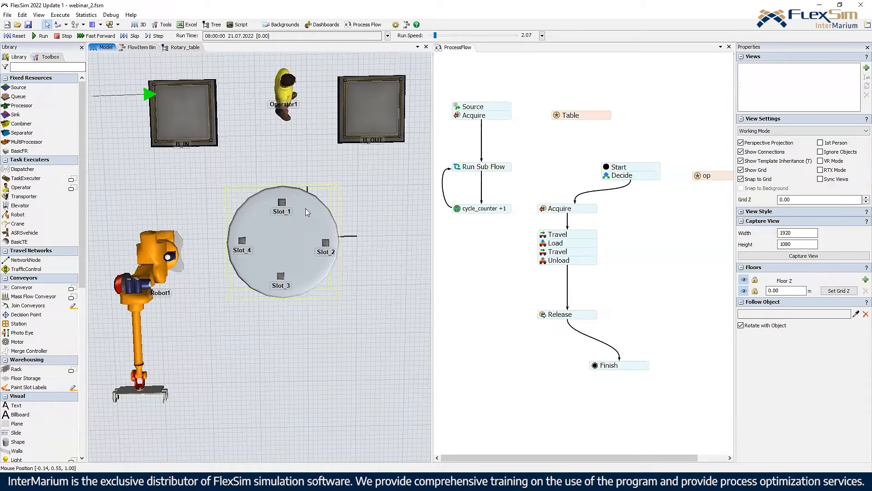
# Step: Run the model from reset, examine where the operator stands at the table while unloading, and reset it again
pyautogui.click(500, 269)
pyautogui.click(17, 35)
pyautogui.click(41, 36)
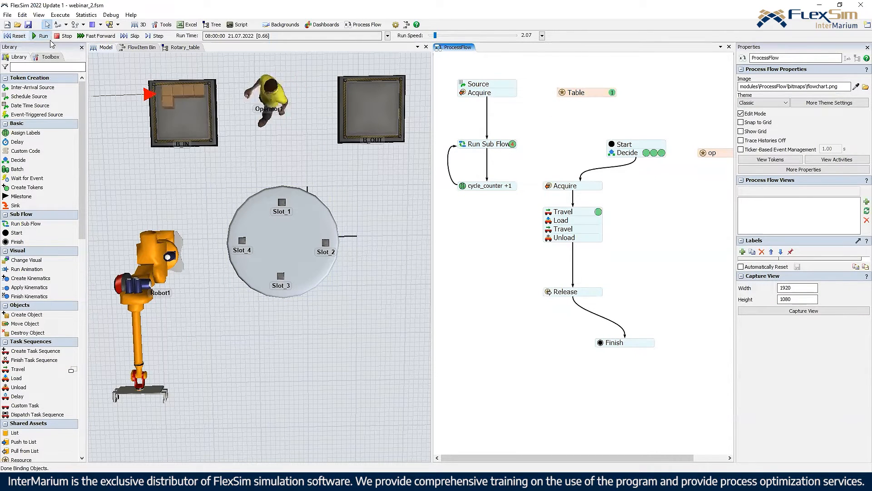
pyautogui.moveTo(293, 136); pyautogui.dragTo(251, 101, button='right')
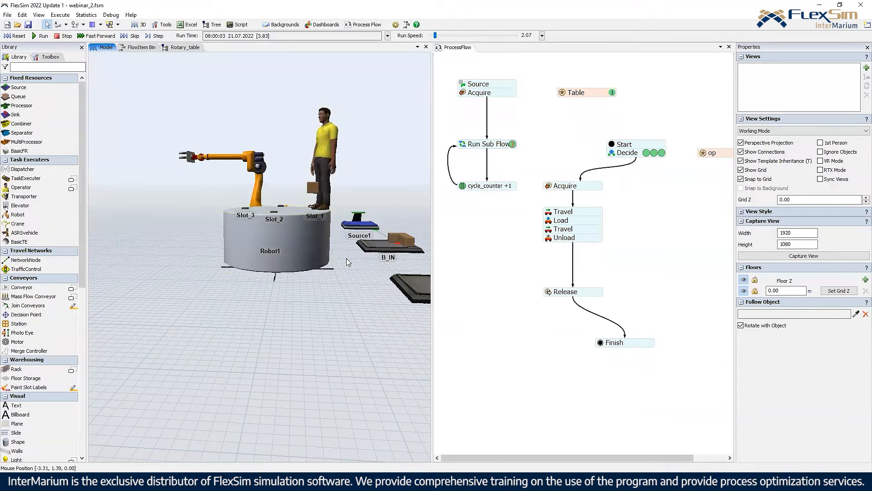
pyautogui.moveTo(359, 271); pyautogui.dragTo(274, 211, button='right')
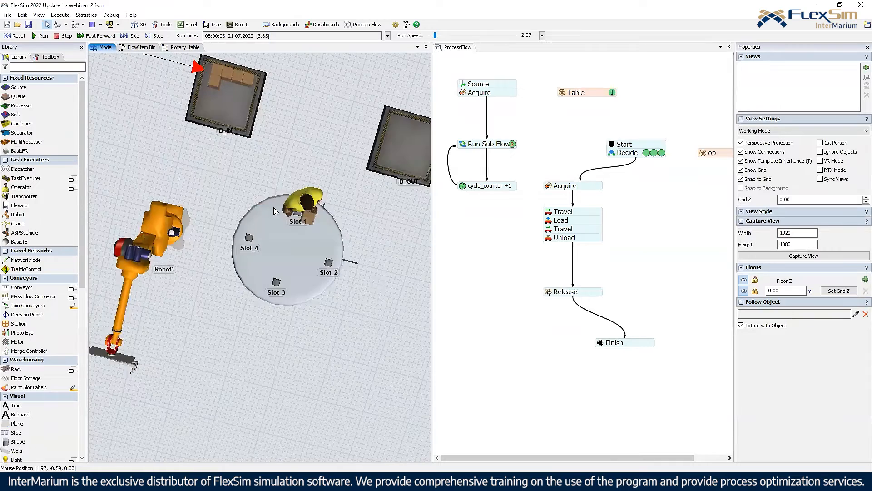
pyautogui.click(15, 35)
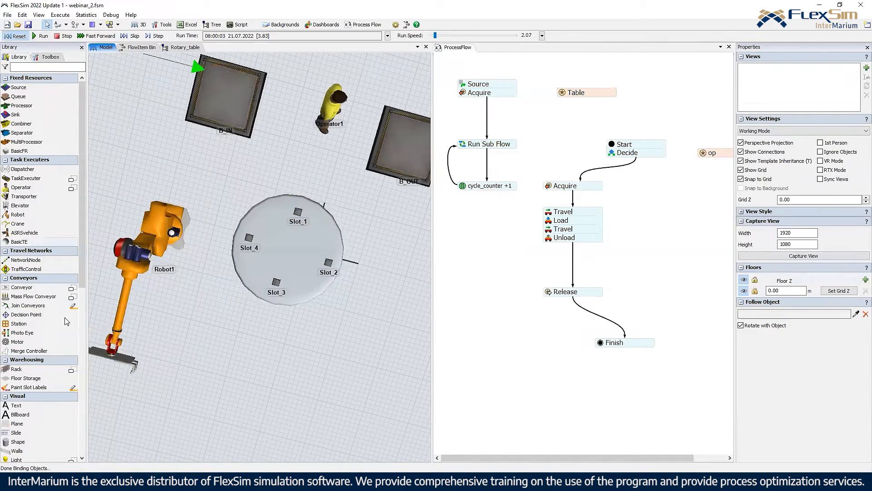
# Step: Place a central network node at about (-0.50, 1.90) and connect it to new nodes near B_IN, the rotary table and B_OUT
pyautogui.click(269, 143)
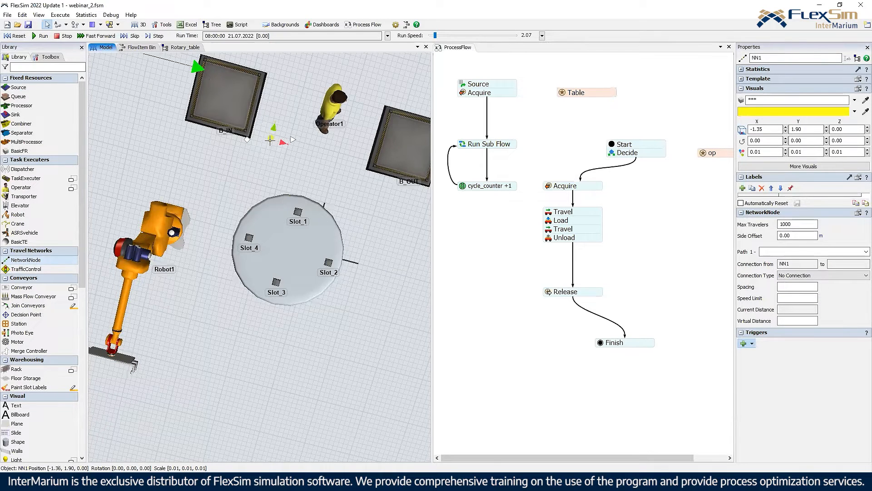
pyautogui.click(312, 151)
pyautogui.click(300, 181)
pyautogui.click(312, 150)
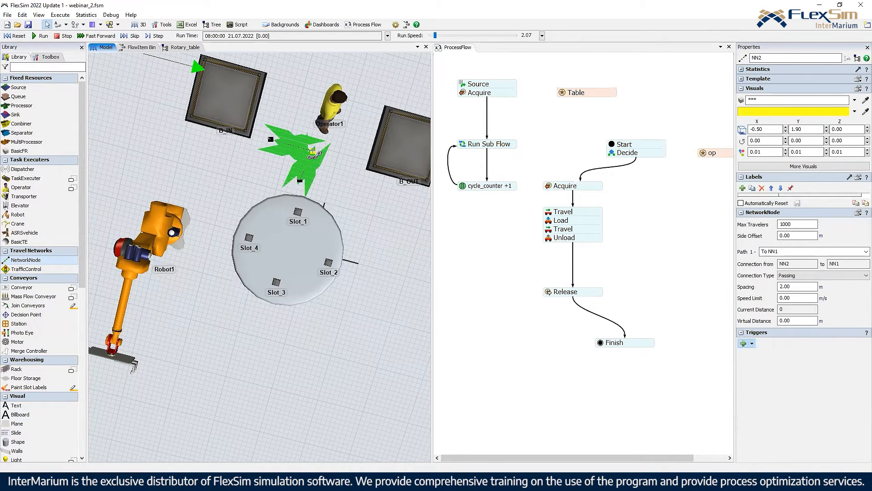
pyautogui.click(347, 160)
pyautogui.rightClick(351, 182)
# Step: Decrease the size of the direction arrows on the network node paths
pyautogui.scroll(3, 351, 187)
pyautogui.moveTo(351, 188); pyautogui.dragTo(345, 172, button='right')
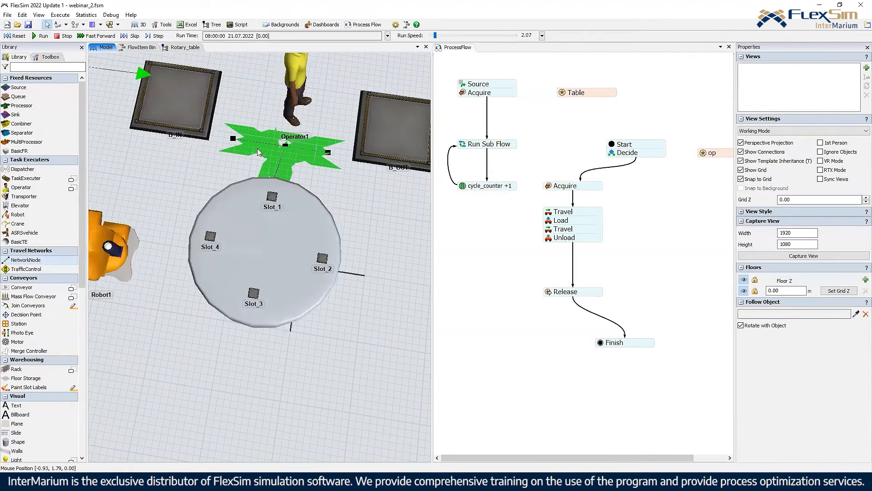
pyautogui.rightClick(245, 152)
pyautogui.click(282, 235)
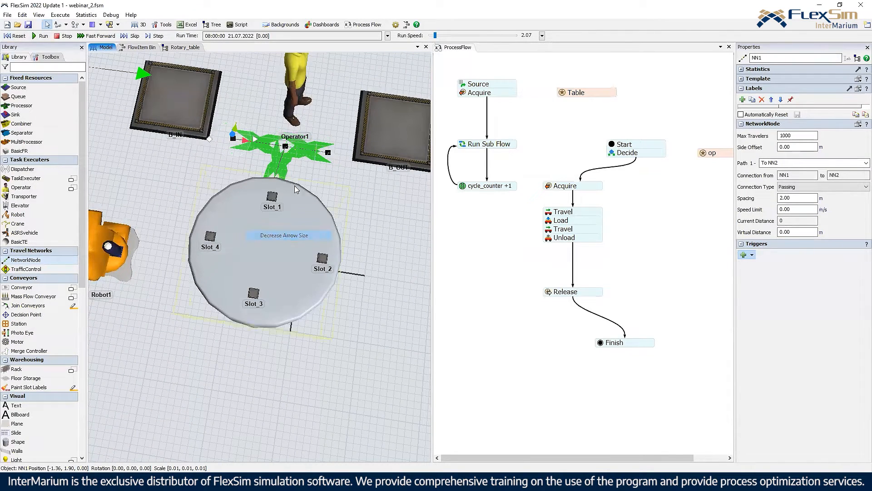
pyautogui.rightClick(313, 158)
pyautogui.click(349, 229)
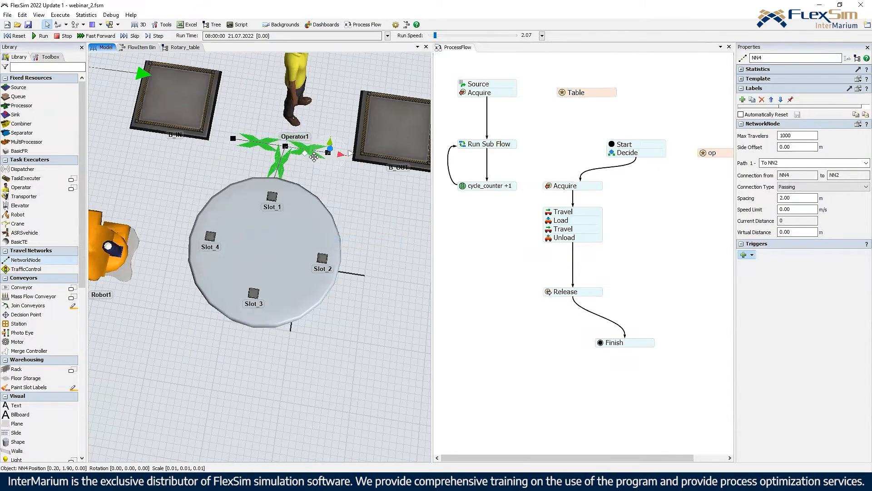
pyautogui.rightClick(278, 169)
pyautogui.rightClick(279, 169)
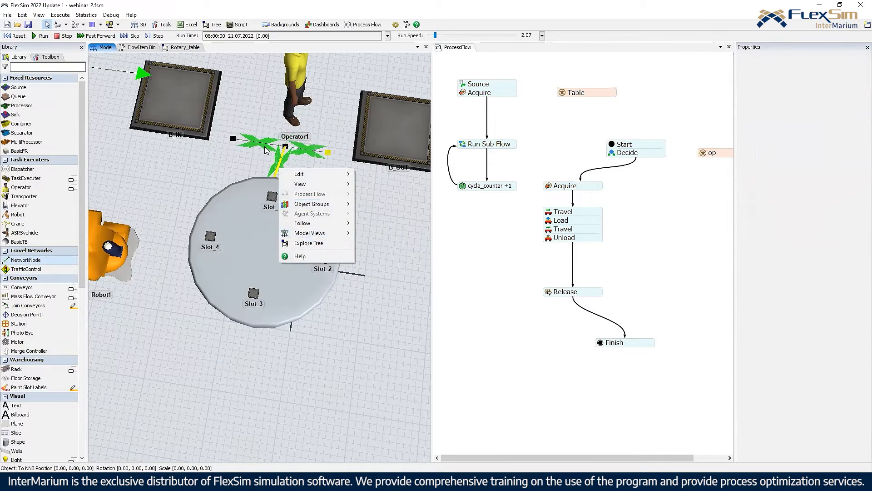
pyautogui.rightClick(266, 150)
pyautogui.click(309, 231)
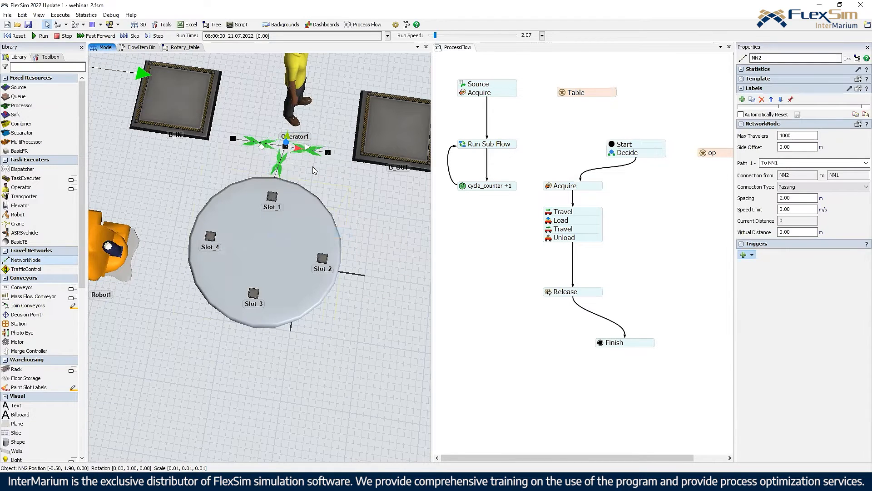
pyautogui.rightClick(256, 148)
pyautogui.click(300, 226)
pyautogui.scroll(3, 281, 183)
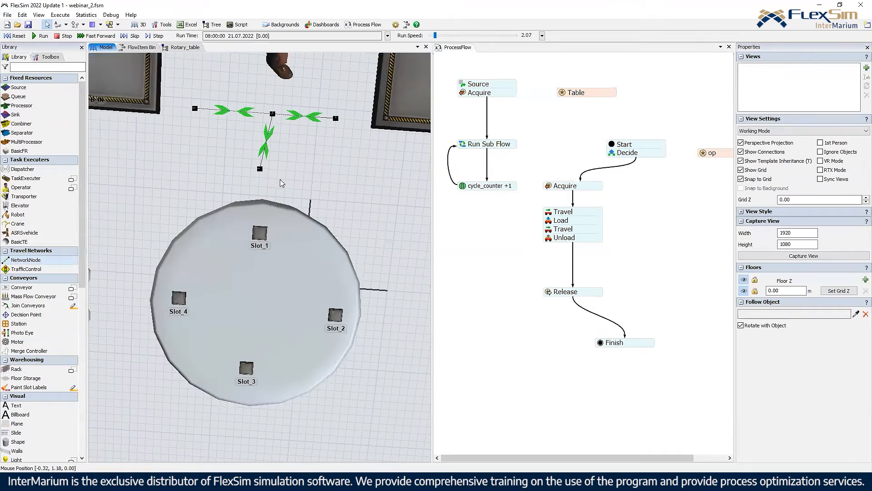
# Step: Move the table-side network node to (-0.50, 1.10) and connect it to the slots on the rotary table
pyautogui.moveTo(260, 169); pyautogui.dragTo(272, 186)
pyautogui.moveTo(303, 155); pyautogui.dragTo(306, 150)
pyautogui.moveTo(306, 150); pyautogui.dragTo(343, 149, button='right')
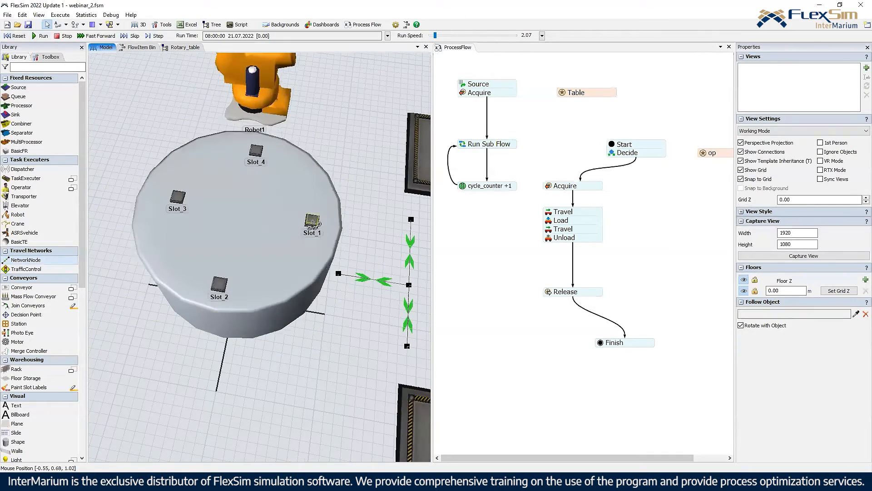
pyautogui.click(338, 273)
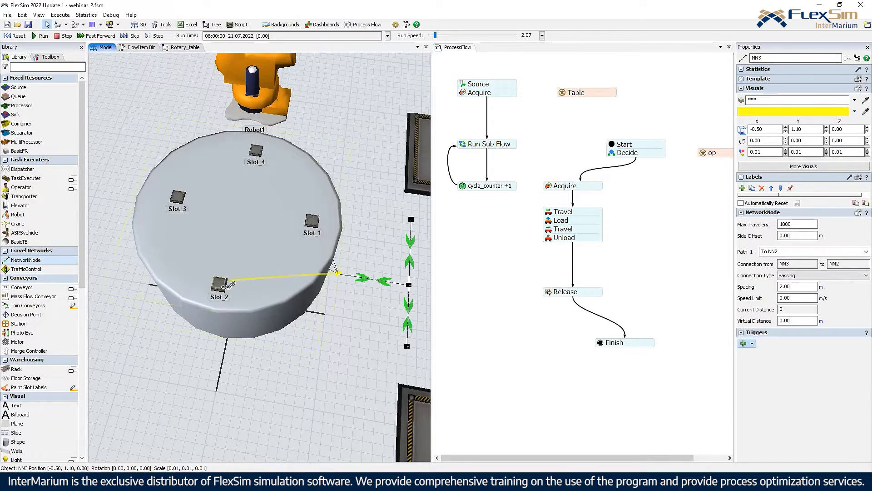
# Step: Connect the two outer network nodes to B_OUT and B_IN, and connect Operator1 to the node near B_IN
pyautogui.click(348, 315)
pyautogui.moveTo(348, 315); pyautogui.dragTo(300, 274, button='right')
pyautogui.click(331, 296)
pyautogui.moveTo(370, 334); pyautogui.dragTo(260, 255)
pyautogui.press('a')
pyautogui.click(269, 259)
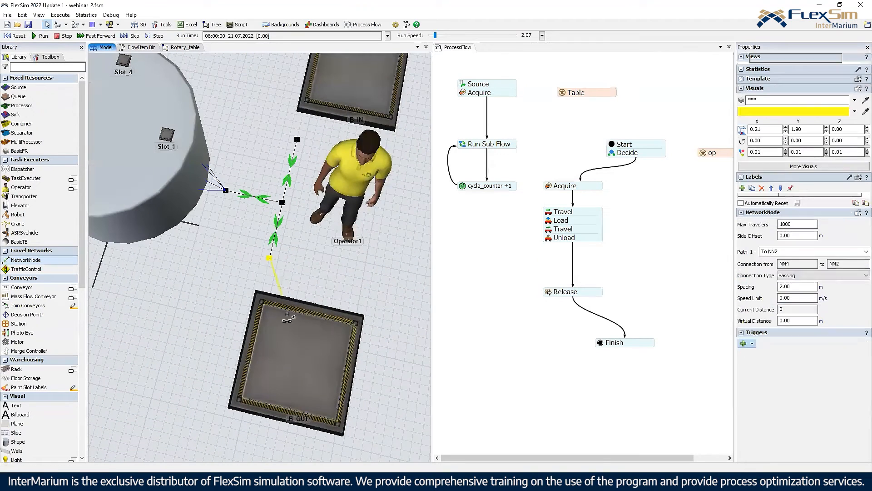
pyautogui.click(358, 191)
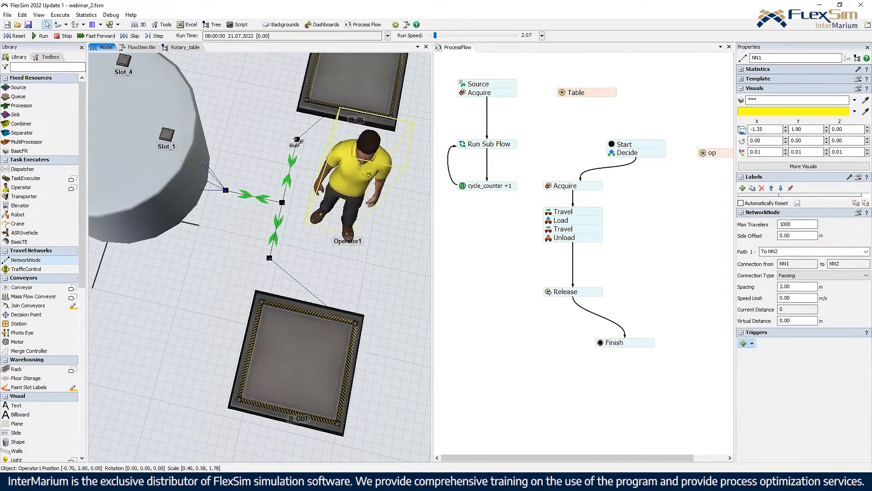
pyautogui.moveTo(296, 141); pyautogui.dragTo(296, 143)
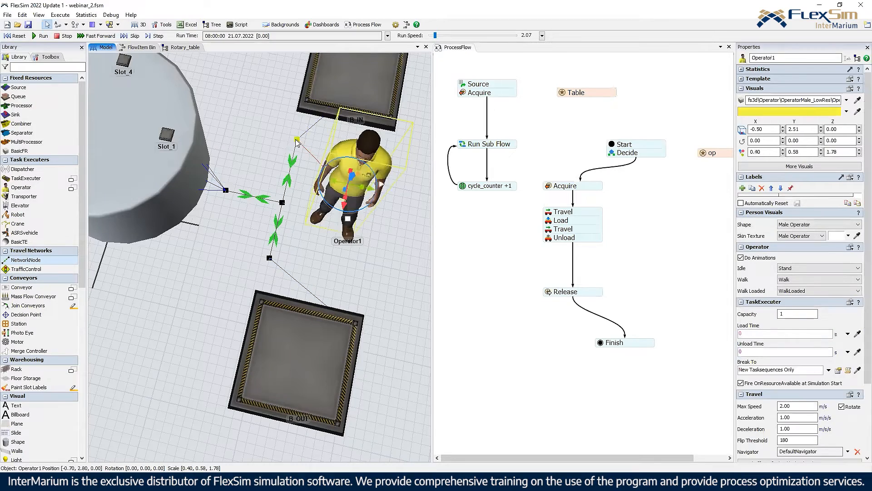
# Step: Run the model to test the new network connections, dismiss the task error, and reset the model
pyautogui.click(267, 137)
pyautogui.scroll(-5, 267, 137)
pyautogui.click(32, 36)
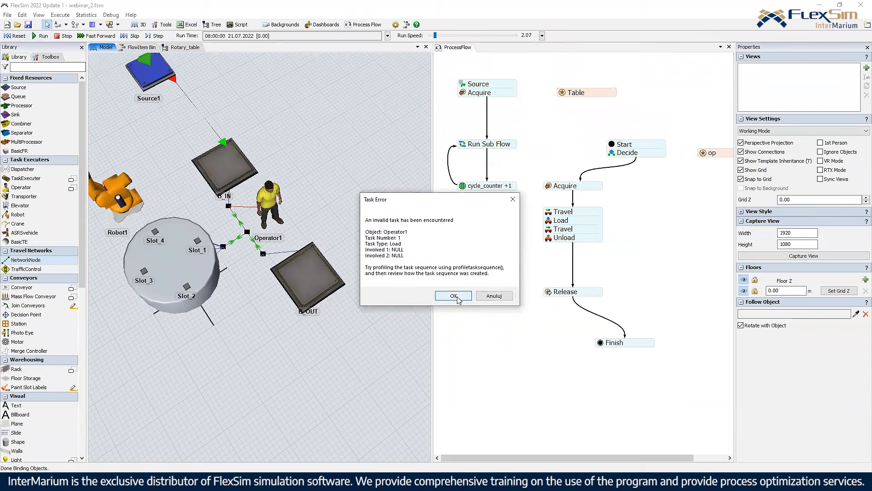
pyautogui.click(453, 295)
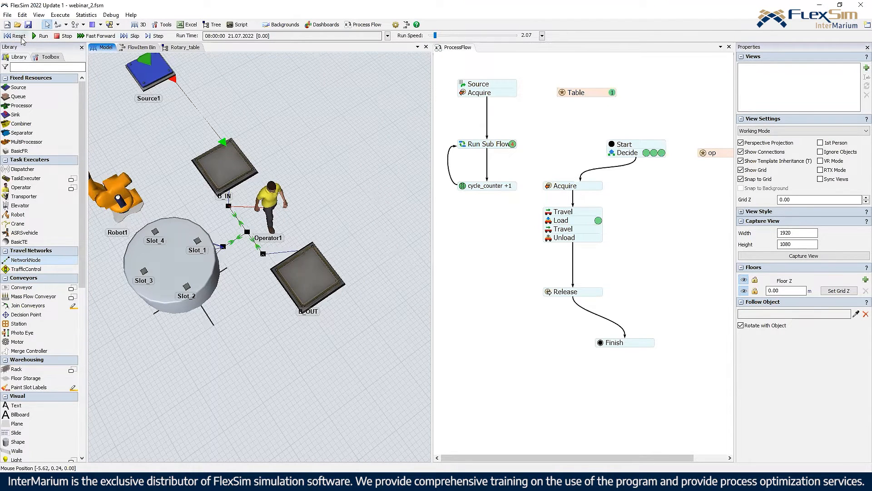
pyautogui.click(21, 36)
# Step: Connect Operator1 to the central network node and run the model to check the operator's route to the table
pyautogui.click(273, 211)
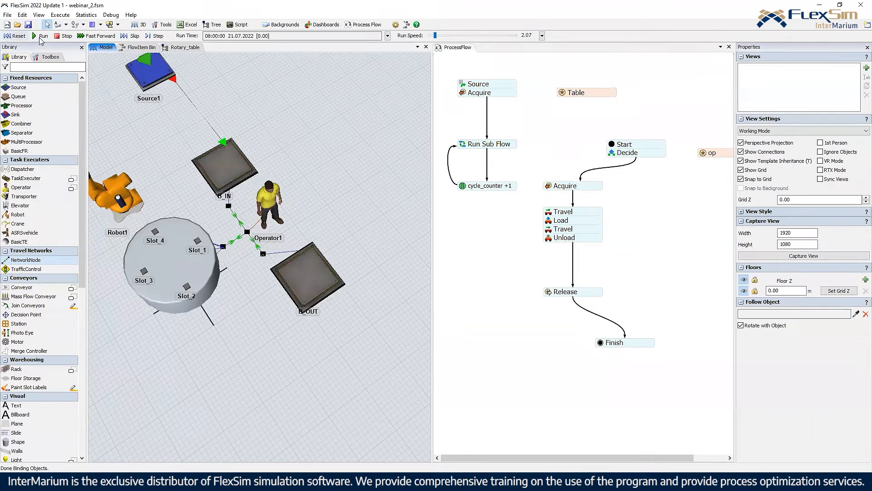
pyautogui.click(41, 35)
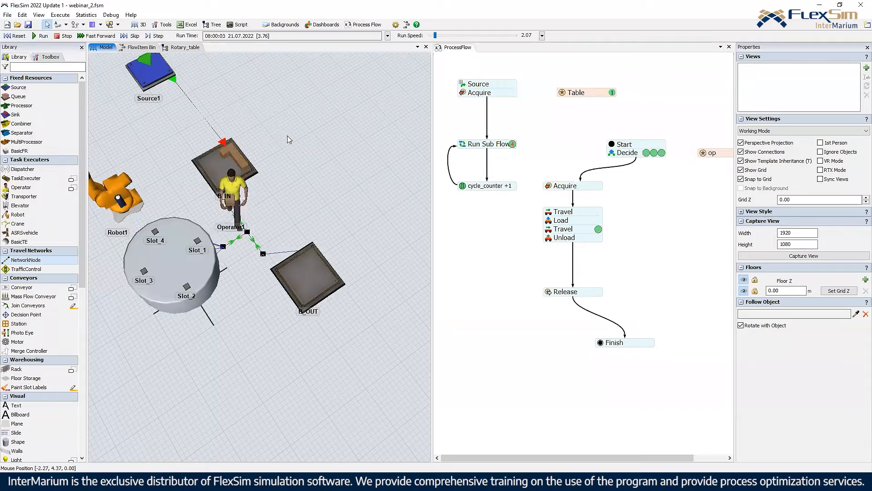
pyautogui.moveTo(308, 206); pyautogui.dragTo(297, 201, button='right')
pyautogui.scroll(5, 241, 236)
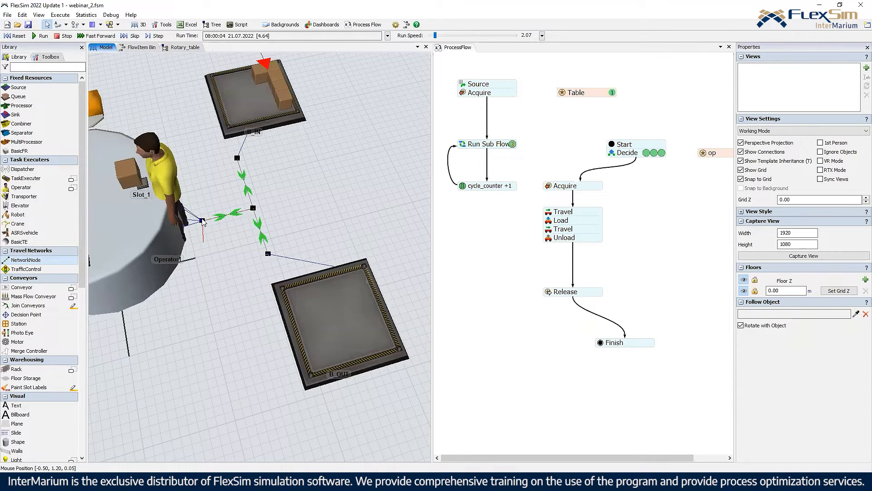
# Step: Set Operator1's travel offset option to "Do not travel offsets and block space on networks"
pyautogui.click(203, 220)
pyautogui.click(176, 178)
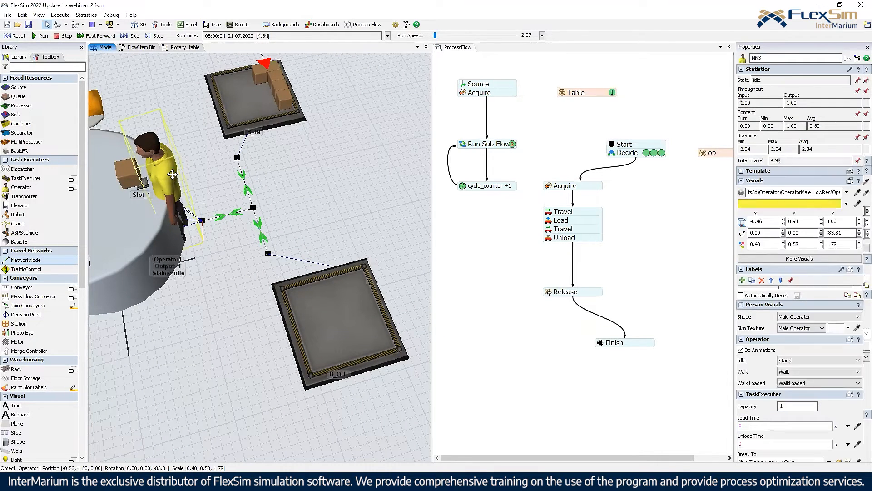
pyautogui.scroll(-5, 836, 429)
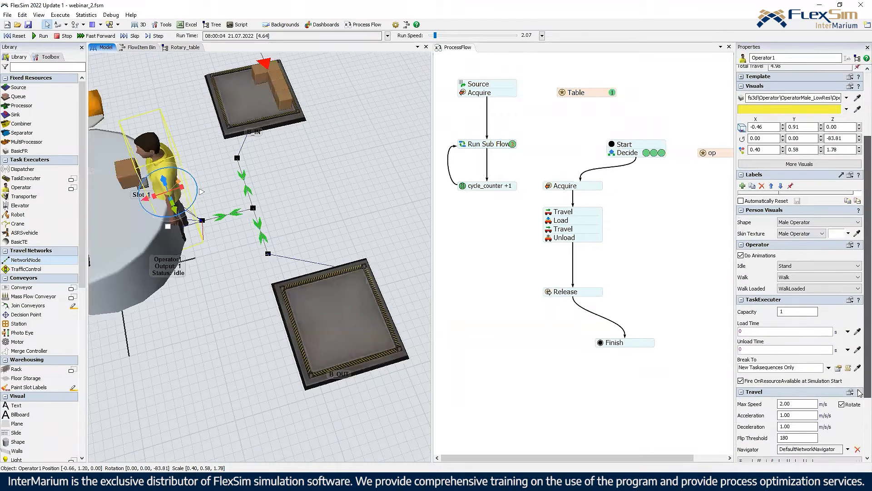
pyautogui.click(835, 429)
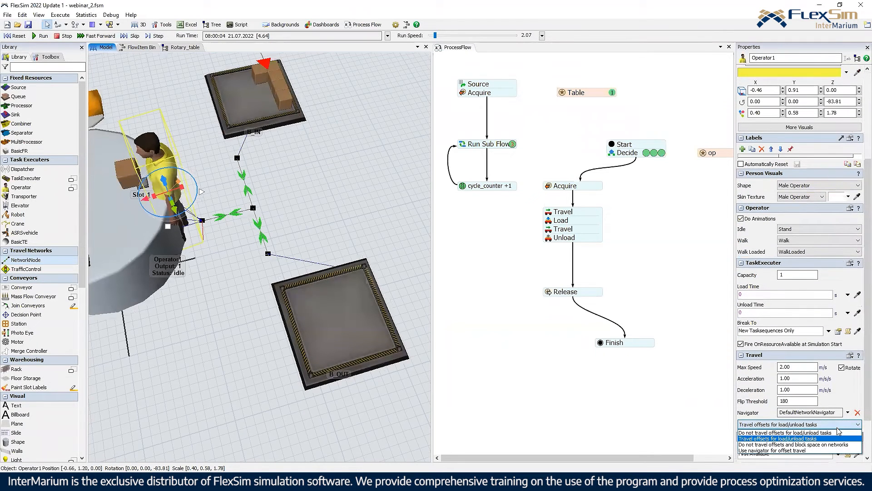
pyautogui.click(834, 445)
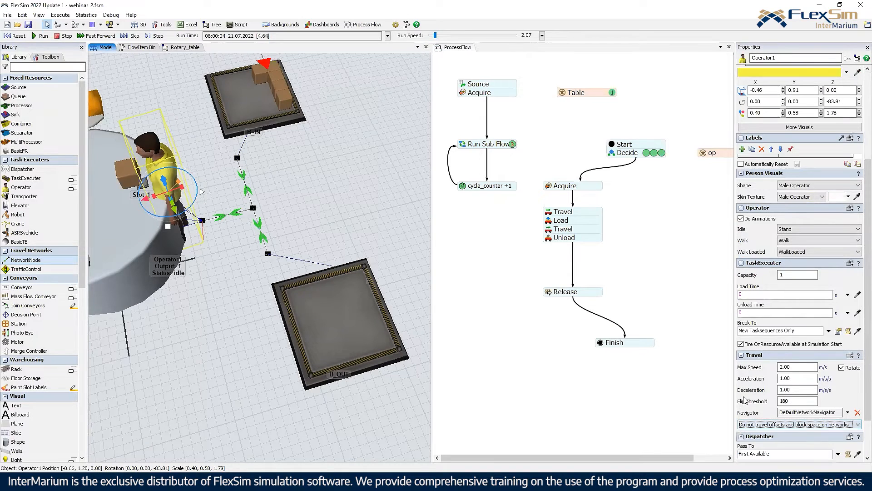
# Step: Run the model from reset and examine where the operator stops at the table while unloading
pyautogui.click(16, 35)
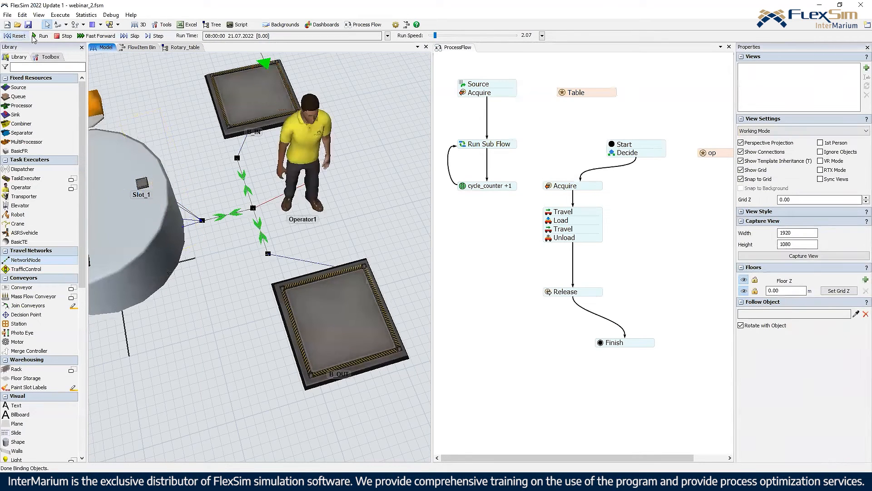
pyautogui.click(41, 36)
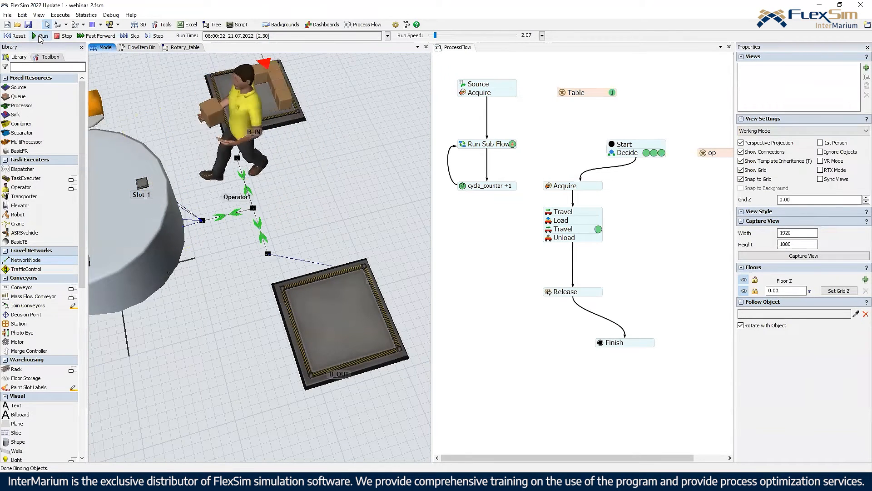
pyautogui.scroll(-5, 186, 264)
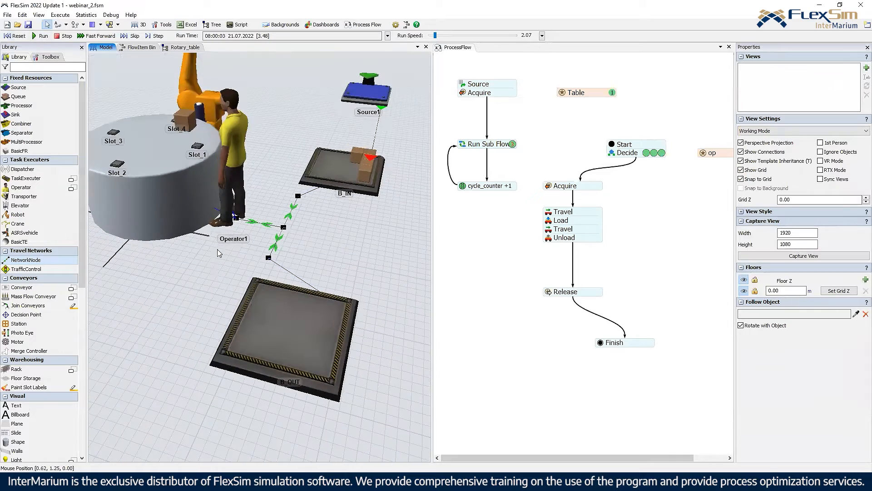
pyautogui.moveTo(239, 221); pyautogui.dragTo(234, 197, button='right')
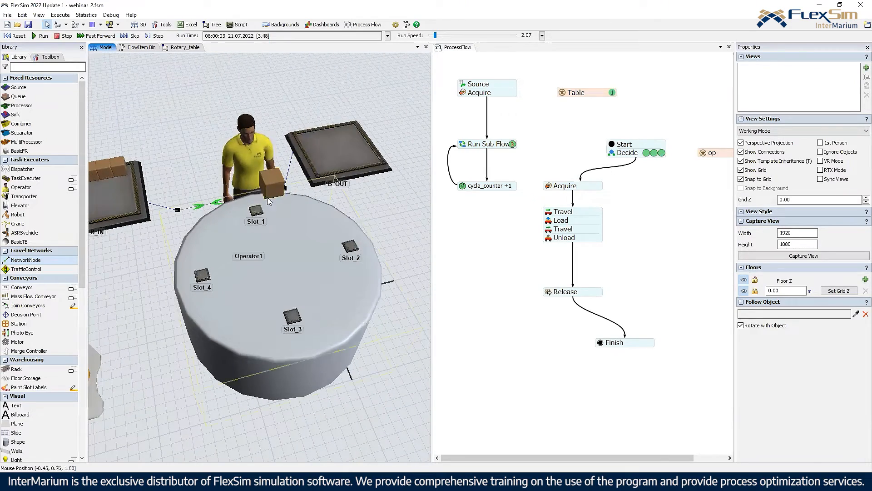
# Step: Examine the box's position relative to Slot_1 and check that slot's item placement setting
pyautogui.click(256, 213)
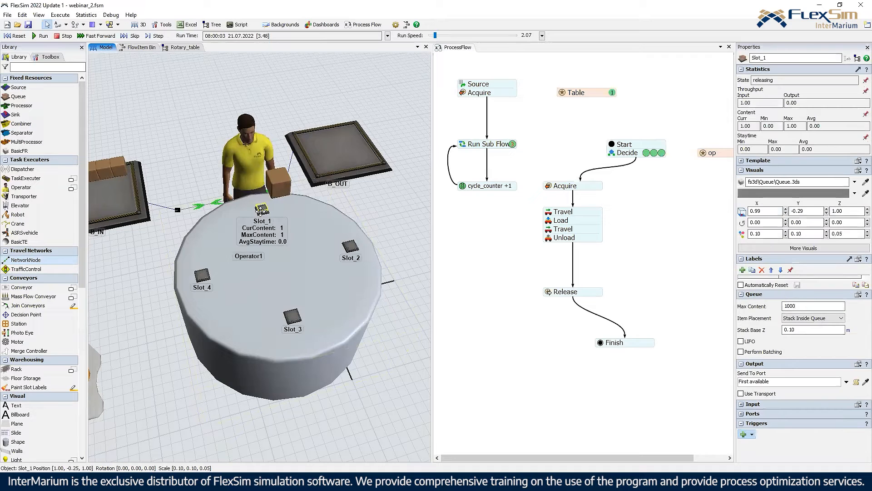
pyautogui.click(394, 211)
pyautogui.moveTo(393, 211); pyautogui.dragTo(302, 242, button='right')
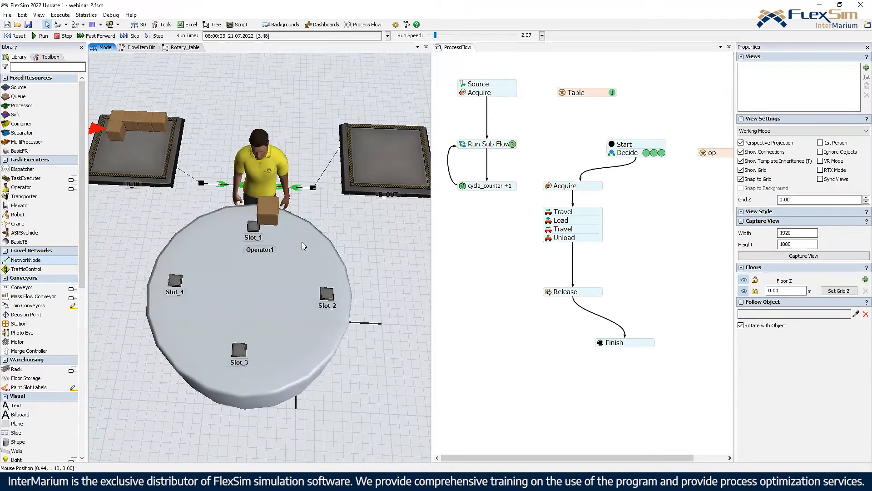
pyautogui.click(252, 229)
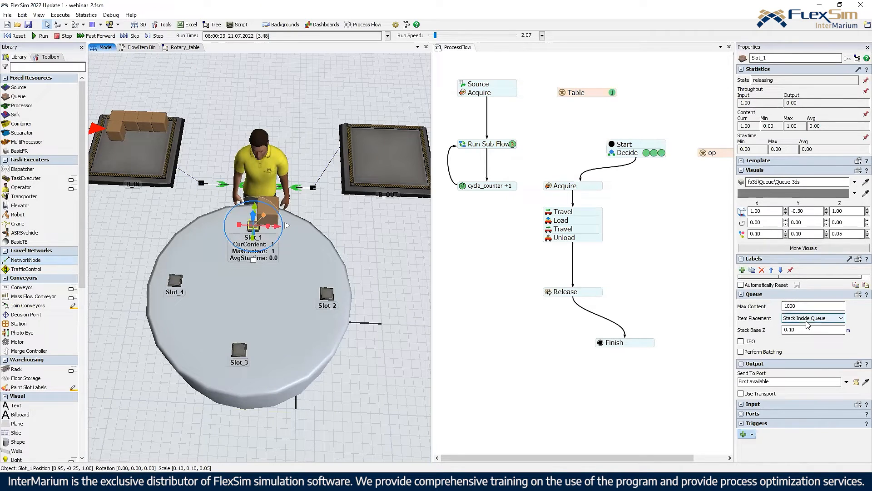
pyautogui.click(360, 232)
pyautogui.moveTo(363, 230); pyautogui.dragTo(314, 208, button='right')
pyautogui.moveTo(385, 216); pyautogui.dragTo(379, 212, button='right')
# Step: Select all four table slots together and set their item placement to Do Nothing
pyautogui.click(245, 208)
pyautogui.keyDown('shift'); pyautogui.click(329, 253); pyautogui.keyUp('shift')
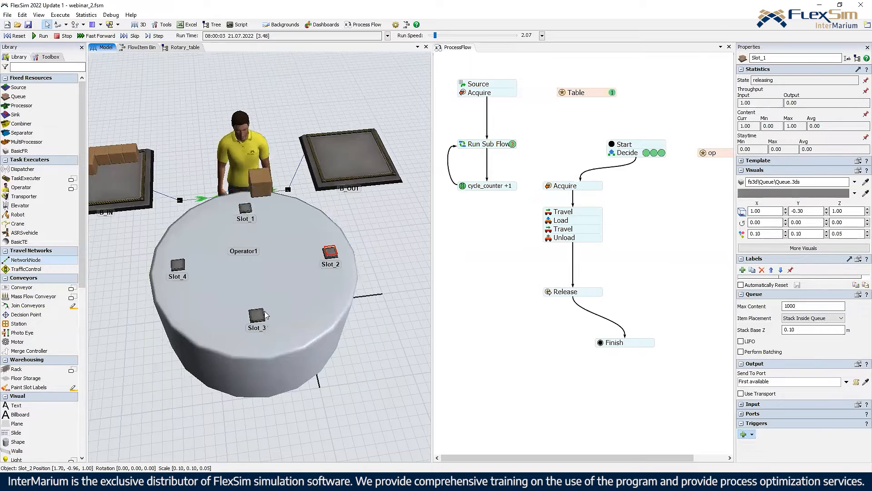
pyautogui.keyDown('shift'); pyautogui.click(257, 313); pyautogui.keyUp('shift')
pyautogui.keyDown('shift'); pyautogui.click(177, 263); pyautogui.keyUp('shift')
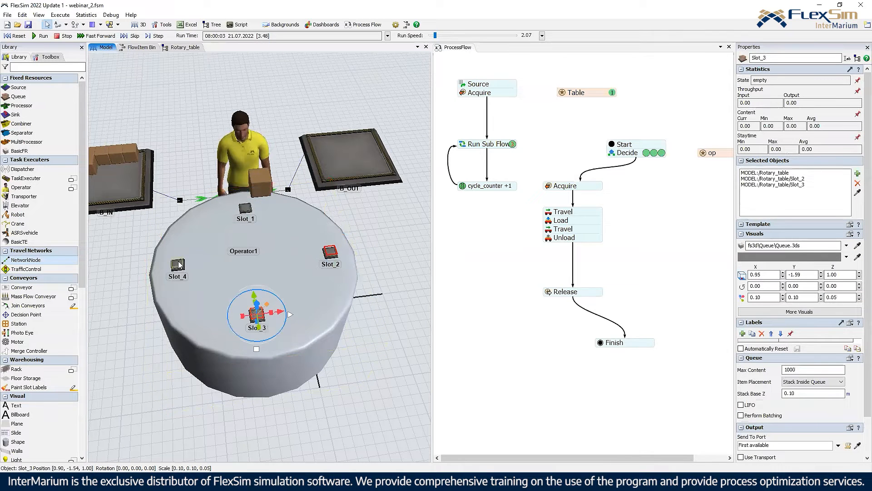
pyautogui.keyDown('ctrl'); pyautogui.click(245, 208); pyautogui.keyUp('ctrl')
pyautogui.keyDown('ctrl'); pyautogui.click(267, 160); pyautogui.keyUp('ctrl')
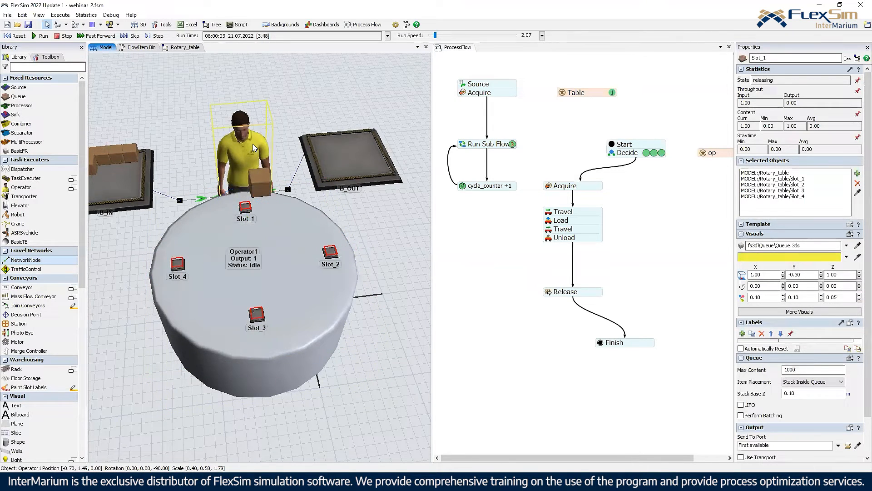
pyautogui.click(330, 253)
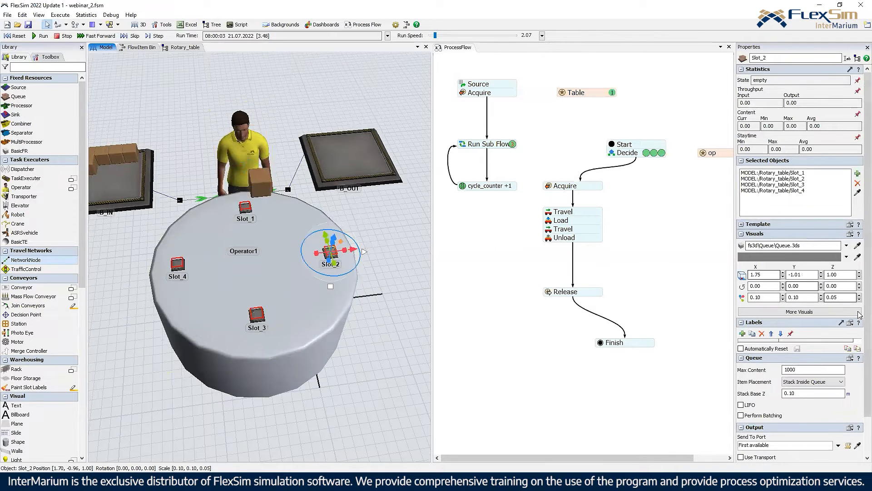
pyautogui.scroll(-3, 831, 354)
pyautogui.click(831, 342)
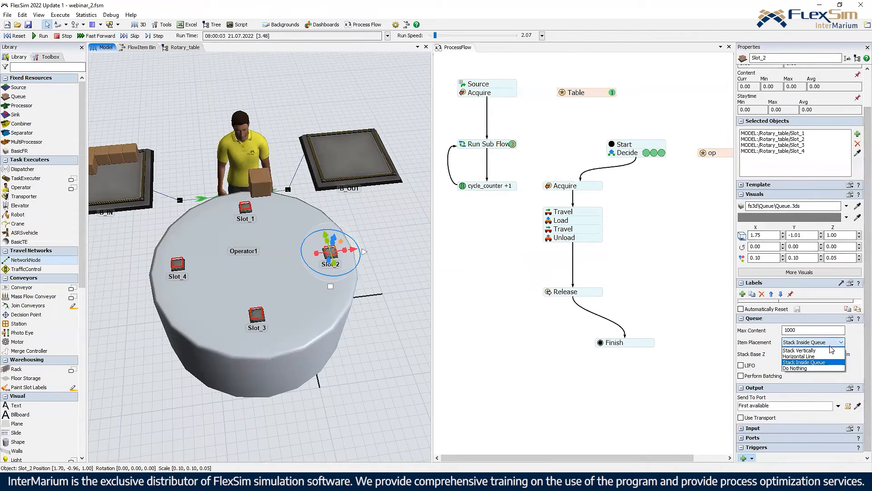
pyautogui.click(826, 367)
pyautogui.click(773, 365)
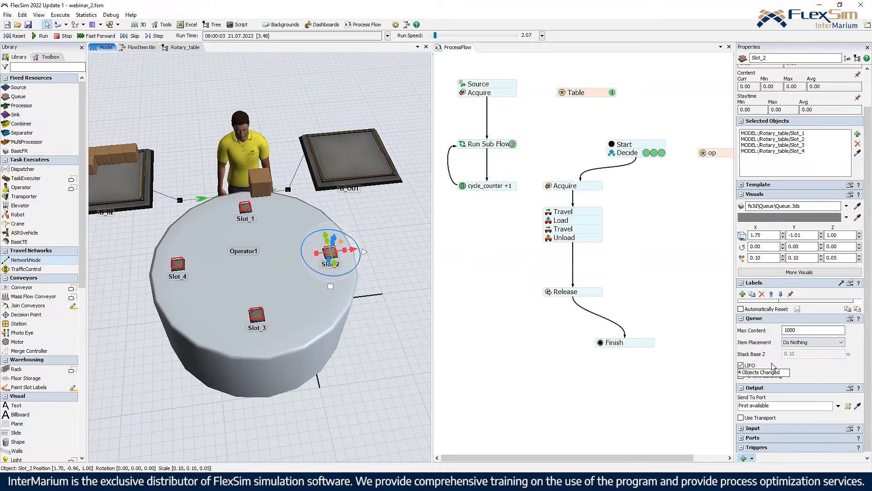
# Step: Run the model from reset to check how the box is placed in Slot_1, and reset it again
pyautogui.click(387, 222)
pyautogui.click(16, 36)
pyautogui.click(41, 36)
pyautogui.moveTo(247, 203); pyautogui.dragTo(368, 205, button='right')
pyautogui.click(20, 36)
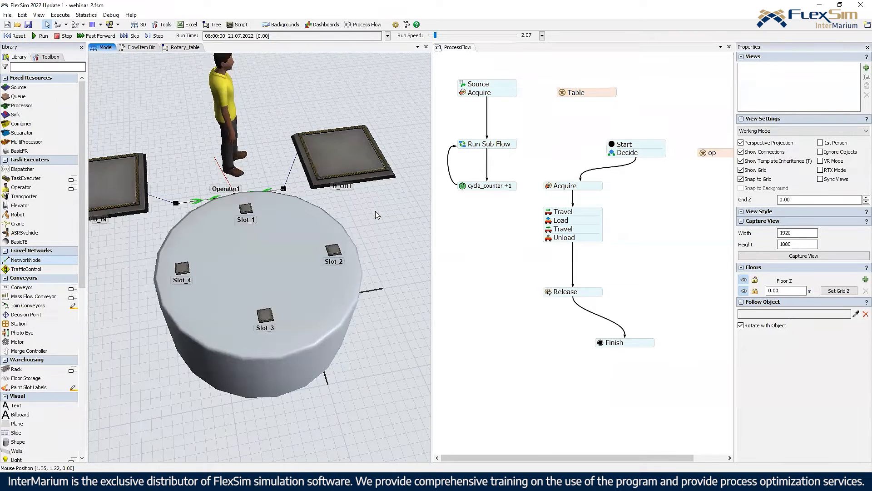
# Step: Open the item placement options of Slot_1 for review
pyautogui.click(240, 218)
pyautogui.click(833, 237)
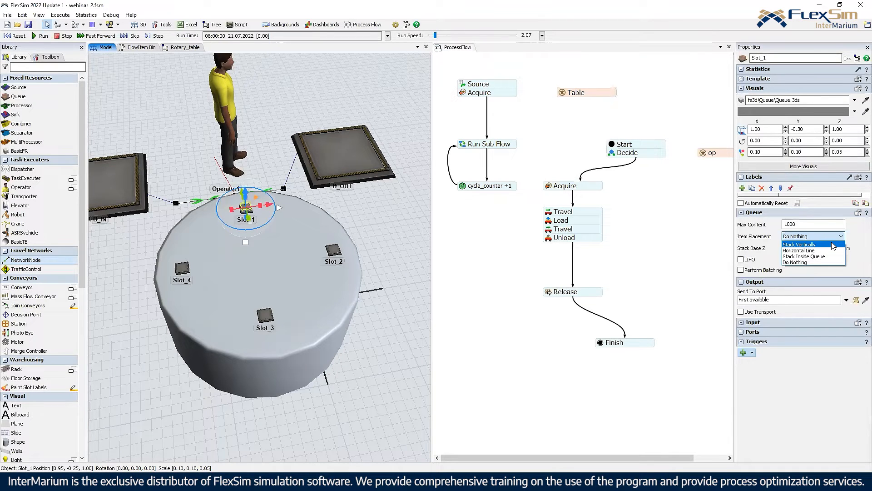
pyautogui.click(277, 104)
pyautogui.moveTo(276, 105); pyautogui.dragTo(274, 147, button='right')
# Step: Rerun the model and examine the box on Slot_1 from above, and reset the model
pyautogui.click(17, 36)
pyautogui.moveTo(278, 181); pyautogui.dragTo(274, 194, button='right')
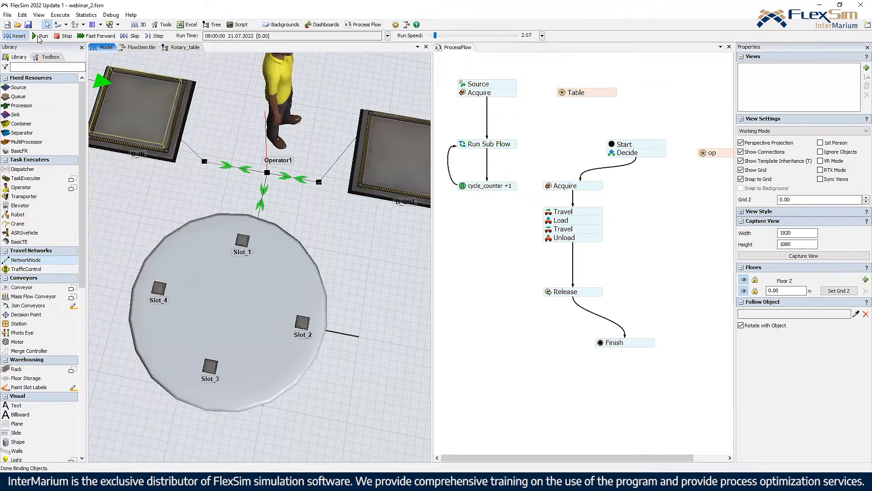
pyautogui.click(41, 36)
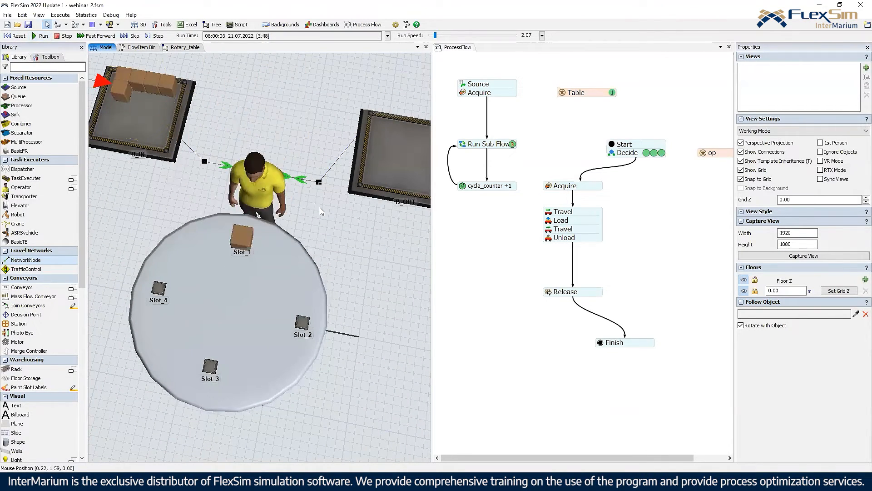
pyautogui.click(23, 38)
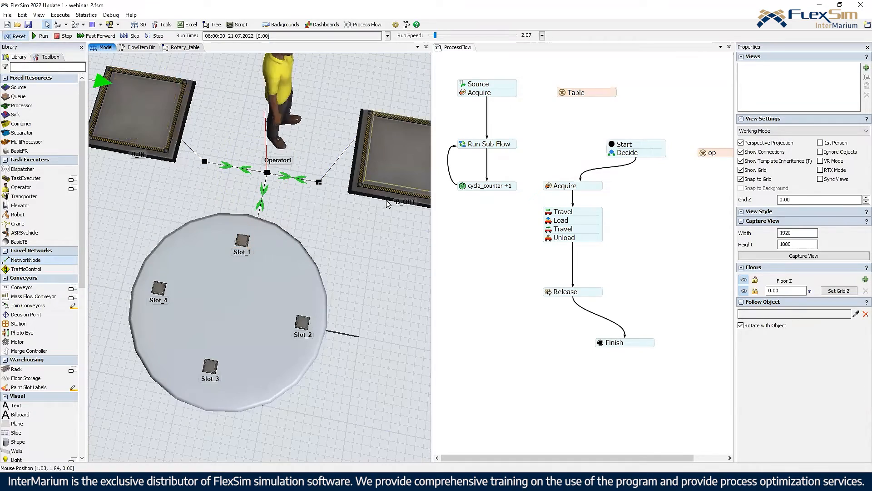
# Step: Run the model with the queues, table and robot in view, examine the waiting tokens at Decide, and reset it
pyautogui.moveTo(391, 253); pyautogui.dragTo(384, 249, button='right')
pyautogui.scroll(-3, 382, 250)
pyautogui.click(382, 251)
pyautogui.moveTo(328, 258); pyautogui.dragTo(340, 267, button='right')
pyautogui.click(40, 35)
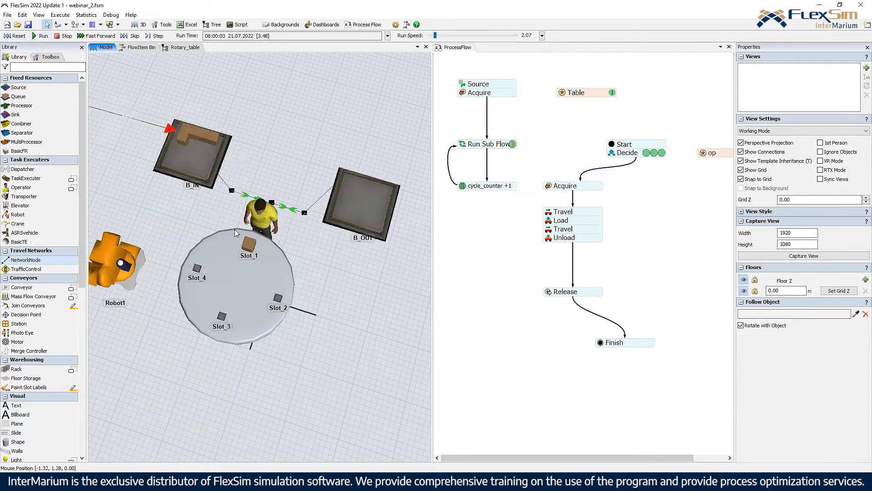
pyautogui.click(655, 158)
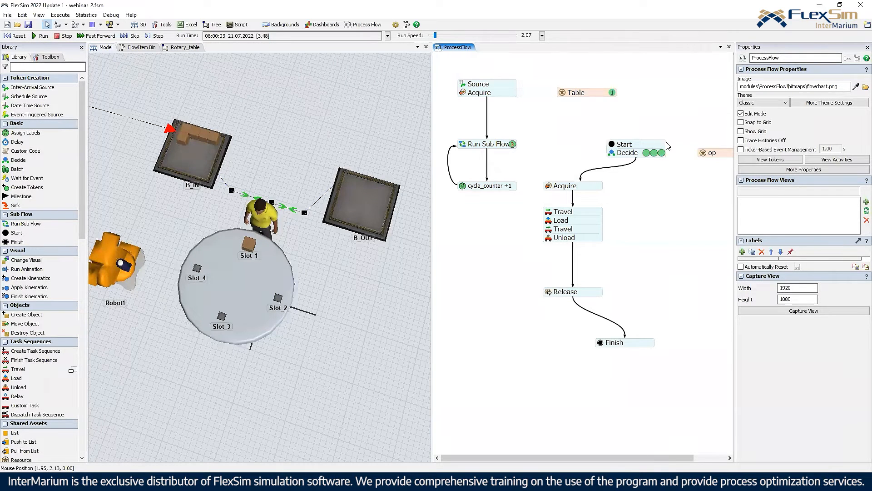
pyautogui.click(15, 36)
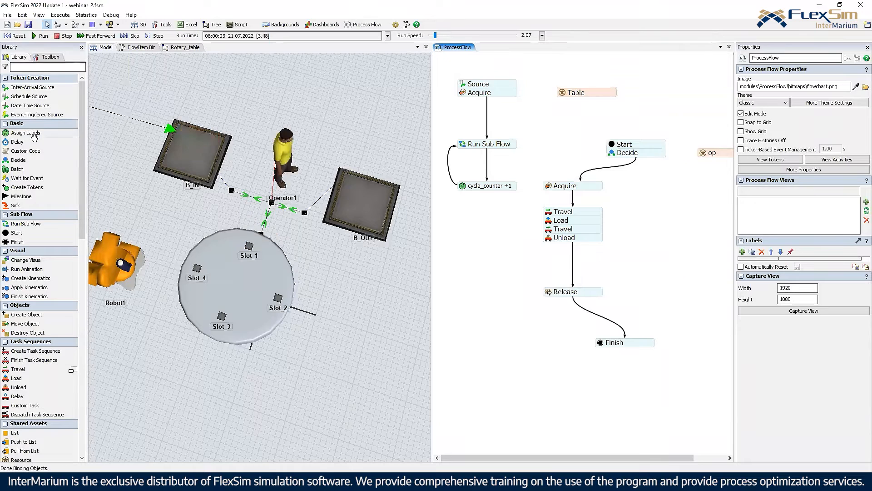
# Step: Add a Delay activity of 30 s to the sub flow, linked from Decide and on to Finish
pyautogui.moveTo(667, 224); pyautogui.dragTo(667, 224)
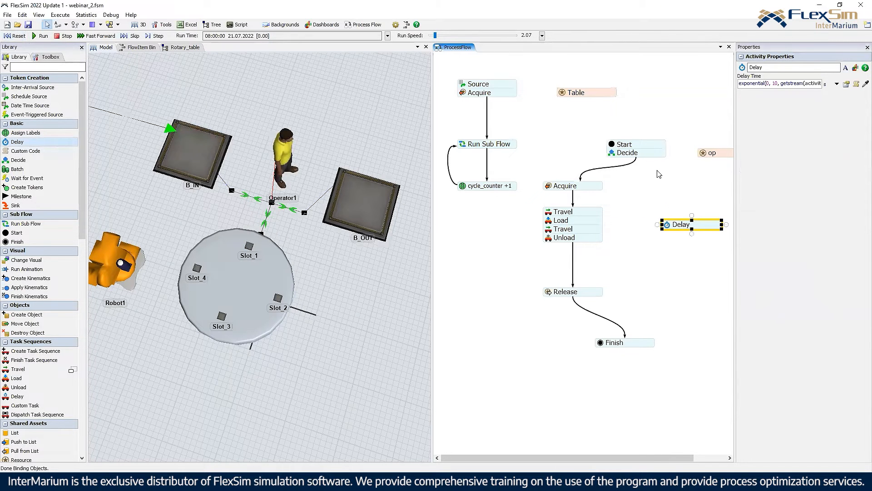
pyautogui.moveTo(656, 161); pyautogui.dragTo(627, 341)
pyautogui.moveTo(670, 227)
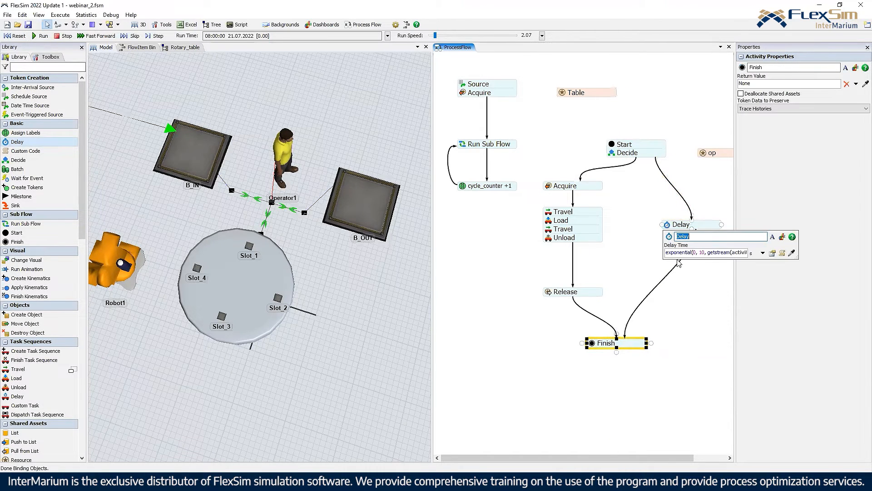
pyautogui.click(688, 255)
pyautogui.hotkey('ctrl', 'a')
pyautogui.write('30')
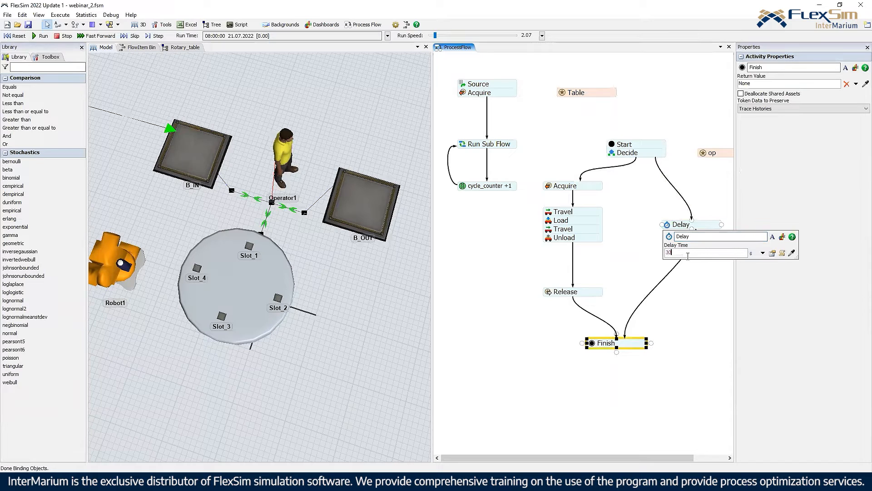
pyautogui.click(648, 264)
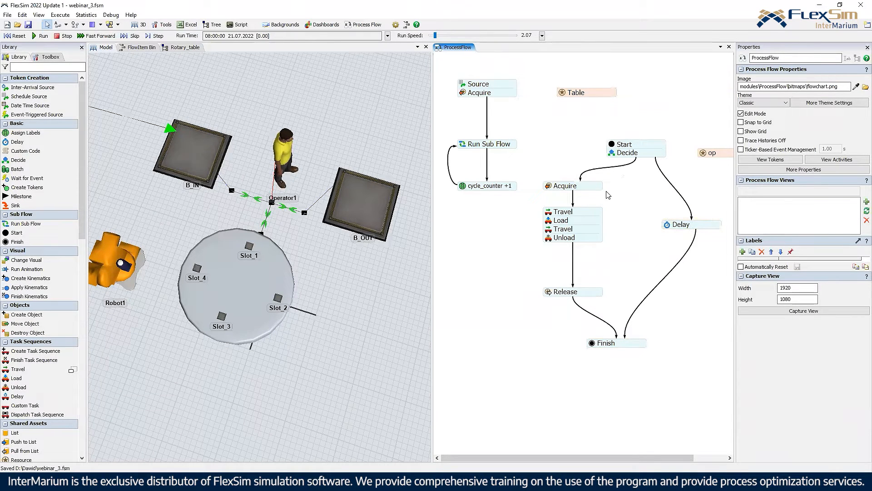
# Step: Run the model while adjusting the run speed to check the tokens passing through Delay, and reset it
pyautogui.click(40, 36)
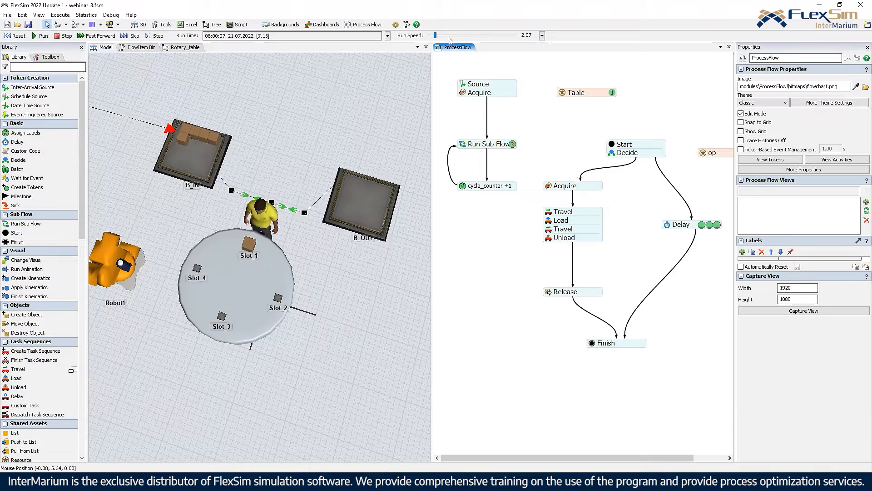
pyautogui.moveTo(435, 35); pyautogui.dragTo(443, 36)
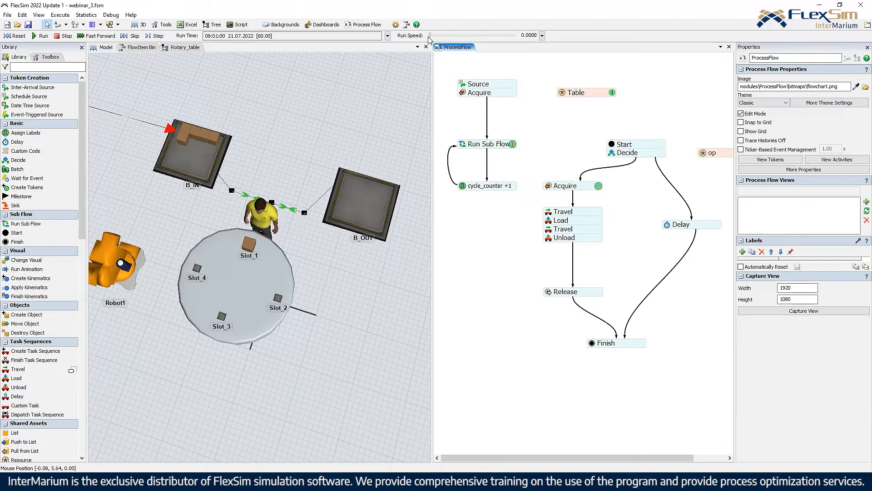
pyautogui.click(10, 36)
# Step: Move the cycle_counter activity further down and delete the connector leading to it from Run Sub Flow
pyautogui.moveTo(481, 204); pyautogui.dragTo(529, 263)
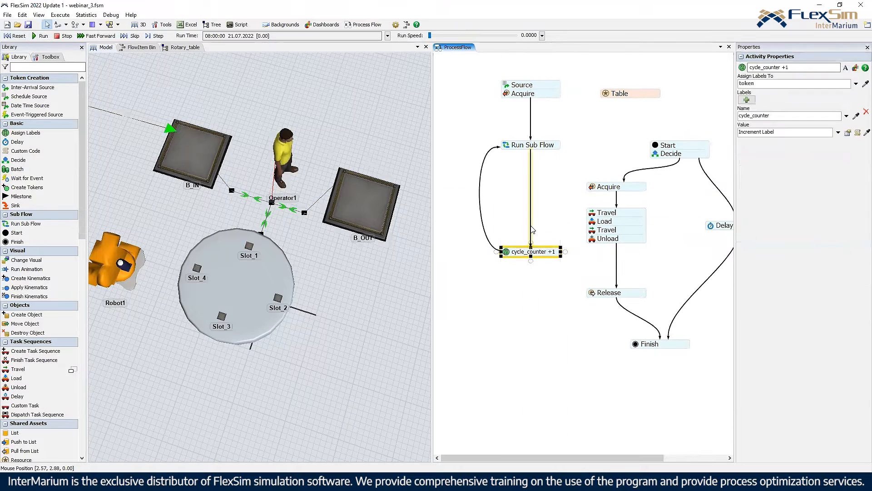
pyautogui.click(531, 227)
pyautogui.click(521, 214)
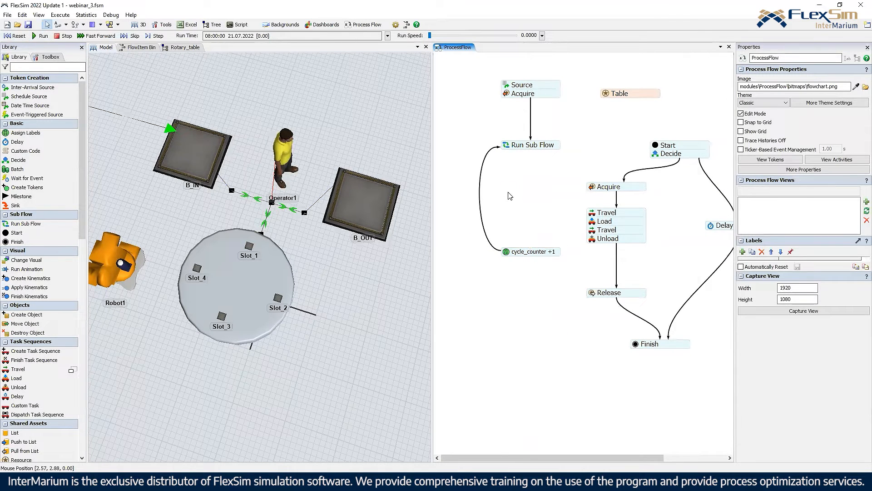
# Step: Add a Create Kinematics activity between Run Sub Flow and cycle_counter, with the token label rotary as its object
pyautogui.doubleClick(509, 196)
pyautogui.click(559, 125)
pyautogui.moveTo(536, 198); pyautogui.dragTo(527, 192)
pyautogui.doubleClick(507, 207)
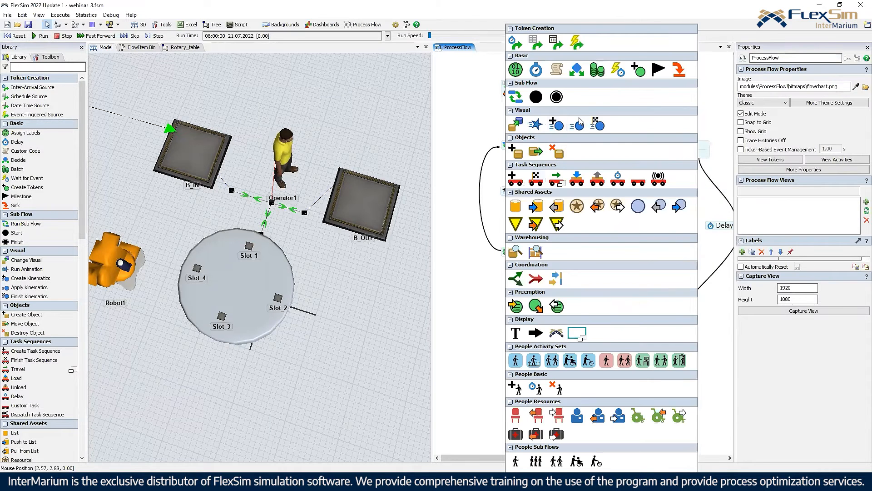
pyautogui.doubleClick(507, 195)
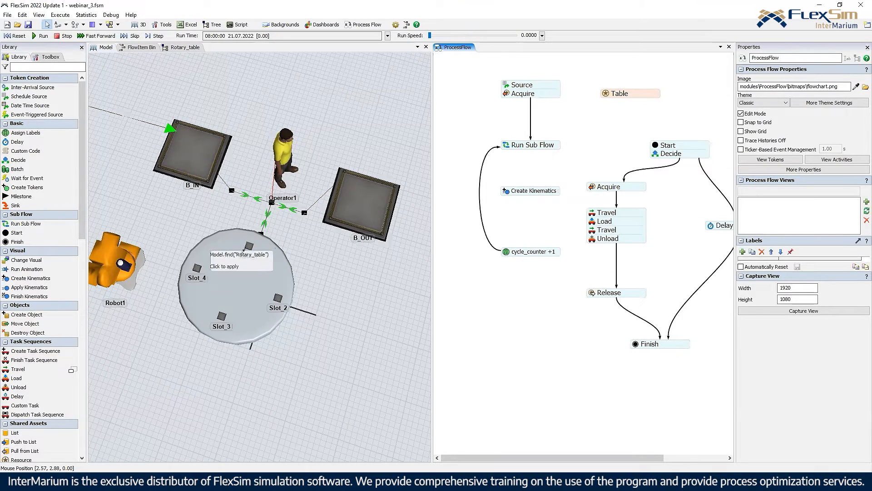
pyautogui.click(620, 262)
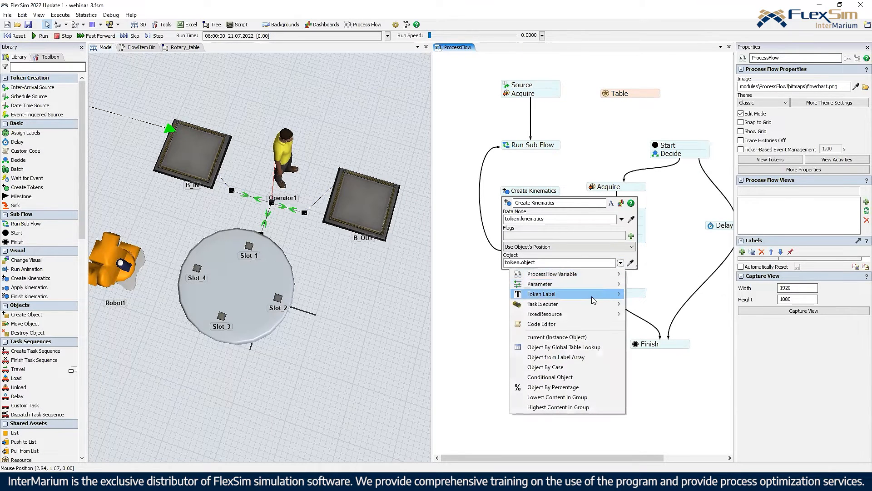
pyautogui.moveTo(593, 295)
pyautogui.click(667, 344)
pyautogui.click(517, 304)
# Step: Attach an Apply Kinematics activity below Create Kinematics and set its type to Rotate
pyautogui.moveTo(524, 193); pyautogui.dragTo(524, 188)
pyautogui.doubleClick(512, 203)
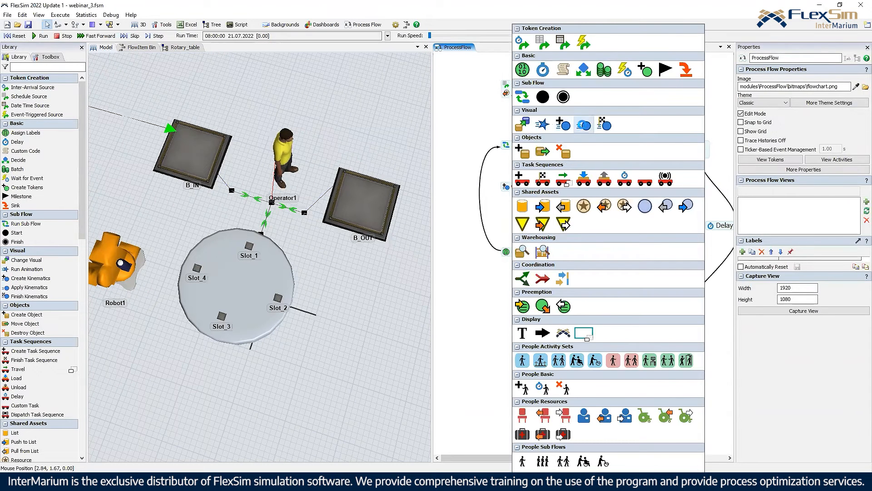
pyautogui.click(583, 125)
pyautogui.click(507, 199)
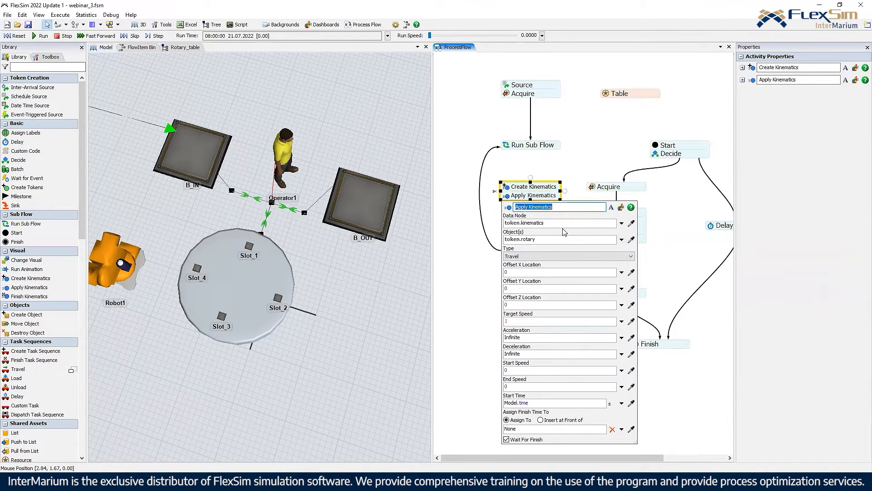
pyautogui.click(533, 256)
pyautogui.click(540, 270)
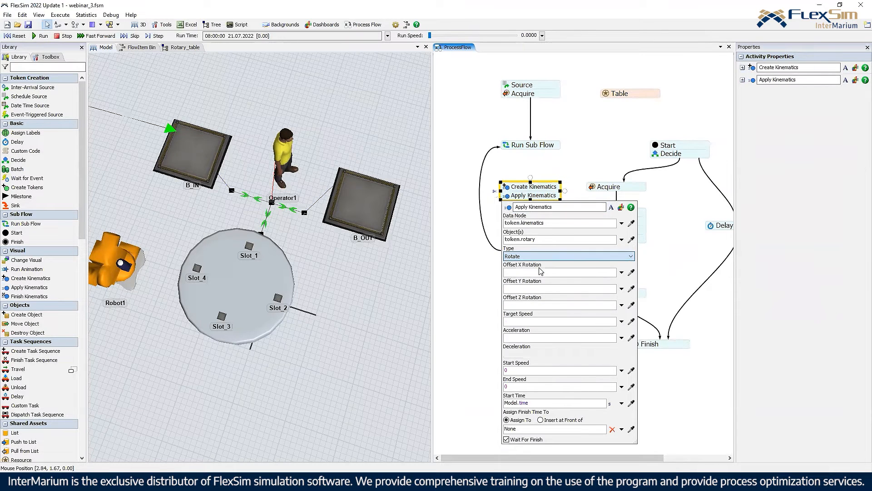
# Step: Set the Apply Kinematics offset Z rotation to 360/token.rotary.subnodes.length and its target speed to 15
pyautogui.click(537, 304)
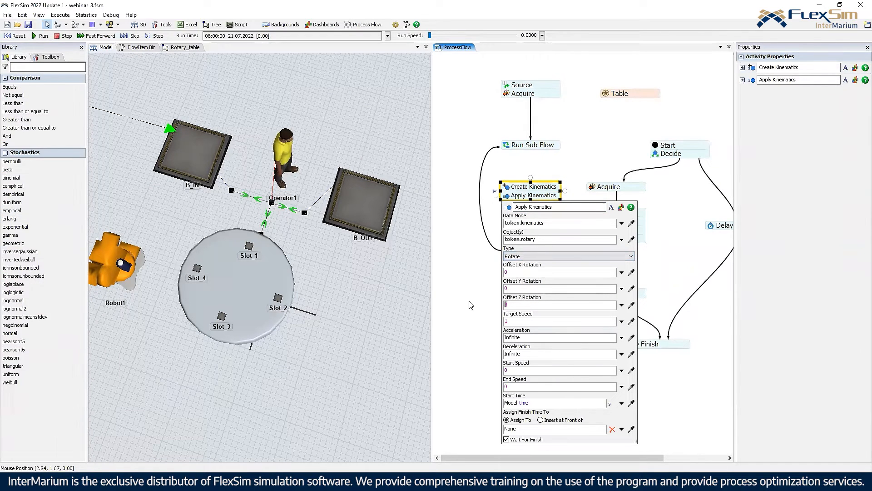
pyautogui.write('360/token')
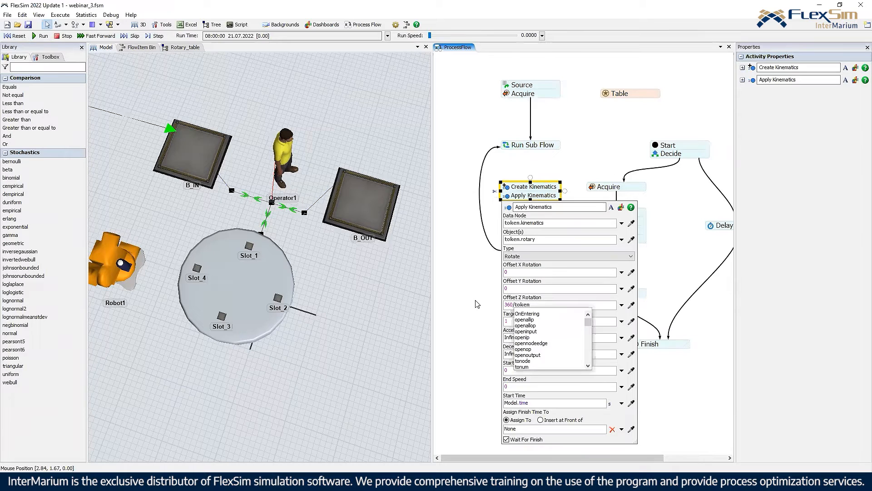
pyautogui.write('.')
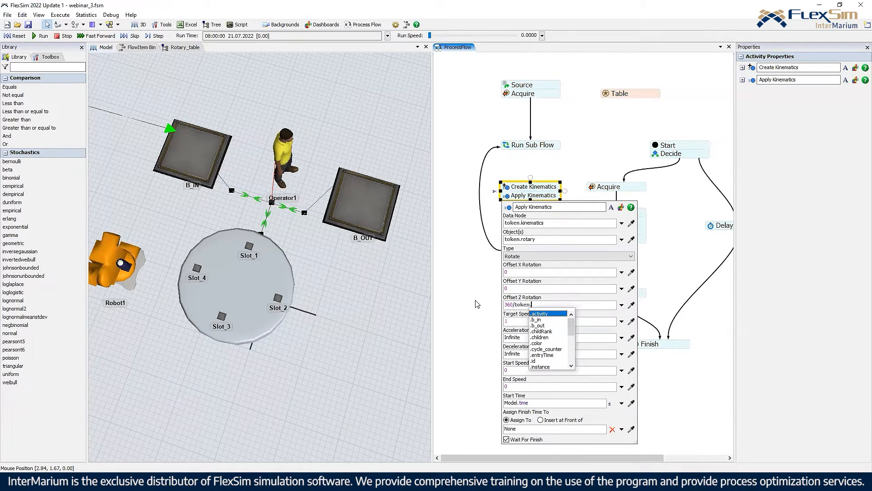
pyautogui.write('rotar')
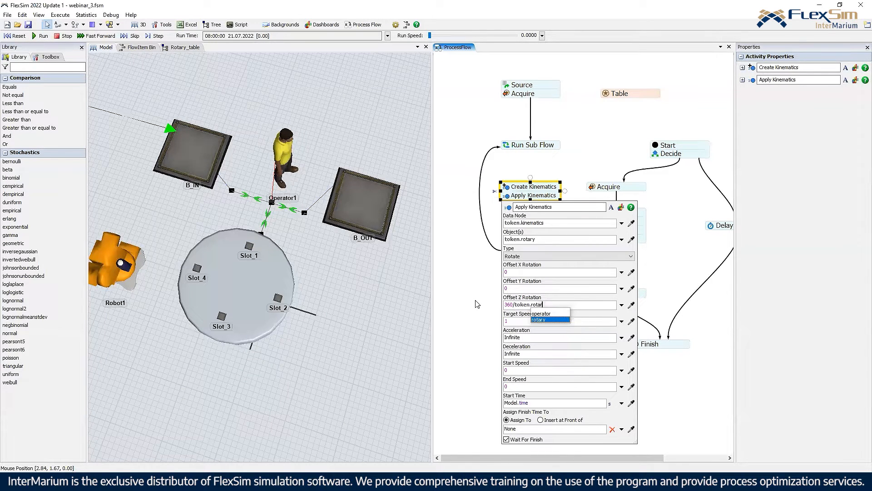
pyautogui.write('y.subnodes.length')
pyautogui.click(508, 320)
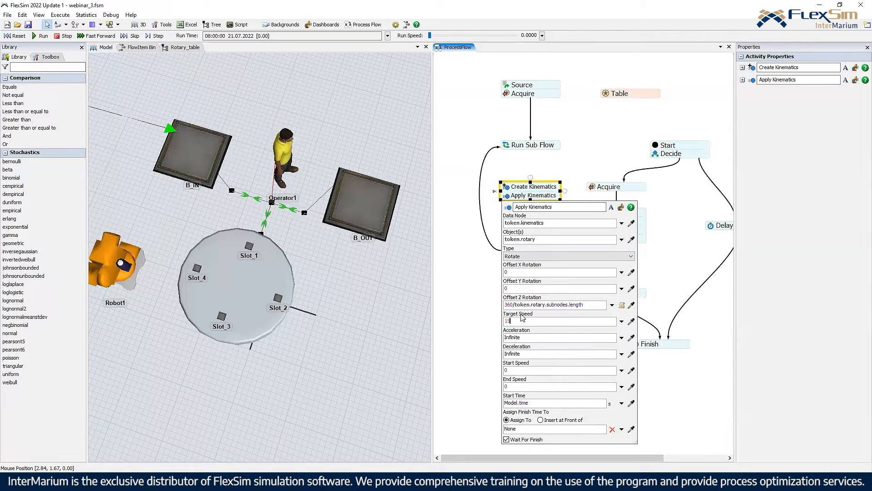
pyautogui.click(486, 303)
# Step: Attach Finish Kinematics to the kinematics block and connect Run Sub Flow through the block to cycle_counter
pyautogui.doubleClick(543, 216)
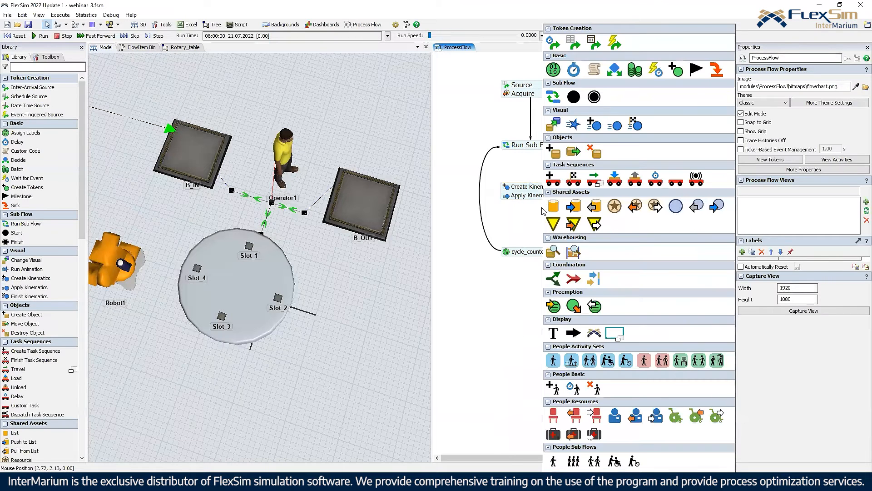
pyautogui.click(634, 128)
pyautogui.moveTo(557, 216); pyautogui.dragTo(515, 207)
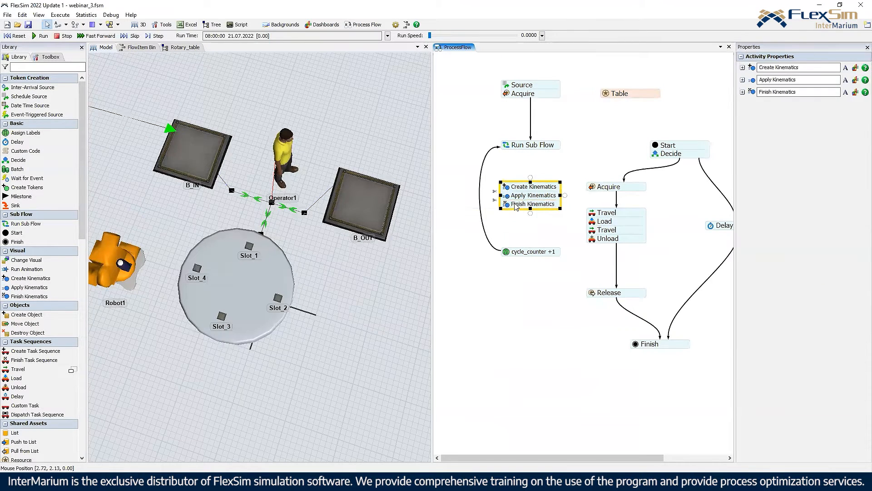
pyautogui.click(507, 205)
pyautogui.click(582, 169)
pyautogui.moveTo(530, 149); pyautogui.dragTo(531, 249)
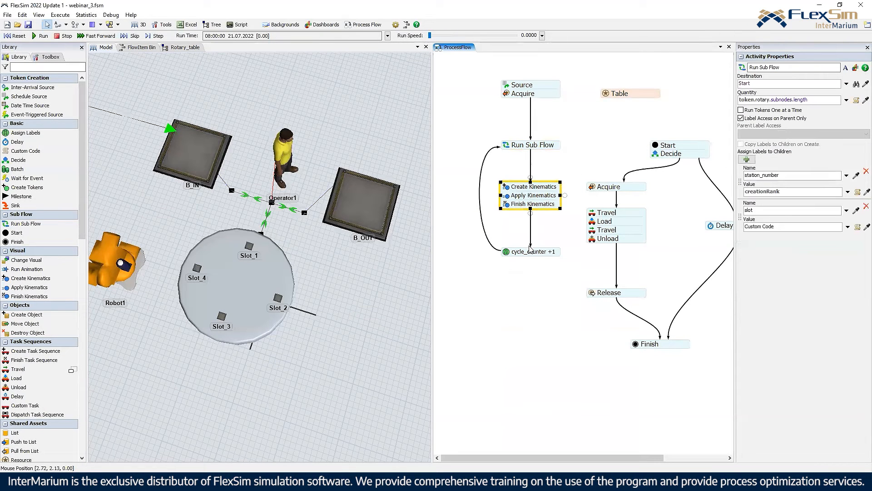
pyautogui.click(530, 273)
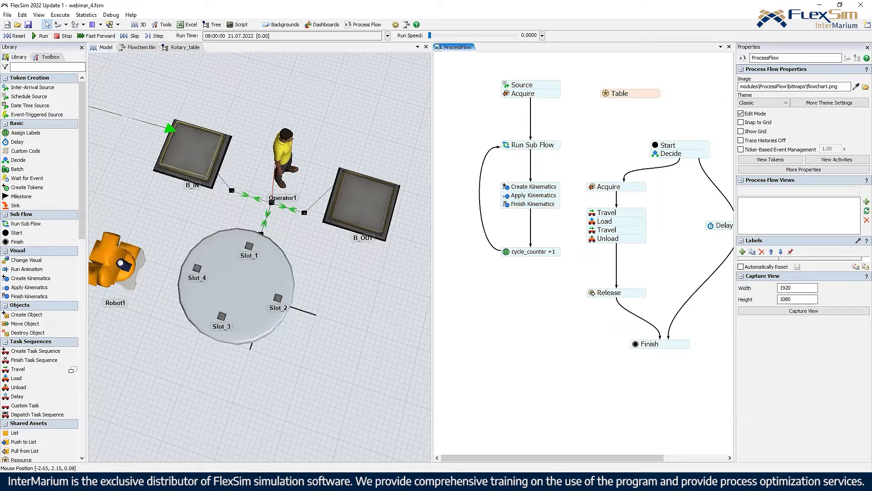
# Step: Reset and run the model at run speed 2.86, examine the table rotation and sub flow tokens, and stop it
pyautogui.click(14, 36)
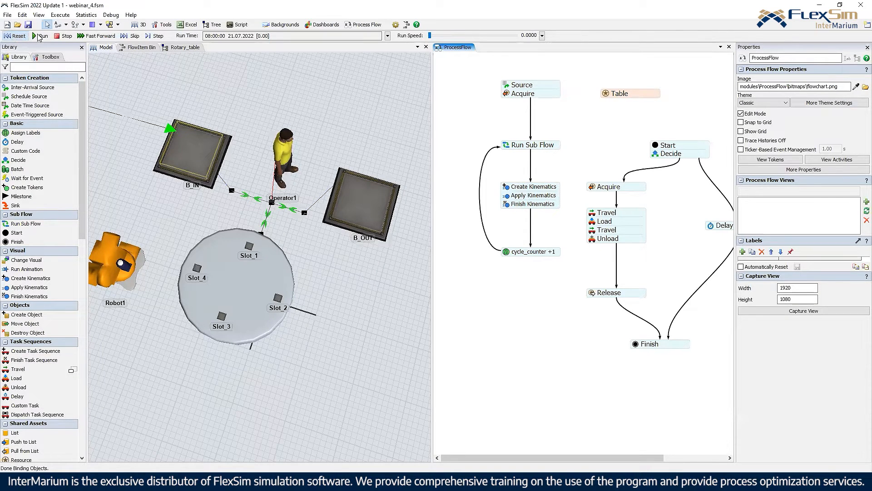
pyautogui.click(43, 36)
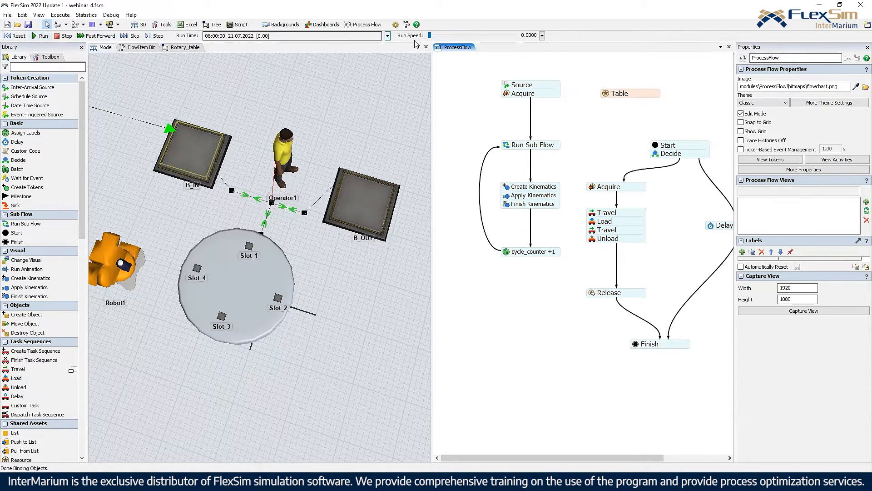
pyautogui.moveTo(429, 35); pyautogui.dragTo(438, 37)
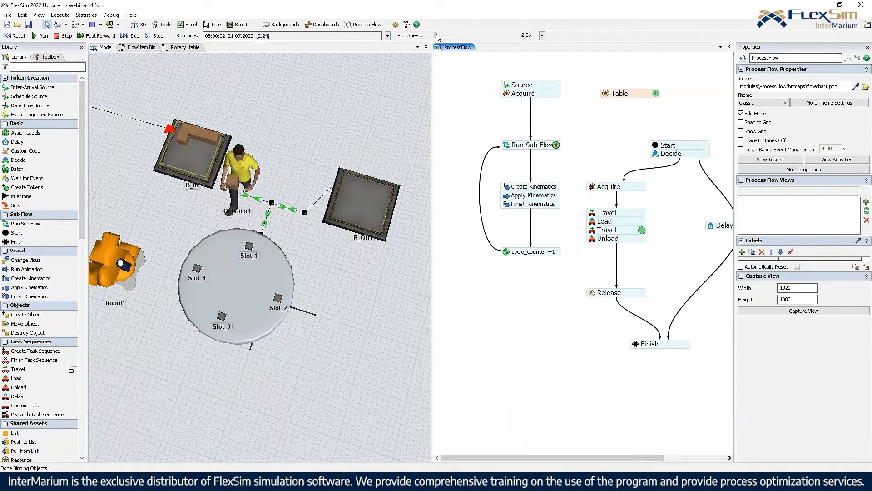
pyautogui.moveTo(659, 203); pyautogui.dragTo(582, 177)
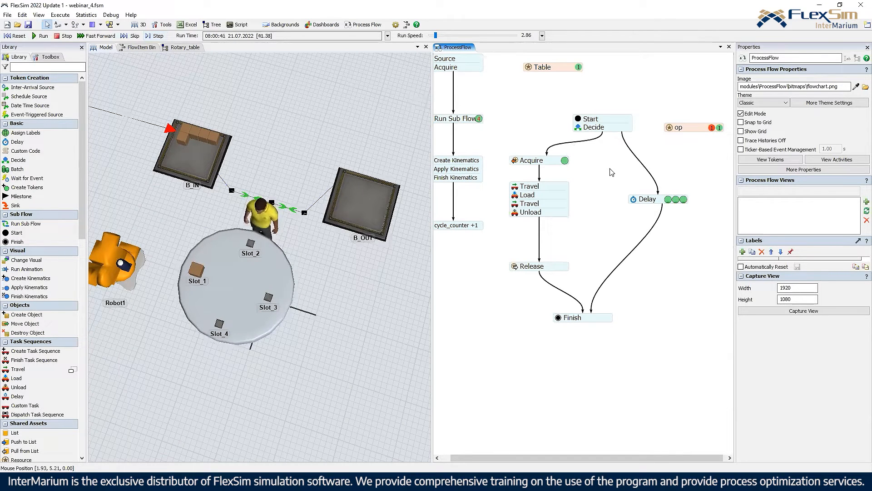
pyautogui.click(67, 36)
# Step: Set the resources assigned to the Release activity to token.operator
pyautogui.click(516, 268)
pyautogui.doubleClick(555, 295)
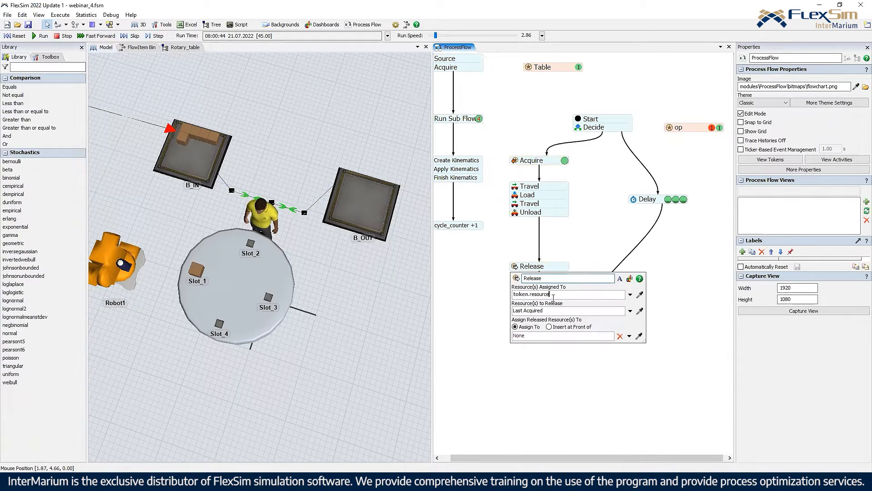
pyautogui.write('oper')
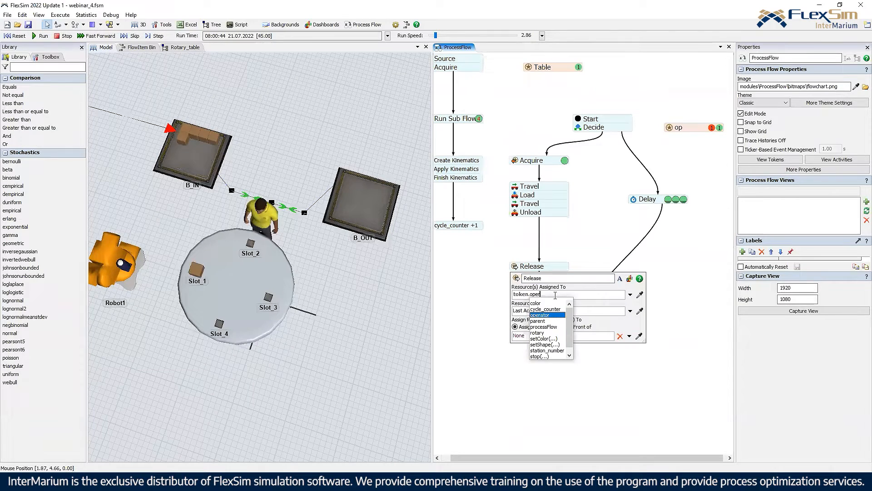
pyautogui.press('Return')
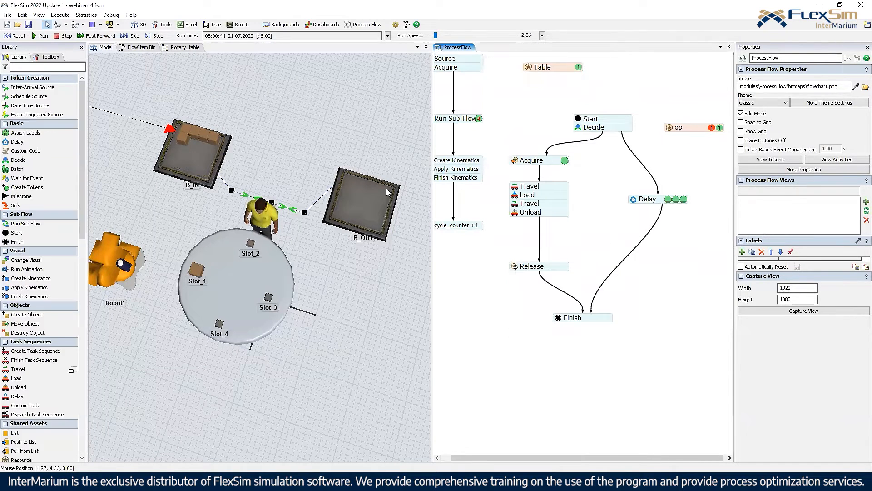
# Step: Rerun the model from reset, stop it, and advance it event by event until the delays end
pyautogui.click(16, 36)
pyautogui.click(41, 36)
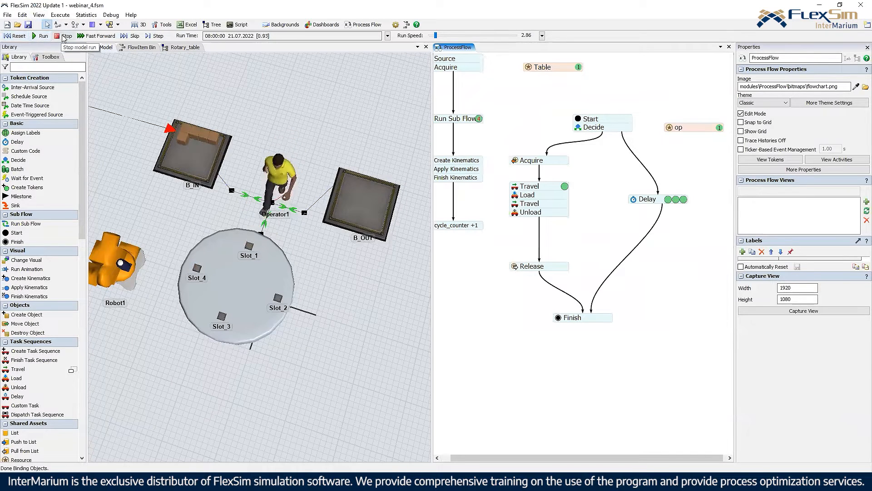
pyautogui.click(64, 36)
pyautogui.click(159, 36)
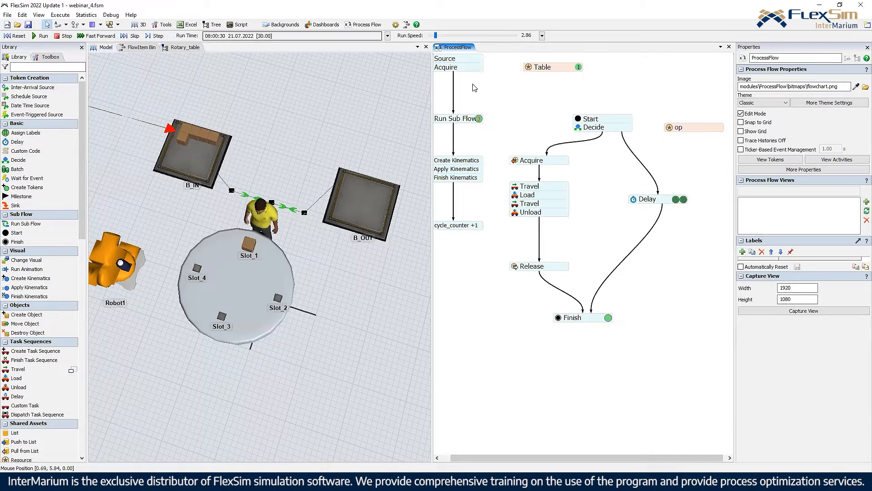
# Step: Set the run speed to 1.00 and resume the run to examine the rotating table and operator from the side
pyautogui.moveTo(436, 36); pyautogui.dragTo(433, 35)
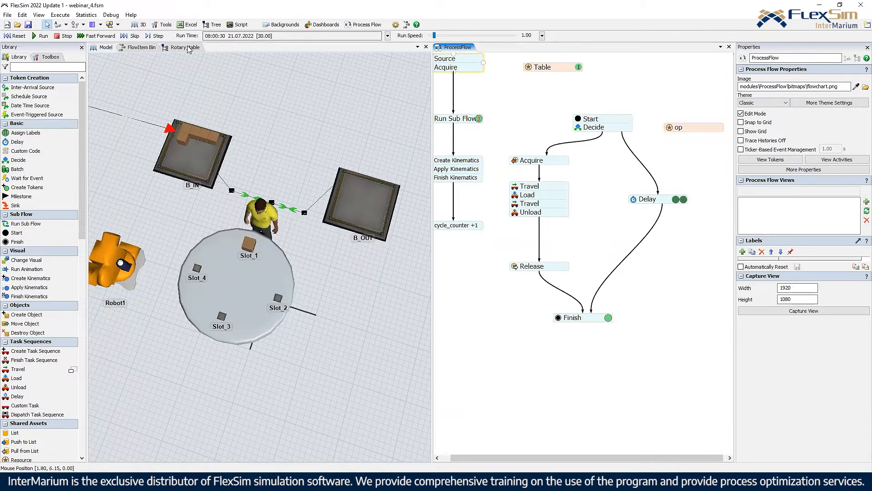
pyautogui.click(35, 36)
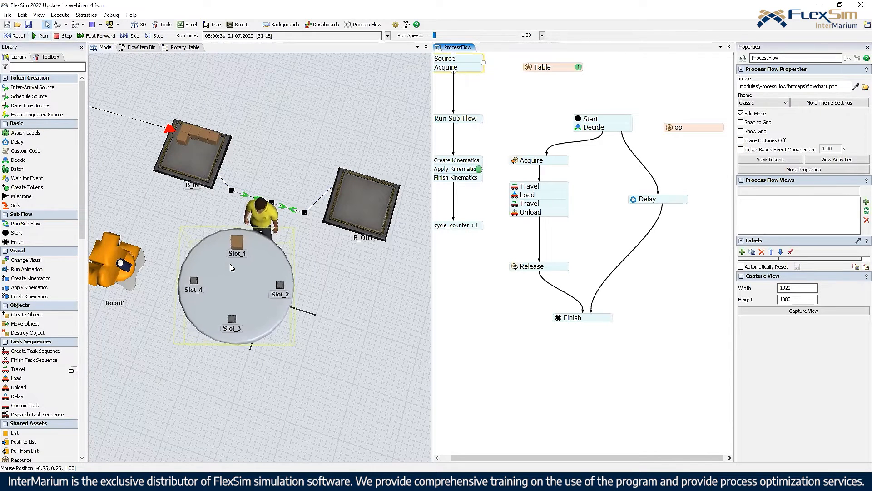
pyautogui.moveTo(279, 296); pyautogui.dragTo(295, 359, button='right')
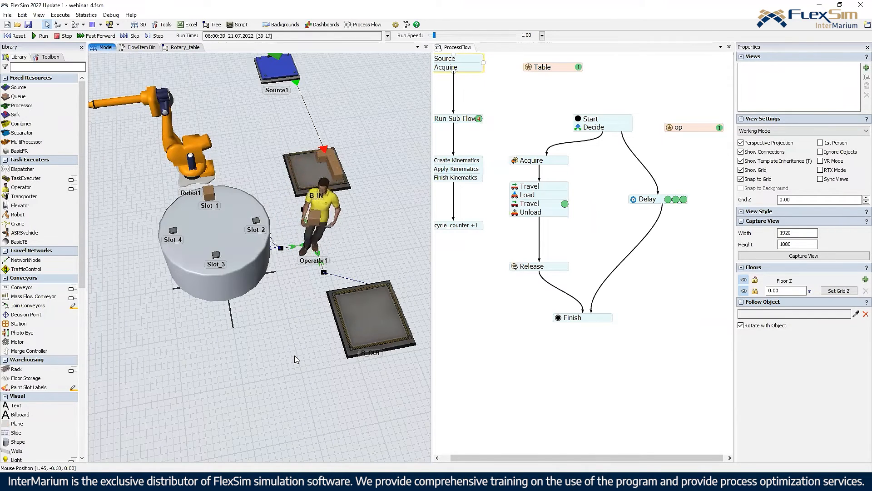
# Step: Examine the table and operator from another angle, raise the run speed to 5.07, and stop the run after the table's full rotation
pyautogui.moveTo(296, 359); pyautogui.dragTo(252, 224, button='right')
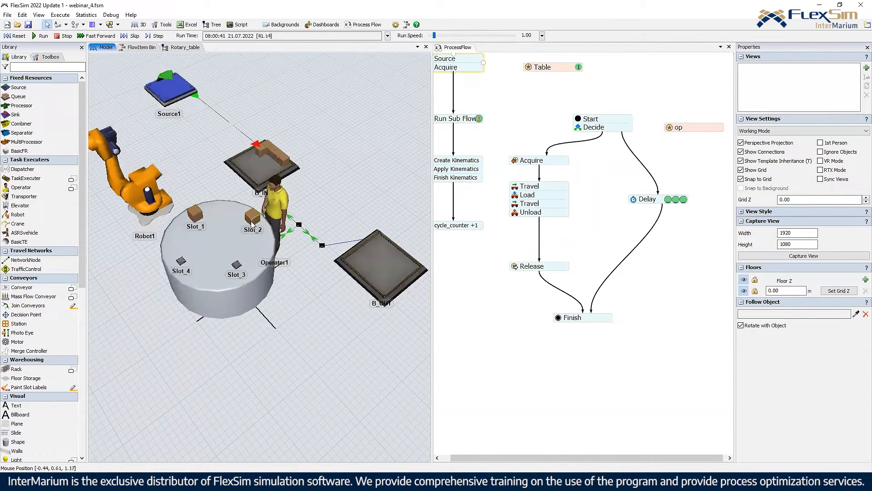
pyautogui.click(162, 37)
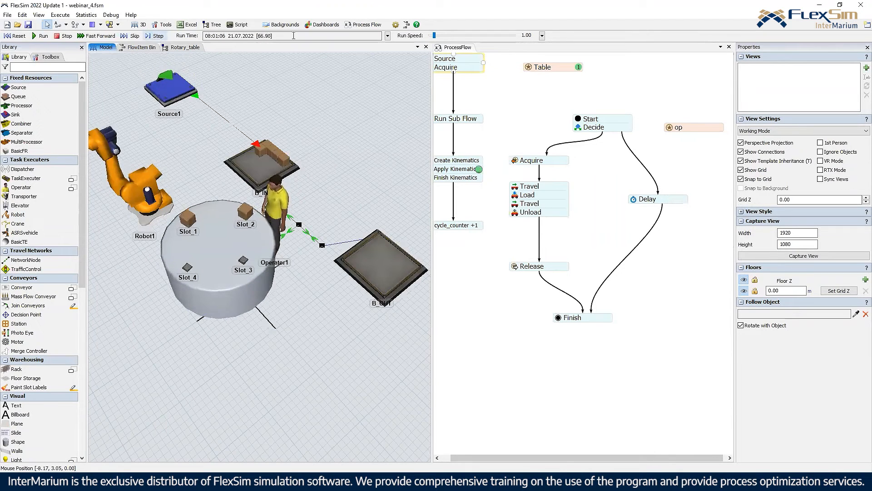
pyautogui.moveTo(435, 36); pyautogui.dragTo(437, 35)
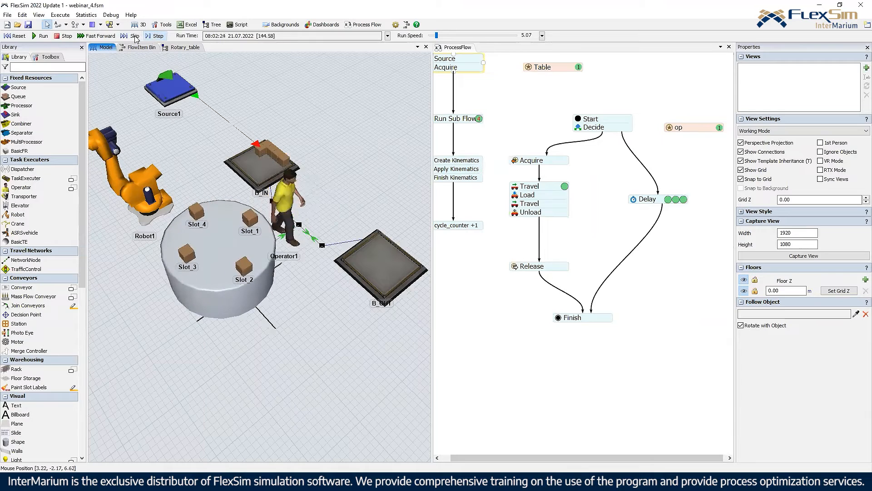
pyautogui.click(63, 39)
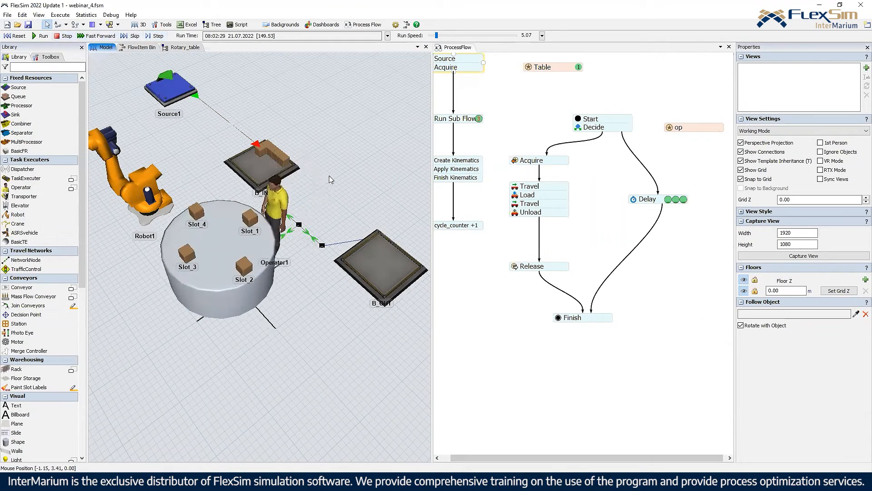
# Step: Pull the overlapping boxes on Slot_1 apart to examine them from several angles, and reset the model
pyautogui.scroll(10, 259, 203)
pyautogui.moveTo(260, 279); pyautogui.dragTo(289, 289)
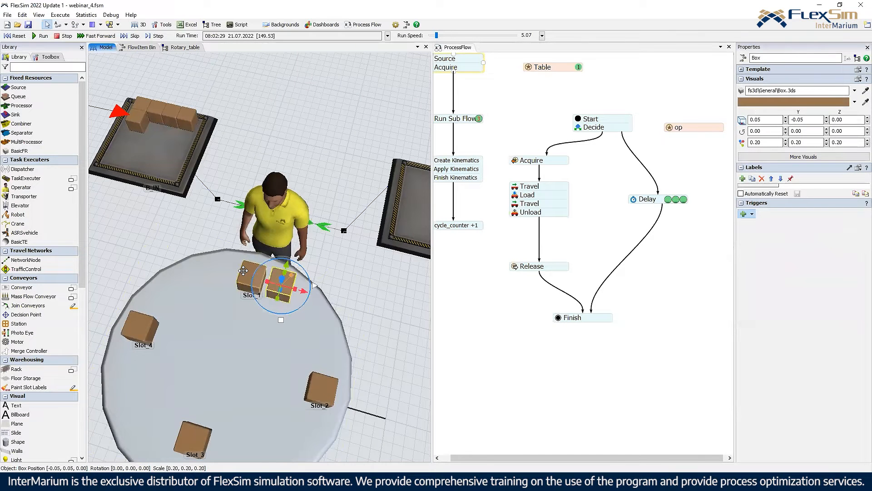
pyautogui.moveTo(243, 271); pyautogui.dragTo(227, 268)
pyautogui.moveTo(281, 285); pyautogui.dragTo(263, 281)
pyautogui.moveTo(326, 281); pyautogui.dragTo(334, 262, button='right')
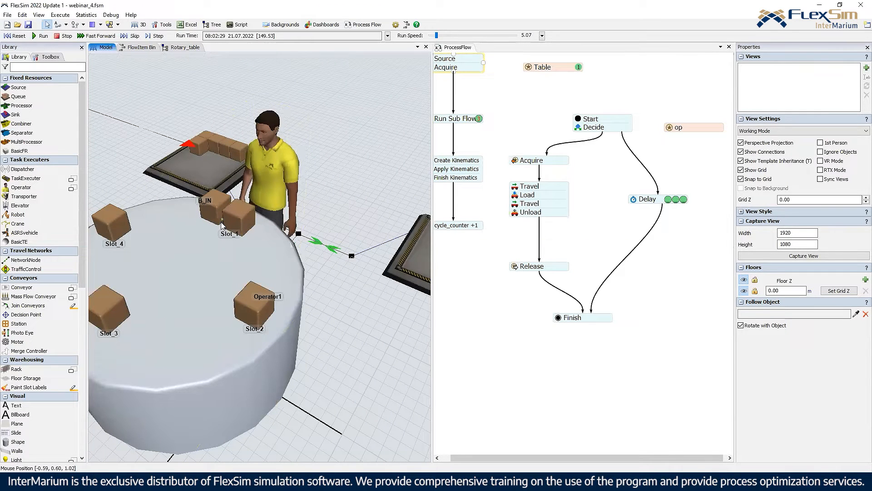
pyautogui.moveTo(352, 297); pyautogui.dragTo(373, 335, button='right')
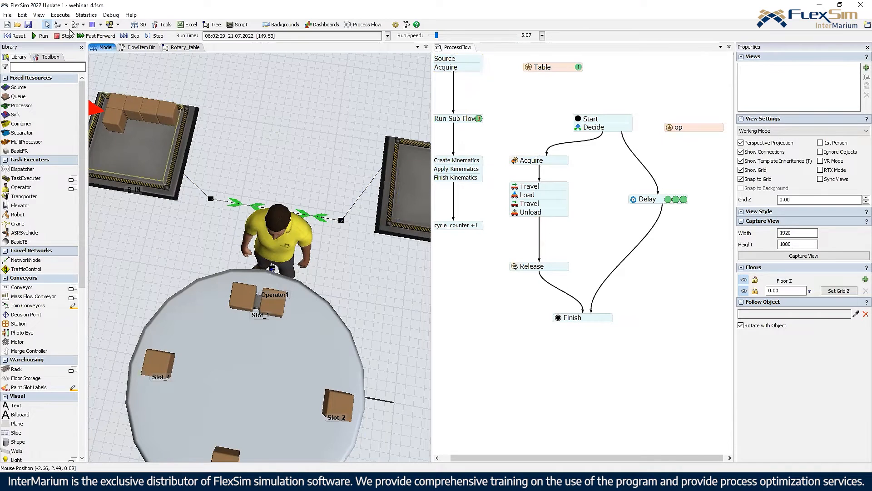
pyautogui.click(20, 38)
pyautogui.moveTo(313, 293); pyautogui.dragTo(243, 270, button='right')
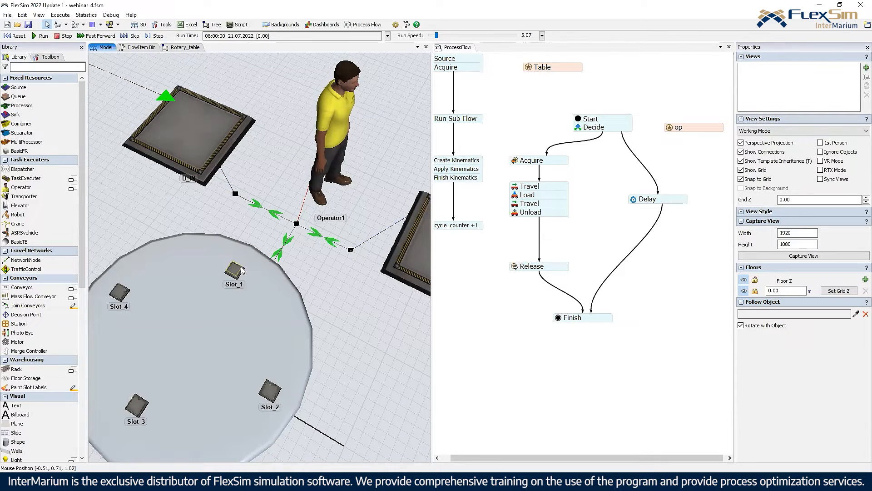
# Step: Move the Finish, Release and Travel-to-Unload activities down to make room below the sub flow's Acquire activity
pyautogui.moveTo(572, 317); pyautogui.dragTo(572, 373)
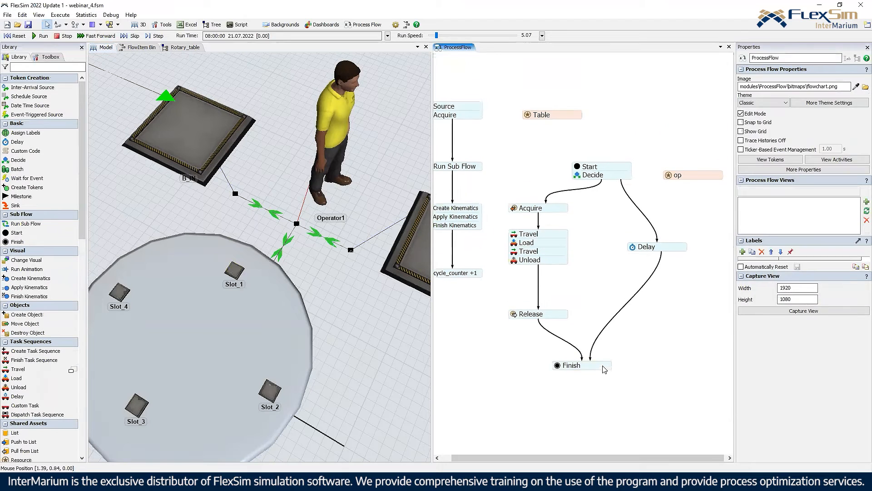
pyautogui.moveTo(541, 257); pyautogui.dragTo(541, 317)
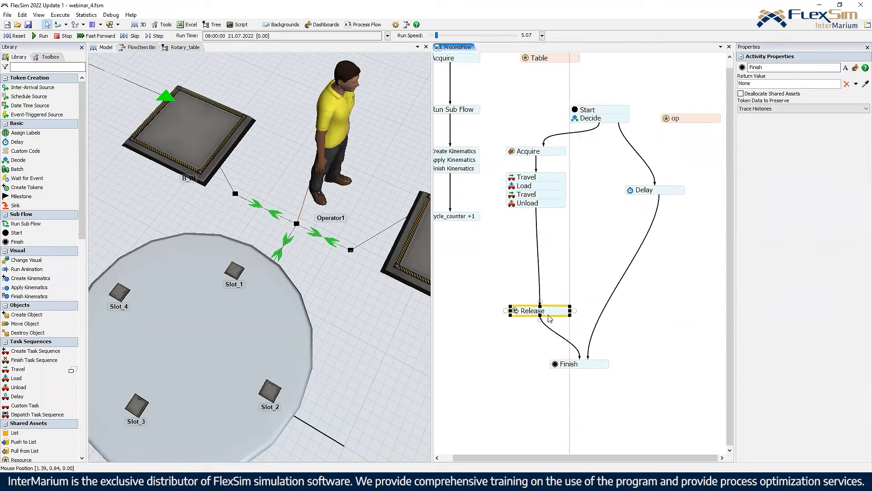
pyautogui.moveTo(547, 206); pyautogui.dragTo(548, 260)
pyautogui.moveTo(551, 315); pyautogui.dragTo(547, 321)
pyautogui.moveTo(548, 261); pyautogui.dragTo(543, 298)
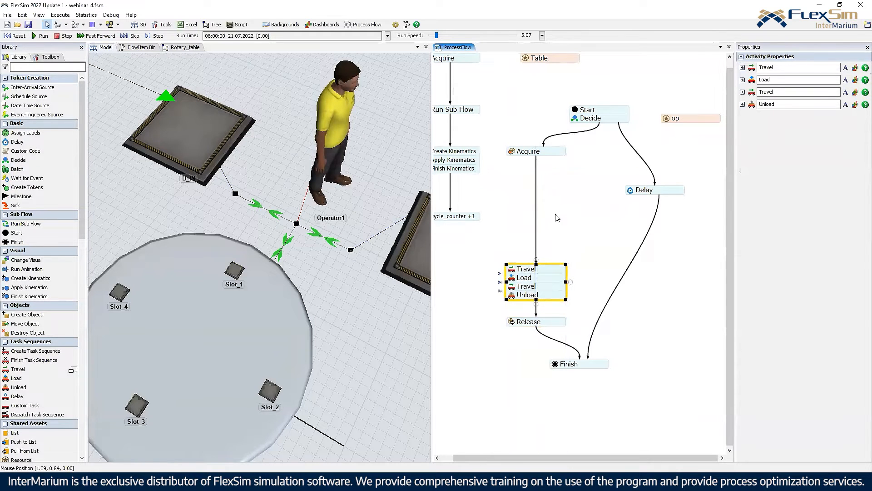
# Step: Add a Decide activity below Acquire in the sub flow and reroute Acquire's outgoing connector to it
pyautogui.doubleClick(565, 181)
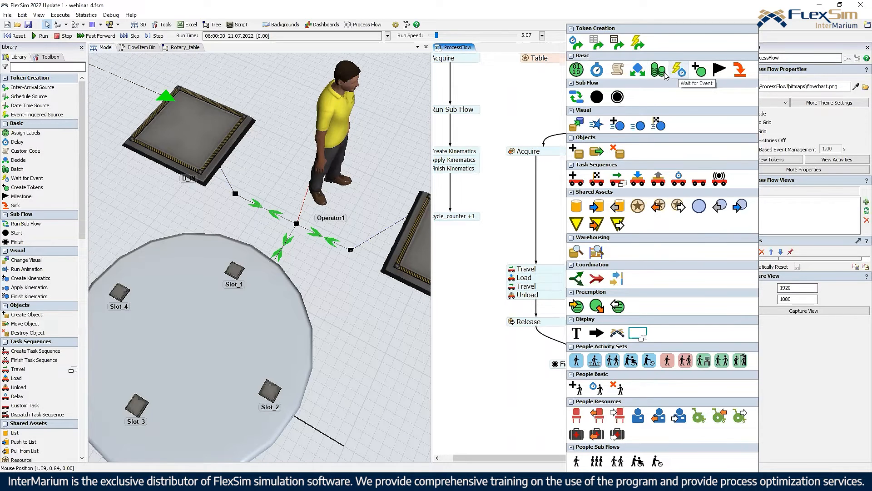
pyautogui.click(638, 71)
pyautogui.moveTo(591, 186); pyautogui.dragTo(533, 181)
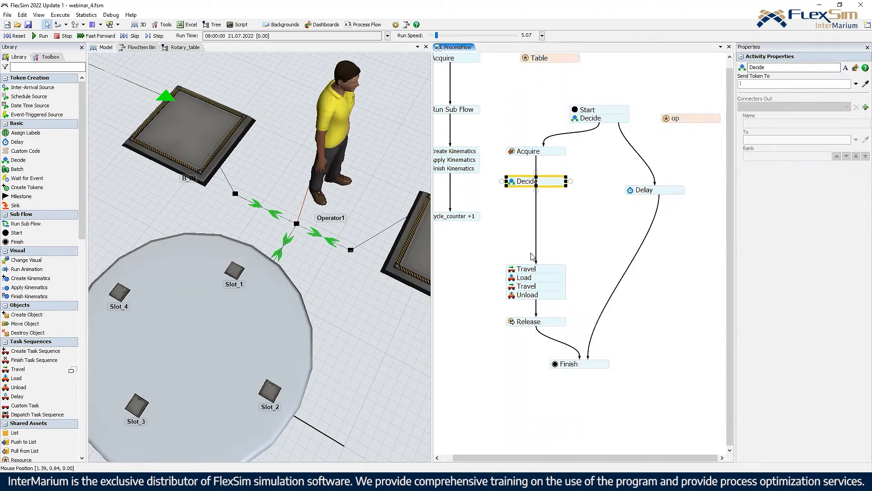
pyautogui.moveTo(536, 264); pyautogui.dragTo(537, 177)
# Step: Make the new Decide activity send tokens conditionally on token.slot.subnodes.length>0, with 1 for true and 2 for false
pyautogui.click(512, 178)
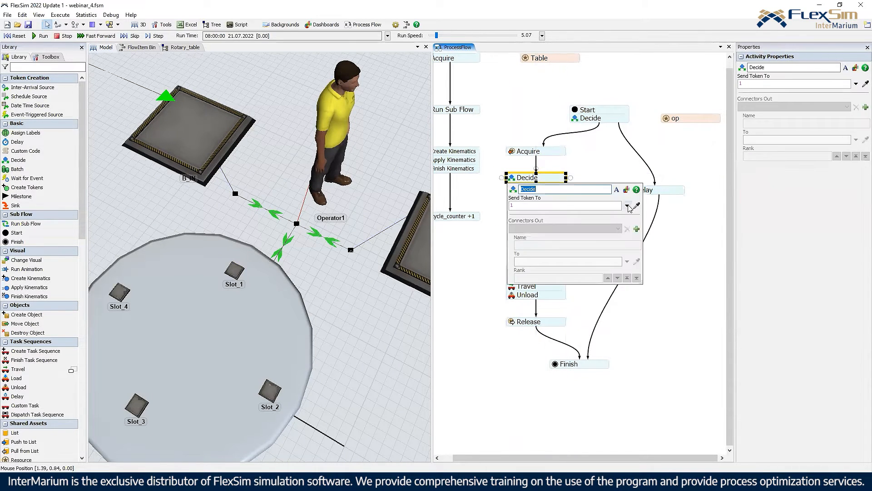
pyautogui.click(627, 206)
pyautogui.click(560, 267)
pyautogui.click(638, 220)
pyautogui.moveTo(624, 231)
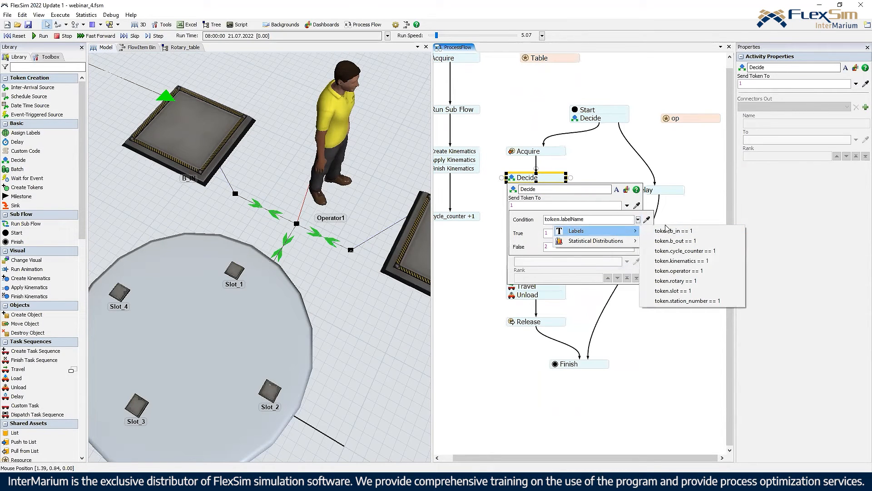
pyautogui.click(673, 290)
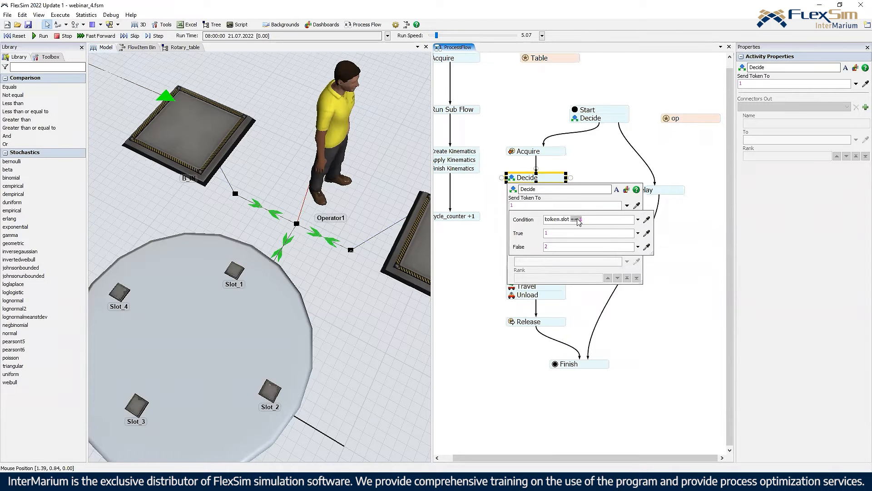
pyautogui.write('.subnodes.')
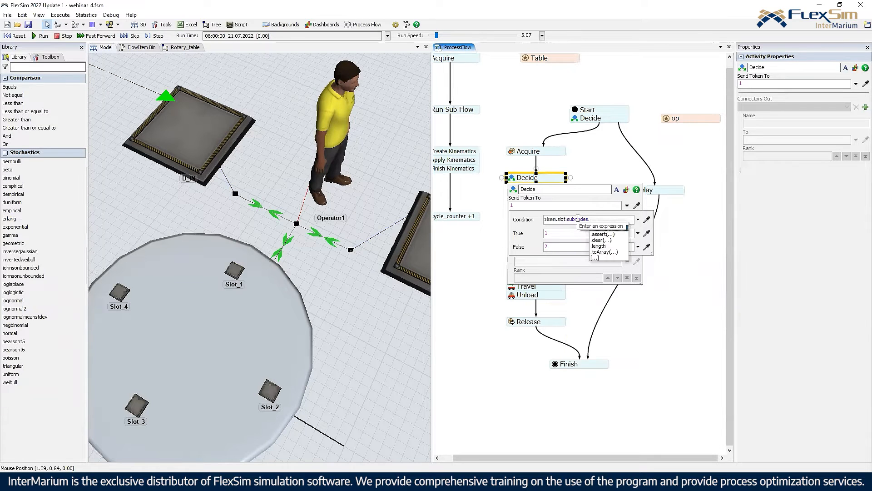
pyautogui.write('length>0')
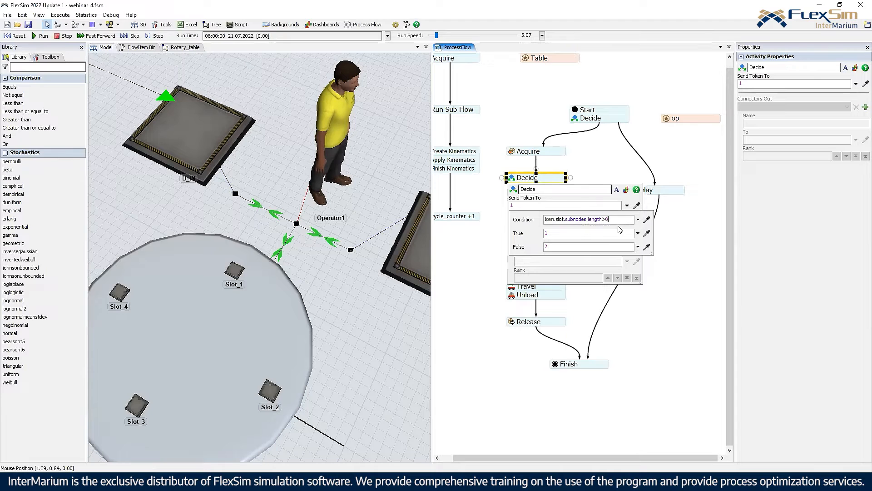
pyautogui.moveTo(618, 220); pyautogui.dragTo(541, 219)
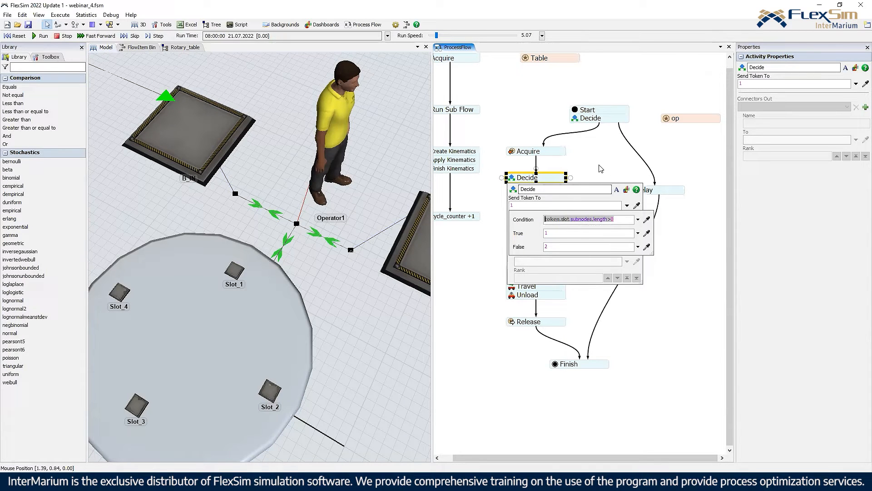
pyautogui.click(598, 168)
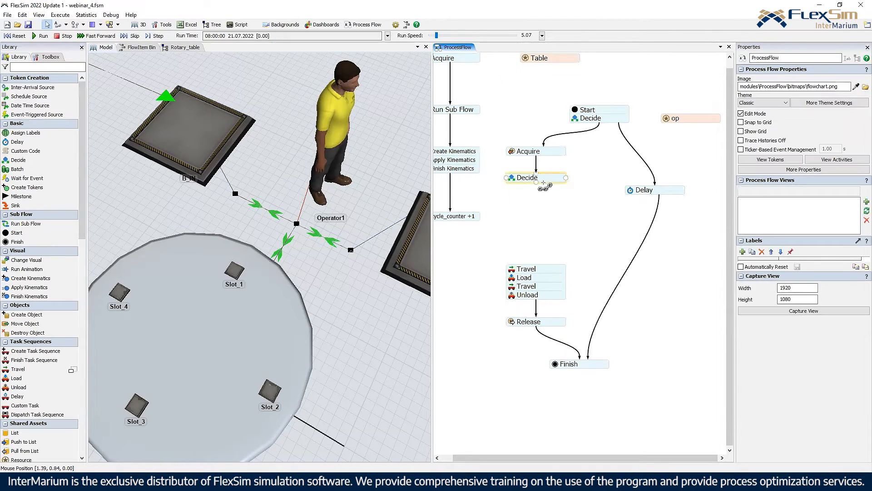
# Step: Duplicate the Travel, Load, Travel and Unload block and place the copy directly below the new Decide activity, connected to it
pyautogui.click(533, 278)
pyautogui.hotkey('ctrl', 'c')
pyautogui.hotkey('ctrl', 'v')
pyautogui.moveTo(526, 221); pyautogui.dragTo(534, 203)
# Step: Set the destination of the copied block's first Travel activity to token.slot
pyautogui.click(512, 205)
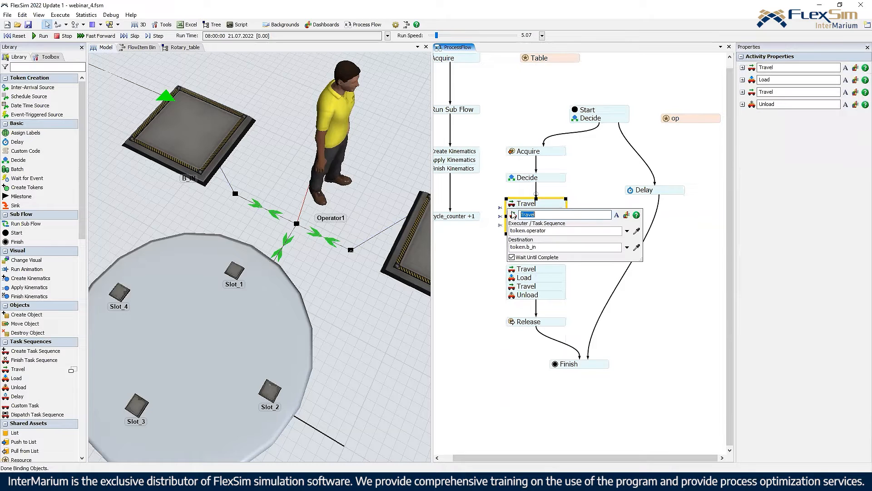
pyautogui.click(539, 248)
pyautogui.write('sl')
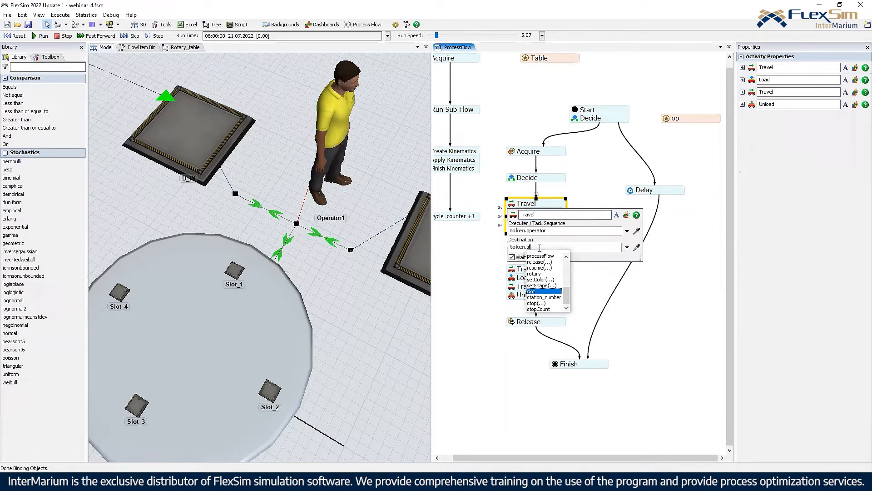
pyautogui.press('Return')
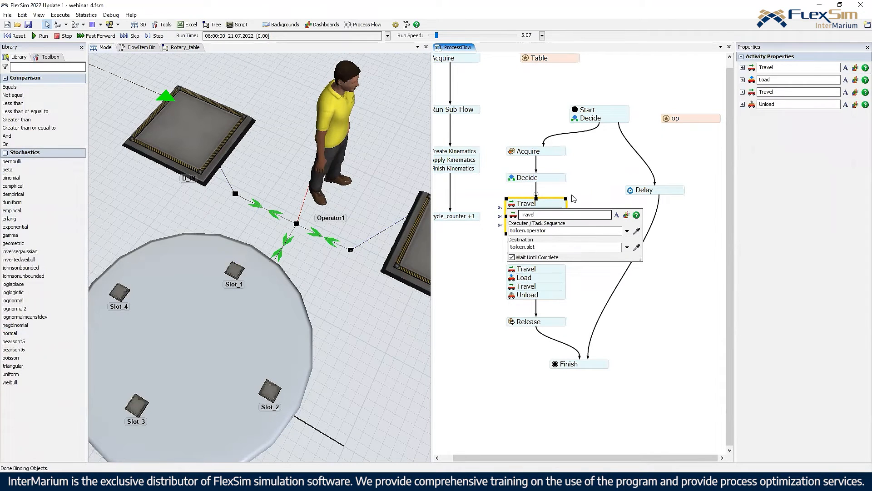
# Step: Set the item of the copied block's Load activity to token.slot.first
pyautogui.click(523, 212)
pyautogui.click(559, 254)
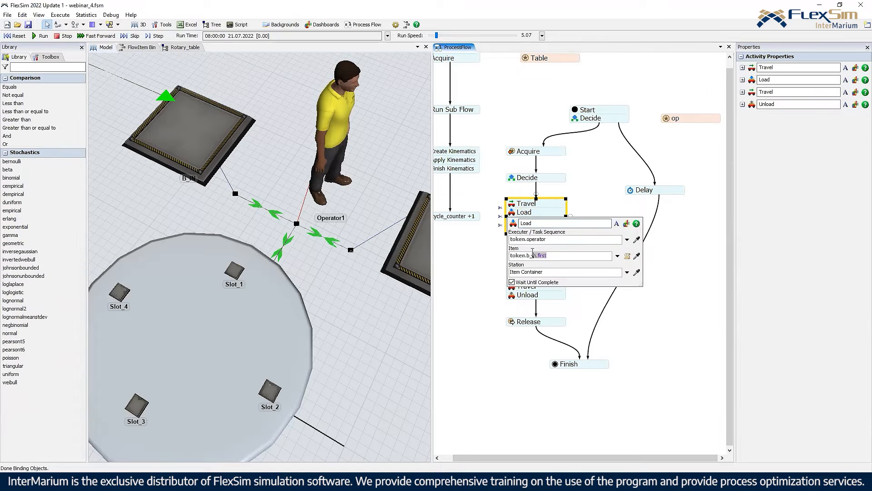
pyautogui.write('slot.')
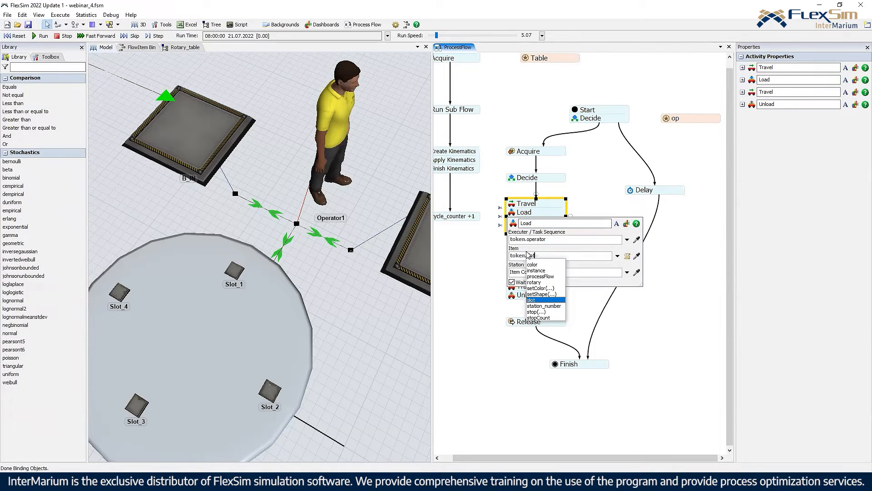
pyautogui.write('first')
pyautogui.press('Return')
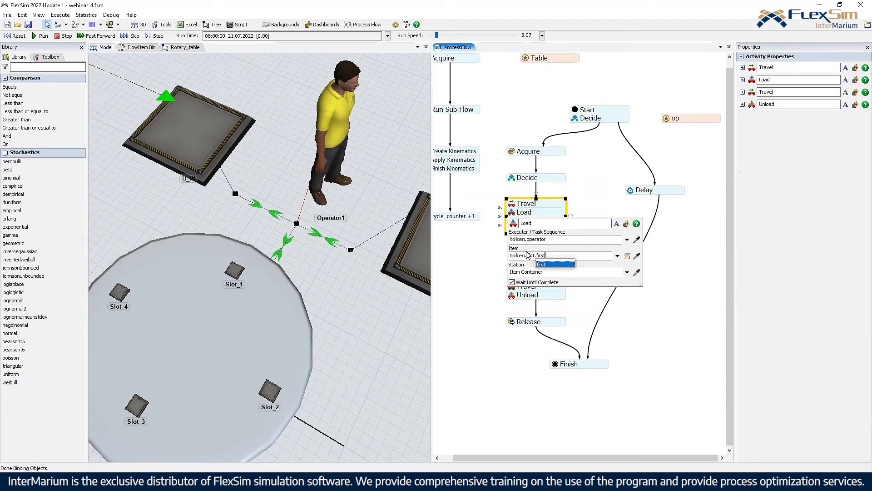
# Step: Set the destination of the second Travel activity in the upper task block to token.b_out
pyautogui.click(526, 220)
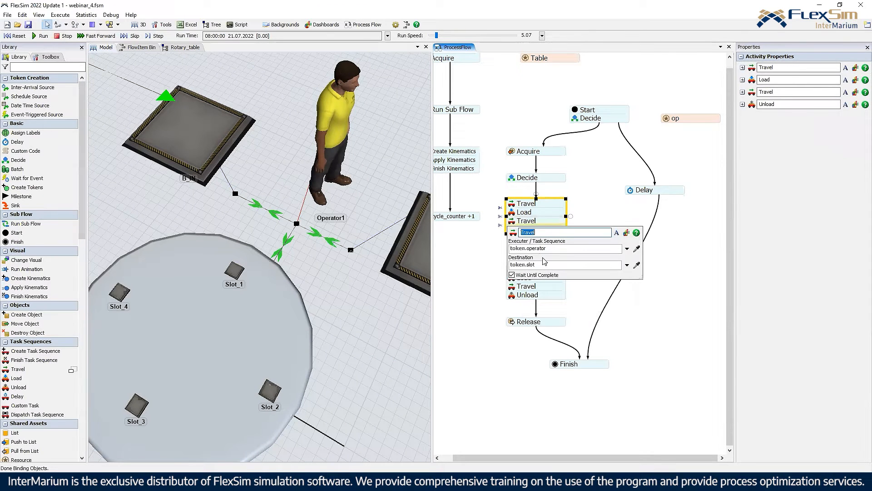
pyautogui.doubleClick(547, 264)
pyautogui.write('b')
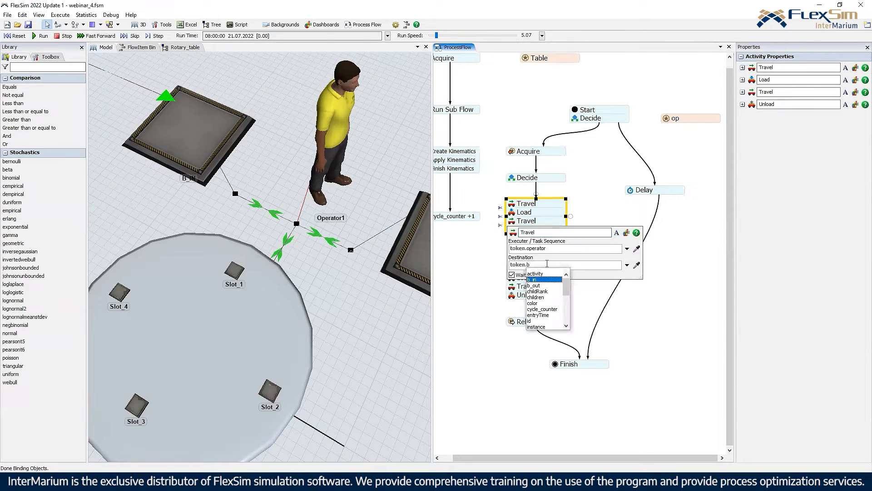
pyautogui.press('Down')
pyautogui.press('Return')
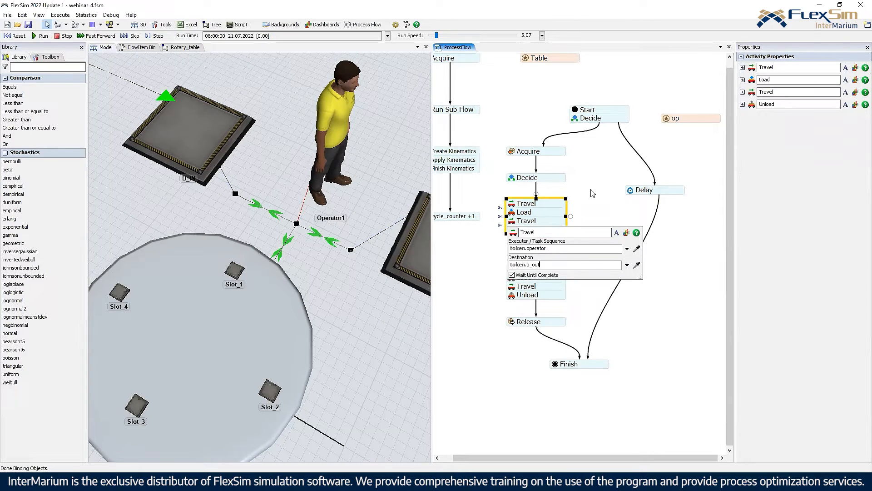
# Step: Set the station of the upper block's Unload activity to token.b_out
pyautogui.click(512, 229)
pyautogui.click(565, 273)
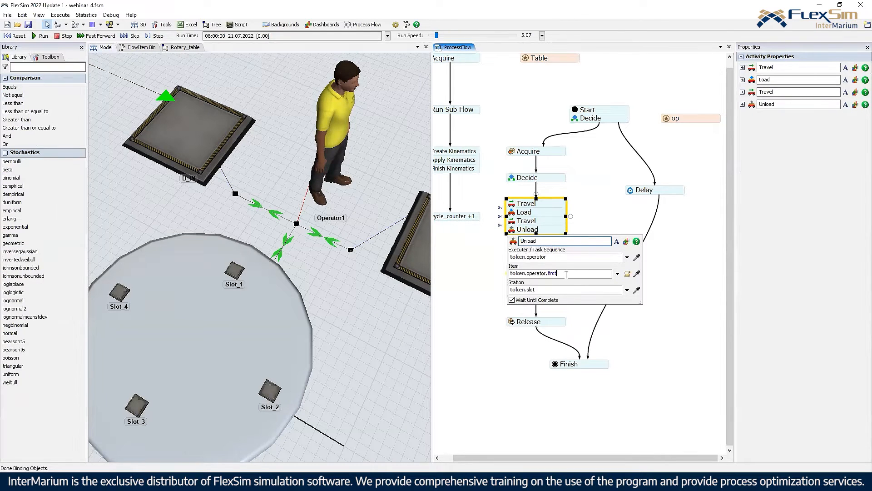
pyautogui.write('b')
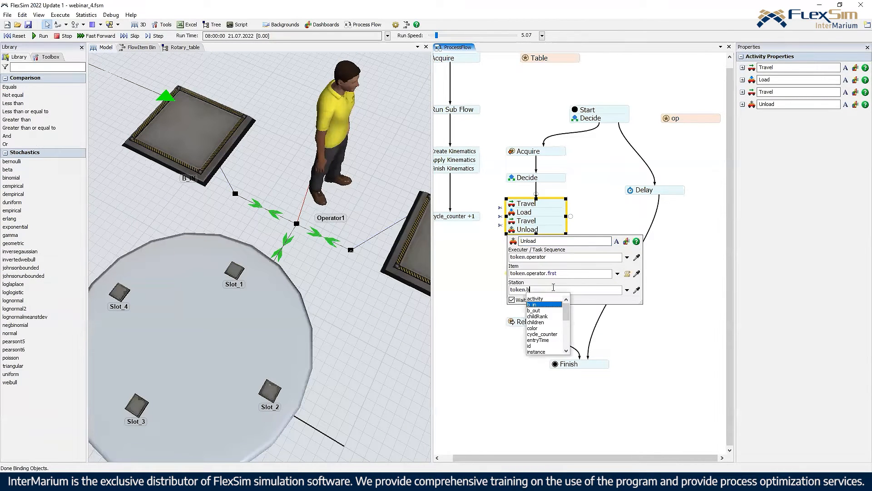
pyautogui.press('Down')
pyautogui.press('Return')
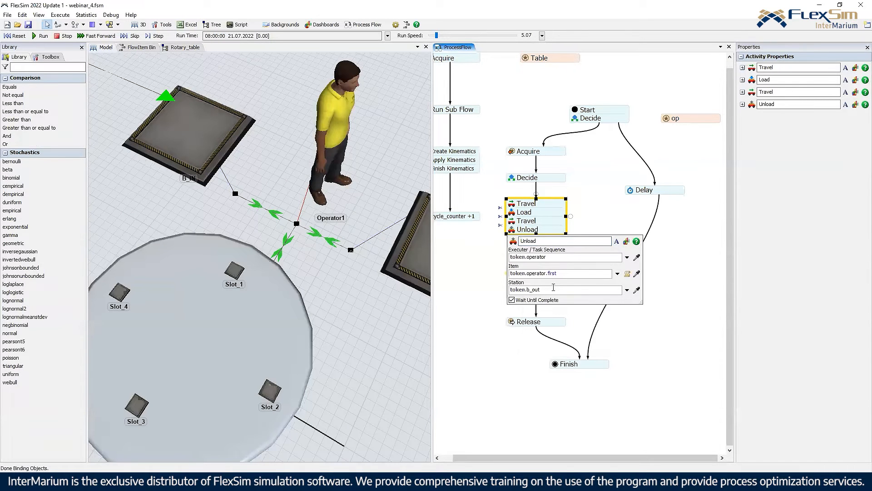
pyautogui.click(597, 199)
# Step: Move the upper task block slightly down and connect it back to the Decide above it
pyautogui.moveTo(552, 210); pyautogui.dragTo(550, 214)
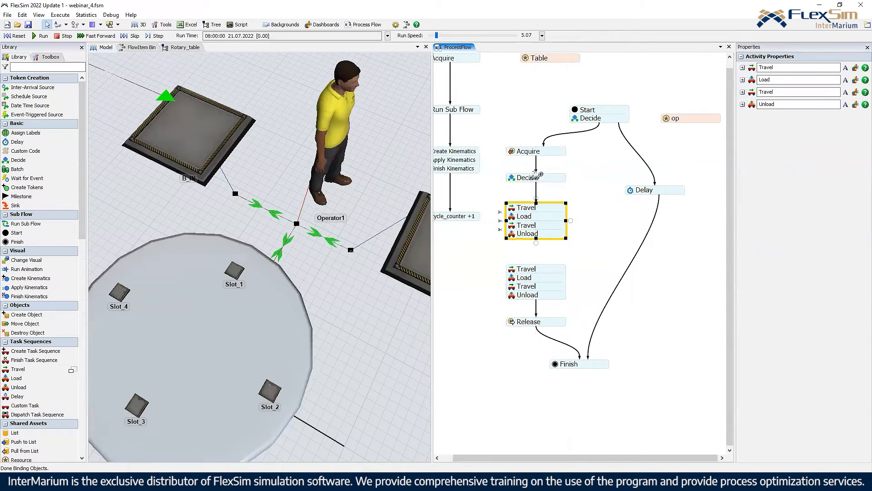
pyautogui.click(529, 246)
pyautogui.click(565, 234)
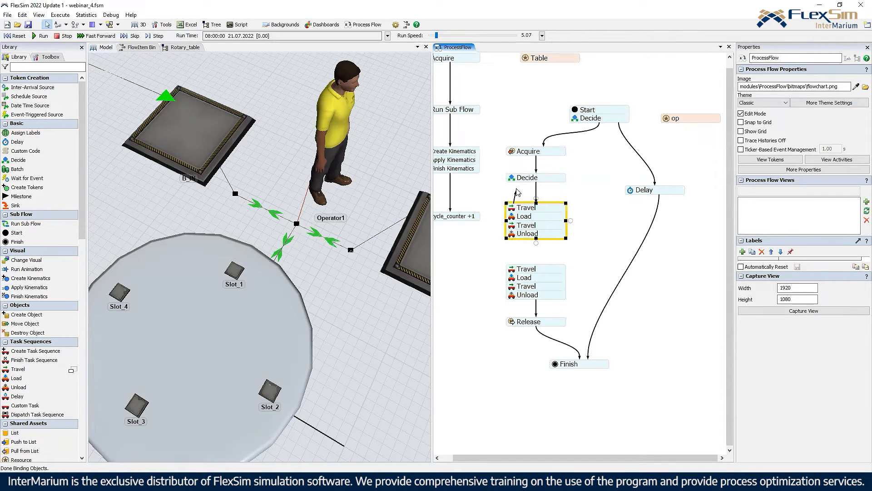
pyautogui.click(566, 196)
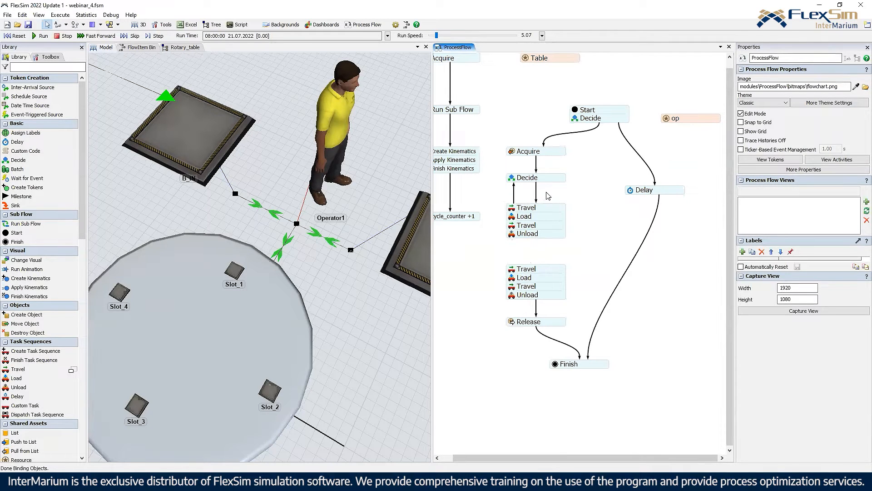
pyautogui.click(526, 180)
pyautogui.doubleClick(514, 180)
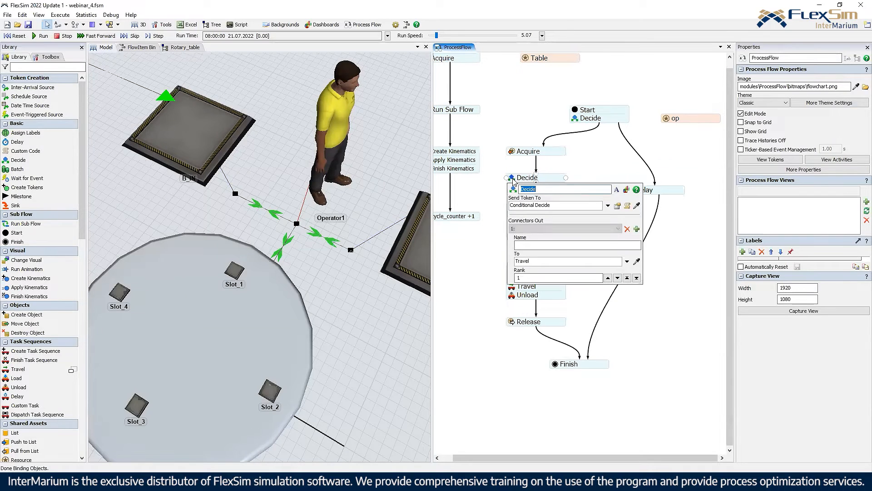
pyautogui.click(574, 175)
# Step: Move Finish and the lower task block with Release further down, and connect Decide to the lower block's Travel
pyautogui.moveTo(588, 235); pyautogui.dragTo(580, 186)
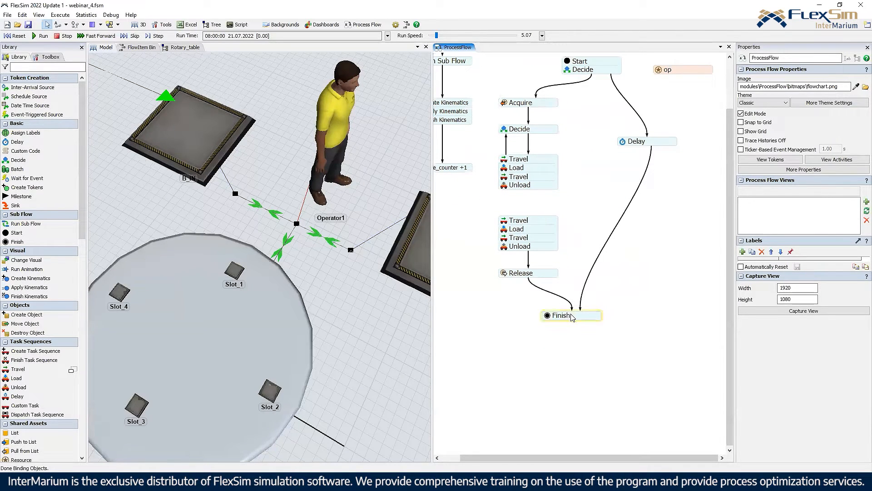
pyautogui.moveTo(571, 318); pyautogui.dragTo(574, 362)
pyautogui.moveTo(491, 212); pyautogui.dragTo(541, 280)
pyautogui.moveTo(542, 235); pyautogui.dragTo(543, 262)
pyautogui.click(555, 230)
pyautogui.moveTo(558, 136); pyautogui.dragTo(561, 252)
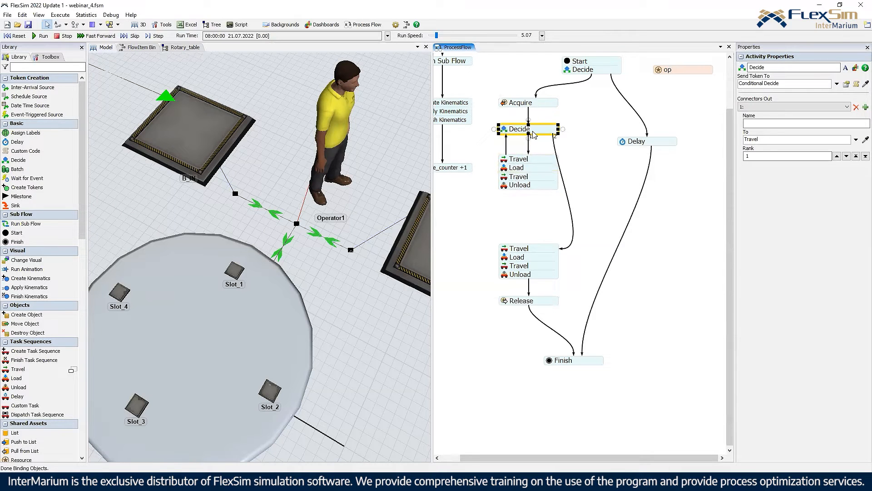
# Step: Place a copy of Decide between the two task blocks and delete the connector from the upper Decide to the lower Travel
pyautogui.hotkey('ctrl', 'v')
pyautogui.moveTo(533, 221); pyautogui.dragTo(531, 228)
pyautogui.click(563, 250)
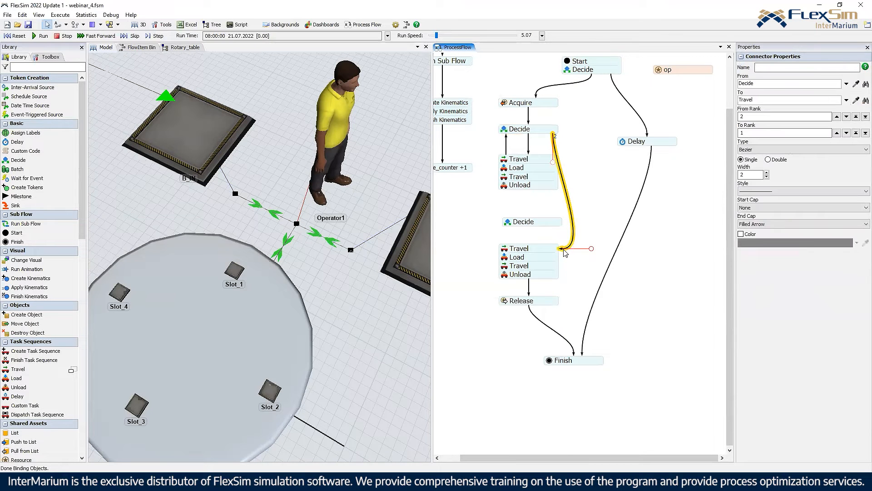
pyautogui.press('Delete')
# Step: Connect Operator1 to the network node beside B_IN and redirect the Acquire connector to the lower task block
pyautogui.moveTo(278, 161); pyautogui.dragTo(190, 152, button='right')
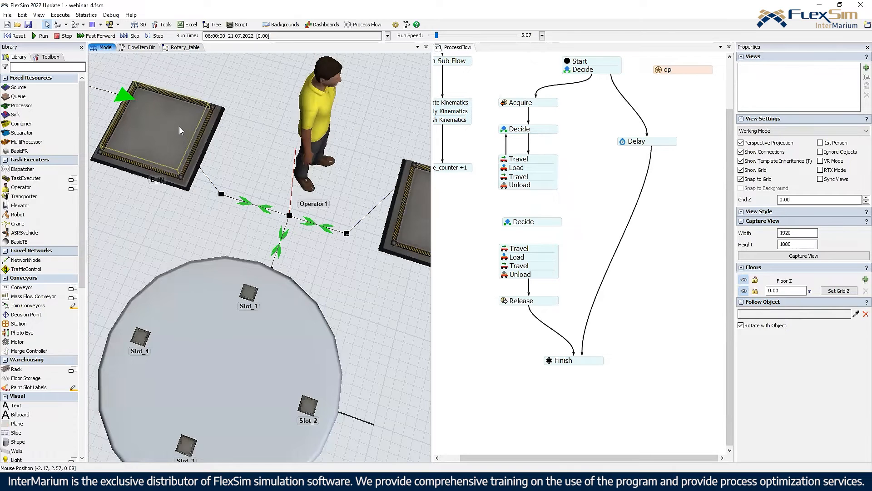
pyautogui.moveTo(283, 119); pyautogui.dragTo(256, 225)
pyautogui.click(333, 205)
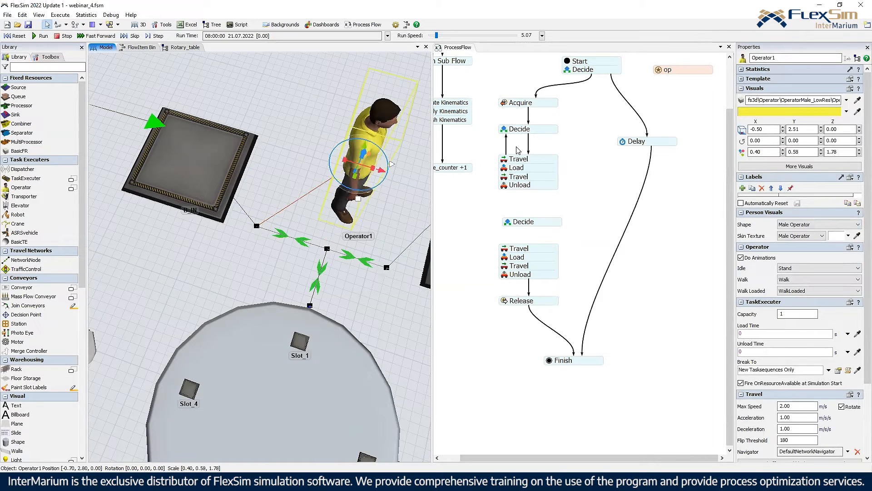
pyautogui.click(536, 125)
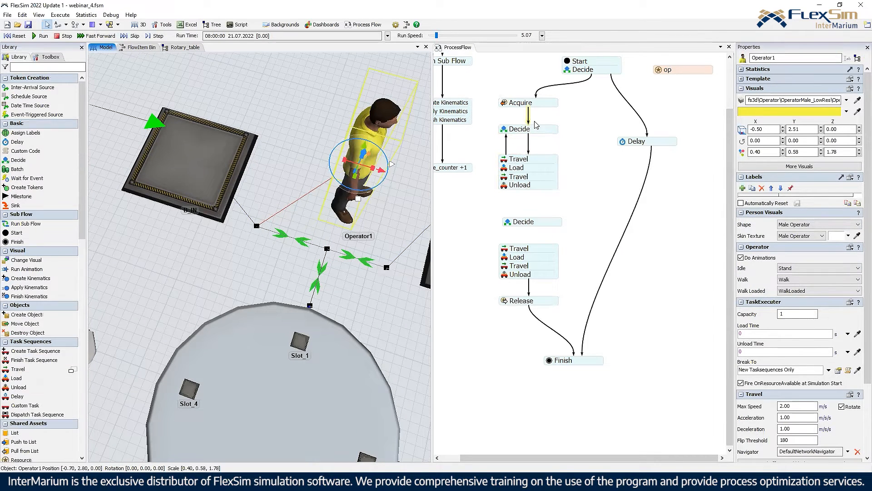
pyautogui.moveTo(569, 132); pyautogui.dragTo(596, 258)
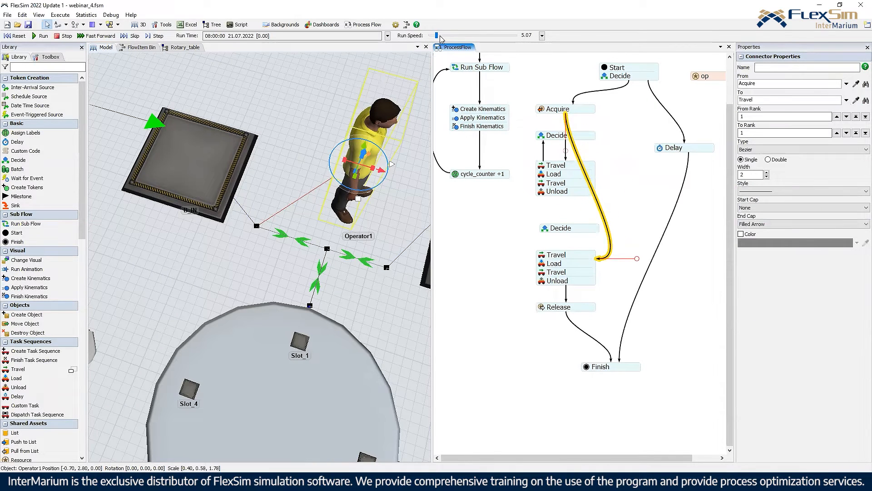
# Step: Lower the run speed to 0.41, reset and run the model, and dismiss the task error
pyautogui.moveTo(434, 37); pyautogui.dragTo(433, 36)
pyautogui.click(16, 35)
pyautogui.click(41, 35)
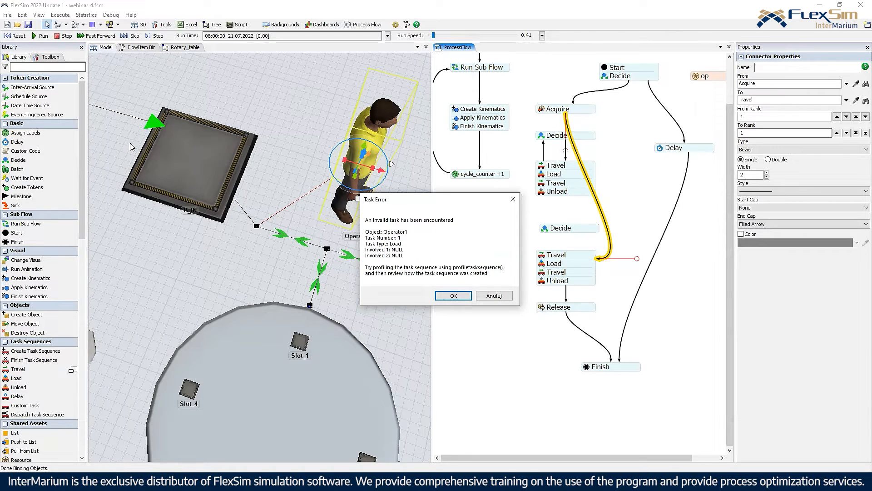
pyautogui.click(453, 295)
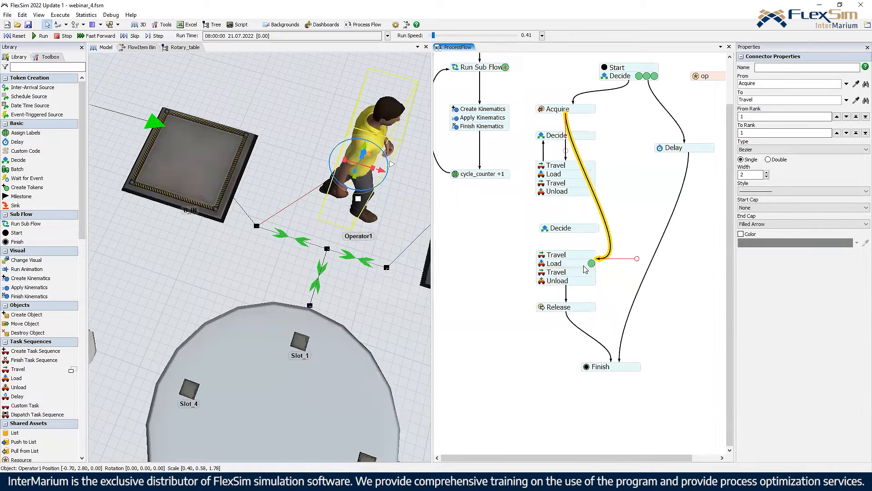
# Step: Reset the model, redirect the Acquire connector to the upper Decide, and reconnect Operator1 to the central network node
pyautogui.click(19, 37)
pyautogui.moveTo(600, 260); pyautogui.dragTo(565, 132)
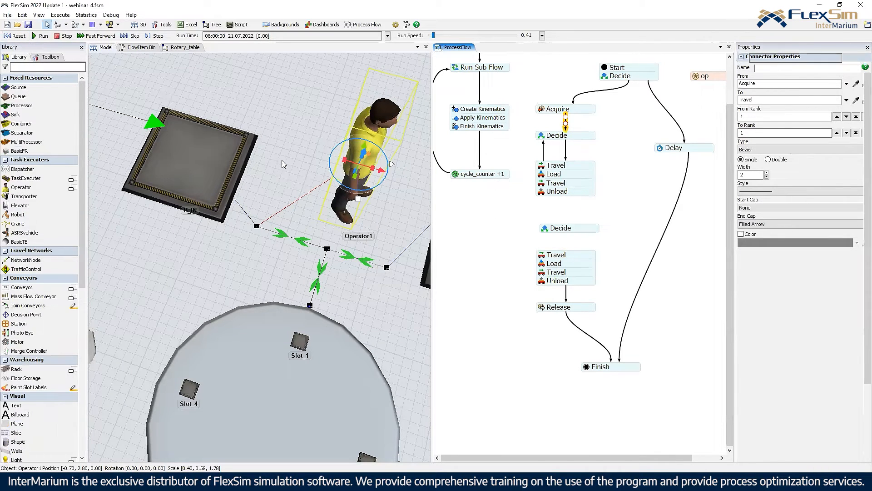
pyautogui.click(320, 174)
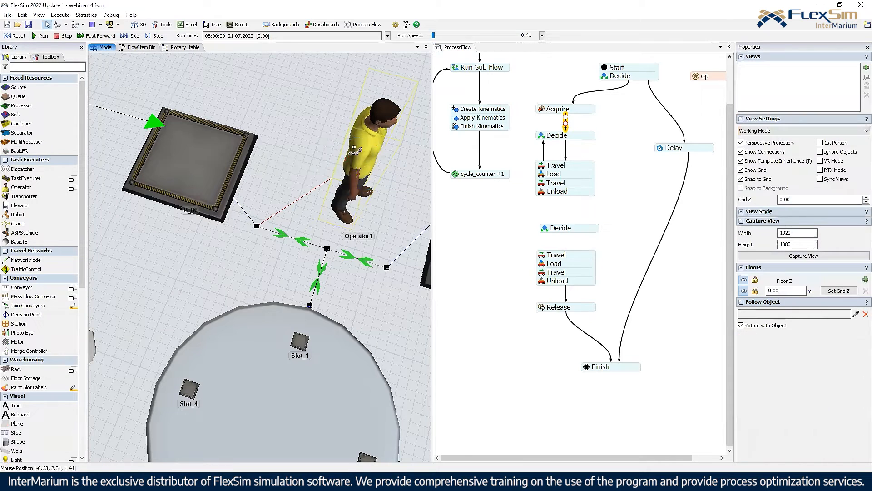
pyautogui.moveTo(328, 249); pyautogui.dragTo(346, 185)
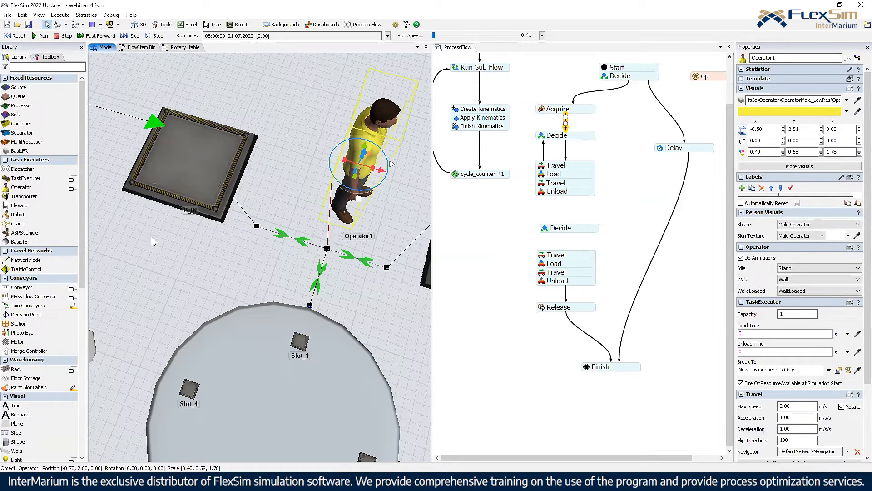
# Step: Reset the model and run it briefly to check the token flow with the whole cell in view
pyautogui.moveTo(160, 244); pyautogui.dragTo(214, 265)
pyautogui.scroll(-5, 214, 265)
pyautogui.moveTo(166, 197); pyautogui.dragTo(191, 195)
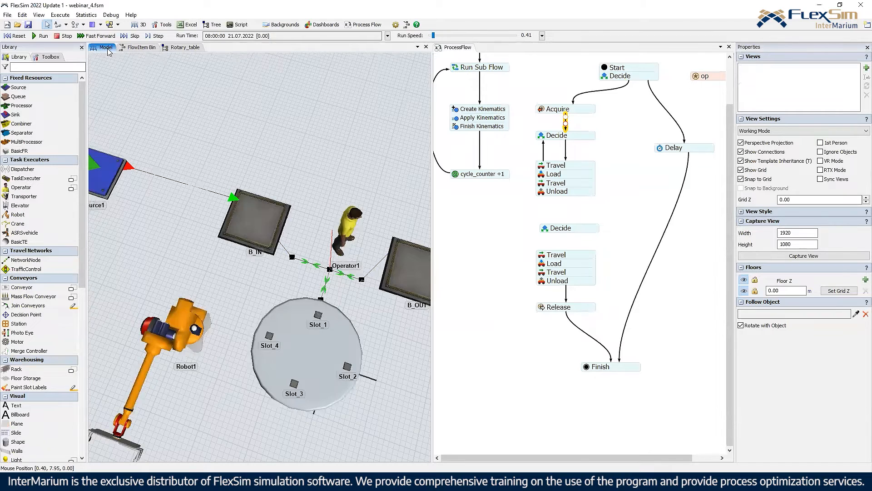
pyautogui.click(15, 35)
pyautogui.click(40, 35)
pyautogui.click(71, 36)
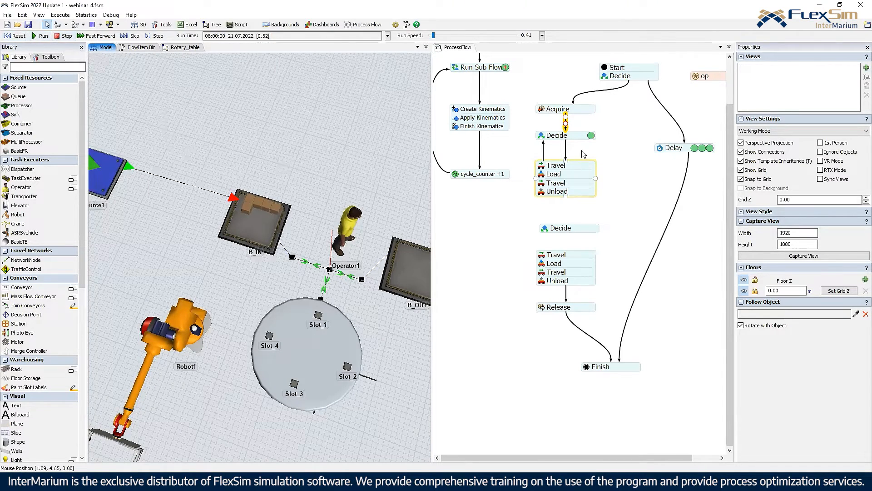
# Step: Align the lower Decide above the lower task block and connect the upper Decide to it
pyautogui.click(578, 135)
pyautogui.moveTo(578, 226); pyautogui.dragTo(575, 222)
pyautogui.moveTo(583, 140); pyautogui.dragTo(611, 170)
pyautogui.scroll(2, 590, 178)
# Step: Set the lower Decide to Conditional Decide with the condition token.b_in.subnodes.length > 0
pyautogui.click(524, 192)
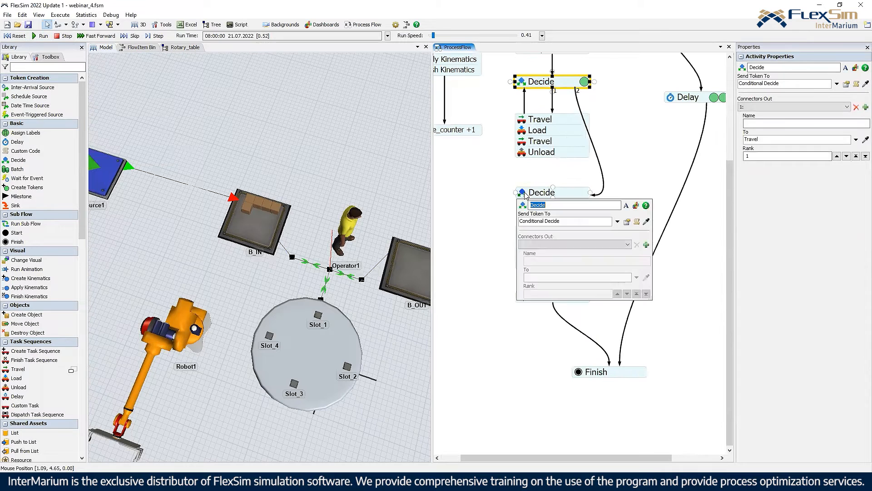
pyautogui.click(618, 222)
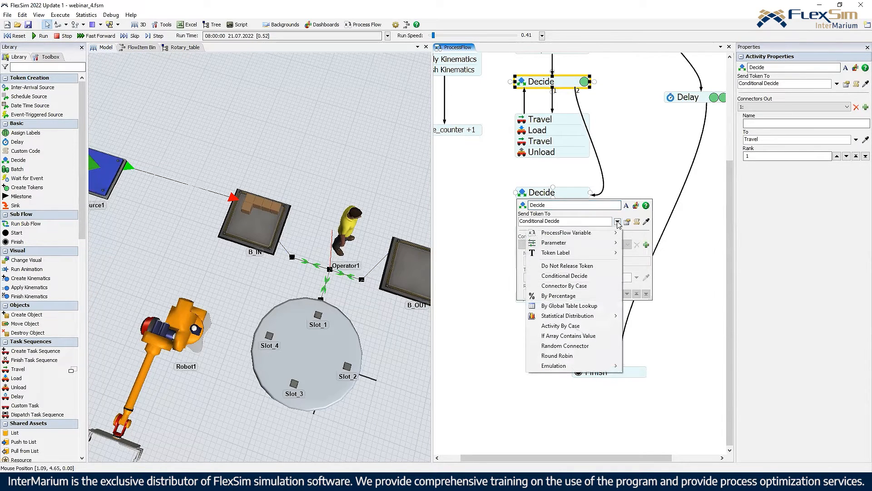
pyautogui.click(602, 276)
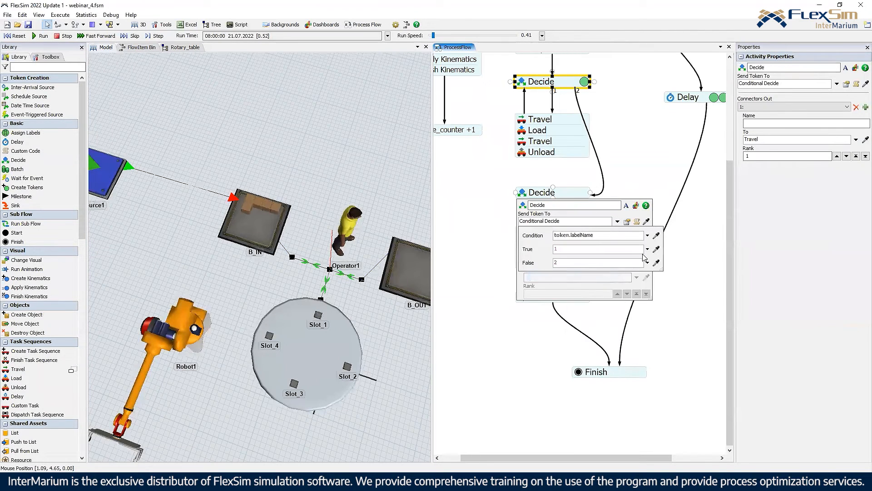
pyautogui.click(647, 235)
pyautogui.moveTo(639, 247)
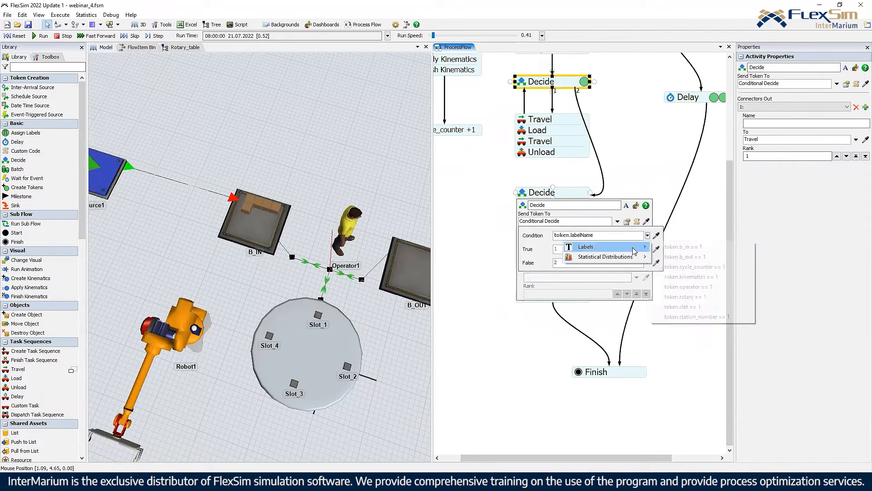
pyautogui.click(680, 246)
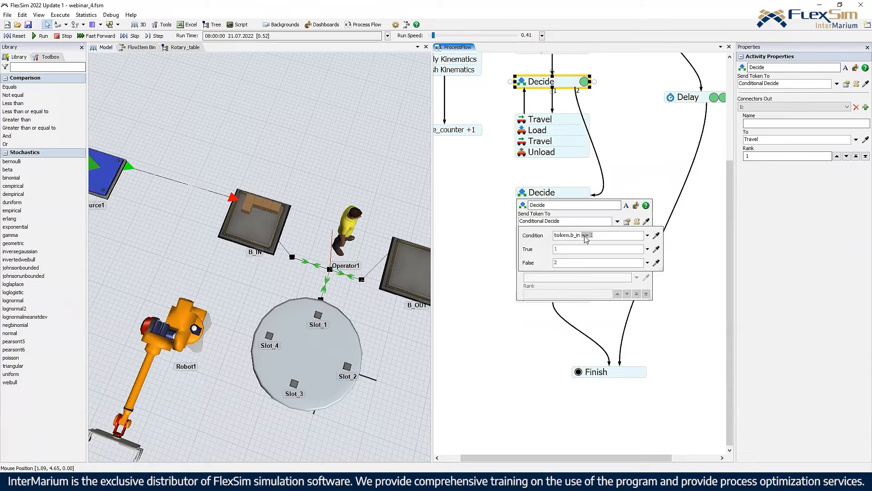
pyautogui.write('.s')
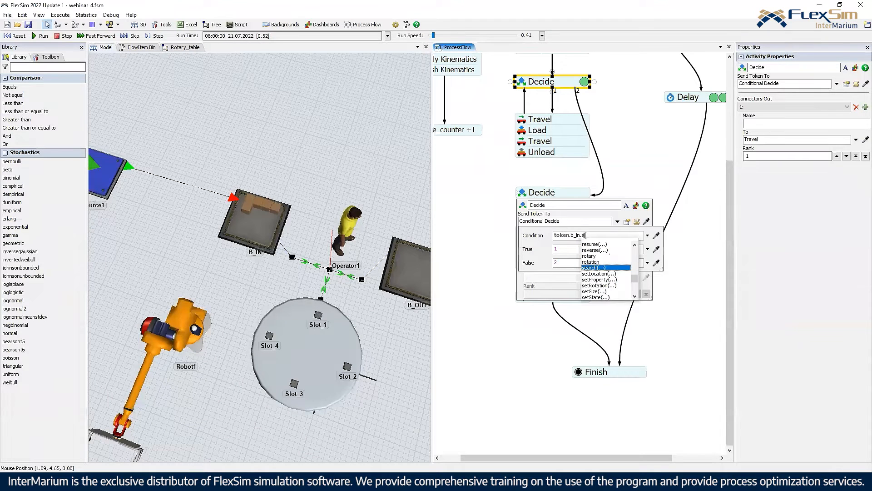
pyautogui.write('ibnodes.')
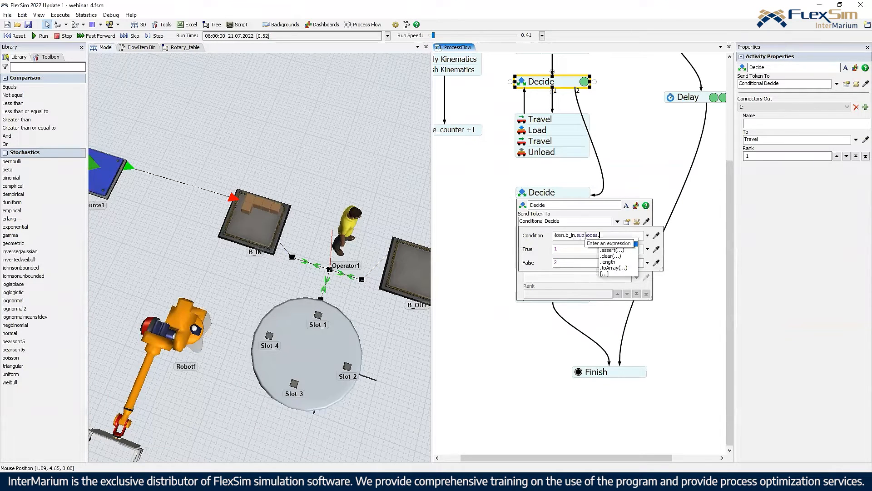
pyautogui.write('length')
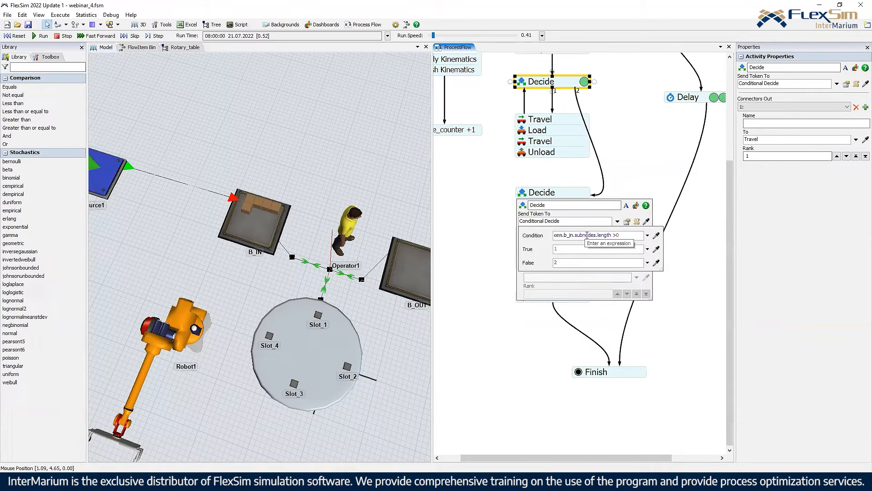
pyautogui.write(' > 0')
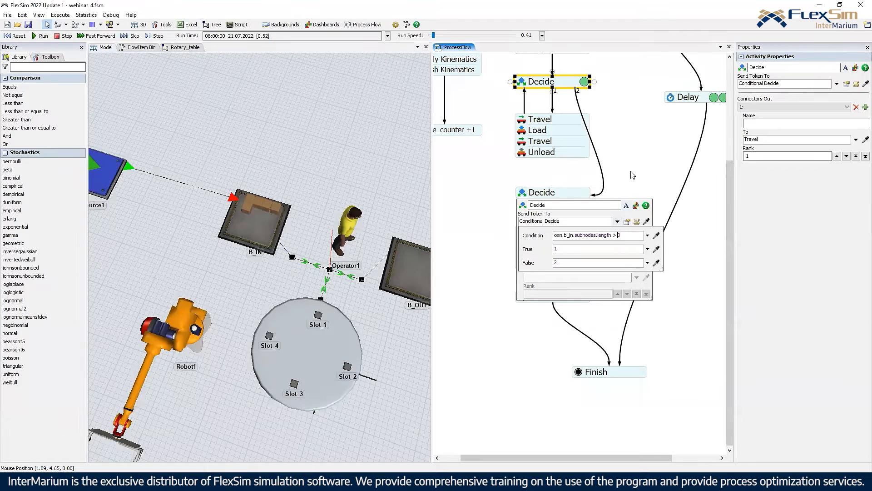
# Step: Connect the lower Decide to the Travel below it and bend the connector between the two Decides outward
pyautogui.click(553, 202)
pyautogui.moveTo(552, 203); pyautogui.dragTo(541, 232)
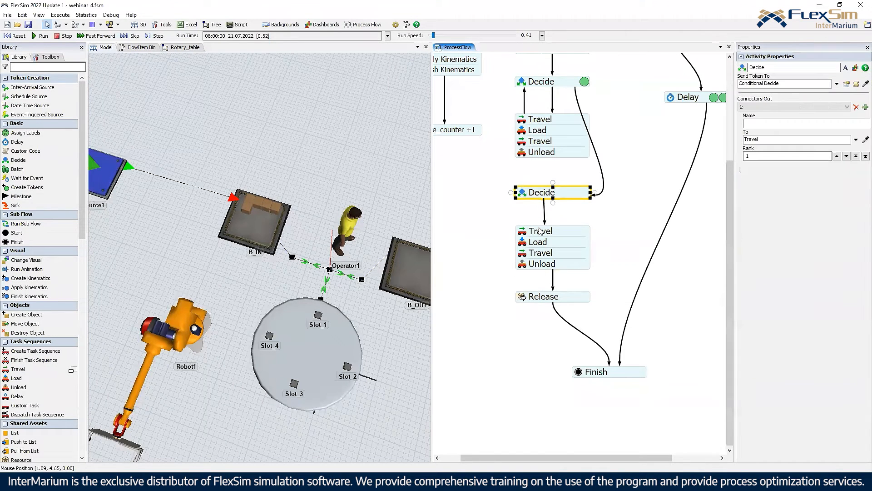
pyautogui.click(586, 125)
pyautogui.moveTo(576, 115); pyautogui.dragTo(630, 106)
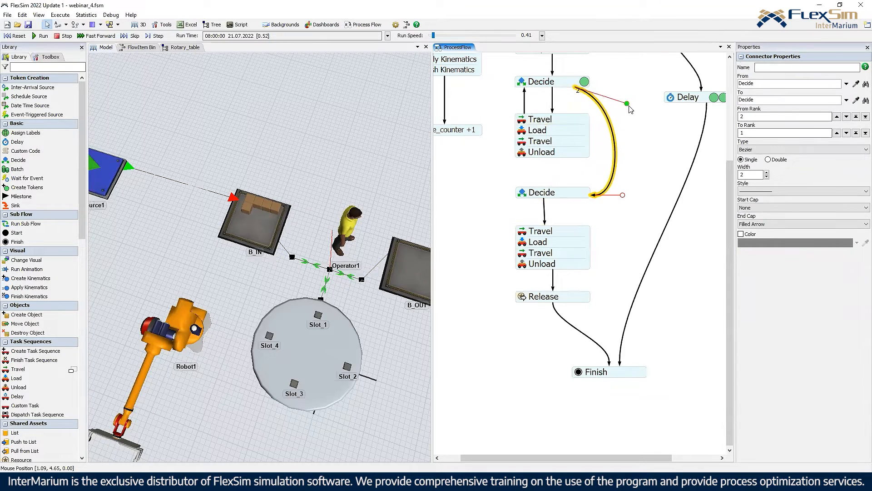
# Step: Connect the lower Decide to Release and bend the connector outward around the lower task block
pyautogui.click(635, 128)
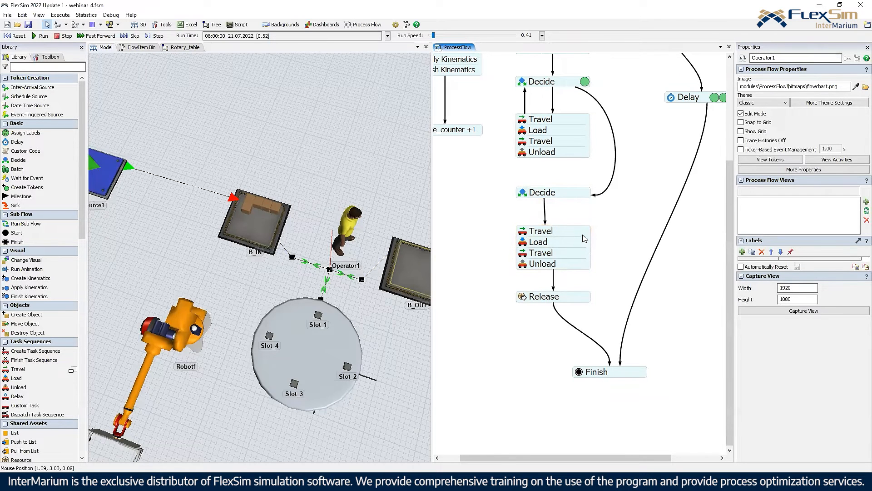
pyautogui.moveTo(596, 236); pyautogui.dragTo(579, 184)
pyautogui.moveTo(568, 150); pyautogui.dragTo(576, 250)
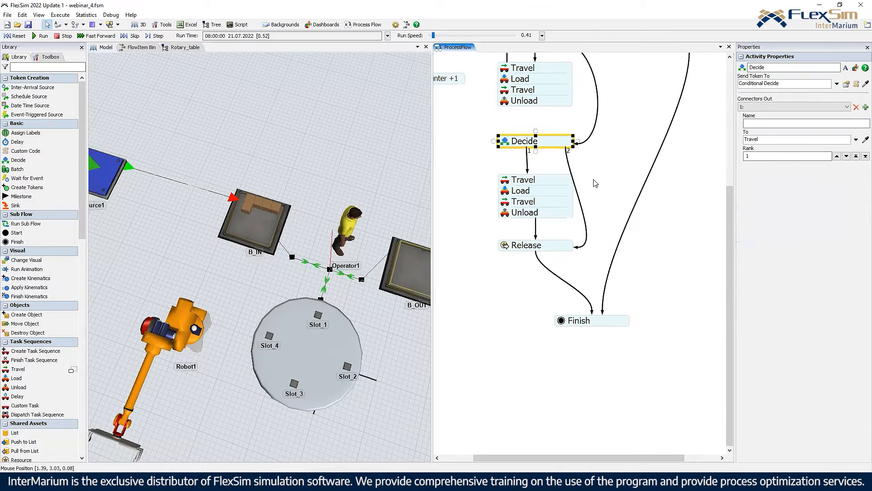
pyautogui.moveTo(593, 180); pyautogui.dragTo(626, 229)
pyautogui.click(600, 209)
pyautogui.hotkey('ctrl', 'z')
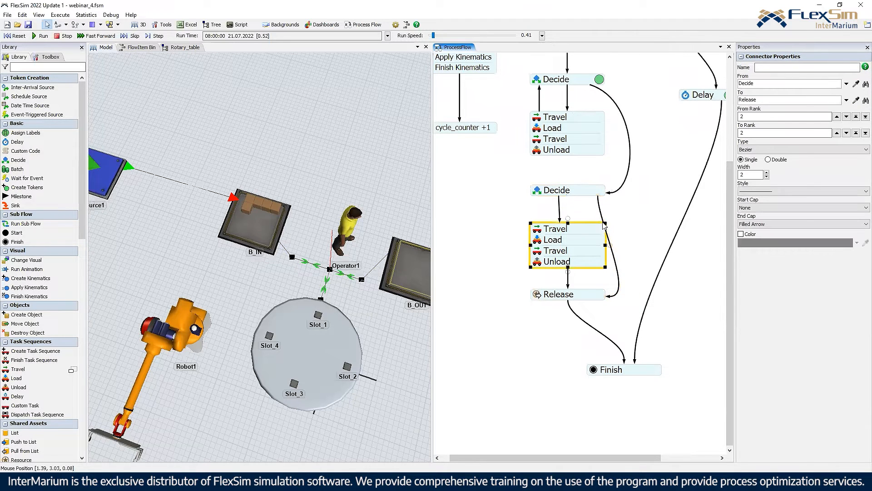
pyautogui.click(599, 219)
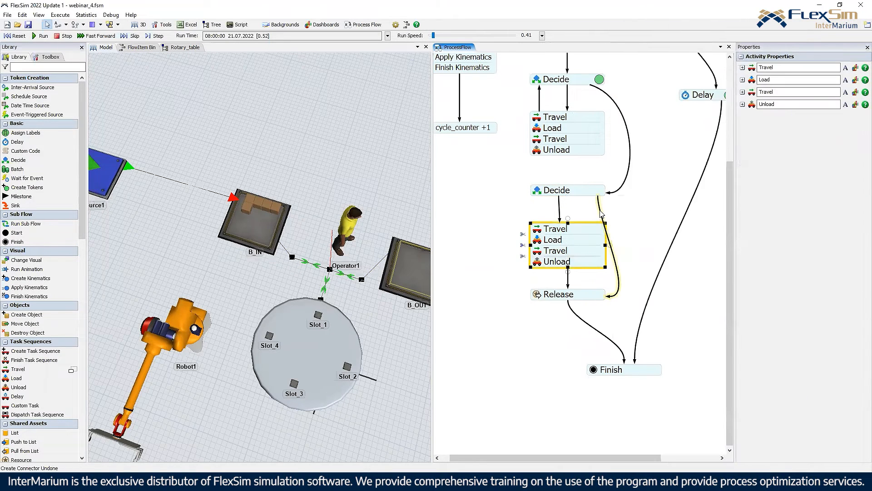
pyautogui.moveTo(598, 222); pyautogui.dragTo(631, 209)
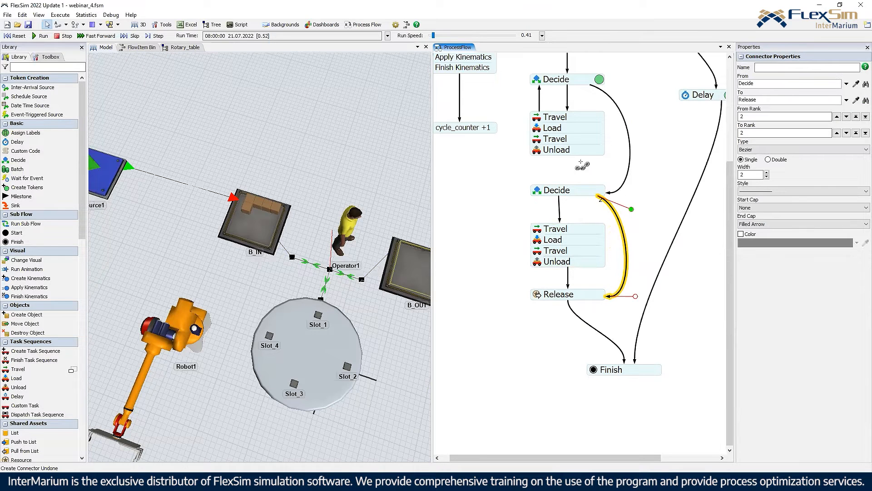
# Step: Delete all connectors of the lower Decide and move it aside below the cycle_counter +1 activity
pyautogui.moveTo(589, 171); pyautogui.dragTo(591, 181)
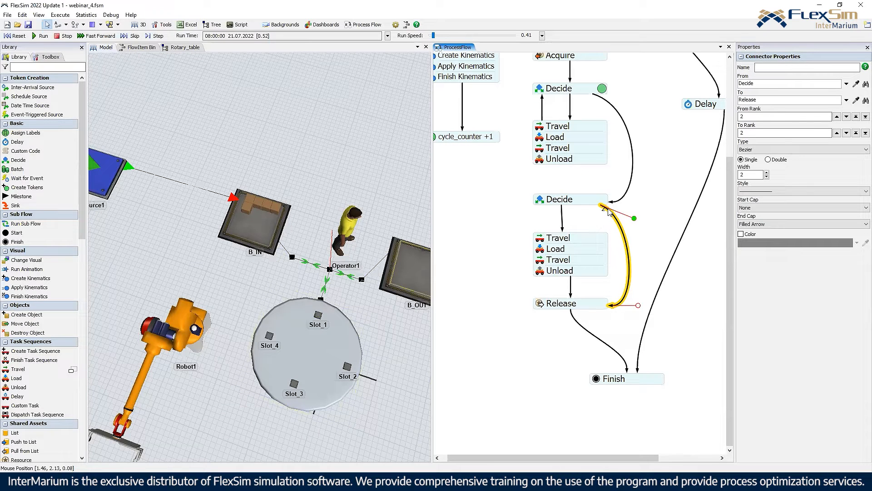
pyautogui.click(635, 208)
pyautogui.click(599, 202)
pyautogui.click(562, 220)
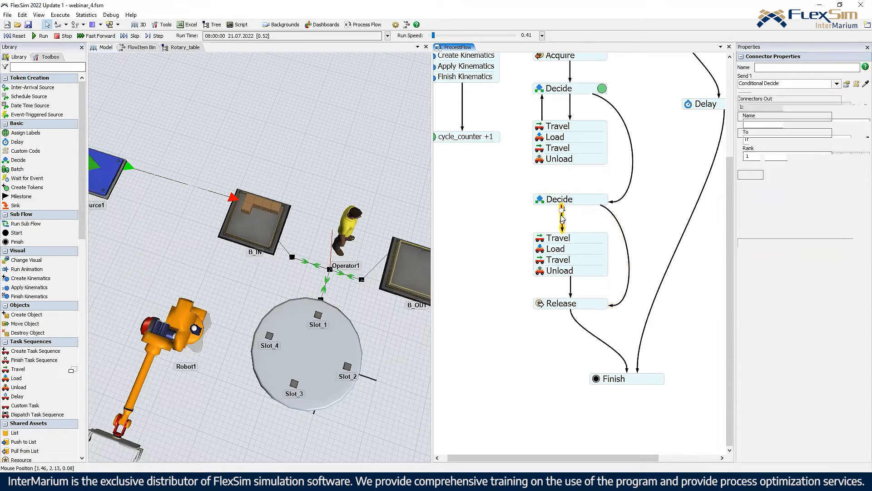
pyautogui.press('Delete')
pyautogui.click(611, 218)
pyautogui.press('Delete')
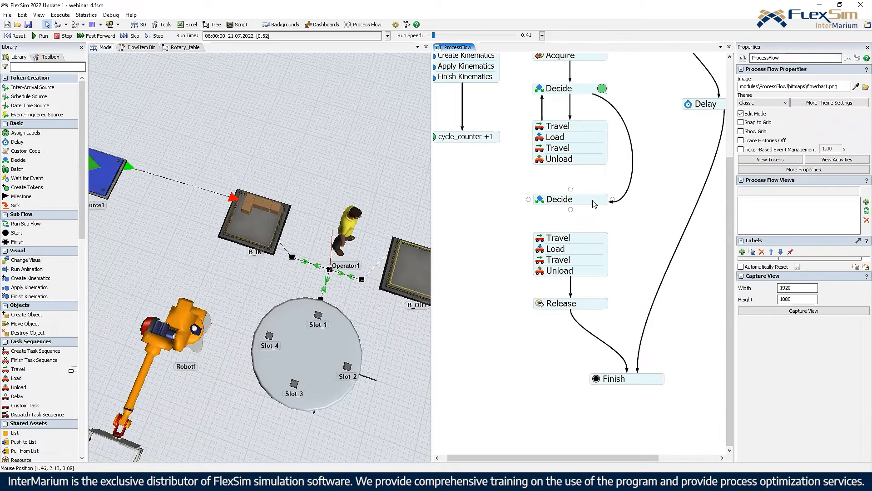
pyautogui.click(621, 202)
pyautogui.press('Delete')
pyautogui.moveTo(603, 215); pyautogui.dragTo(523, 192)
# Step: Add a Wait for Event activity aligned above the lower task block and connect the upper Decide to it
pyautogui.doubleClick(610, 189)
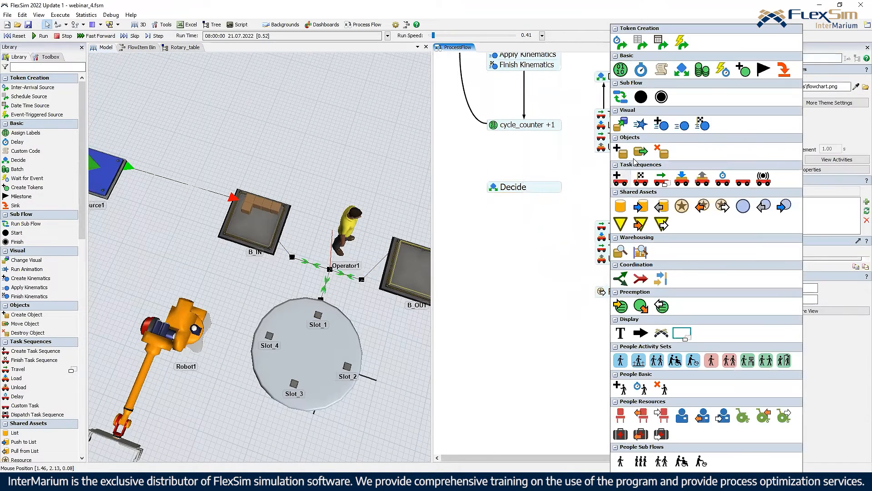
pyautogui.click(723, 70)
pyautogui.moveTo(626, 196); pyautogui.dragTo(612, 192)
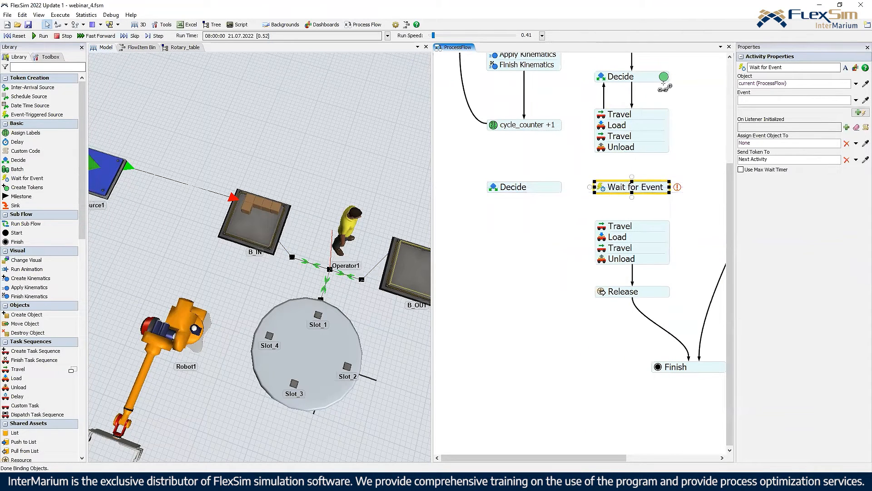
pyautogui.moveTo(664, 76); pyautogui.dragTo(670, 191)
pyautogui.click(670, 191)
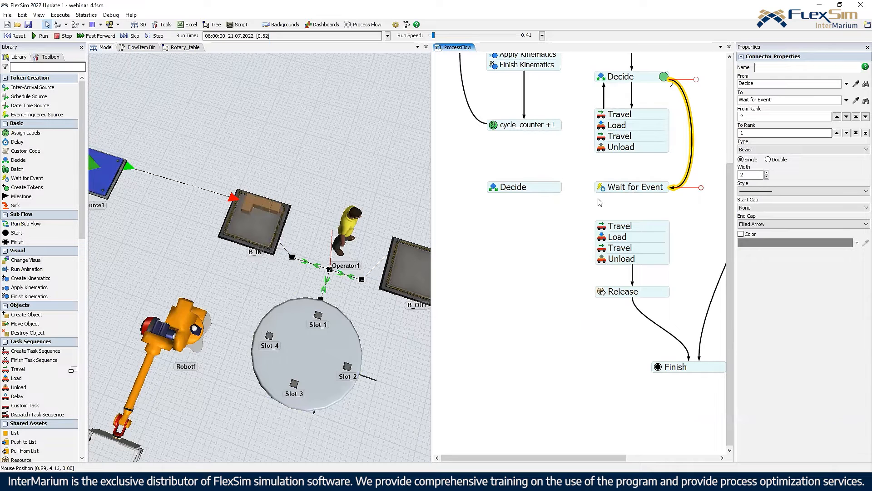
# Step: Set the Wait for Event activity to listen to the On Content Change event of B_IN
pyautogui.moveTo(628, 172); pyautogui.dragTo(540, 162)
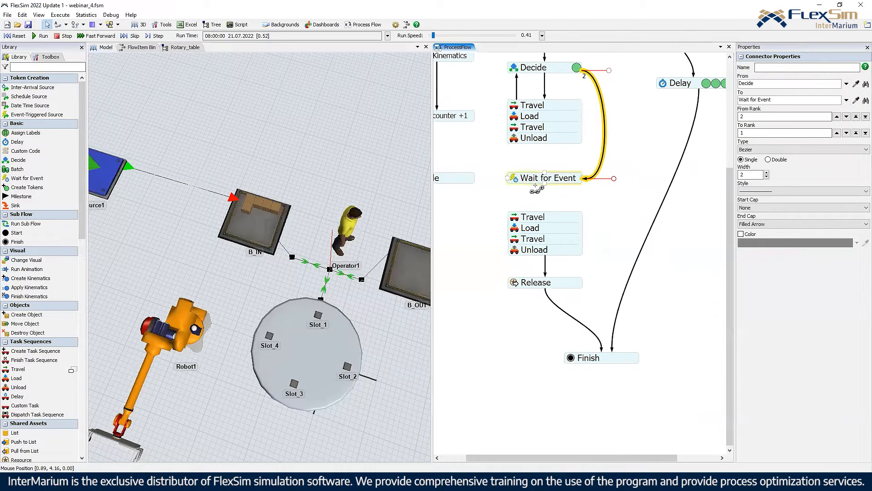
pyautogui.doubleClick(518, 180)
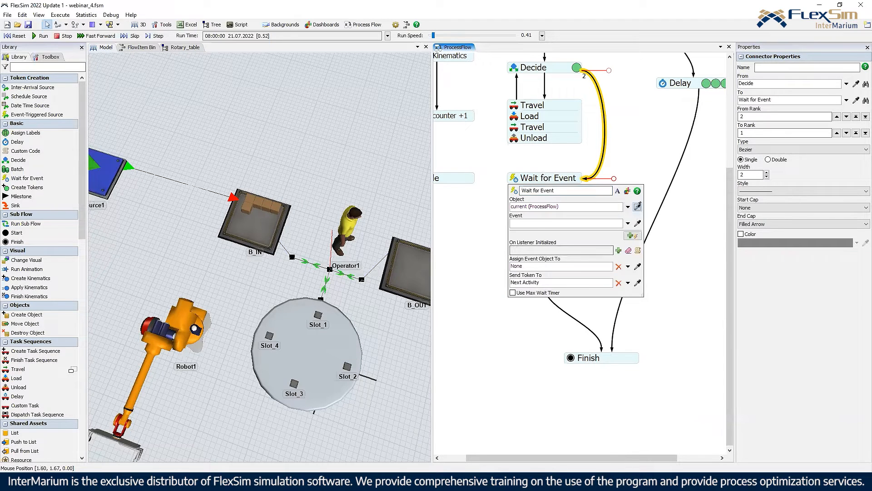
pyautogui.click(637, 208)
pyautogui.click(255, 233)
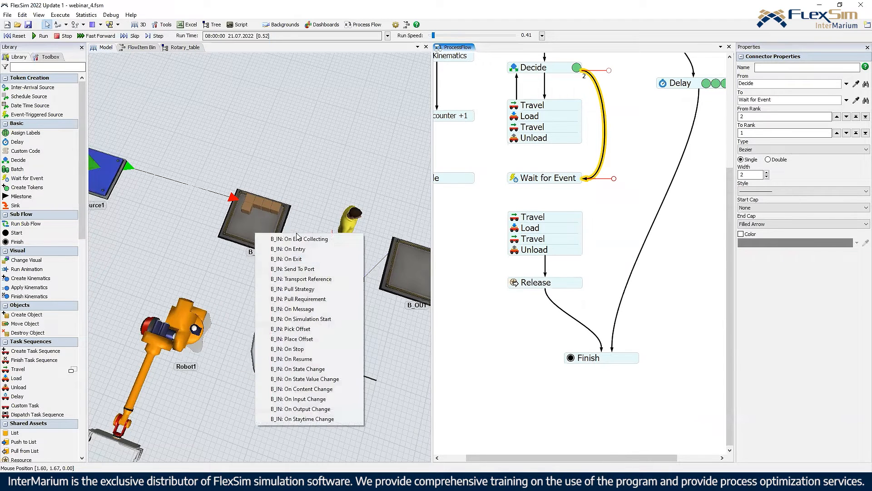
pyautogui.click(308, 389)
pyautogui.click(628, 223)
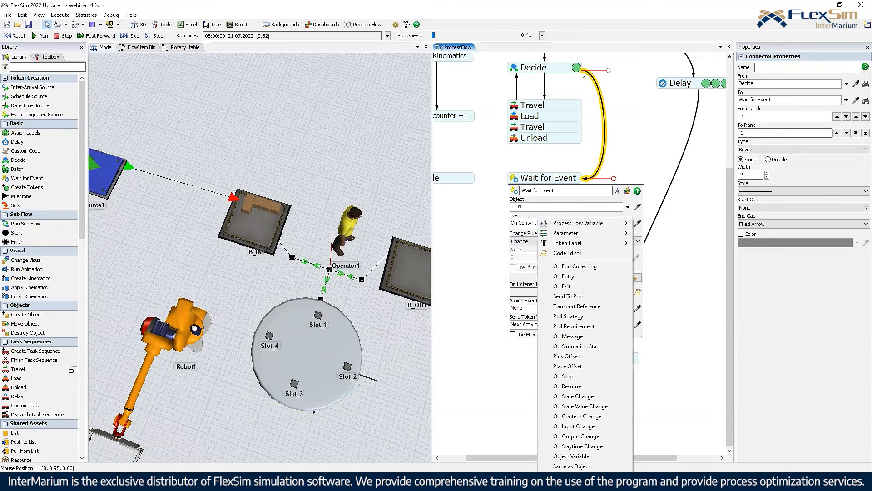
# Step: Set the change rule to Increase To Or Through Value 1, enable Fire If Initial Value Meets Rule, and connect Wait for Event to the Travel below
pyautogui.click(520, 241)
pyautogui.click(523, 241)
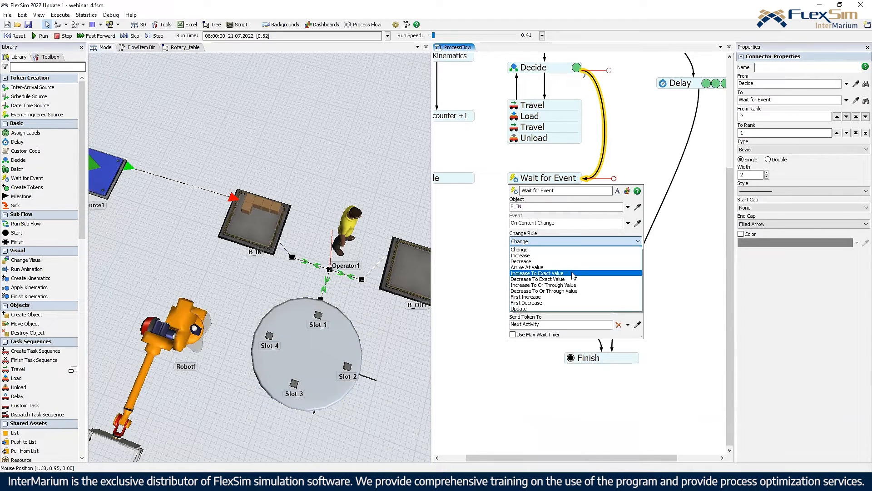
pyautogui.click(566, 285)
pyautogui.click(545, 257)
pyautogui.write('1')
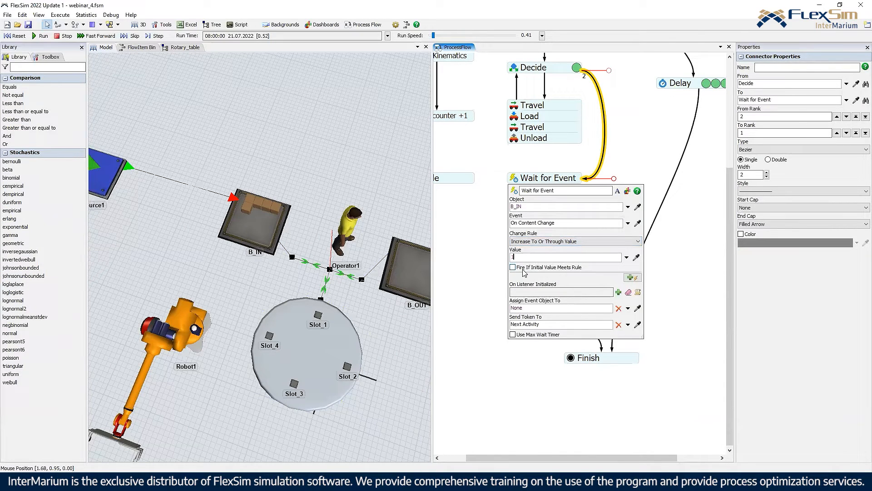
pyautogui.click(525, 269)
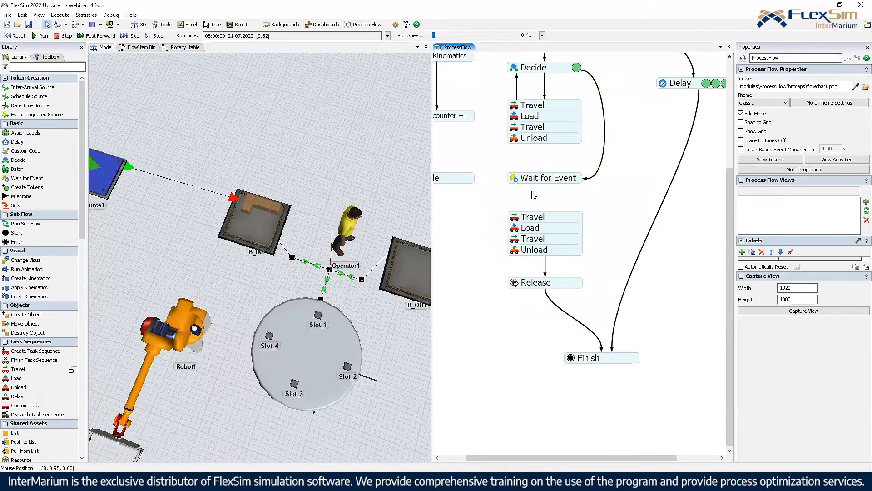
pyautogui.click(545, 181)
pyautogui.scroll(1, 619, 204)
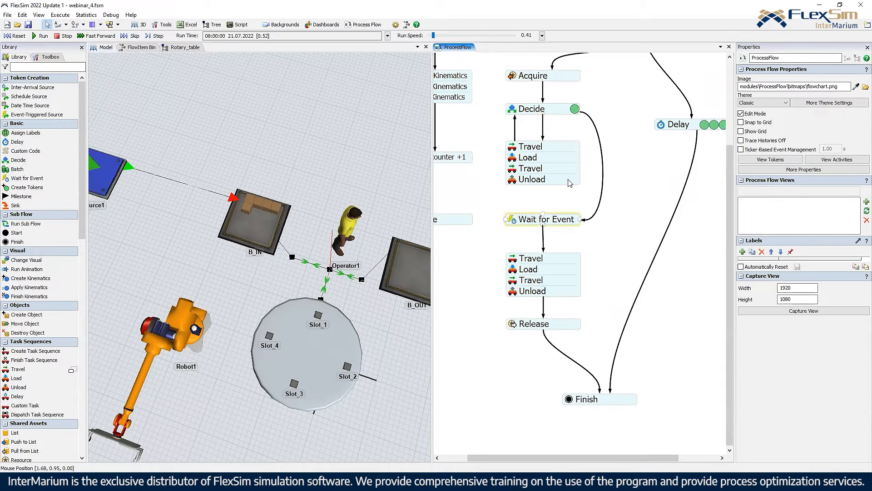
# Step: Enable a max wait timer of 5 s on Wait for Event and release the token to destination 2 when it fires
pyautogui.doubleClick(512, 222)
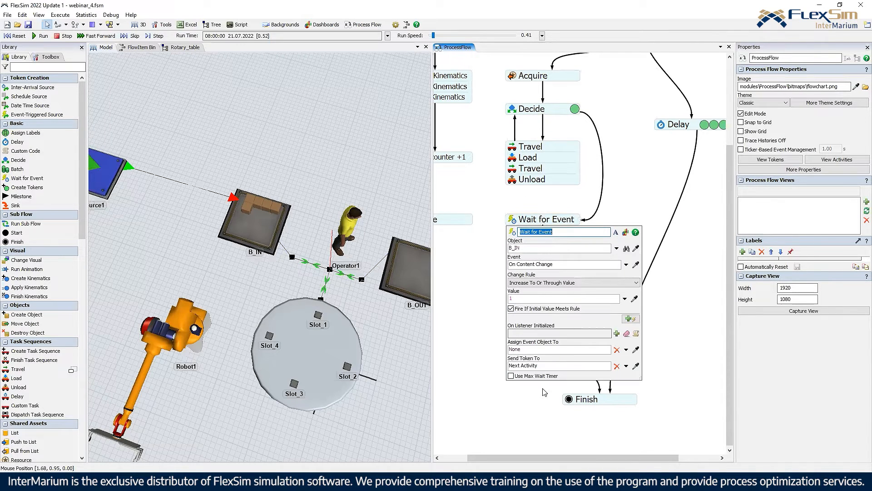
pyautogui.click(510, 376)
pyautogui.write('5')
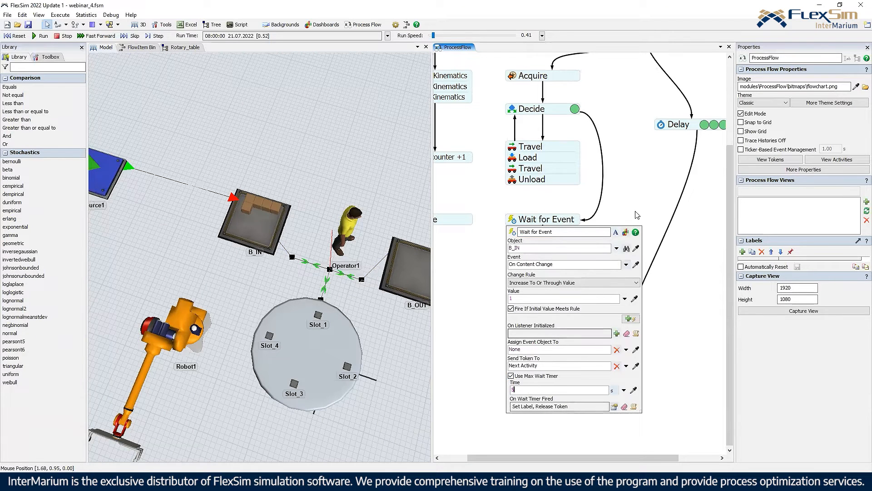
pyautogui.click(614, 407)
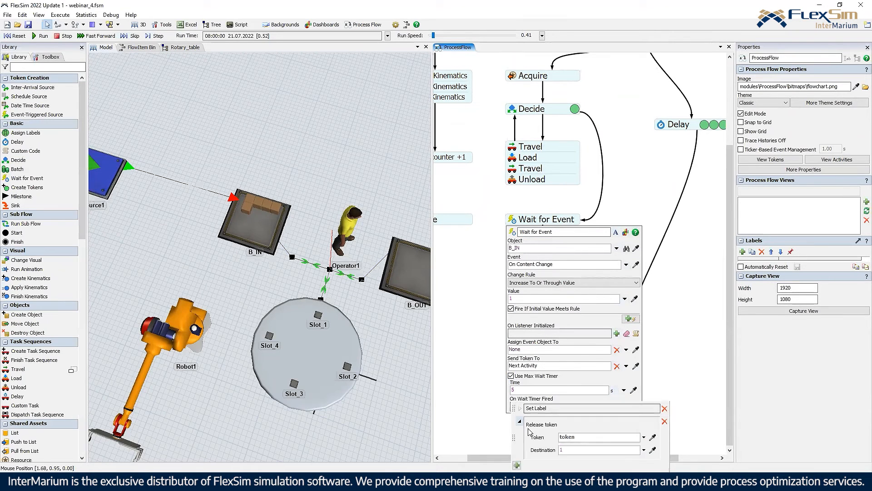
pyautogui.write('2')
pyautogui.click(581, 227)
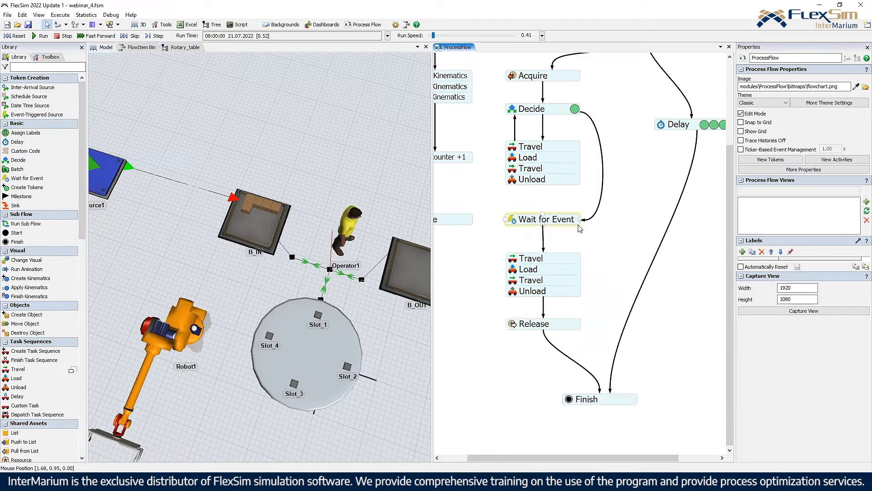
# Step: Connect Wait for Event to Release, and undo both the connector and the max wait timer settings
pyautogui.moveTo(581, 227); pyautogui.dragTo(584, 326)
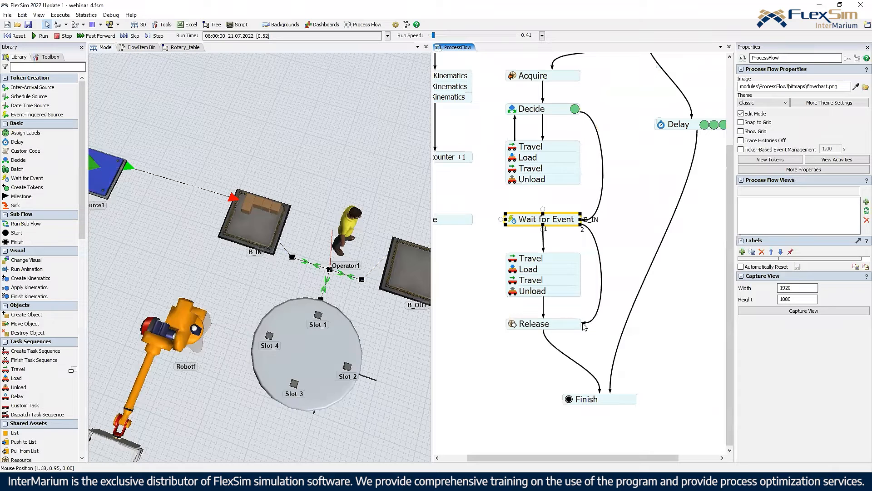
pyautogui.moveTo(584, 326); pyautogui.dragTo(608, 249)
pyautogui.click(530, 232)
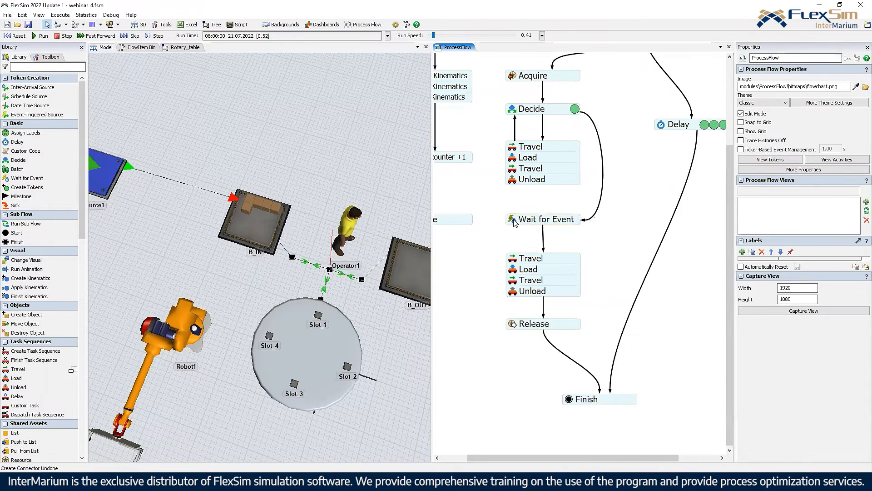
pyautogui.click(530, 220)
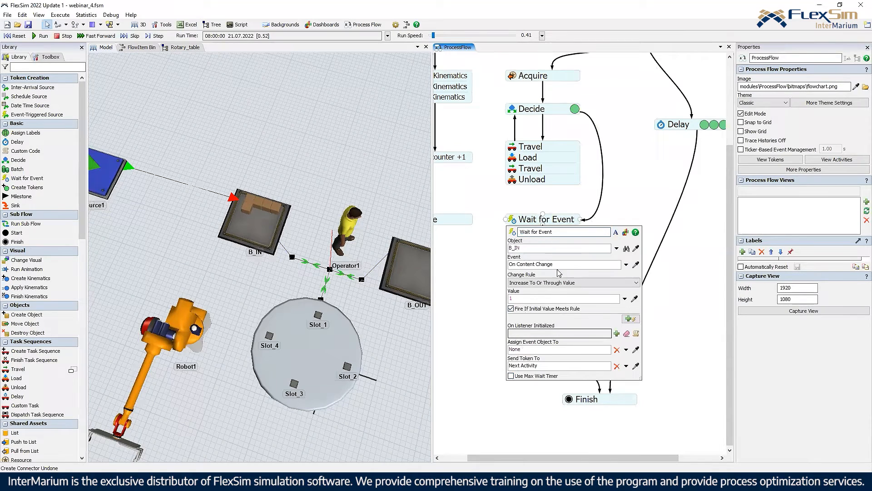
pyautogui.click(591, 170)
# Step: Reset and run the model, raising the run speed to 2.86, to check how the operator loads the table slots
pyautogui.scroll(-3, 620, 116)
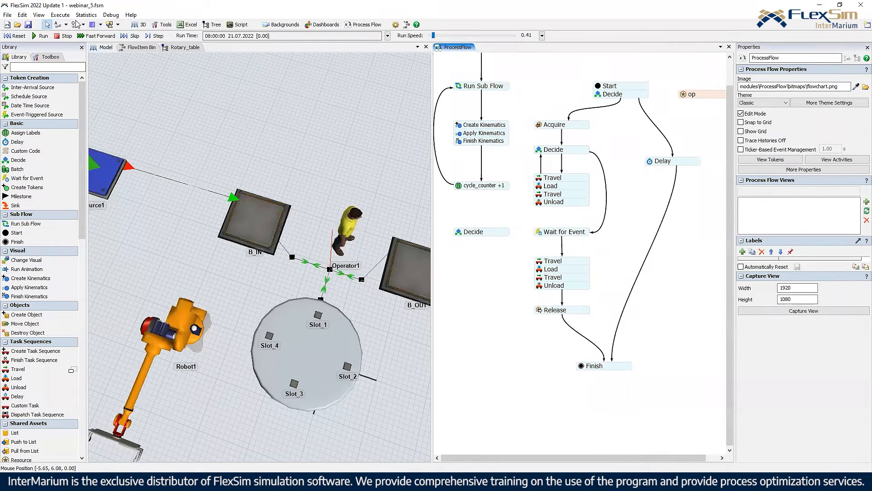
pyautogui.click(18, 36)
pyautogui.click(41, 36)
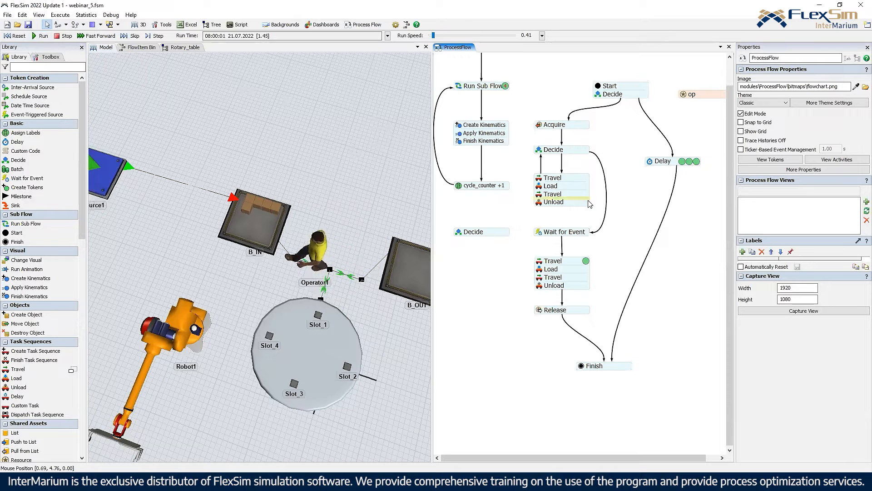
pyautogui.moveTo(433, 35); pyautogui.dragTo(438, 36)
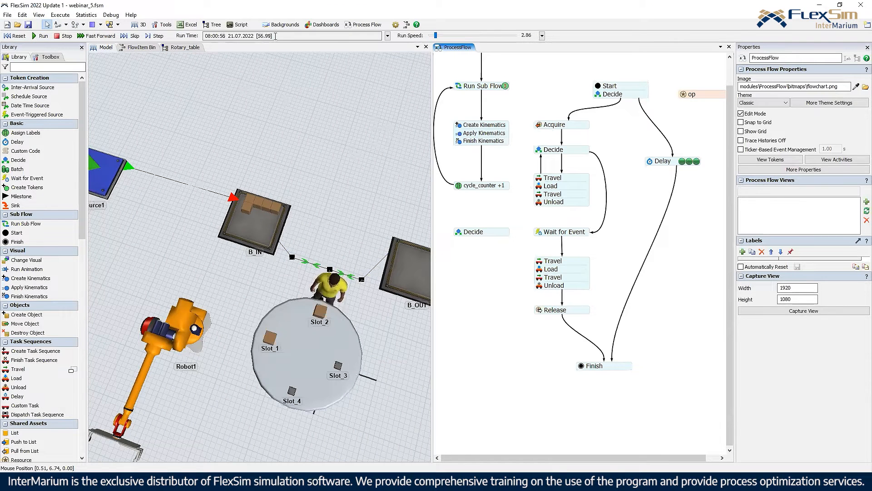
pyautogui.click(157, 37)
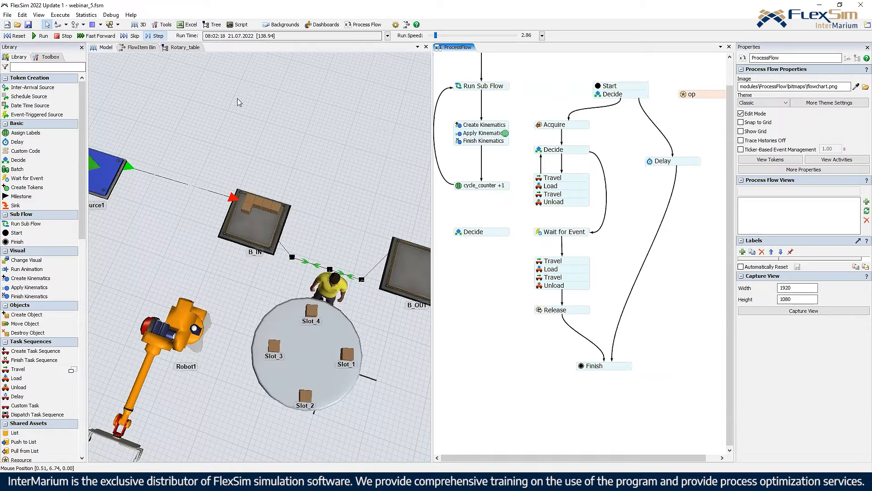
# Step: Continue the run at speeds up to 45.71 with a tilted view of the cell to check unloading to B_OUT, and reset the model
pyautogui.moveTo(435, 35); pyautogui.dragTo(435, 35)
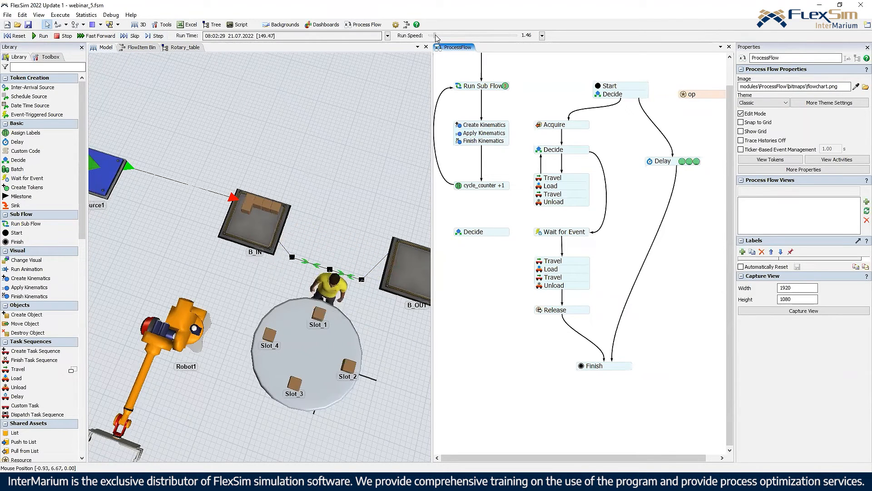
pyautogui.moveTo(438, 35); pyautogui.dragTo(439, 36)
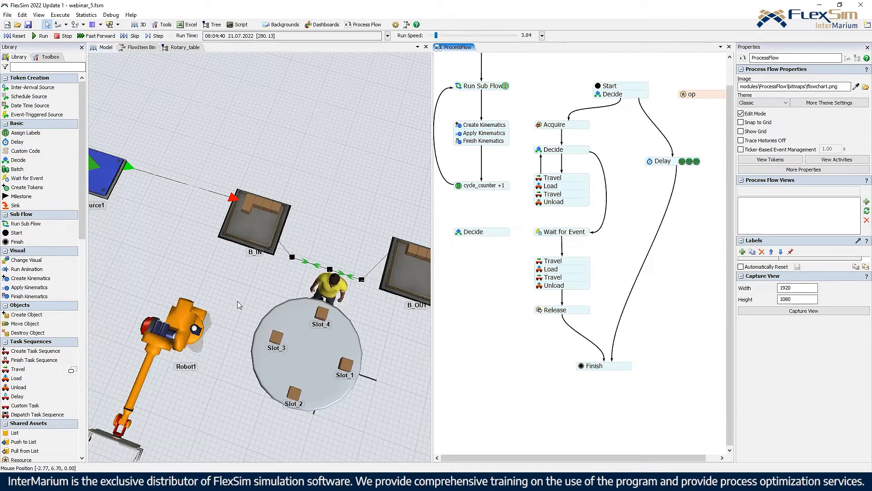
pyautogui.moveTo(353, 246); pyautogui.dragTo(342, 218, button='right')
pyautogui.moveTo(442, 36)
pyautogui.mouseDown()
pyautogui.moveTo(452, 36)
pyautogui.moveTo(441, 37)
pyautogui.mouseUp()
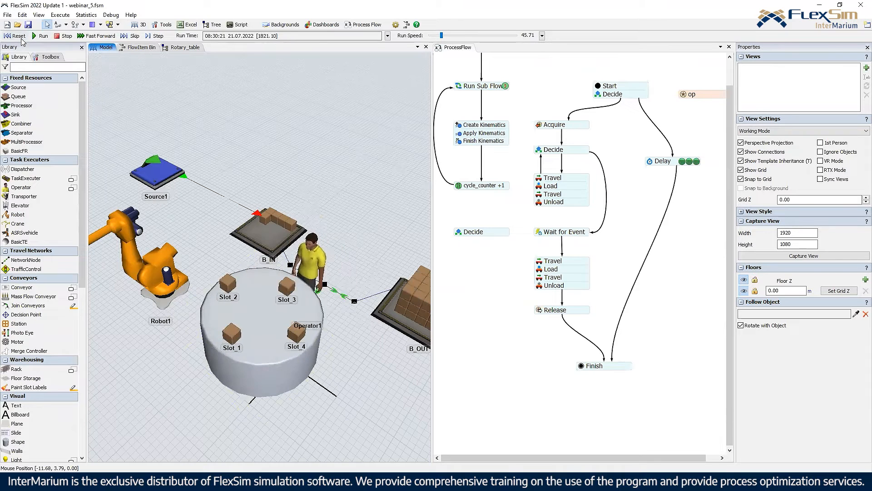
pyautogui.click(19, 36)
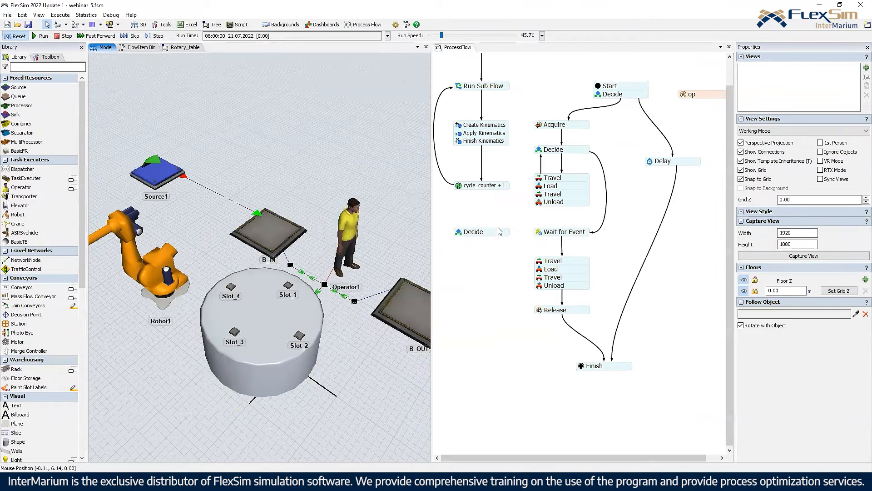
# Step: Move the Delay activity down beside the upper task block
pyautogui.click(642, 224)
pyautogui.scroll(-2, 641, 218)
pyautogui.moveTo(662, 173)
pyautogui.mouseDown()
pyautogui.moveTo(661, 162)
pyautogui.moveTo(666, 188)
pyautogui.mouseUp()
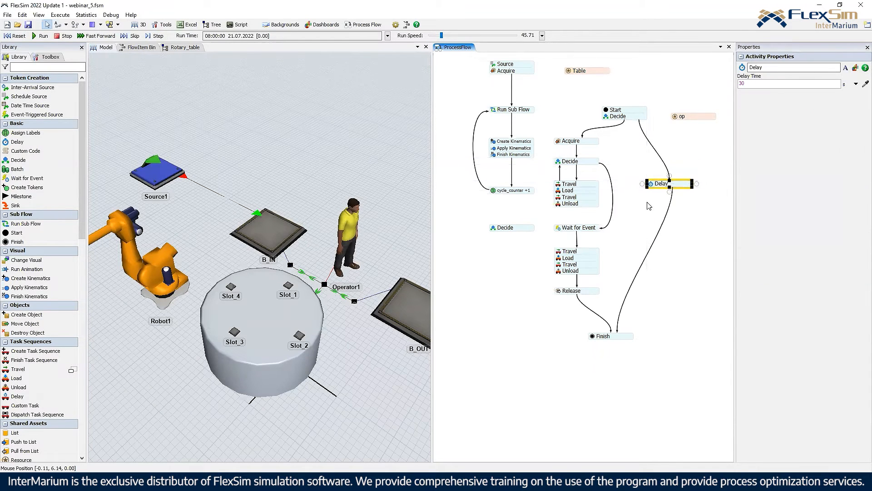
# Step: Create a global table named Station_cycle_times with 4 rows
pyautogui.click(648, 206)
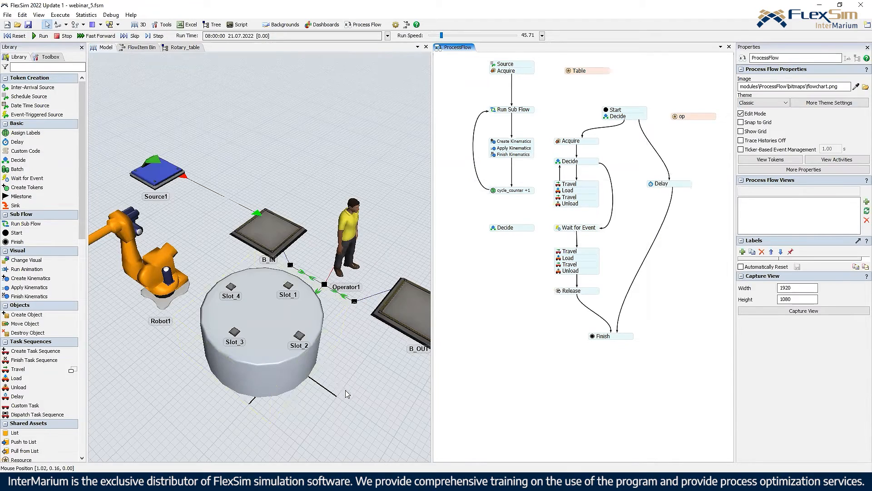
pyautogui.moveTo(345, 390); pyautogui.dragTo(363, 392, button='right')
pyautogui.moveTo(258, 260); pyautogui.dragTo(180, 238)
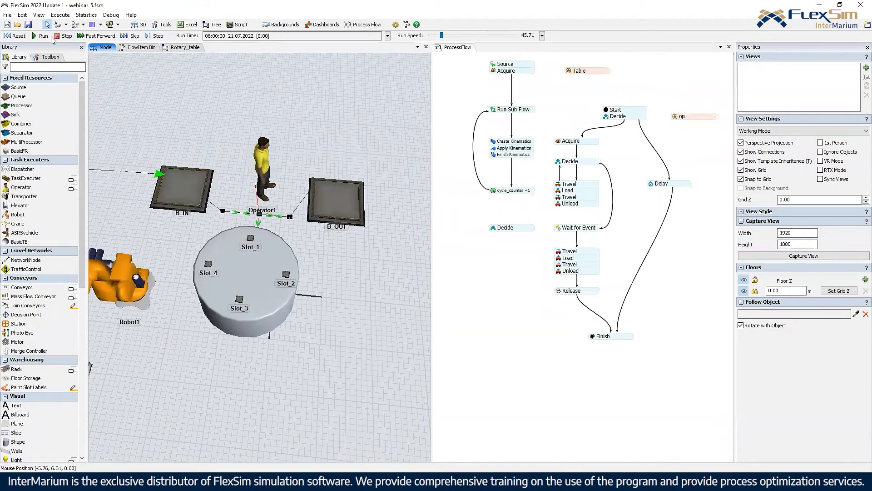
pyautogui.click(49, 57)
pyautogui.click(9, 68)
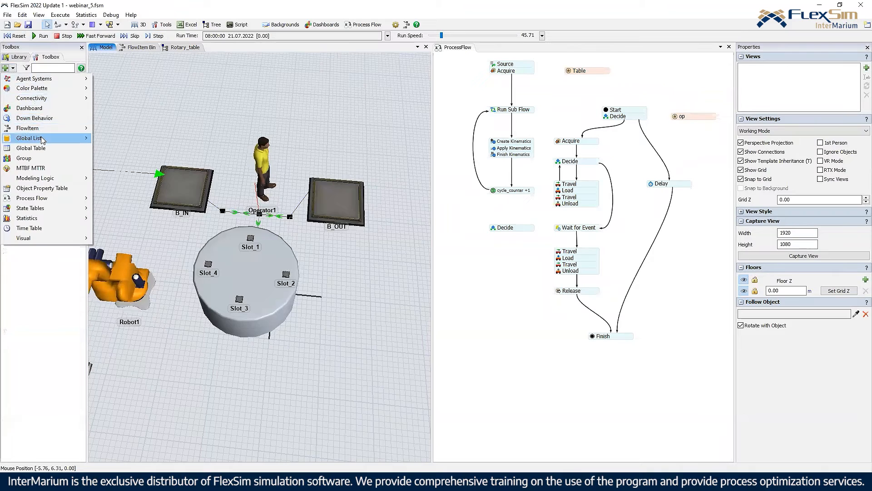
pyautogui.click(31, 148)
pyautogui.click(767, 68)
pyautogui.write('Station_cycle_times')
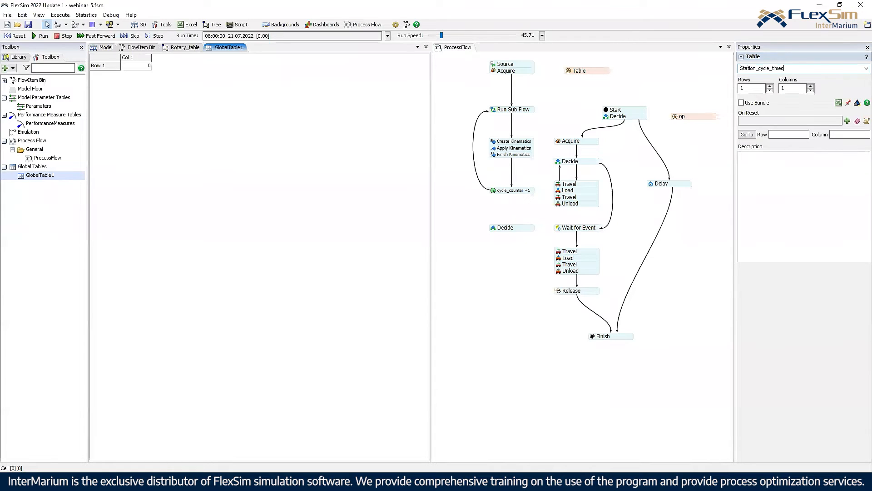
pyautogui.press('Return')
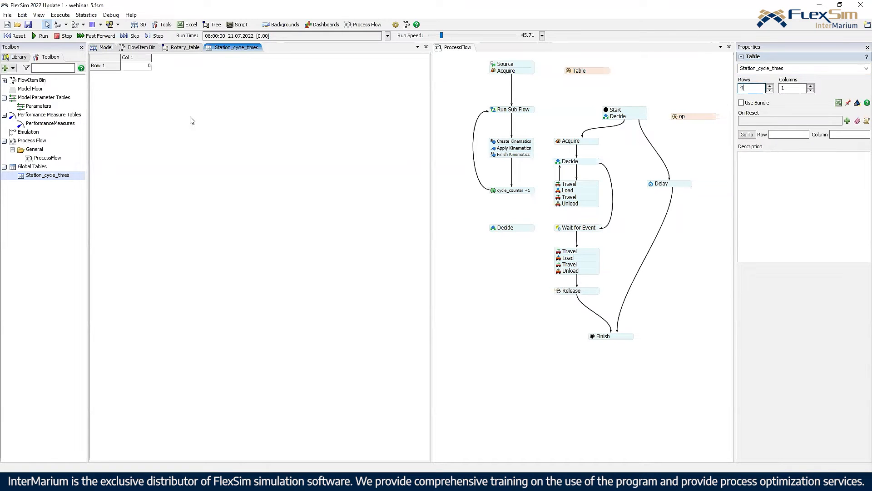
pyautogui.write('4')
pyautogui.press('Return')
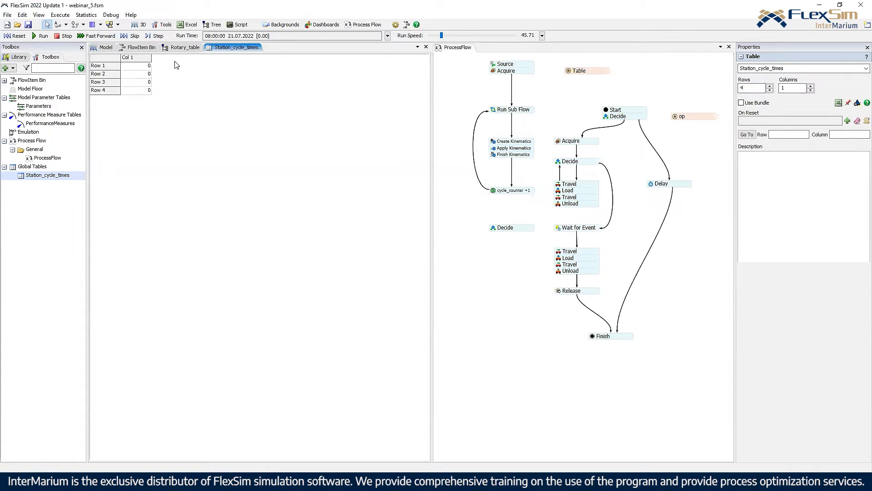
# Step: Fill rows 1 to 4 of the Station_cycle_times table with 10, 25, 30 and 20
pyautogui.click(145, 67)
pyautogui.write('10')
pyautogui.click(116, 68)
pyautogui.click(144, 76)
pyautogui.write('25')
pyautogui.press('Return')
pyautogui.write('30')
pyautogui.press('Return')
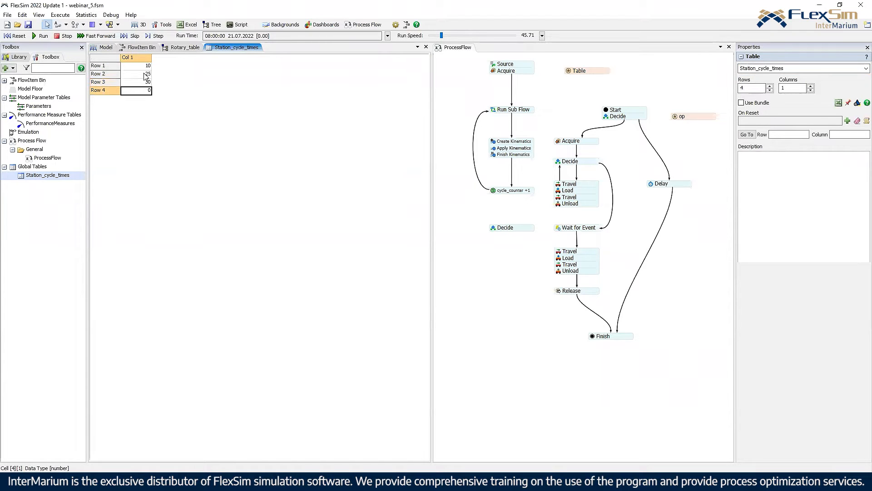
pyautogui.write('20')
pyautogui.click(197, 121)
# Step: Rename the table's column to process time and widen it to fit the header
pyautogui.click(136, 59)
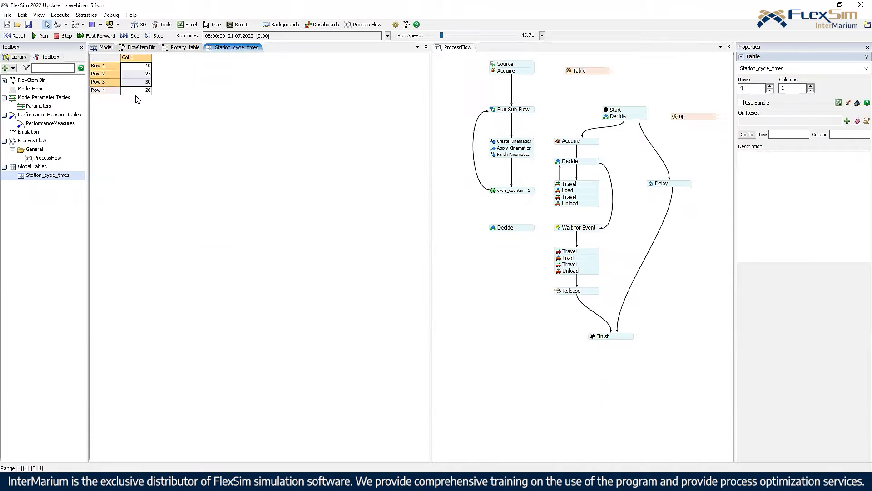
pyautogui.doubleClick(138, 58)
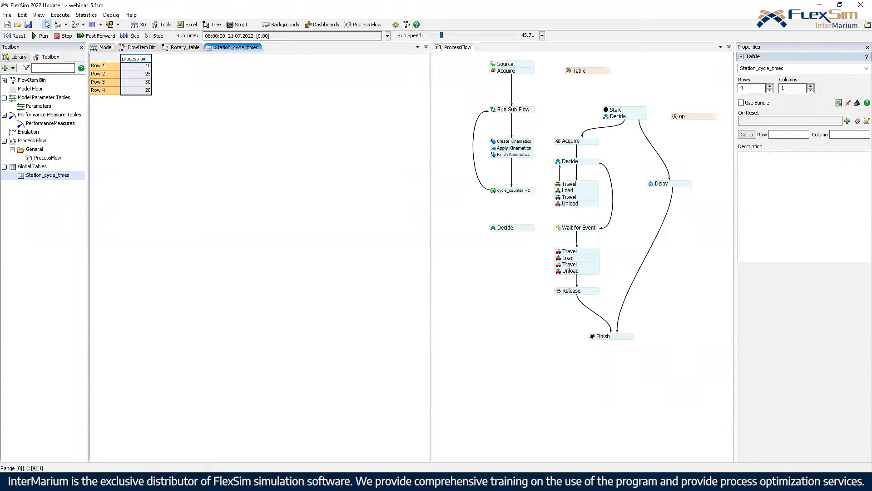
pyautogui.click(154, 127)
pyautogui.moveTo(151, 62); pyautogui.dragTo(163, 63)
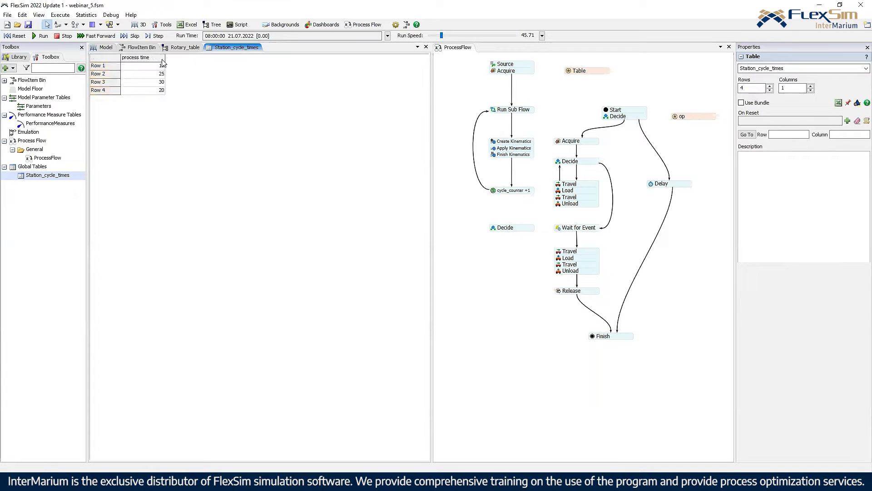
# Step: Set the standalone Delay's time by global table lookup in Station_cycle_times, with token.station_number as the row and column 1
pyautogui.moveTo(667, 182); pyautogui.dragTo(668, 191)
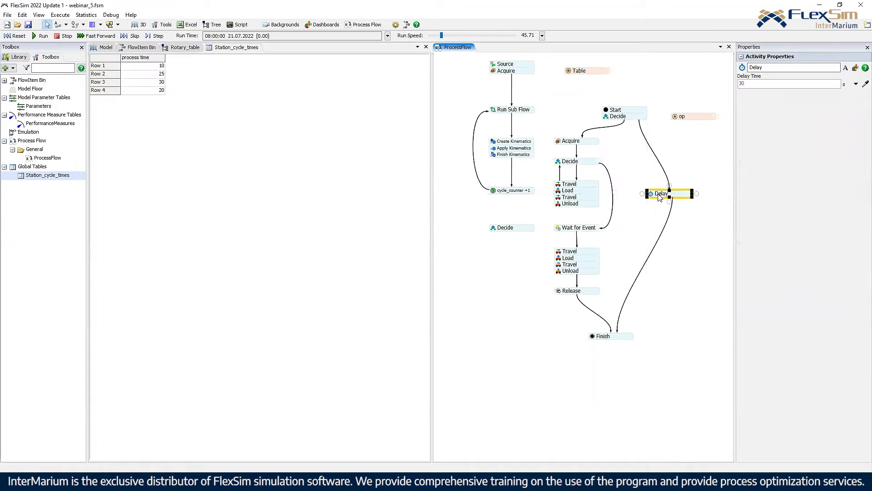
pyautogui.doubleClick(653, 195)
pyautogui.click(767, 220)
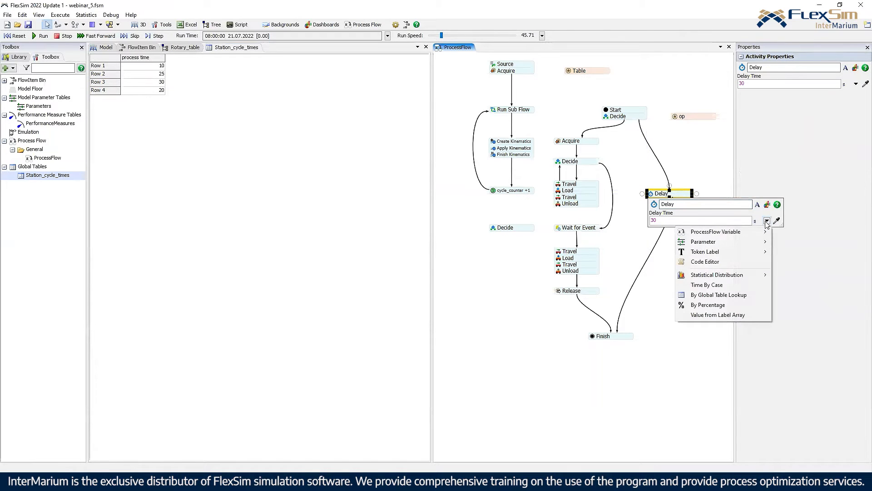
pyautogui.click(747, 295)
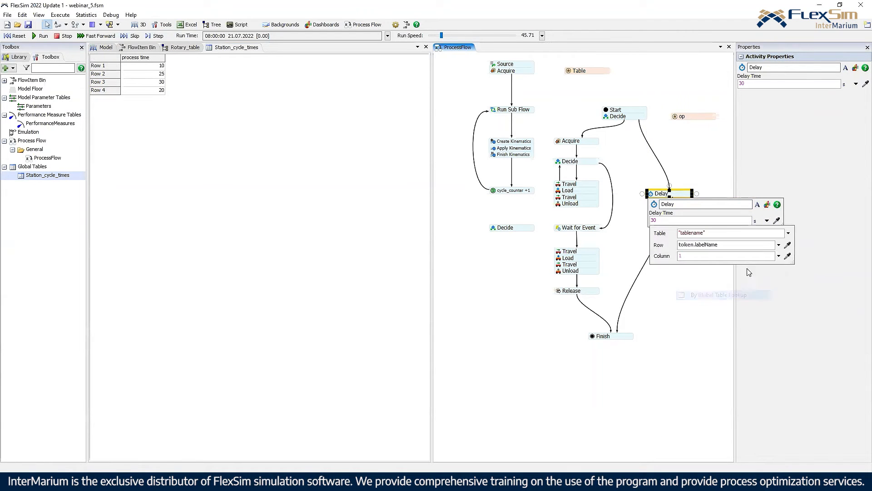
pyautogui.click(788, 233)
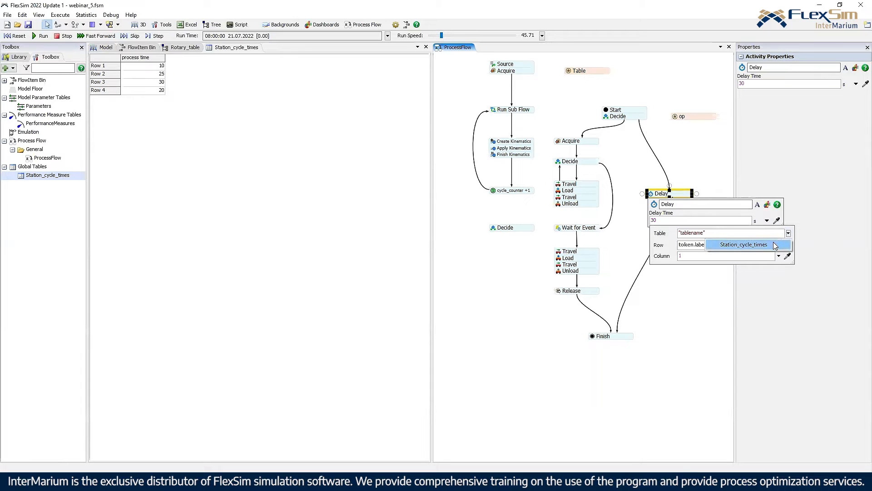
pyautogui.click(775, 246)
pyautogui.click(779, 245)
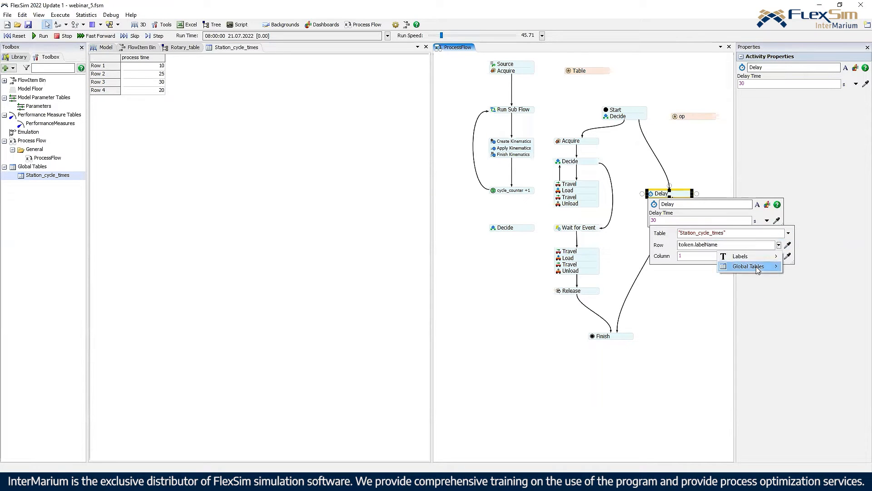
pyautogui.moveTo(738, 256)
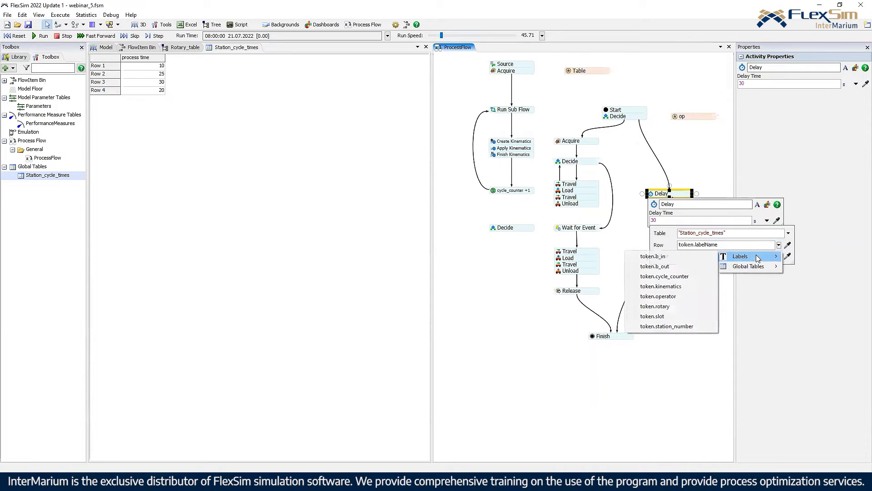
pyautogui.click(693, 323)
pyautogui.click(695, 151)
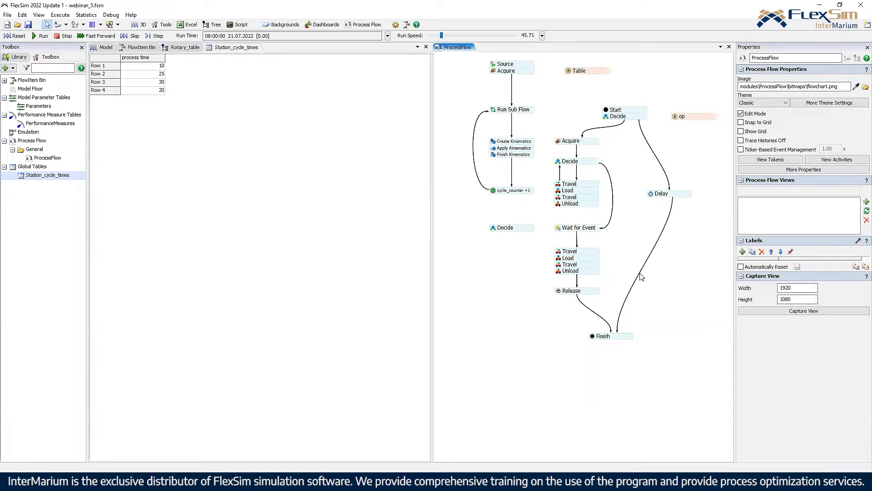
# Step: Add a task sequence Delay to the end of the lower task block and set its executer to token.operator
pyautogui.doubleClick(668, 276)
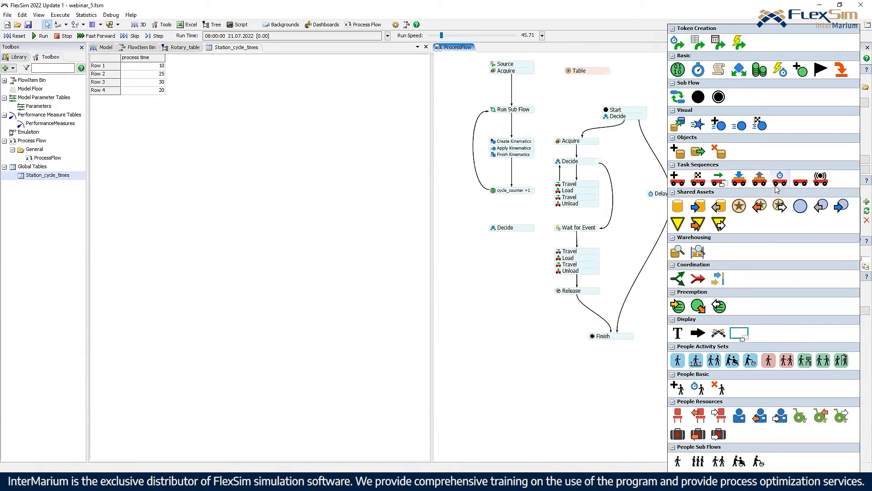
pyautogui.click(777, 181)
pyautogui.moveTo(688, 282); pyautogui.dragTo(571, 278)
pyautogui.doubleClick(568, 278)
pyautogui.doubleClick(665, 303)
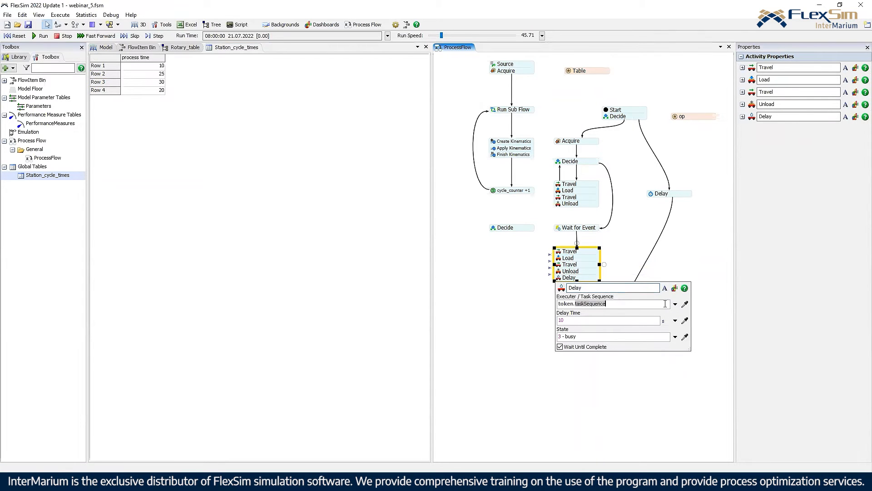
pyautogui.write('po')
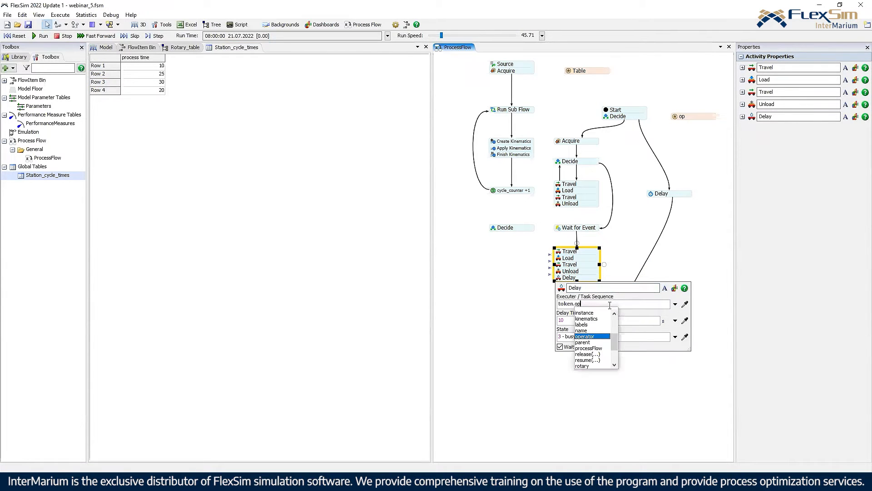
pyautogui.click(601, 337)
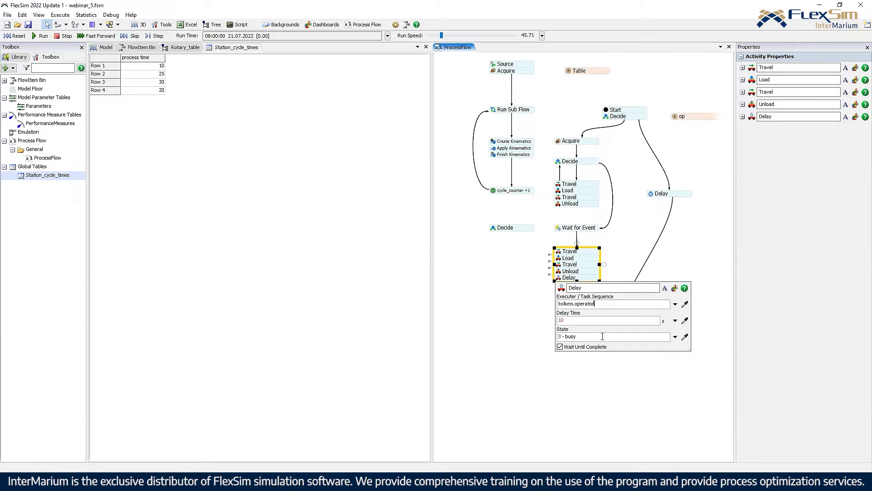
# Step: Set the task Delay's time by global table lookup in Station_cycle_times, with token.station_number as the row and column 1
pyautogui.click(675, 321)
pyautogui.click(609, 395)
pyautogui.click(696, 333)
pyautogui.click(645, 345)
pyautogui.click(686, 345)
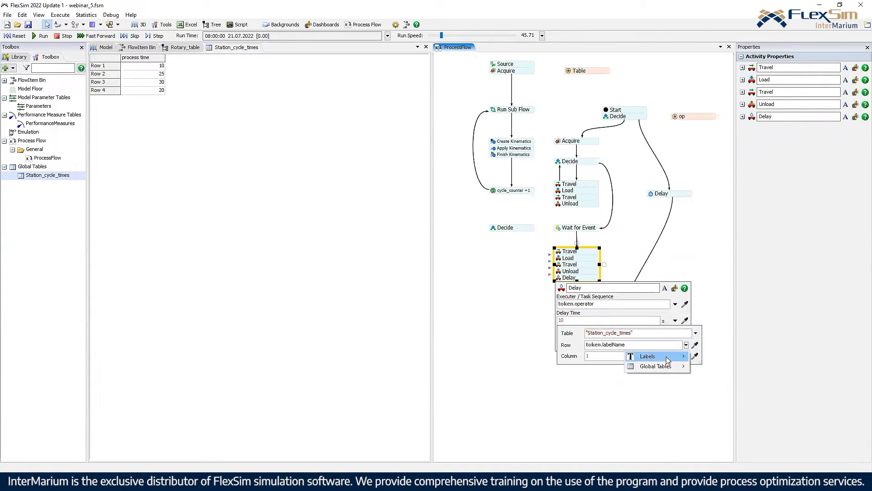
pyautogui.moveTo(668, 359)
pyautogui.click(737, 427)
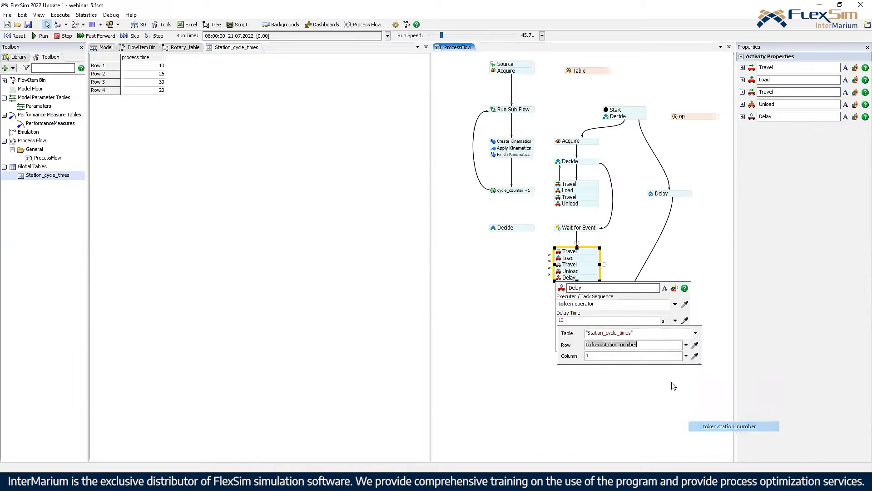
pyautogui.click(596, 354)
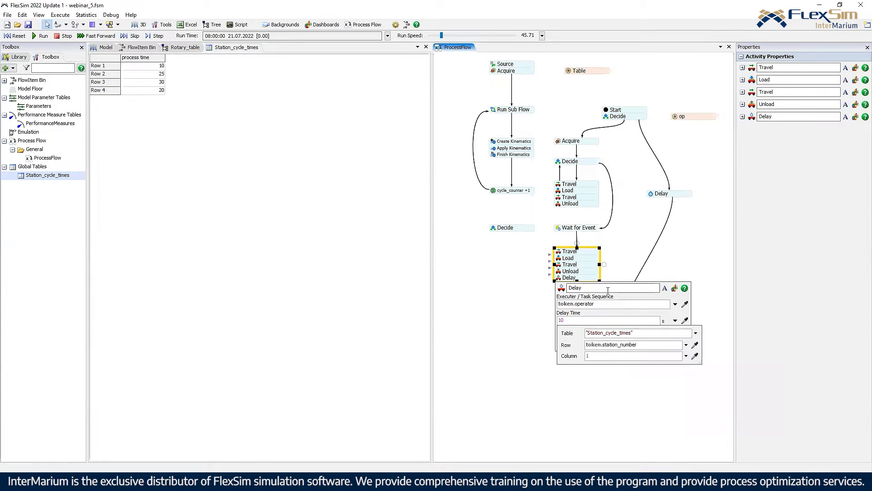
pyautogui.click(607, 289)
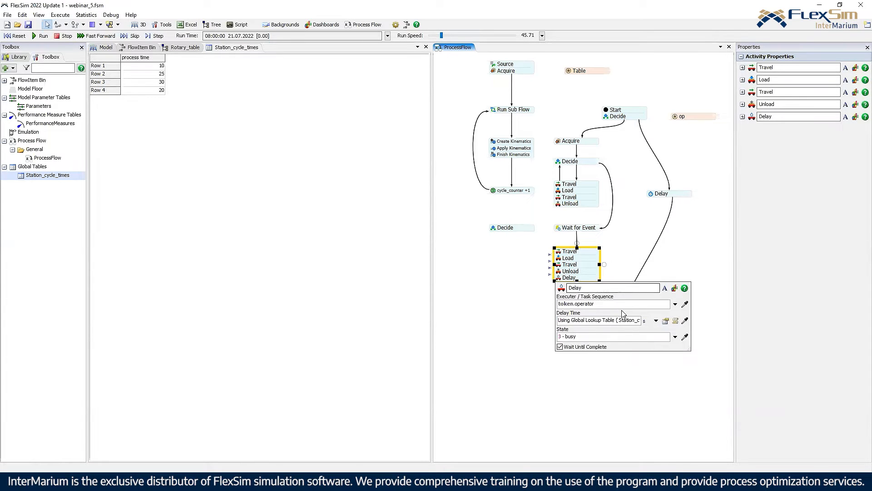
pyautogui.click(639, 232)
# Step: Reset and run the model at speed 2.86 to check the station process times on the rotary table
pyautogui.click(105, 47)
pyautogui.click(18, 36)
pyautogui.click(41, 36)
pyautogui.moveTo(441, 35); pyautogui.dragTo(436, 35)
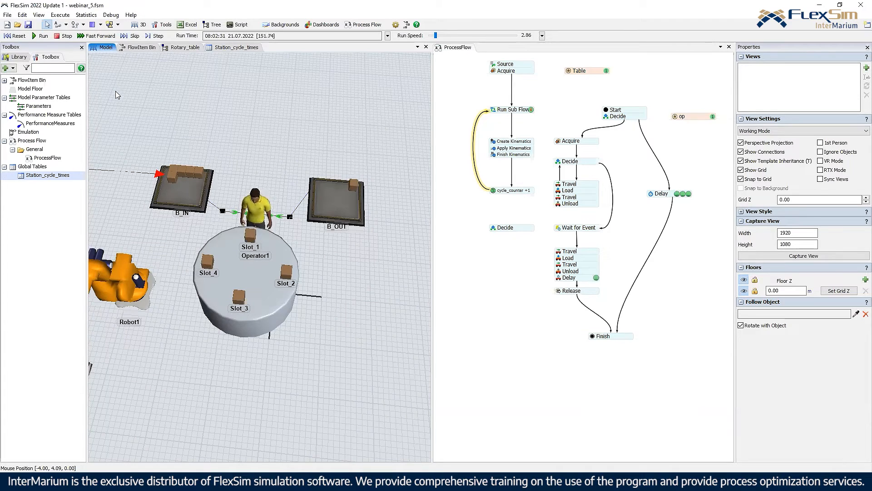
# Step: Move Robot1 to the Slot_2 side of the table, and add case 2 with connector 2 to the Decide below Start
pyautogui.moveTo(127, 280); pyautogui.dragTo(358, 346)
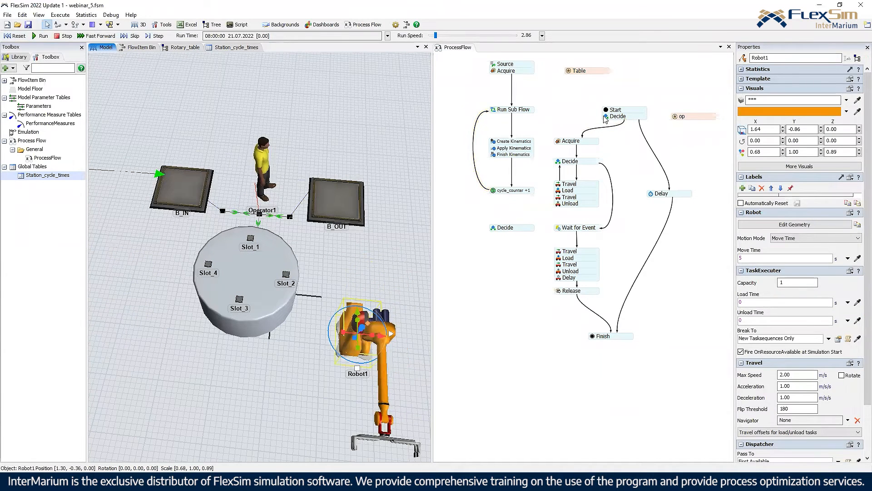
pyautogui.click(618, 125)
pyautogui.doubleClick(611, 118)
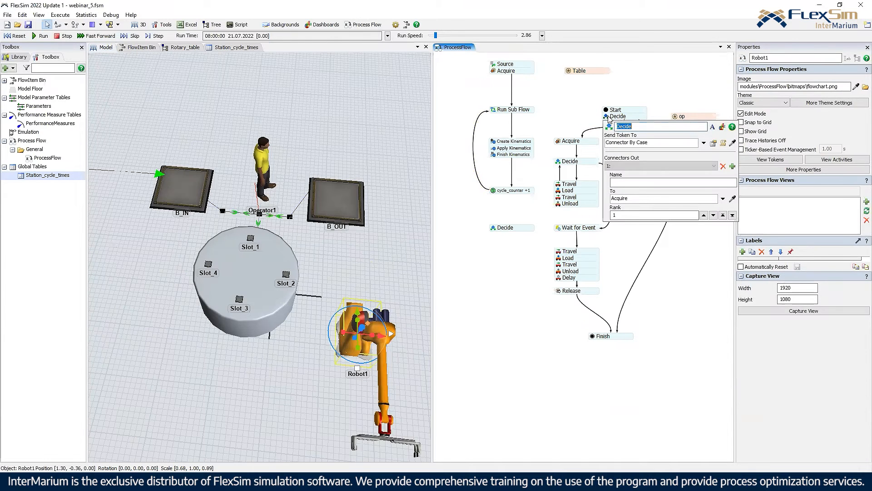
pyautogui.click(714, 144)
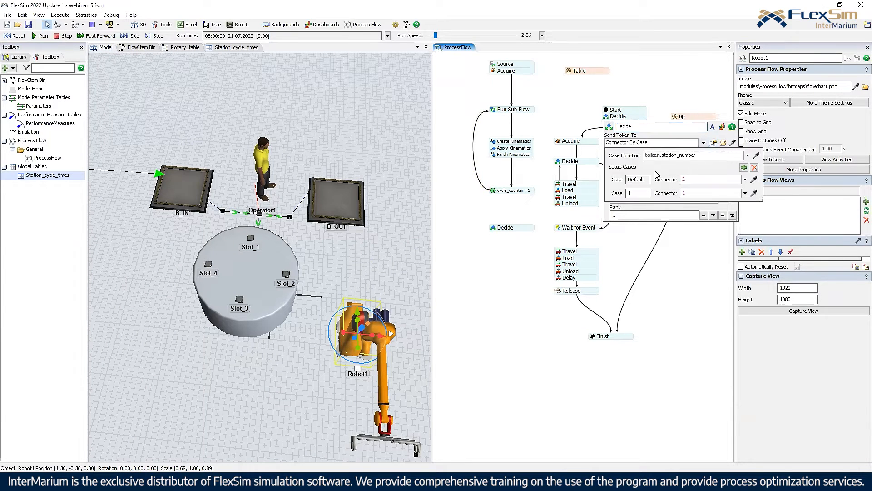
pyautogui.click(743, 167)
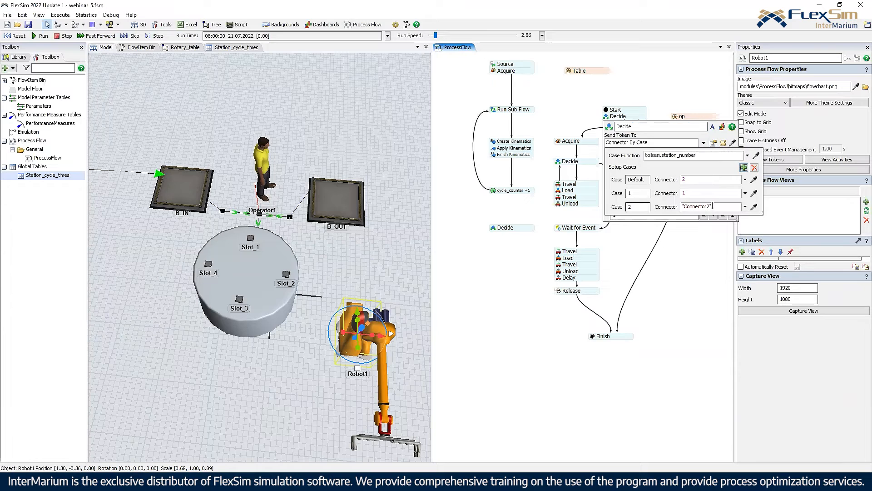
pyautogui.write('2')
# Step: Move the standalone Delay farther from the operator branch and delete the connector leading to it from the Decide below Start
pyautogui.moveTo(691, 266); pyautogui.dragTo(614, 257)
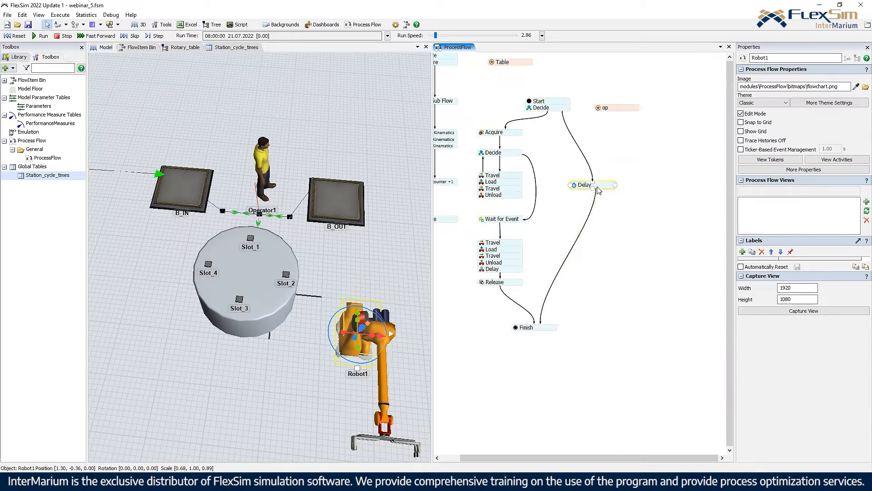
pyautogui.moveTo(594, 187); pyautogui.dragTo(662, 193)
pyautogui.click(569, 127)
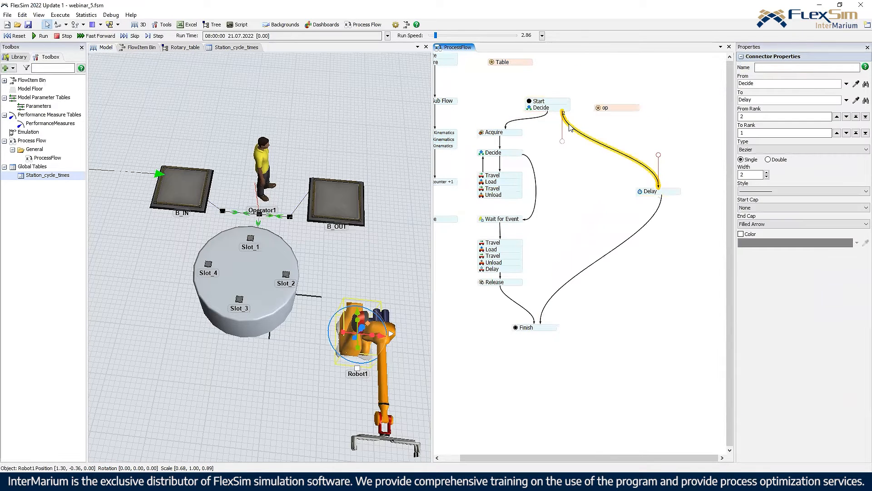
pyautogui.press('Delete')
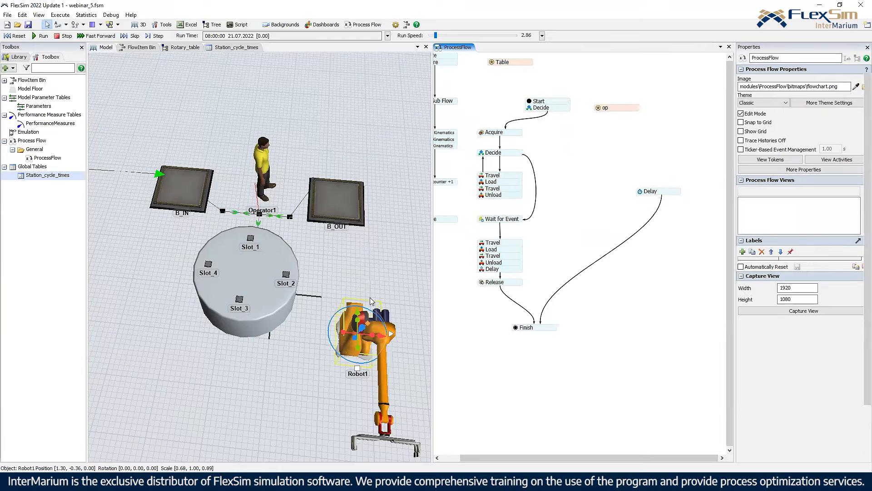
# Step: Reposition Robot1 beside Slot_2 of the rotary table, at about X 1.83 and Y 0.01
pyautogui.click(374, 304)
pyautogui.moveTo(380, 276); pyautogui.dragTo(359, 231)
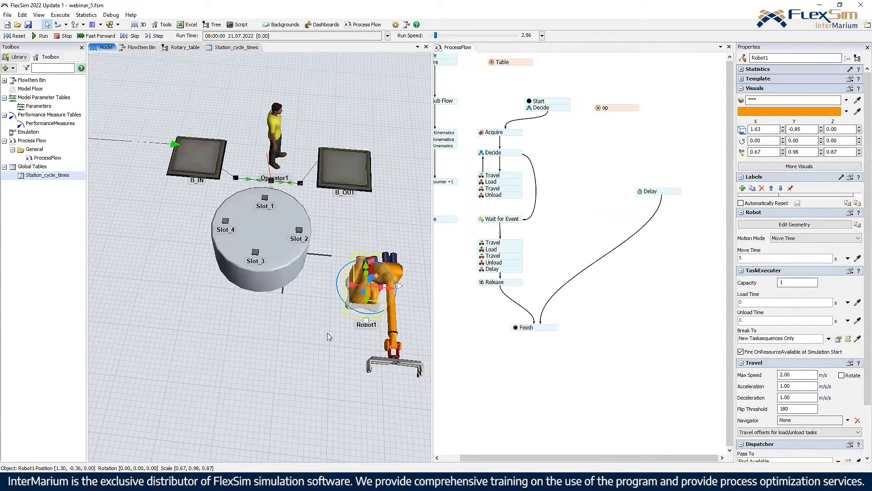
pyautogui.rightClick(309, 326)
pyautogui.moveTo(309, 326); pyautogui.dragTo(357, 298, button='right')
pyautogui.moveTo(357, 287); pyautogui.dragTo(368, 248)
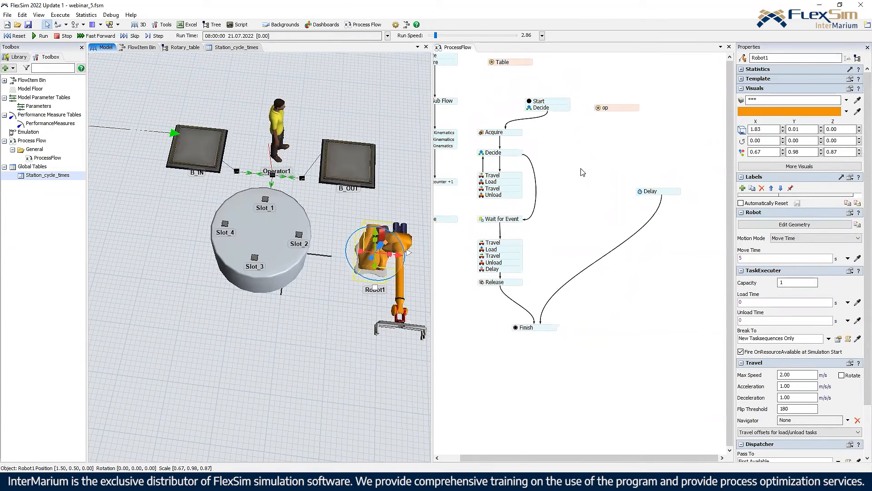
# Step: Add a Resource named robot below the op resource and reference Robot1 in it
pyautogui.moveTo(582, 171); pyautogui.dragTo(597, 185)
pyautogui.doubleClick(627, 155)
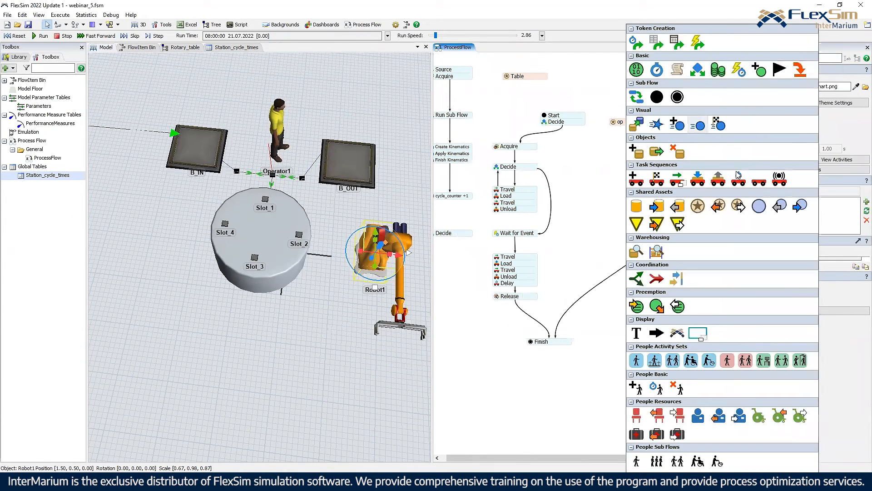
pyautogui.click(703, 205)
pyautogui.moveTo(658, 158); pyautogui.dragTo(666, 158)
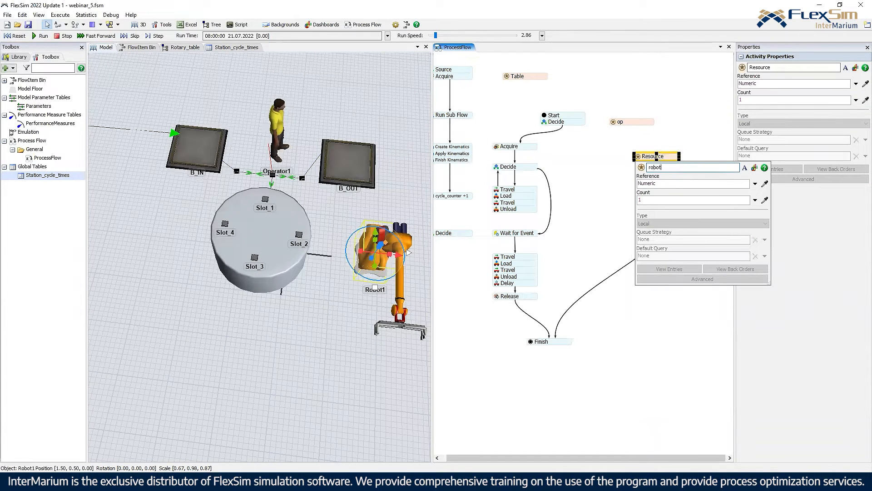
pyautogui.click(639, 131)
pyautogui.click(659, 157)
pyautogui.click(766, 184)
pyautogui.click(377, 241)
pyautogui.click(396, 247)
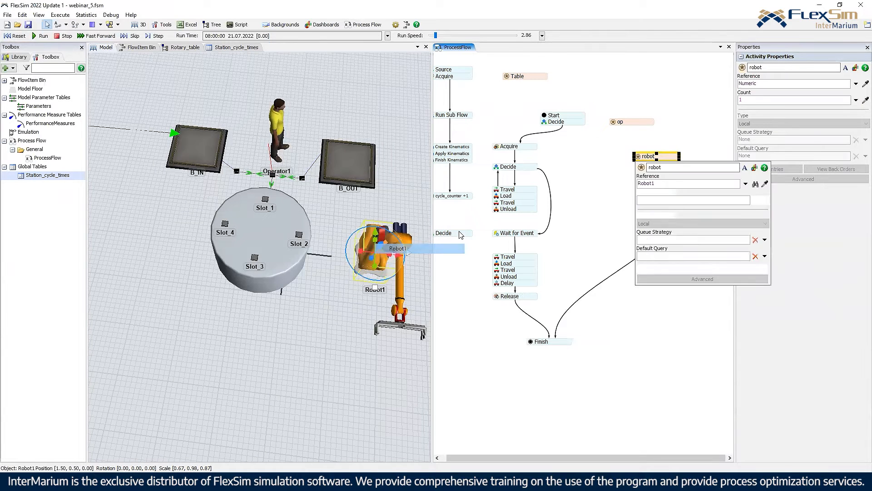
pyautogui.click(571, 137)
# Step: Add an Acquire for the robot resource, fed from the Decide below Start, and connect that Decide to the standalone Delay
pyautogui.doubleClick(569, 168)
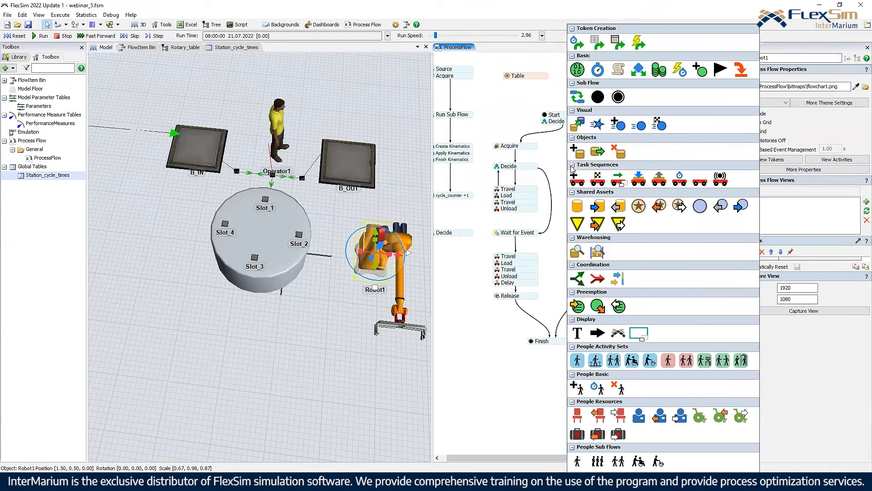
pyautogui.click(659, 207)
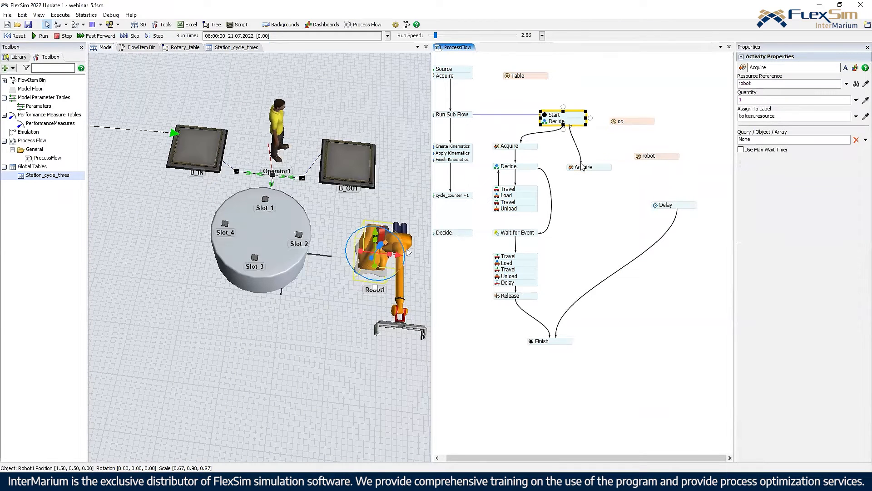
pyautogui.doubleClick(552, 121)
pyautogui.click(642, 148)
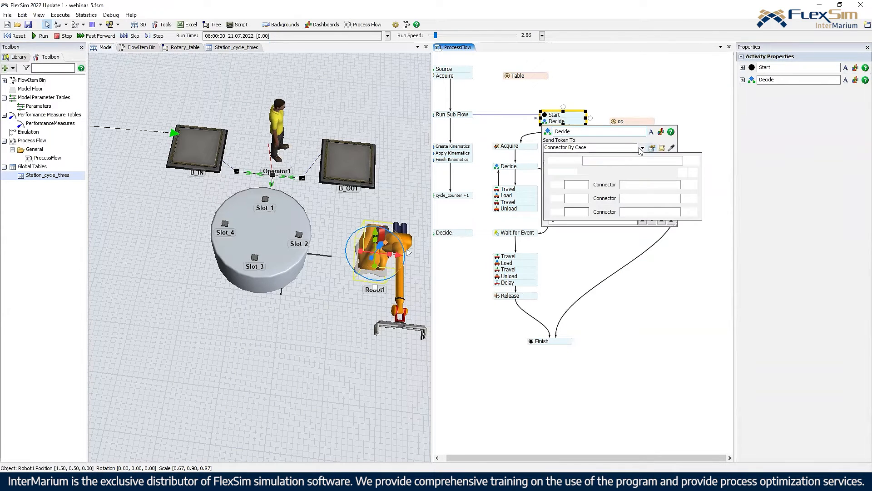
pyautogui.click(658, 90)
pyautogui.click(568, 122)
pyautogui.moveTo(583, 169); pyautogui.dragTo(592, 191)
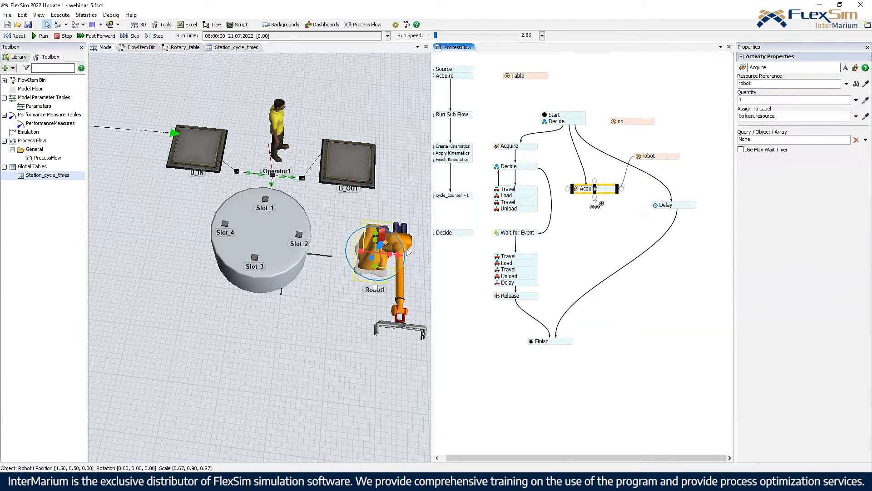
# Step: Add a Travel activity with X, Y and Z location settings and attach it directly beneath the robot's Acquire
pyautogui.doubleClick(595, 205)
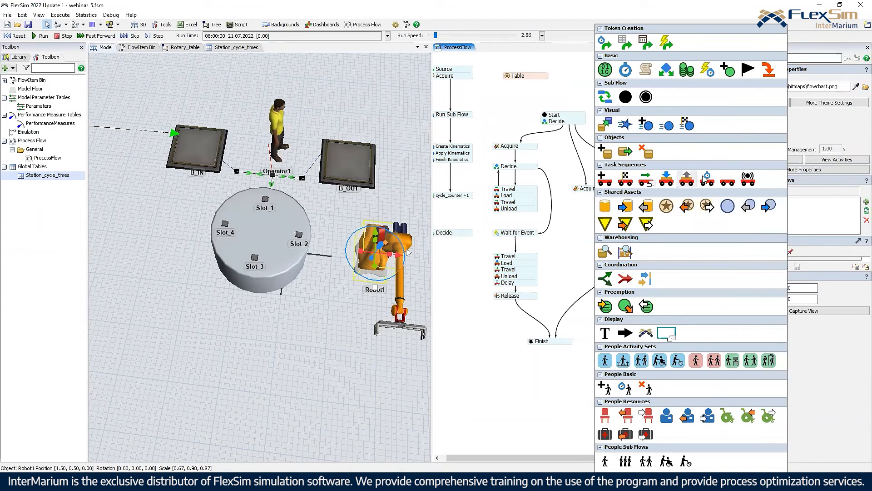
pyautogui.click(649, 181)
pyautogui.click(651, 212)
pyautogui.moveTo(606, 209); pyautogui.dragTo(584, 202)
pyautogui.click(584, 203)
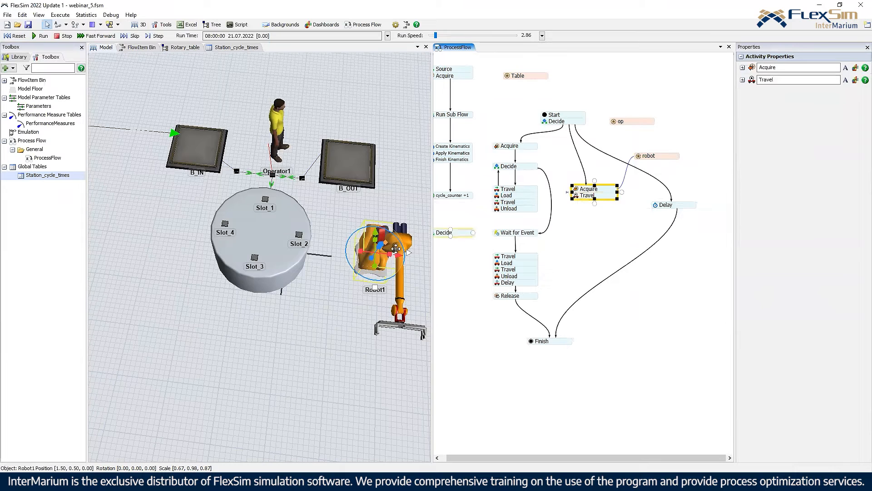
# Step: Assign the resource taken by the robot's Acquire to the label token.robot
pyautogui.doubleClick(575, 196)
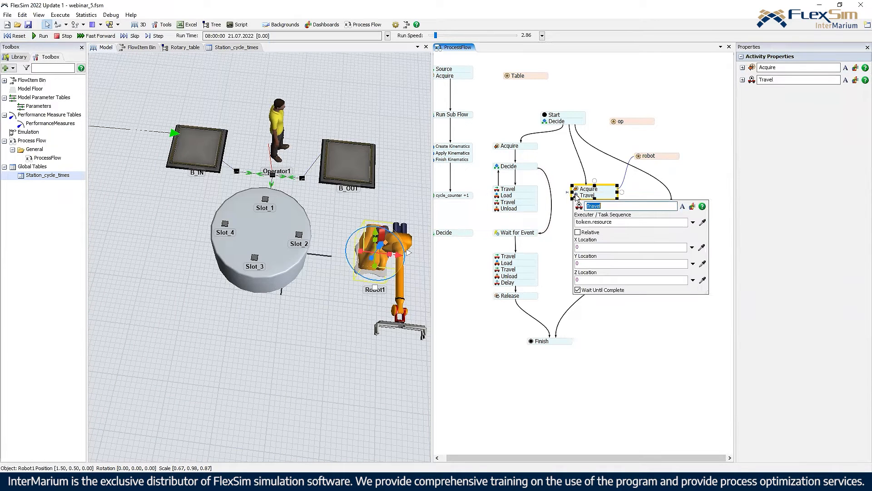
pyautogui.doubleClick(589, 189)
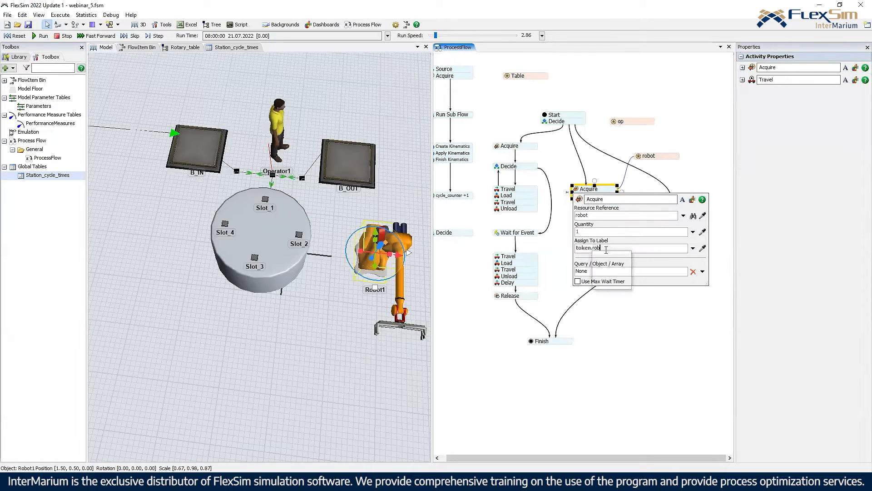
pyautogui.click(599, 172)
# Step: Set the robot's Travel to executer token.robot with a relative location of Y -2 and Z 1, and run the model
pyautogui.doubleClick(582, 196)
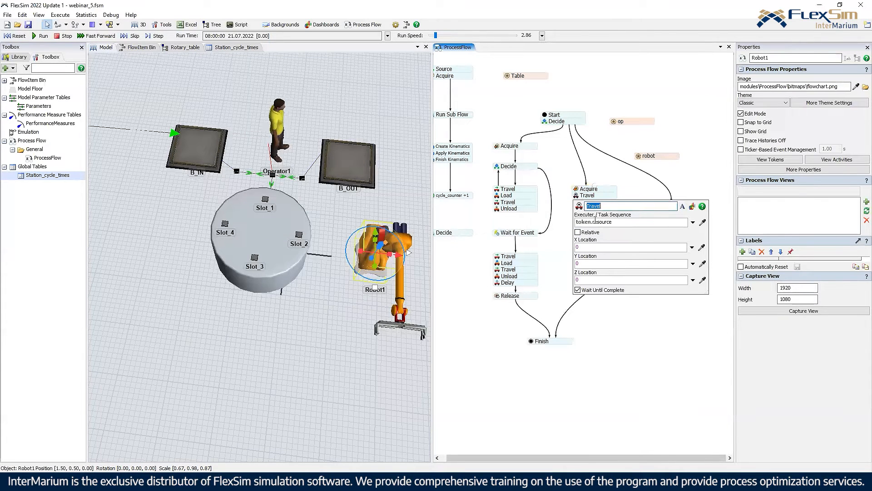
pyautogui.doubleClick(611, 222)
pyautogui.write('robot')
pyautogui.click(578, 232)
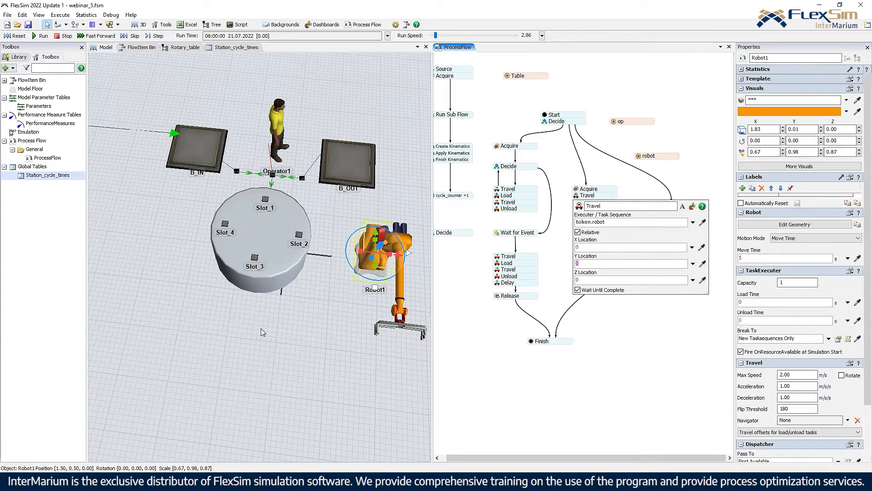
pyautogui.click(550, 261)
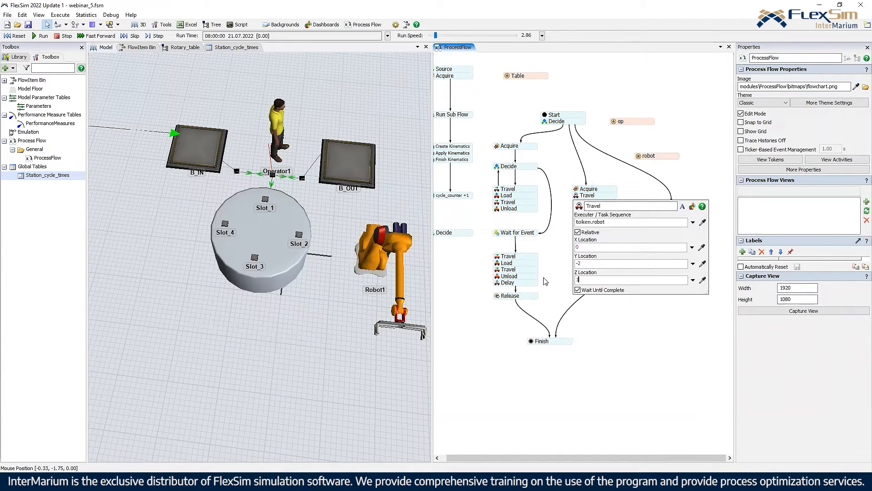
pyautogui.click(16, 37)
pyautogui.click(39, 37)
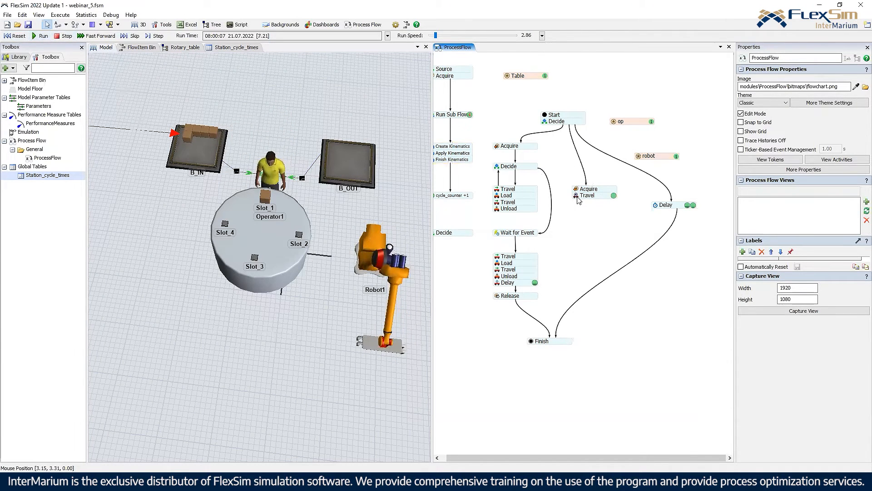
# Step: Change the robot's Travel location to X -2 and Y 0, and rerun the model to view the arm's reach
pyautogui.moveTo(578, 200)
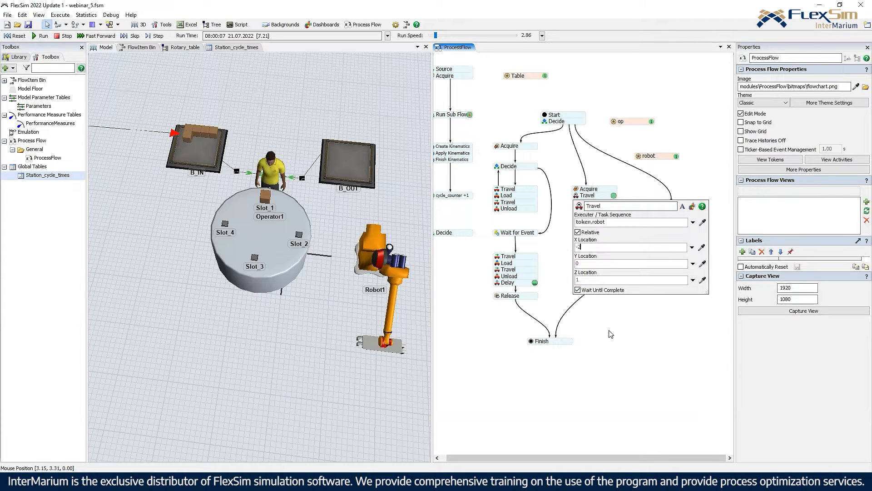
pyautogui.click(16, 35)
pyautogui.click(40, 35)
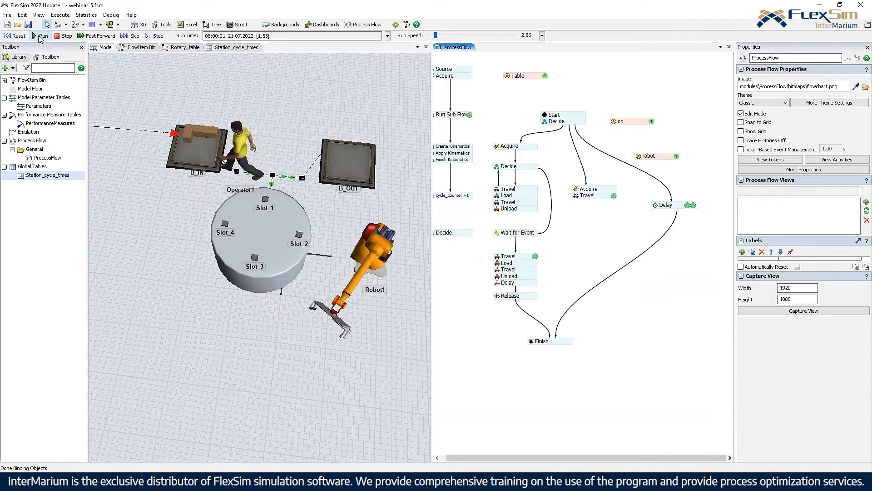
pyautogui.click(341, 295)
pyautogui.moveTo(341, 295); pyautogui.dragTo(341, 282, button='right')
# Step: Set the Z location of the robot's Travel to 1.8, and run the model briefly
pyautogui.click(585, 196)
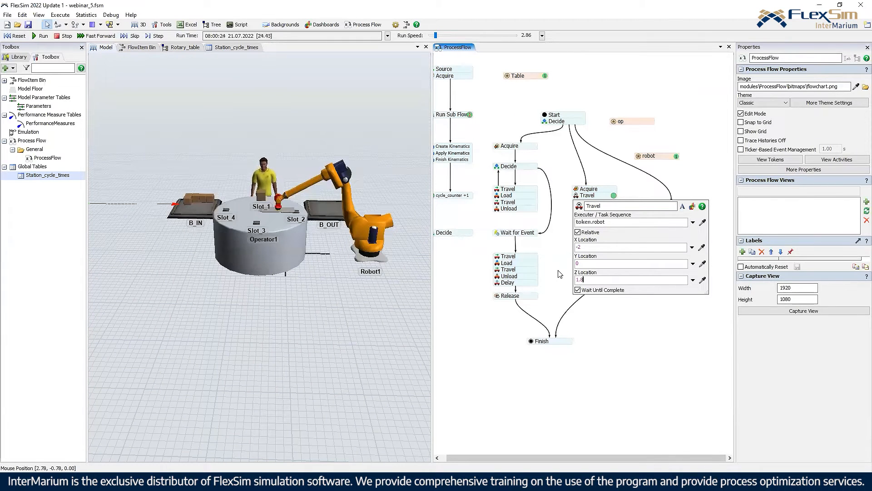
pyautogui.click(16, 36)
pyautogui.click(42, 35)
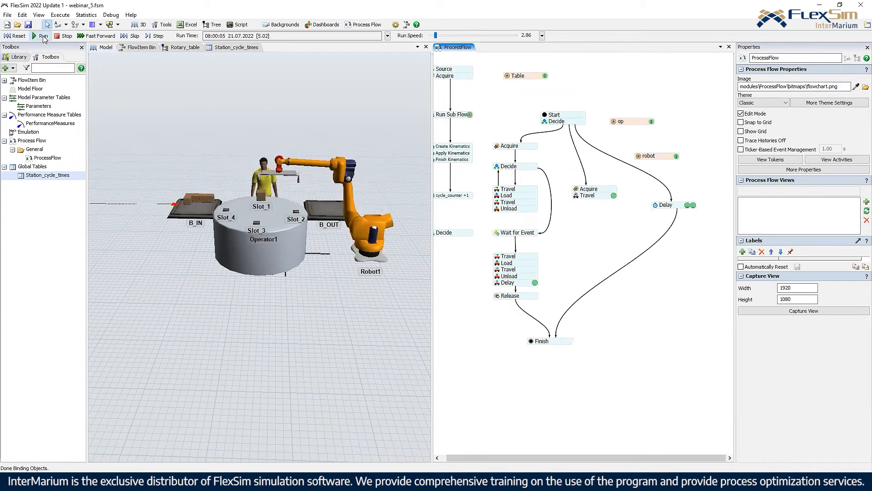
pyautogui.click(60, 38)
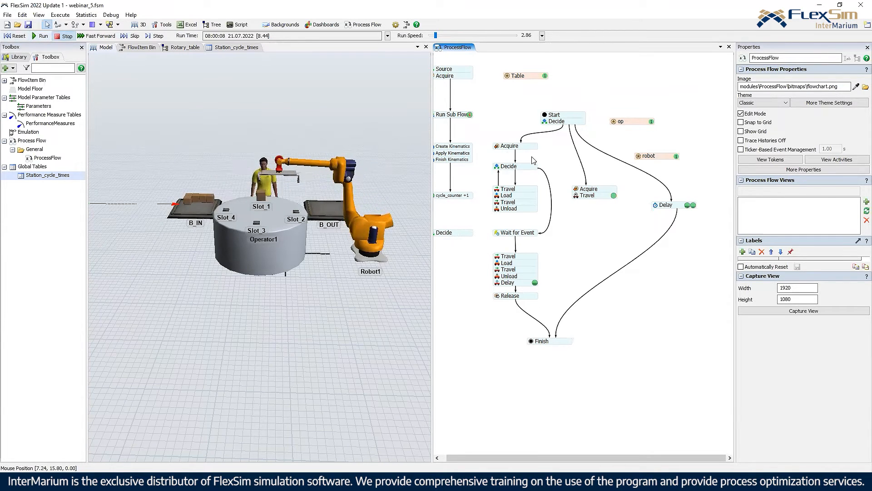
# Step: Copy the robot's Travel activity and paste two duplicates below it, with the model reset
pyautogui.click(593, 198)
pyautogui.click(582, 216)
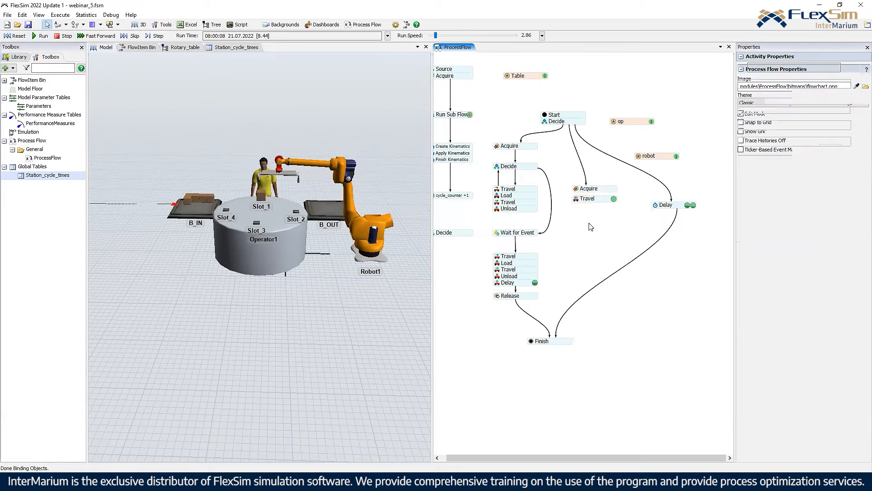
pyautogui.hotkey('ctrl', 'v')
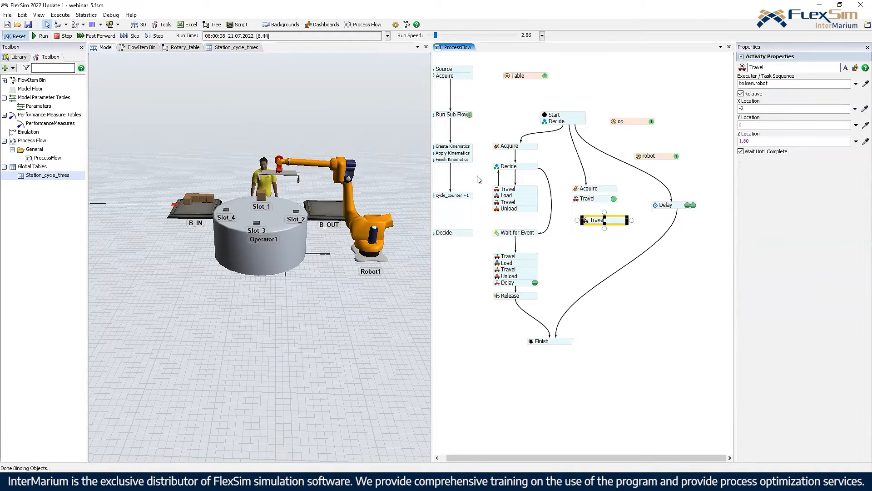
pyautogui.click(15, 35)
pyautogui.moveTo(590, 220); pyautogui.dragTo(578, 213)
pyautogui.click(576, 226)
pyautogui.hotkey('ctrl', 'v')
# Step: Set the second Travel's Z location to 1.5, stack all three Travels under the robot's Acquire, and test the motion
pyautogui.doubleClick(575, 211)
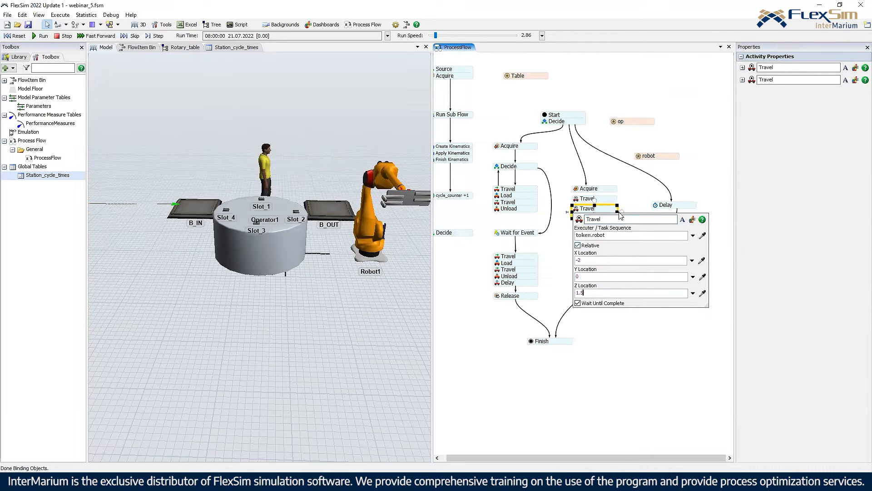
pyautogui.click(619, 193)
pyautogui.click(576, 214)
pyautogui.click(596, 297)
pyautogui.moveTo(613, 212); pyautogui.dragTo(612, 203)
pyautogui.click(630, 157)
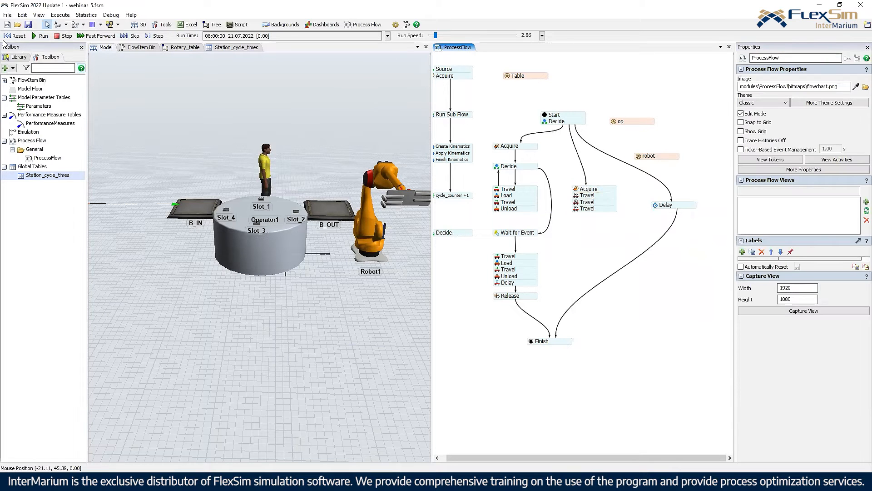
pyautogui.click(16, 36)
pyautogui.click(40, 36)
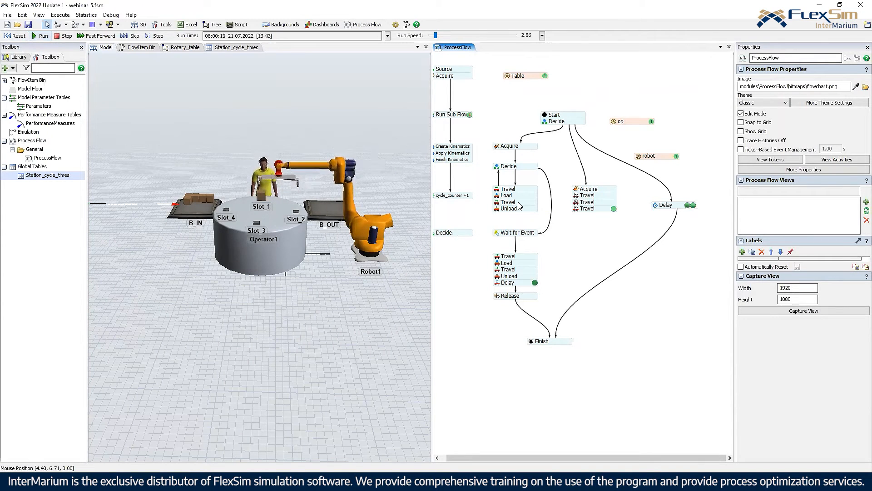
# Step: Set the middle Travel's Z location to 1.2 and rerun the model from the start
pyautogui.doubleClick(578, 203)
pyautogui.click(586, 285)
pyautogui.write('0')
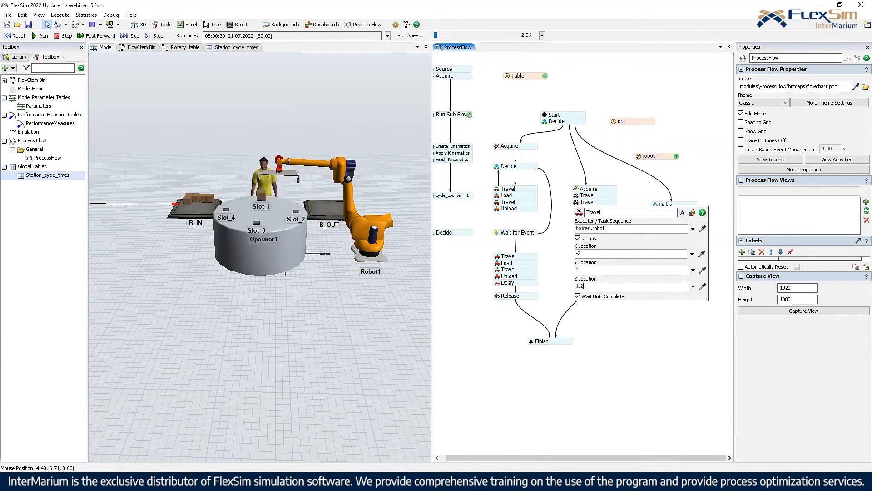
pyautogui.click(17, 36)
pyautogui.click(39, 36)
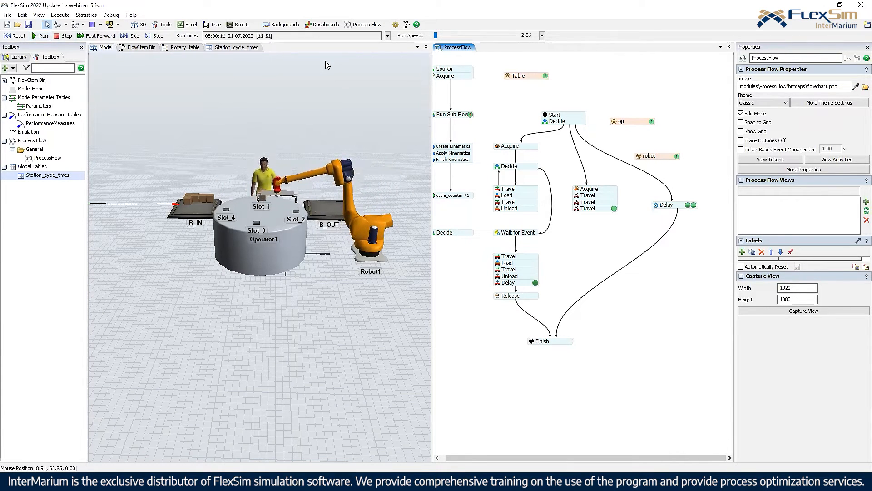
# Step: Set the X location of the robot's first Travel to -1.7 and apply the same offset to the other two Travels
pyautogui.click(578, 199)
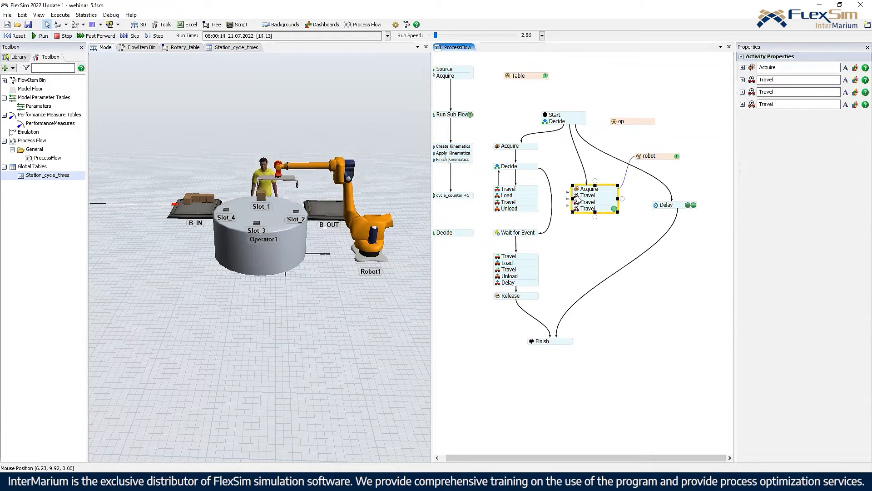
pyautogui.doubleClick(578, 200)
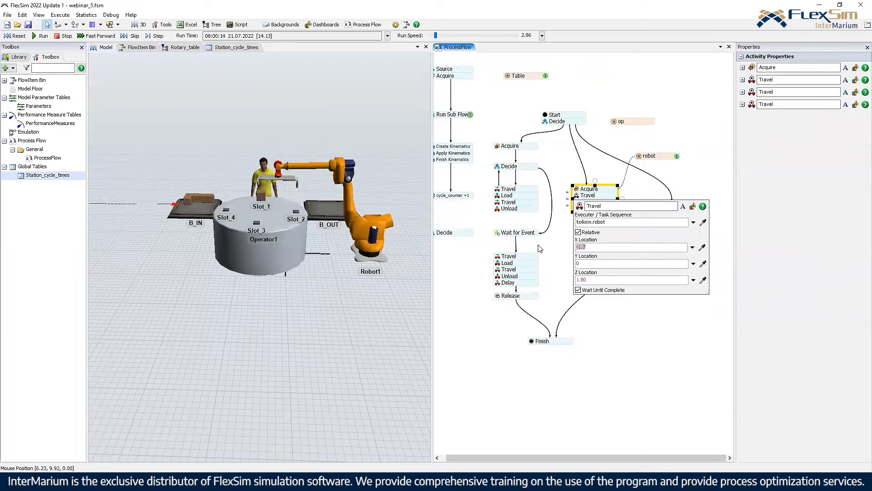
pyautogui.click(539, 248)
pyautogui.doubleClick(588, 202)
pyautogui.click(558, 255)
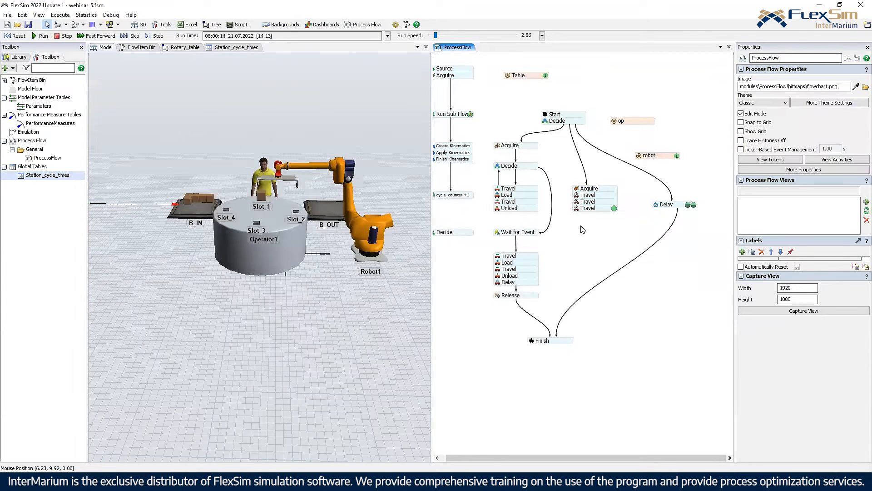
pyautogui.click(578, 212)
pyautogui.doubleClick(578, 209)
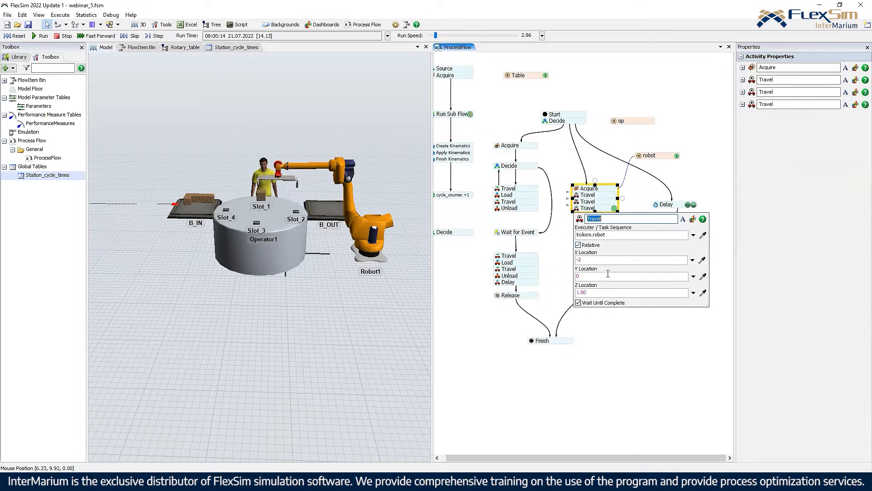
# Step: Add a Release for token.robot beneath the robot's last Travel and connect it to Finish
pyautogui.doubleClick(557, 256)
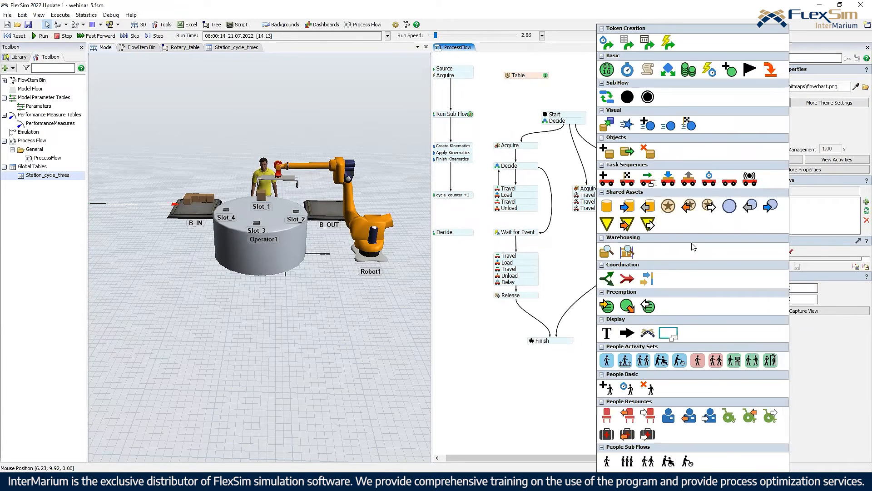
pyautogui.click(708, 213)
pyautogui.moveTo(617, 238); pyautogui.dragTo(592, 218)
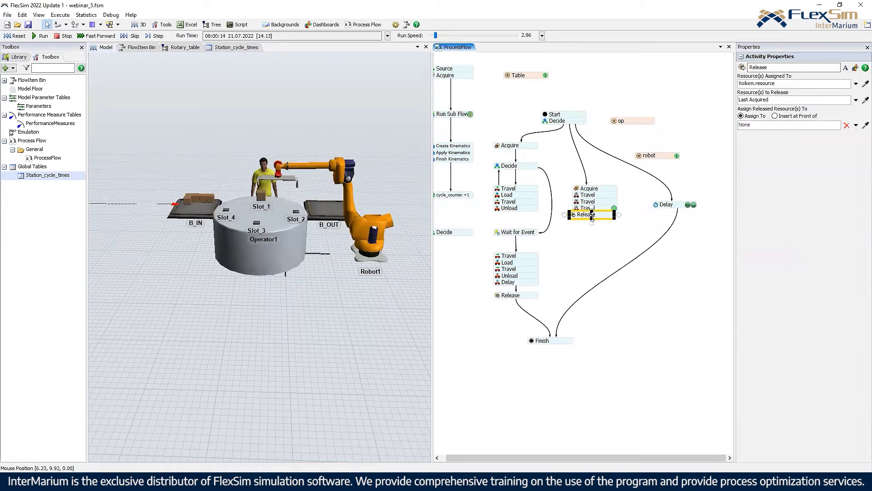
pyautogui.click(577, 217)
pyautogui.doubleClick(578, 217)
pyautogui.write('robot')
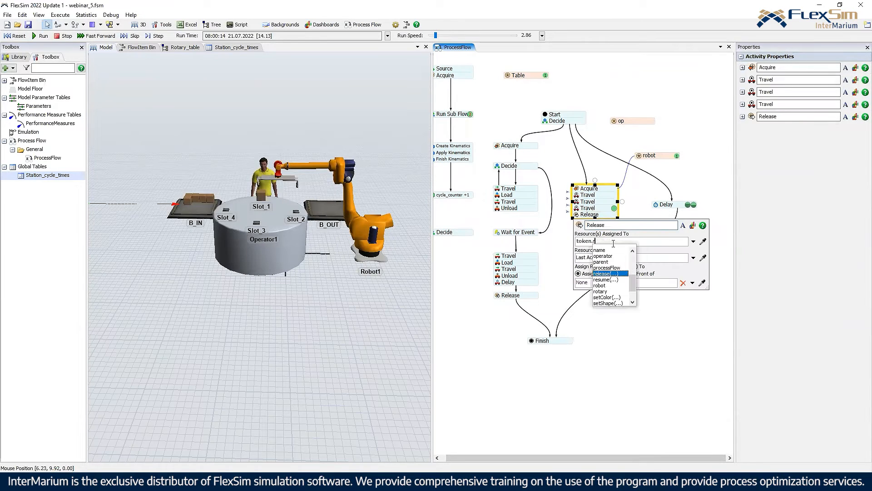
pyautogui.click(561, 286)
pyautogui.moveTo(590, 221); pyautogui.dragTo(551, 342)
pyautogui.click(581, 332)
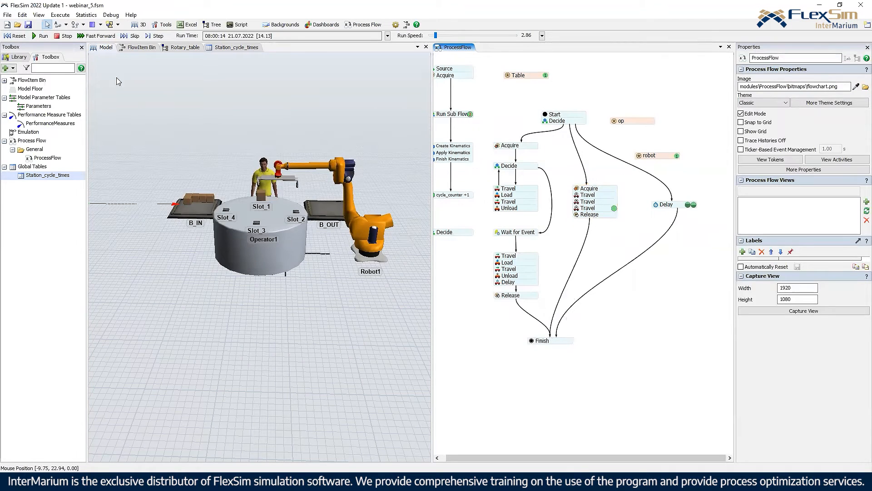
# Step: Rerun the model from the start and advance it event by event through several table rotations to check the robot's work cycle
pyautogui.click(16, 36)
pyautogui.click(40, 36)
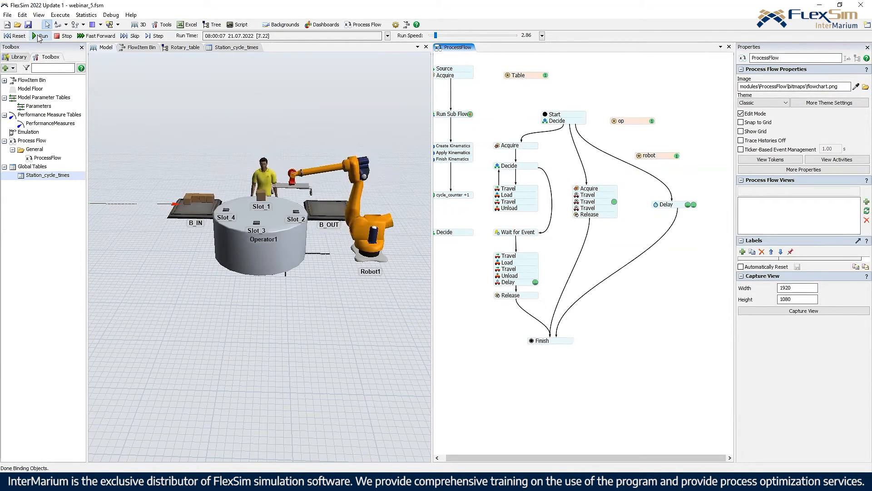
pyautogui.click(157, 37)
pyautogui.click(157, 36)
pyautogui.click(157, 36)
pyautogui.click(157, 37)
pyautogui.click(157, 37)
pyautogui.click(157, 36)
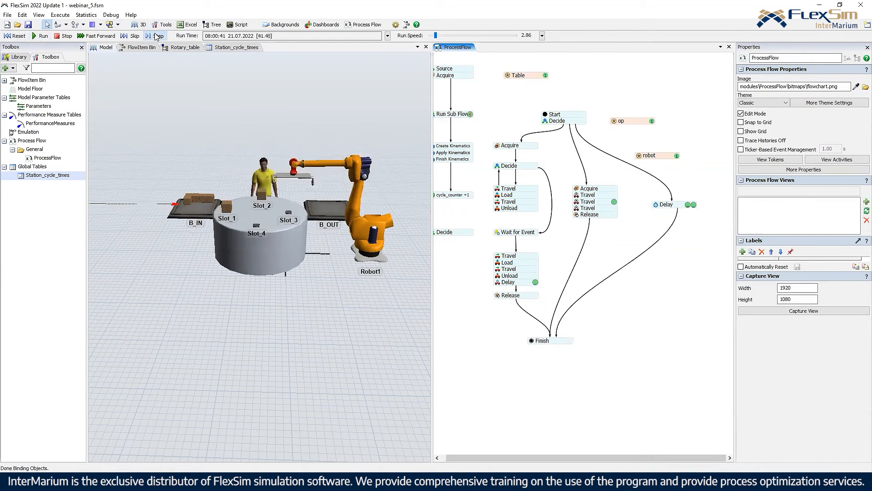
pyautogui.click(158, 37)
pyautogui.click(157, 36)
pyautogui.click(157, 37)
pyautogui.click(157, 36)
pyautogui.click(157, 36)
pyautogui.click(158, 37)
pyautogui.click(158, 37)
pyautogui.click(157, 37)
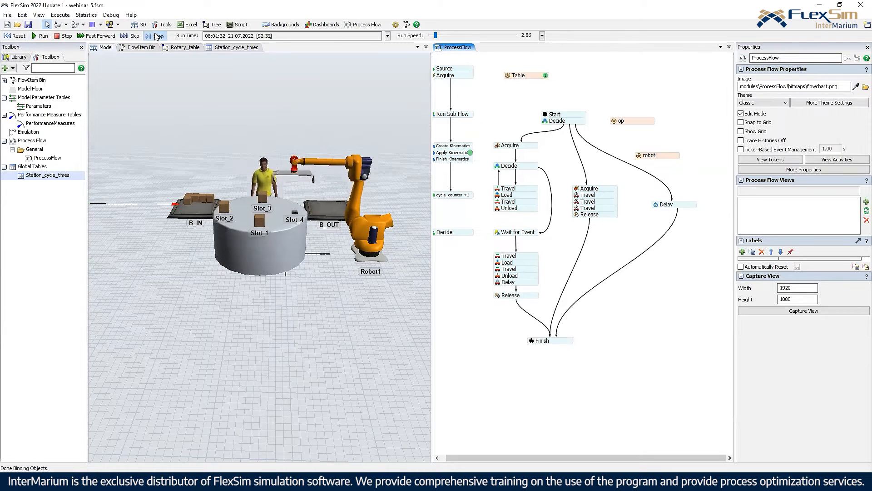
pyautogui.click(157, 37)
pyautogui.click(158, 36)
pyautogui.click(157, 36)
pyautogui.click(157, 37)
pyautogui.click(157, 37)
pyautogui.click(157, 37)
pyautogui.click(157, 37)
pyautogui.click(157, 36)
pyautogui.click(157, 37)
pyautogui.click(157, 36)
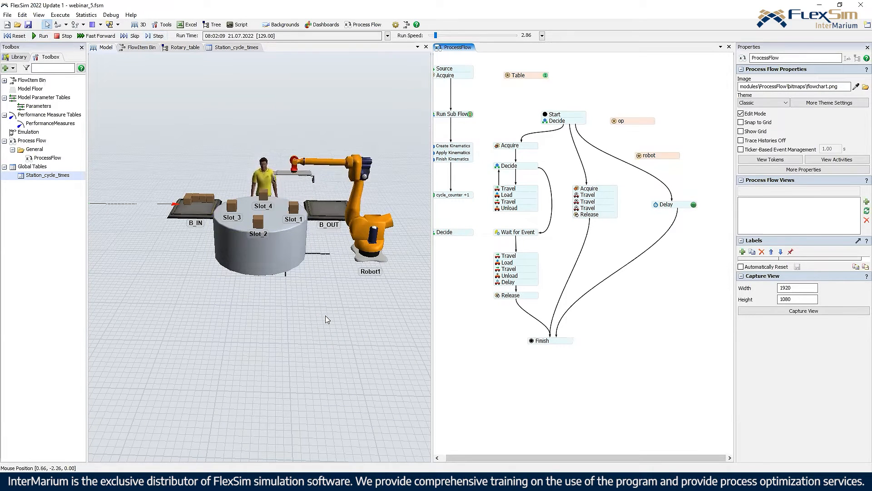
pyautogui.moveTo(331, 349); pyautogui.dragTo(358, 350, button='right')
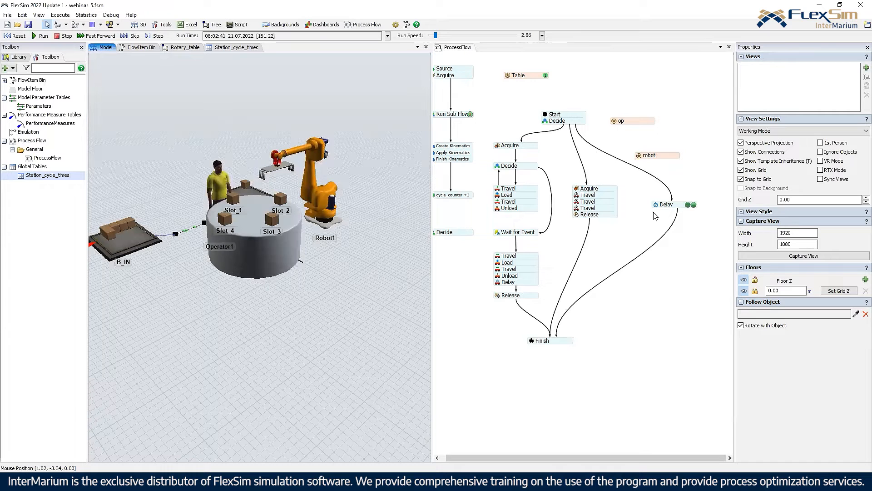
pyautogui.click(607, 221)
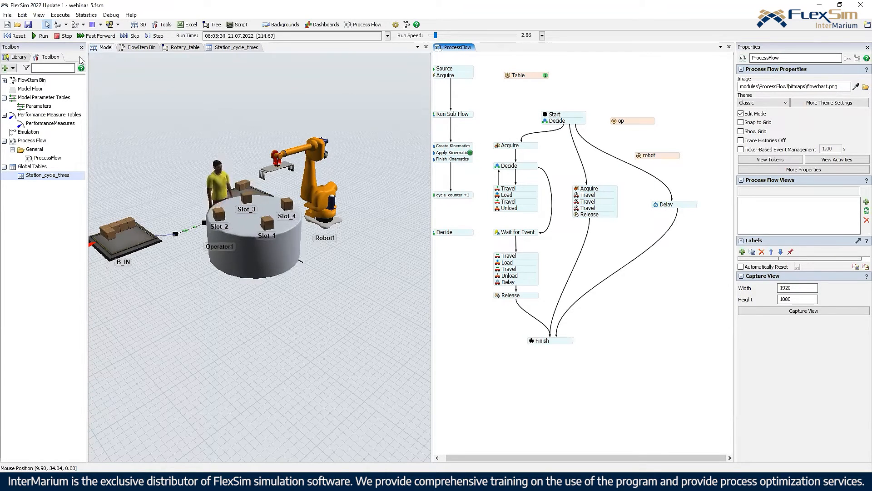
# Step: Reset the model and move Robot1 to the opposite side of the rotary table beside B_IN, at about X -2.60, Y 0.48
pyautogui.hotkey('ctrl', 'Left')
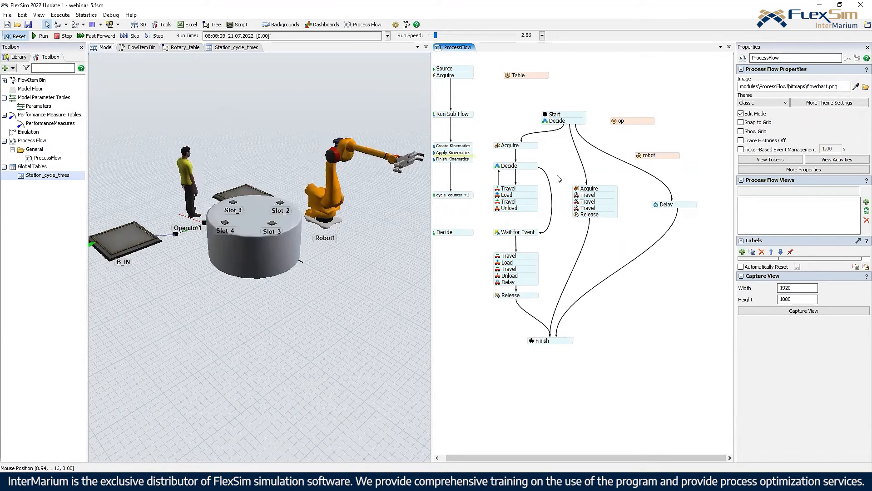
pyautogui.click(546, 122)
pyautogui.click(369, 252)
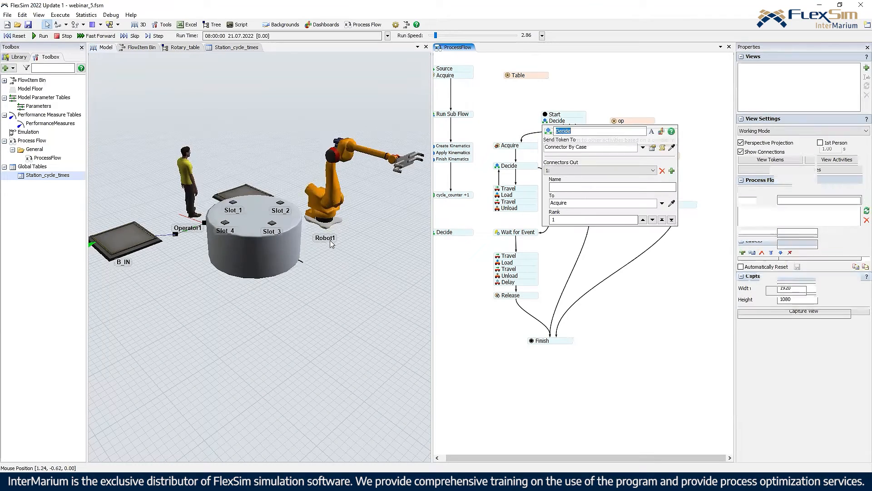
pyautogui.moveTo(367, 250); pyautogui.dragTo(335, 218, button='right')
pyautogui.moveTo(348, 217); pyautogui.dragTo(136, 257)
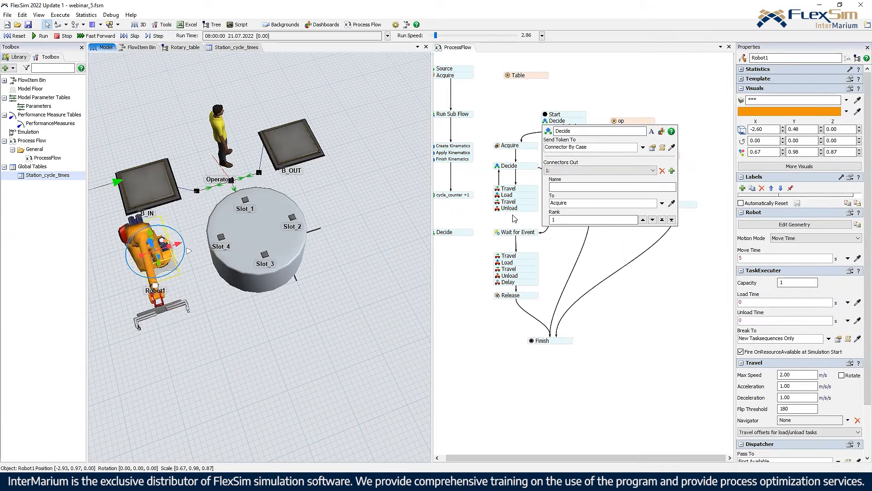
pyautogui.click(618, 261)
# Step: Change the X location of the robot's three Travels to positive 1.70 so the arm reaches toward the table
pyautogui.click(578, 200)
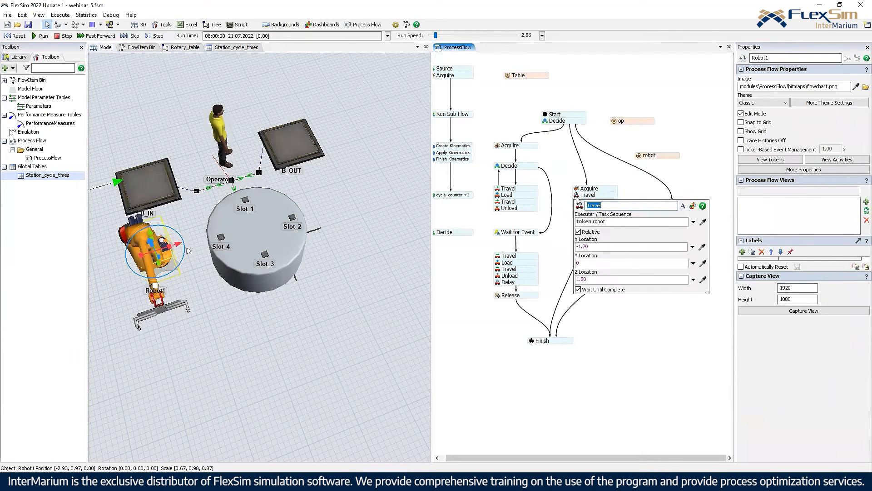
pyautogui.click(624, 176)
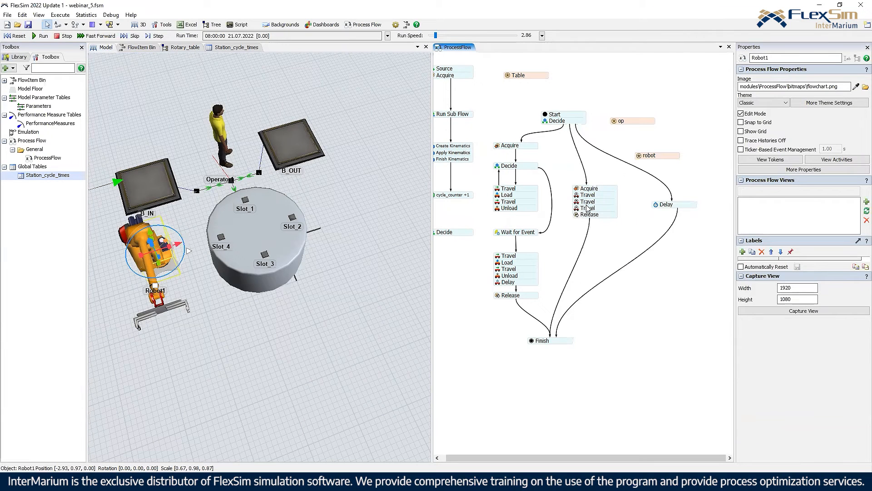
pyautogui.click(577, 205)
pyautogui.click(577, 210)
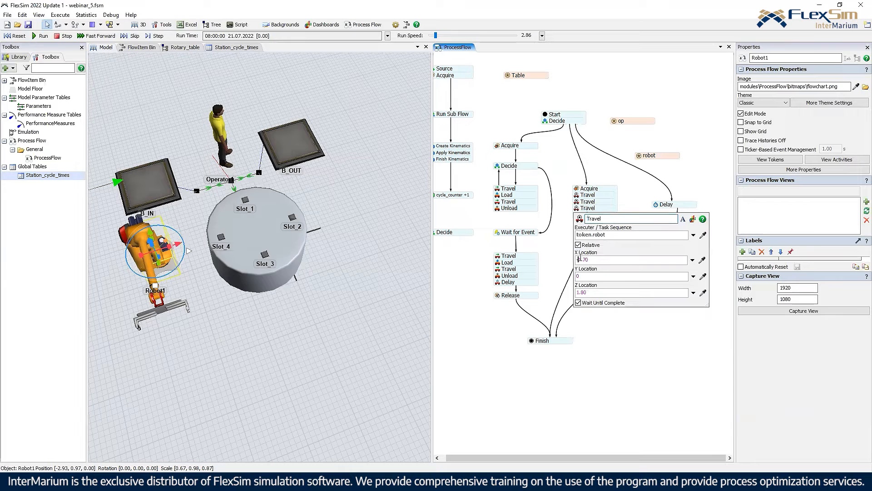
pyautogui.click(638, 196)
# Step: Run the model and step through its events to check Robot1's reach from its new side of the table
pyautogui.click(36, 36)
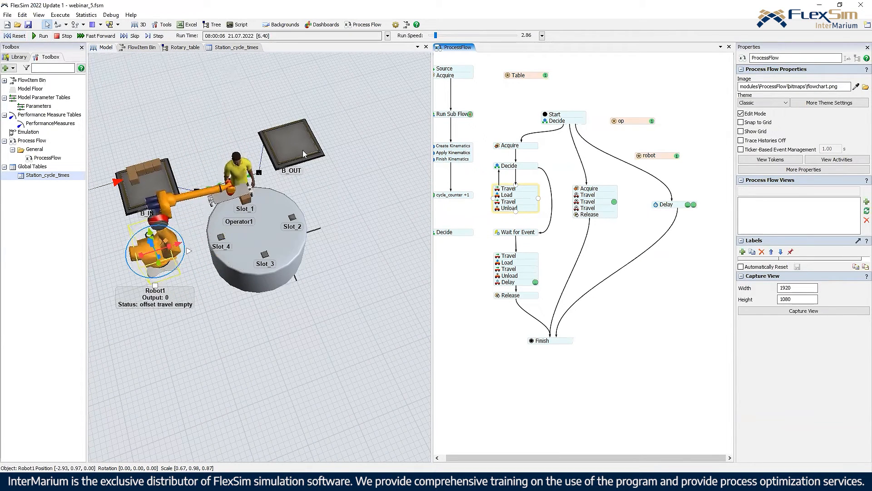
pyautogui.click(332, 184)
pyautogui.moveTo(332, 184); pyautogui.dragTo(272, 114, button='right')
pyautogui.click(153, 37)
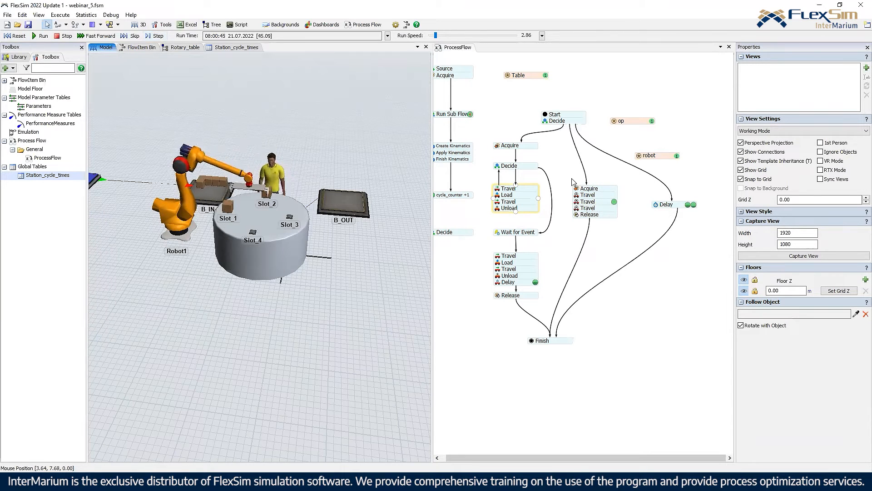
# Step: Reset the model and reposition Robot1 at about X -2.90, Y 0.26 beside the rotary table
pyautogui.click(181, 229)
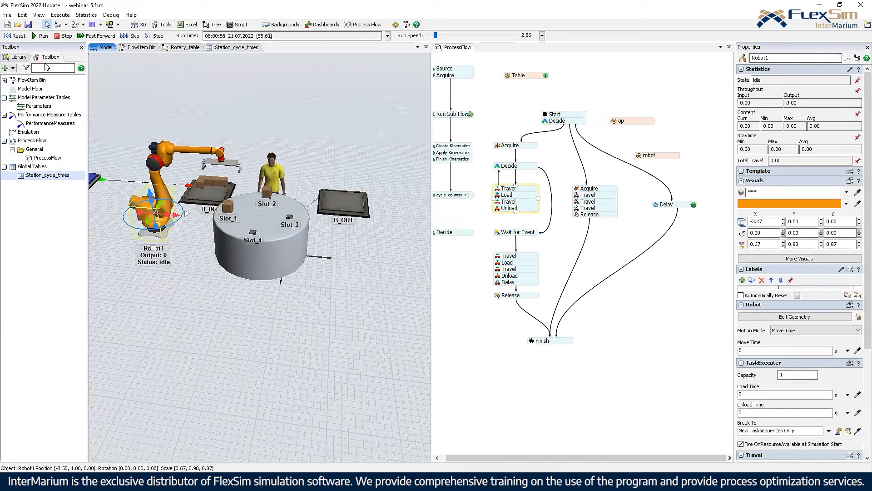
pyautogui.click(17, 36)
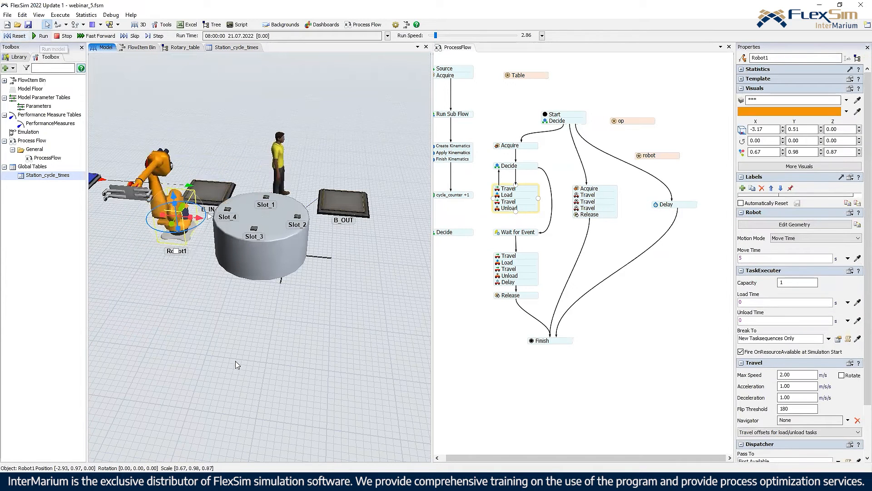
pyautogui.moveTo(190, 275); pyautogui.dragTo(183, 320, button='right')
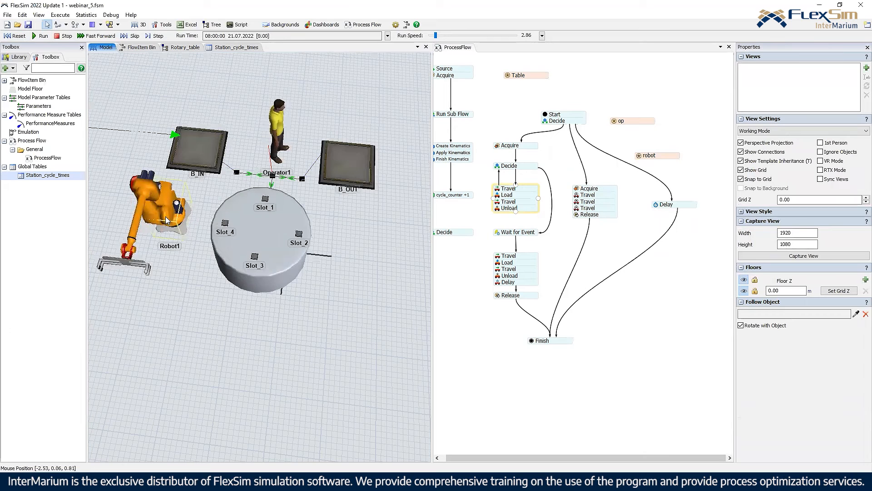
pyautogui.moveTo(152, 229); pyautogui.dragTo(136, 236)
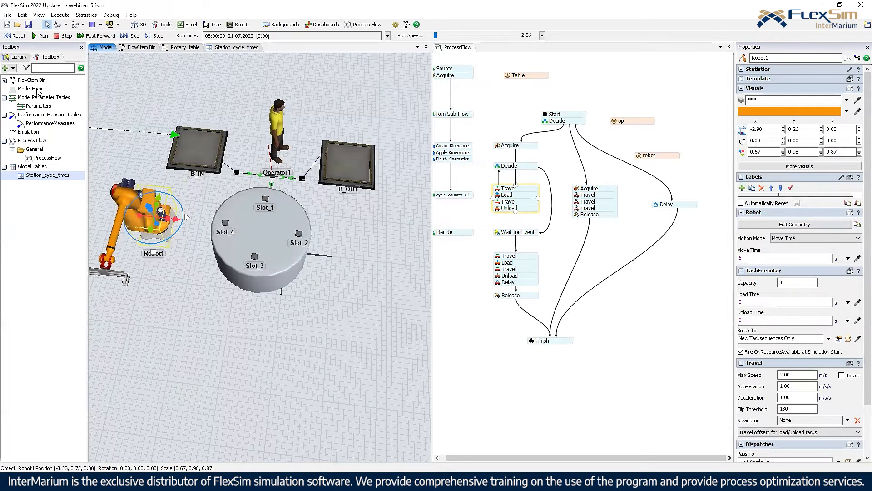
# Step: Run the model to check the robot's motion over the table from its adjusted position, and reset it
pyautogui.click(41, 35)
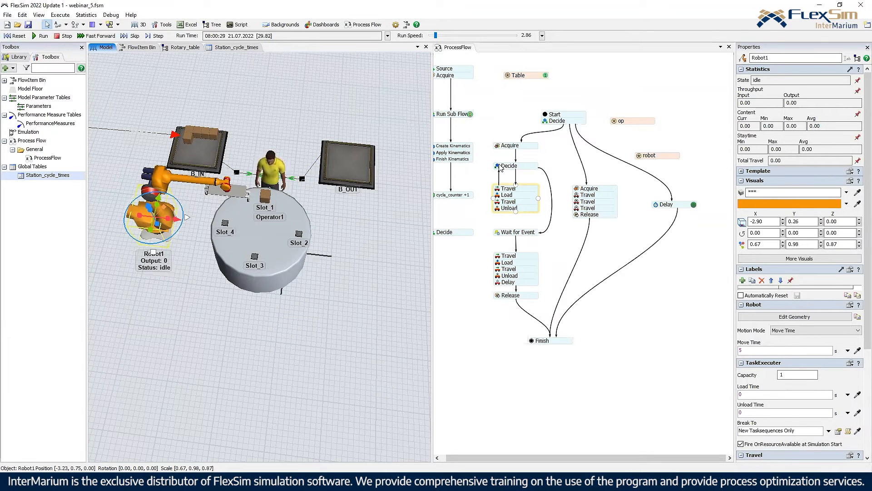
pyautogui.moveTo(547, 248); pyautogui.dragTo(556, 253)
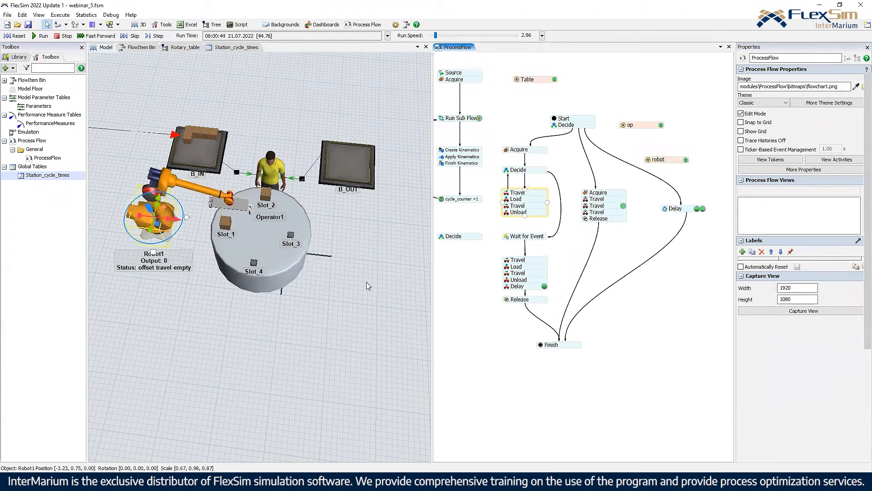
pyautogui.click(375, 292)
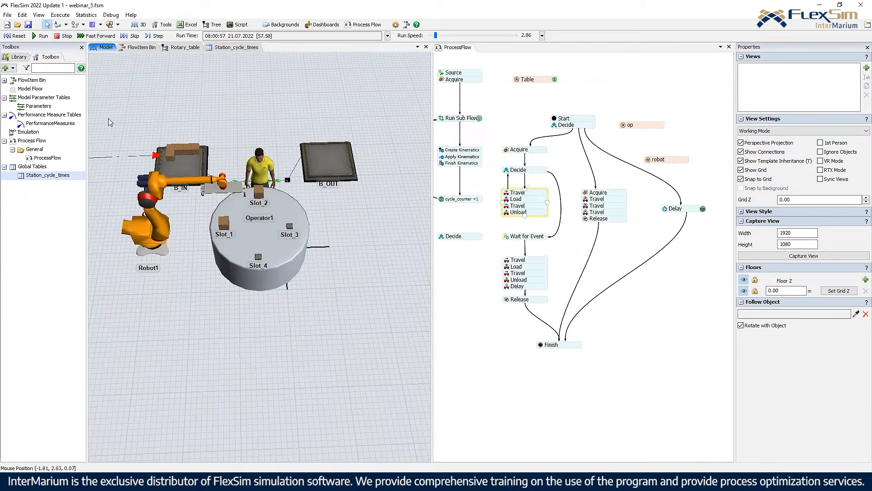
pyautogui.click(15, 35)
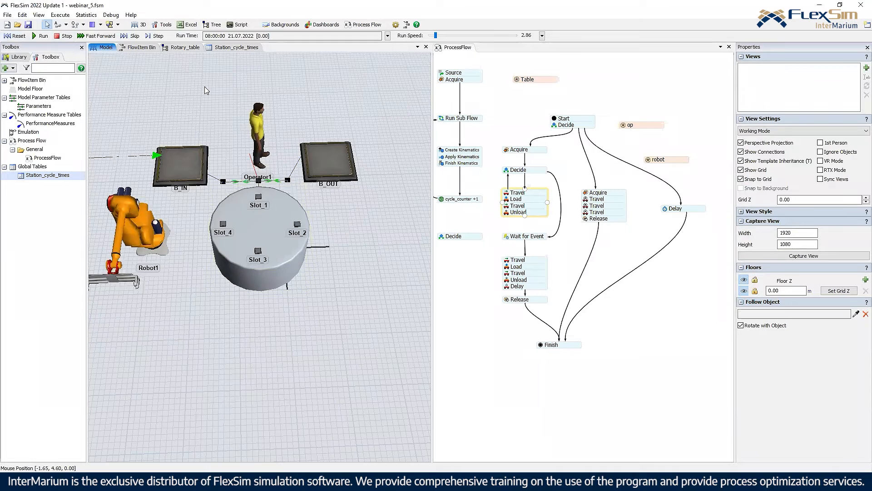
# Step: Add a fifth row with its process time to the Station_cycle_times table and return to the 3D model
pyautogui.click(212, 50)
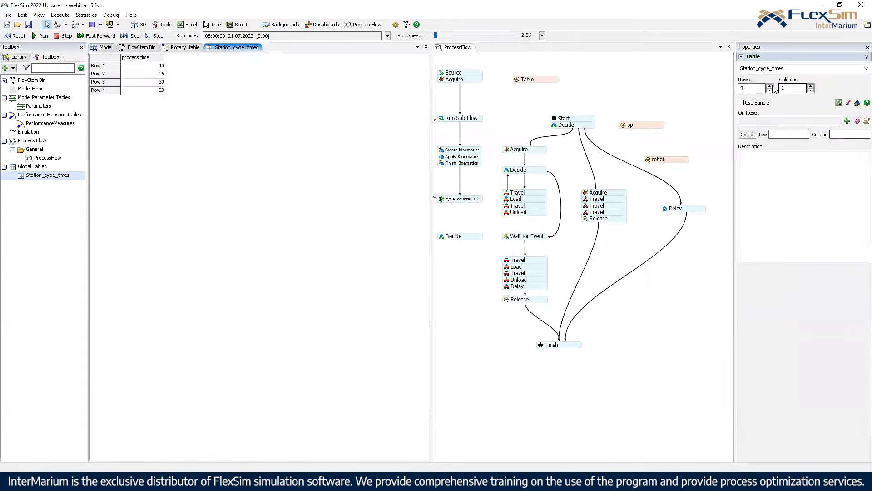
pyautogui.click(154, 98)
pyautogui.click(181, 129)
pyautogui.click(111, 49)
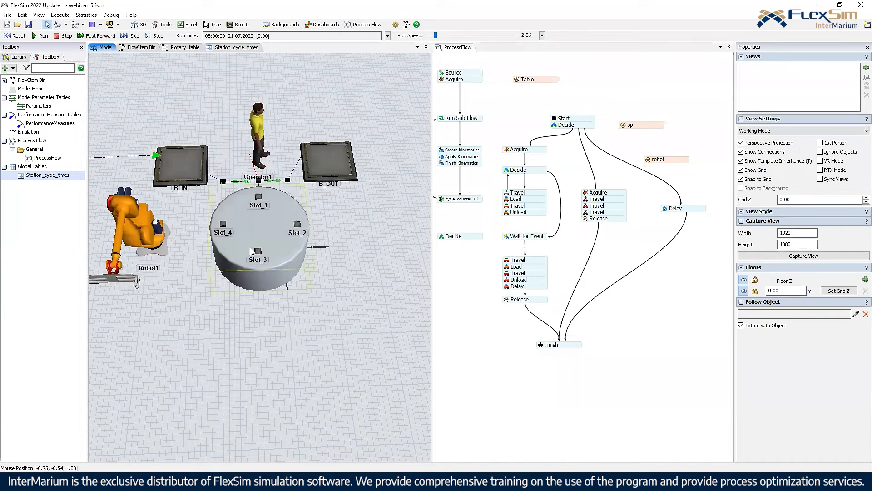
# Step: Add a fifth slot named Slot_5 to the rotary table and space all five slots evenly around its top
pyautogui.click(222, 224)
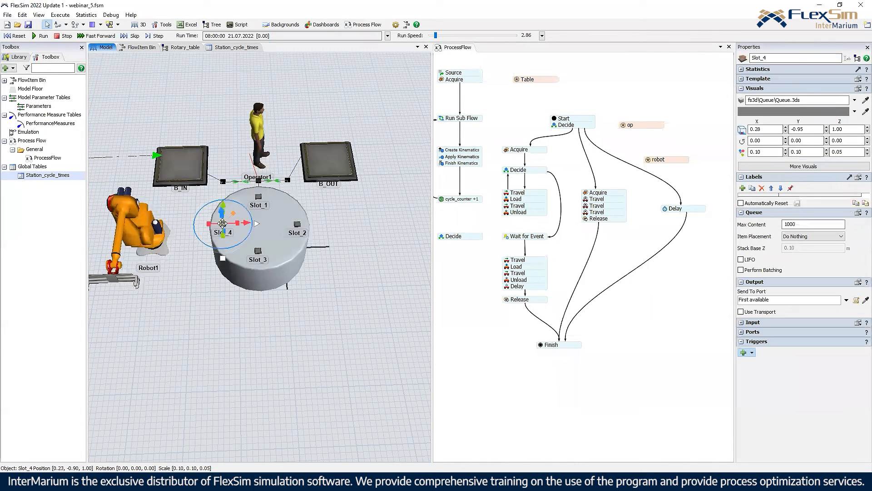
pyautogui.click(277, 231)
pyautogui.moveTo(286, 213)
pyautogui.mouseDown()
pyautogui.moveTo(230, 205)
pyautogui.moveTo(221, 241)
pyautogui.moveTo(258, 257)
pyautogui.moveTo(292, 225)
pyautogui.moveTo(287, 214)
pyautogui.mouseUp()
pyautogui.click(190, 274)
pyautogui.moveTo(252, 261)
pyautogui.mouseDown()
pyautogui.moveTo(267, 251)
pyautogui.moveTo(242, 257)
pyautogui.mouseUp()
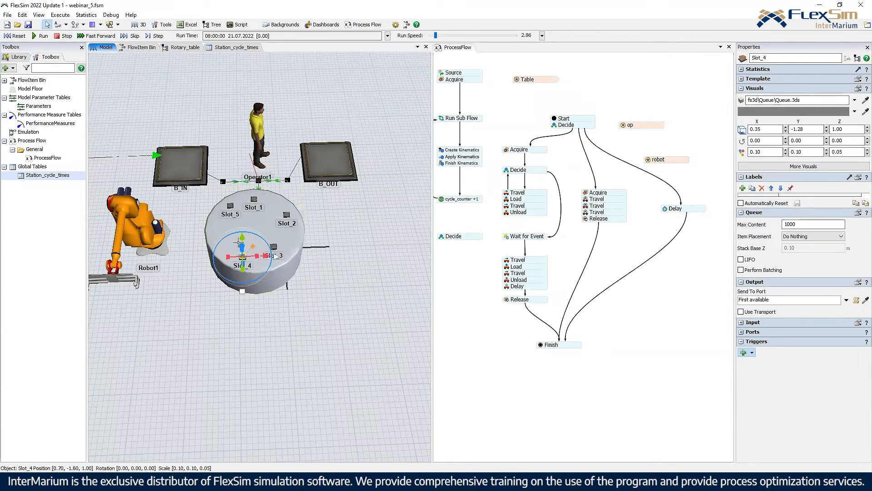
pyautogui.moveTo(231, 206); pyautogui.dragTo(222, 218)
pyautogui.moveTo(243, 260); pyautogui.dragTo(275, 252)
pyautogui.moveTo(348, 250); pyautogui.dragTo(343, 254, button='right')
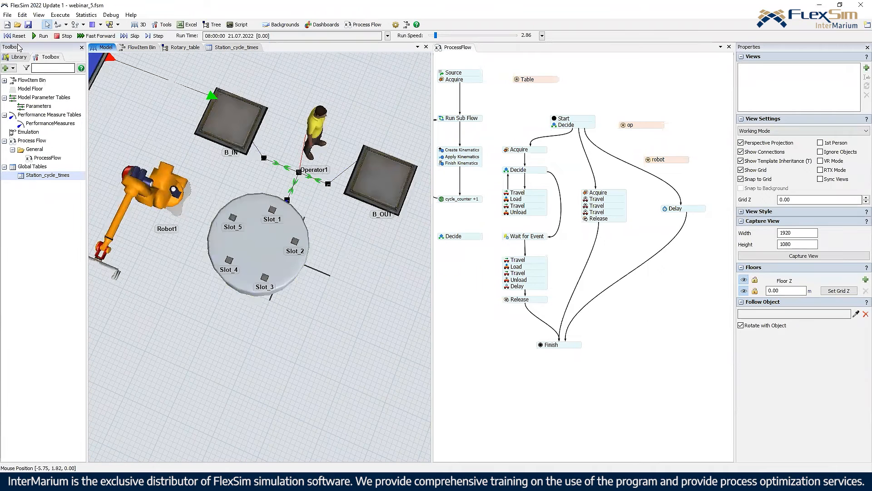
# Step: Run the model with five slots, rerun it from the start, and lower the run speed to 0 to freeze it
pyautogui.click(43, 36)
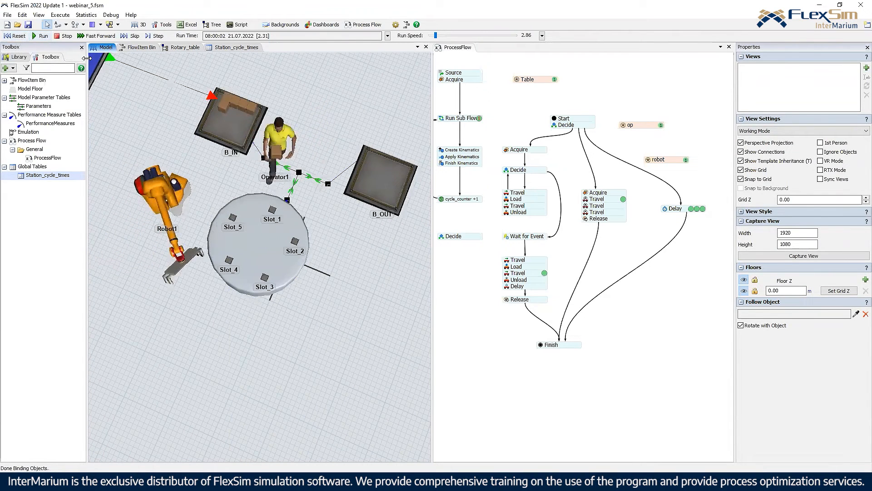
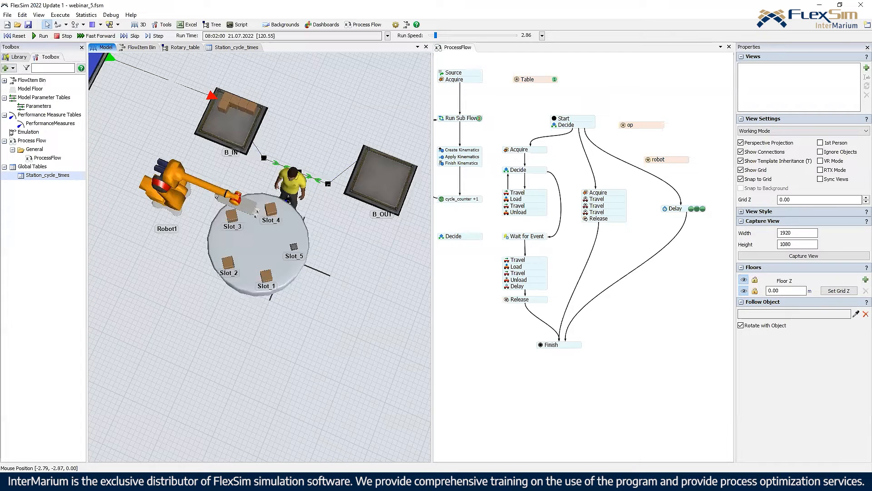
pyautogui.click(15, 36)
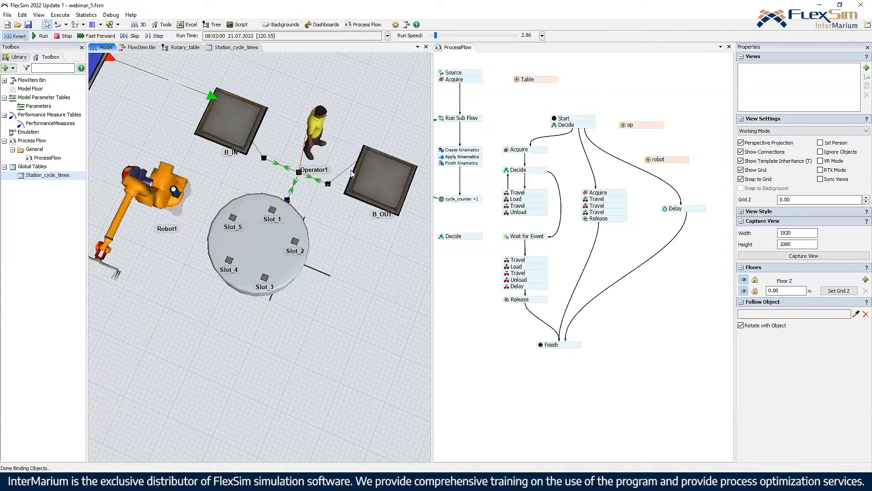
pyautogui.click(46, 37)
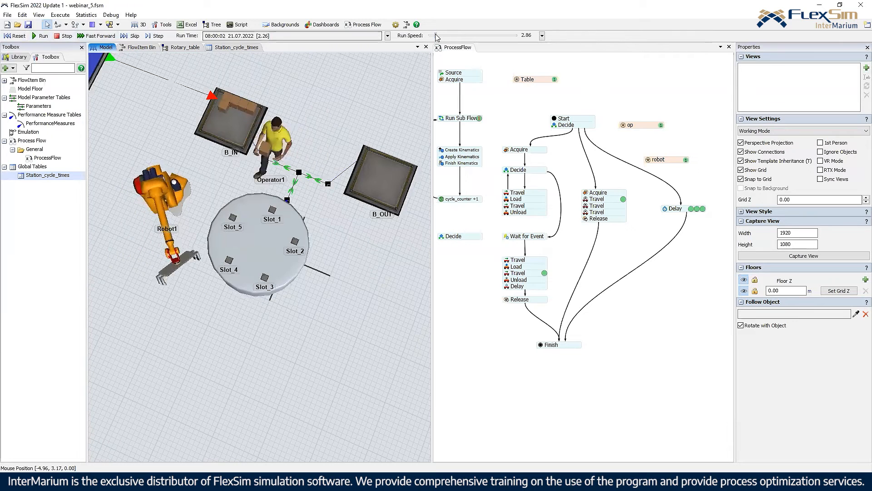
pyautogui.moveTo(435, 36); pyautogui.dragTo(427, 36)
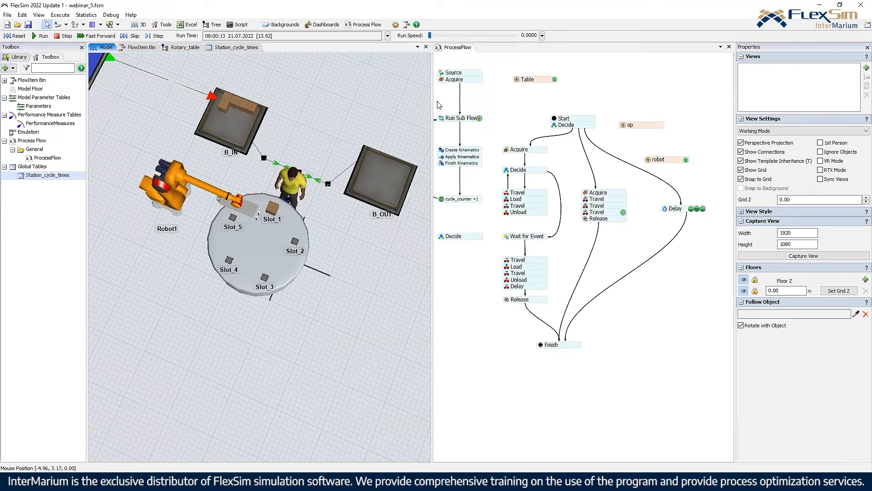
# Step: Add a Create Tokens activity after the Delay in the operator's loading block
pyautogui.moveTo(531, 301); pyautogui.dragTo(537, 309)
pyautogui.click(523, 308)
pyautogui.moveTo(476, 312); pyautogui.dragTo(481, 270)
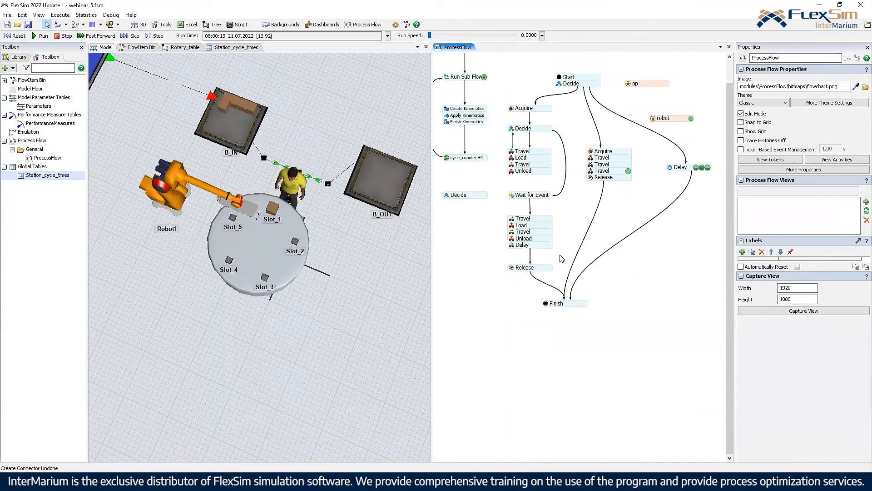
pyautogui.doubleClick(562, 258)
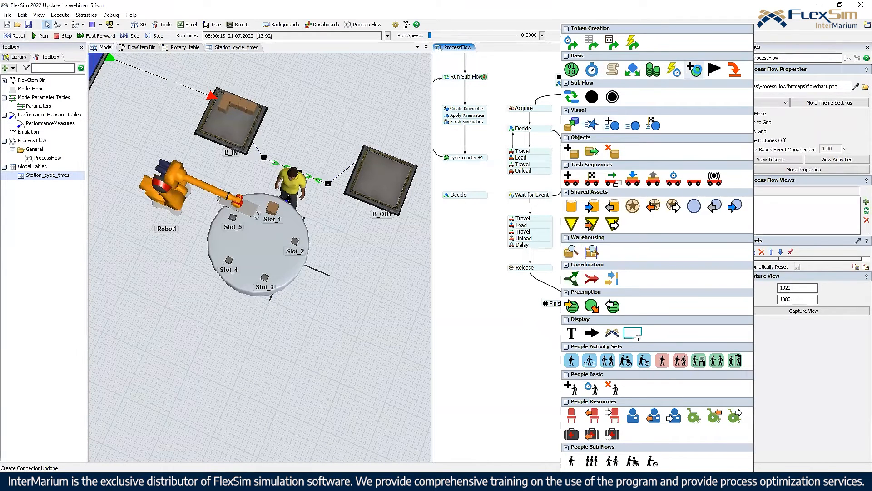
pyautogui.click(694, 69)
pyautogui.moveTo(571, 259); pyautogui.dragTo(519, 254)
pyautogui.moveTo(651, 275); pyautogui.dragTo(627, 268)
# Step: Place a copy of the operator's Acquire activity outside the sub flow branches and set it as the destination of Create Tokens
pyautogui.doubleClick(627, 266)
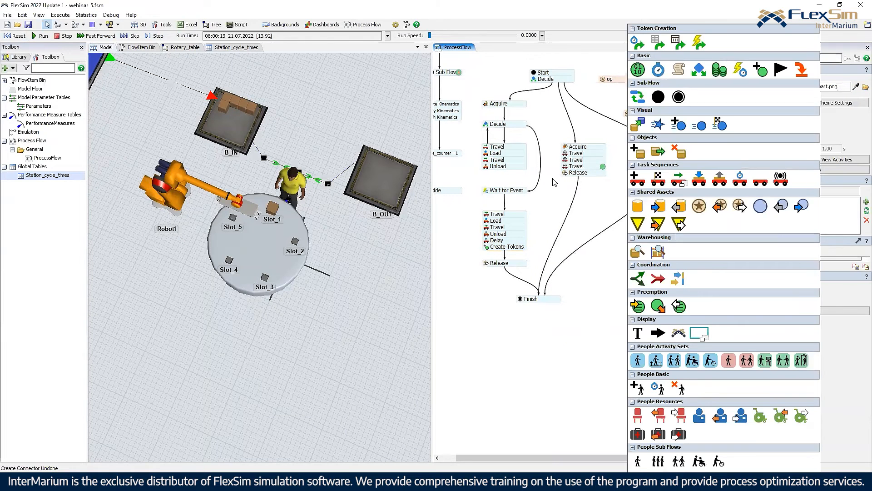
pyautogui.click(517, 106)
pyautogui.hotkey('ctrl', 'v')
pyautogui.moveTo(653, 278); pyautogui.dragTo(635, 285)
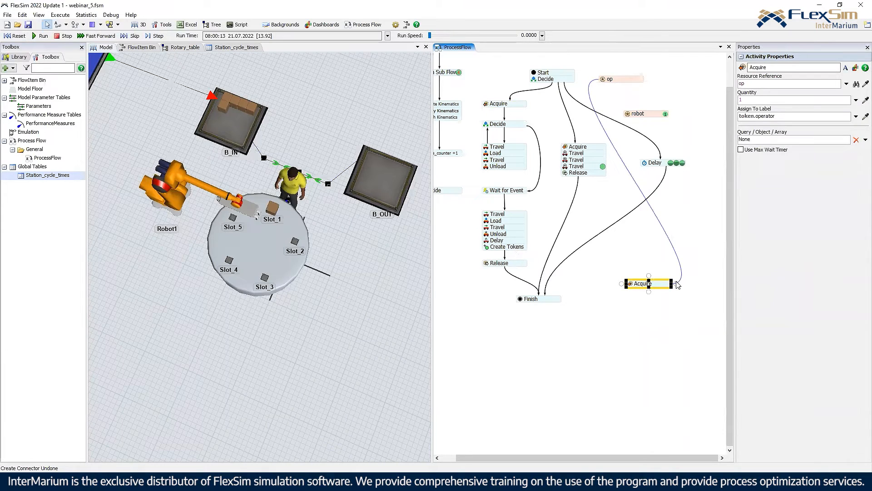
pyautogui.click(514, 251)
pyautogui.moveTo(647, 286); pyautogui.dragTo(661, 262)
pyautogui.click(517, 243)
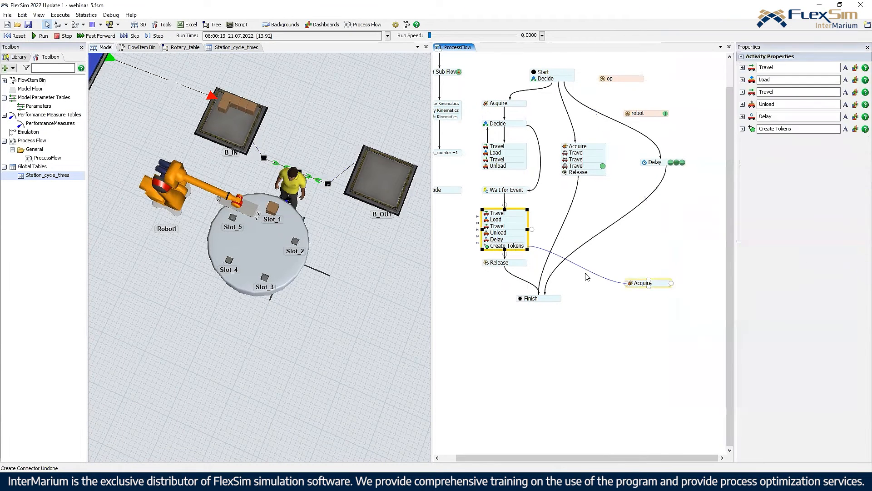
pyautogui.moveTo(664, 289); pyautogui.dragTo(657, 249)
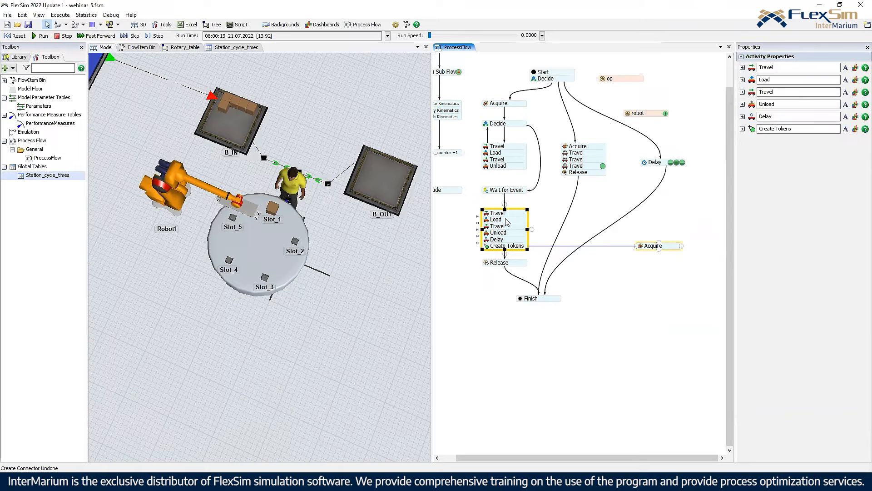
pyautogui.click(487, 247)
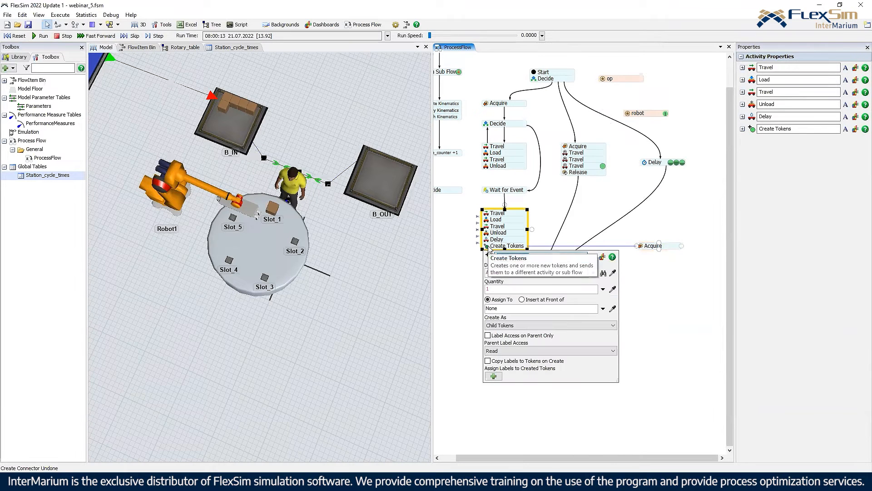
pyautogui.click(679, 283)
# Step: Add a Travel activity beneath the copied Acquire, with token.operator as executer and B_IN as destination
pyautogui.click(646, 248)
pyautogui.click(655, 264)
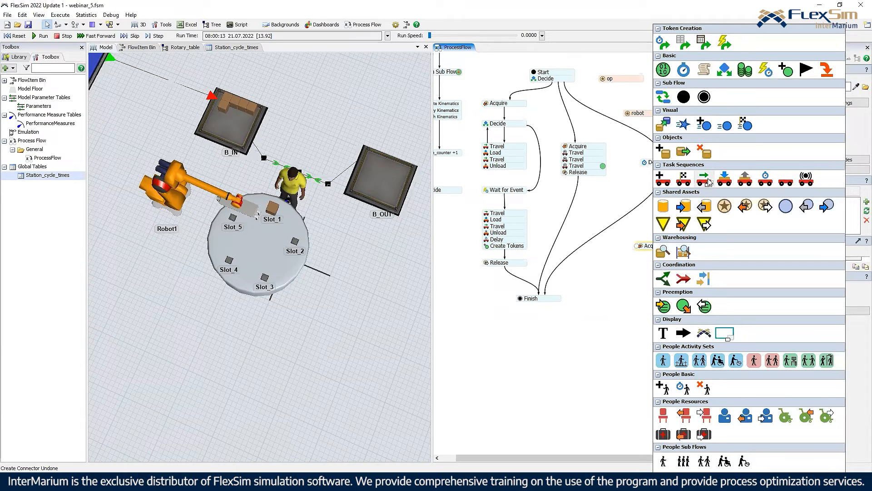
pyautogui.moveTo(709, 182); pyautogui.dragTo(644, 265)
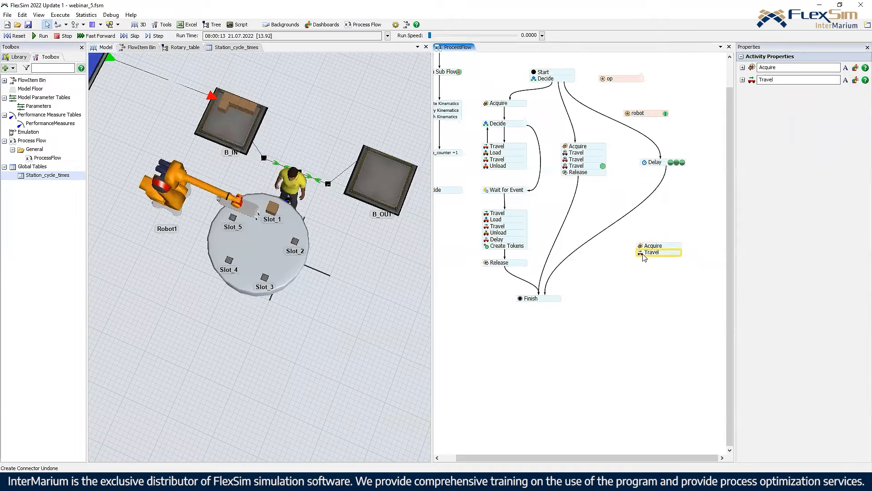
pyautogui.doubleClick(688, 282)
pyautogui.write('operator')
pyautogui.press('Return')
pyautogui.doubleClick(671, 296)
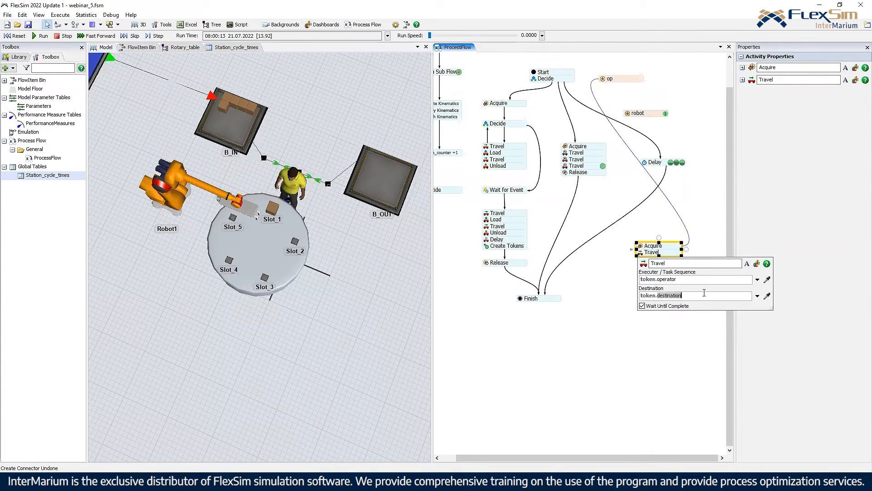
pyautogui.click(767, 295)
pyautogui.click(244, 139)
pyautogui.click(263, 147)
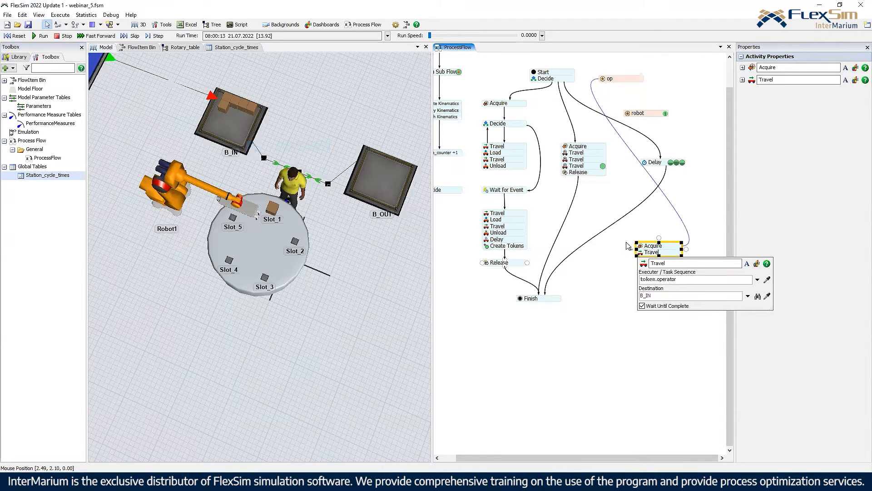
# Step: Add a Release activity for token.operator beneath the new Travel and shift the separate block slightly lower
pyautogui.doubleClick(631, 266)
pyautogui.click(637, 361)
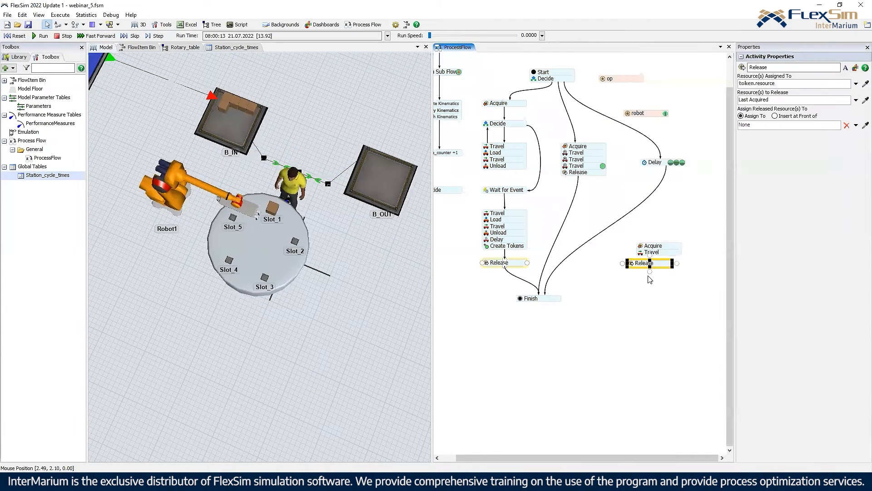
pyautogui.moveTo(653, 265); pyautogui.dragTo(650, 259)
pyautogui.doubleClick(645, 258)
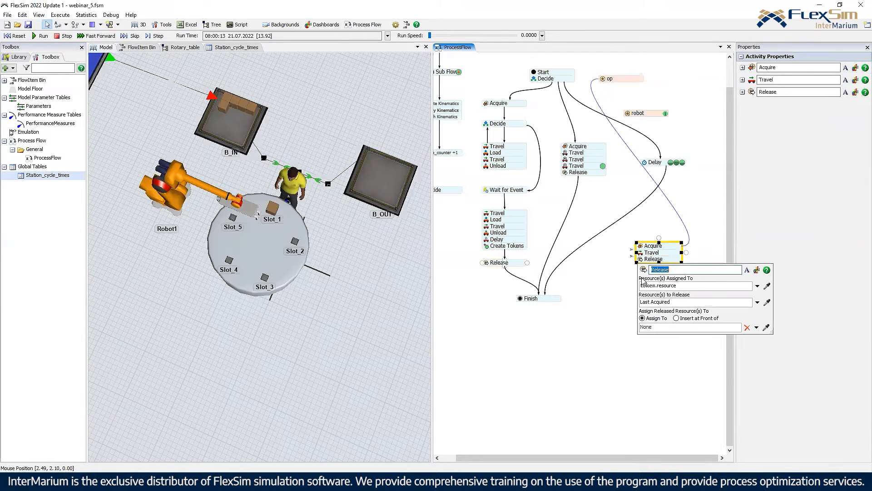
pyautogui.doubleClick(667, 285)
pyautogui.write('op')
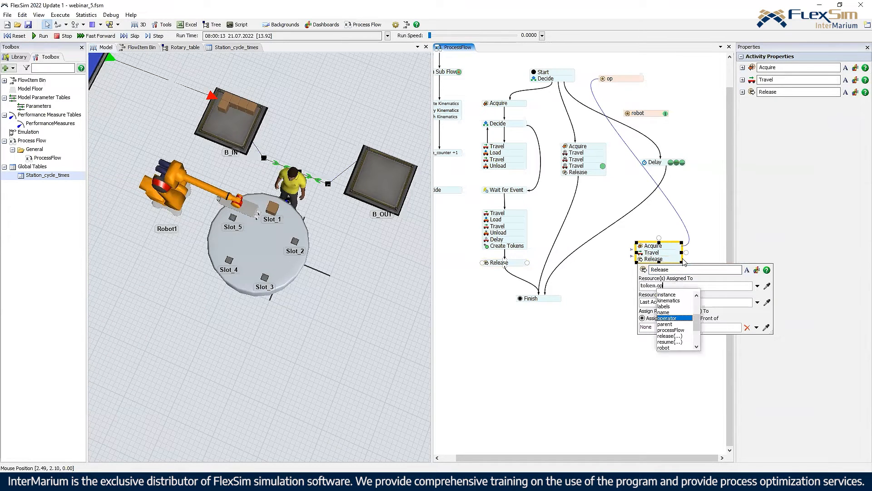
pyautogui.click(692, 227)
pyautogui.moveTo(658, 252); pyautogui.dragTo(666, 263)
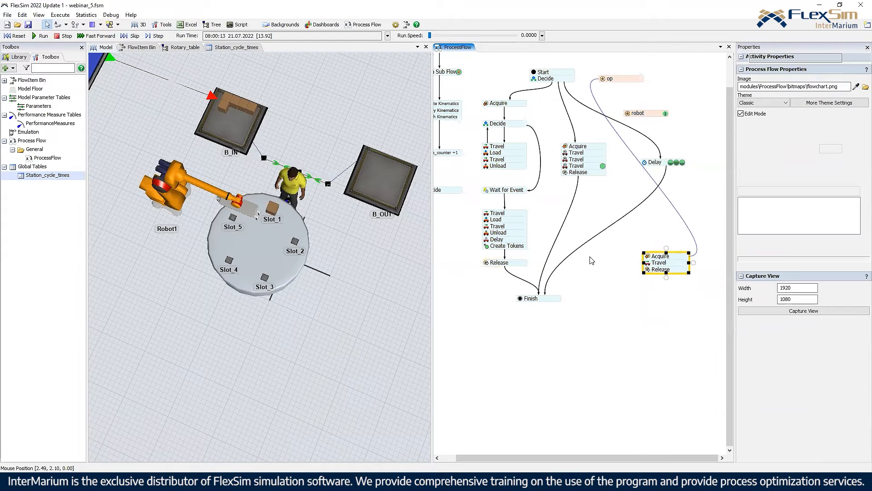
# Step: Run the model at speed 0.66 to check the operator's walk back to B_IN
pyautogui.click(518, 210)
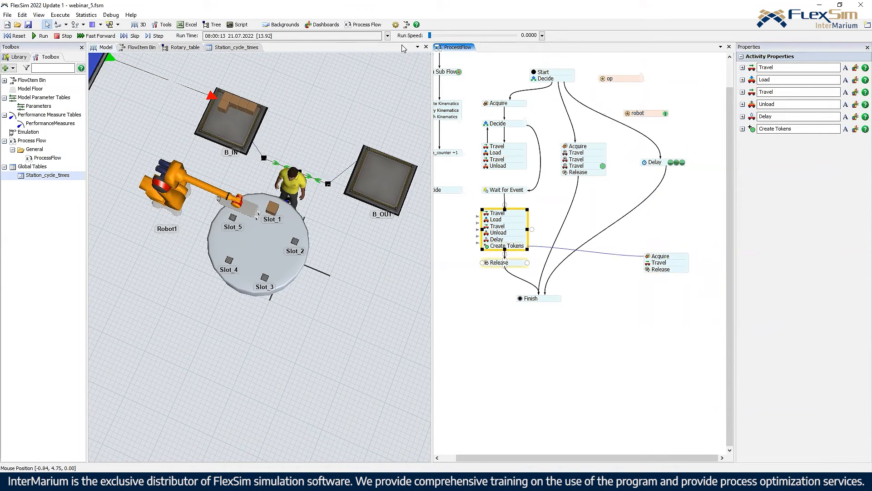
pyautogui.moveTo(429, 35); pyautogui.dragTo(434, 36)
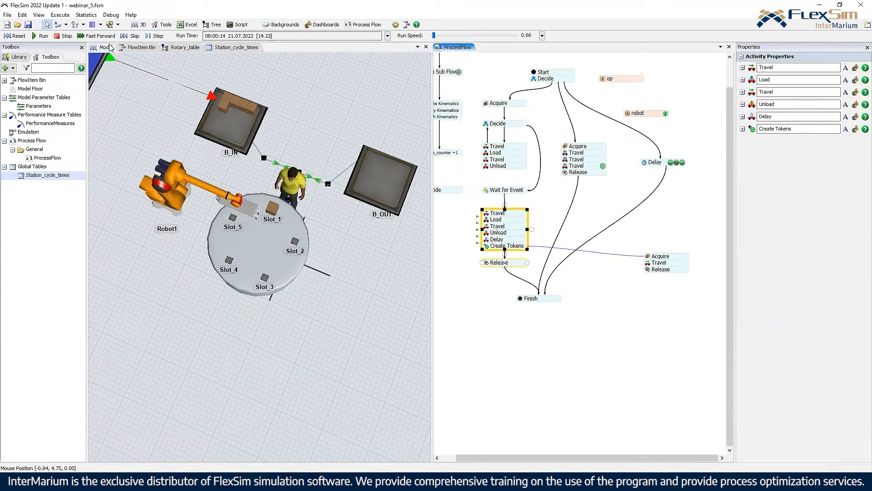
pyautogui.click(16, 35)
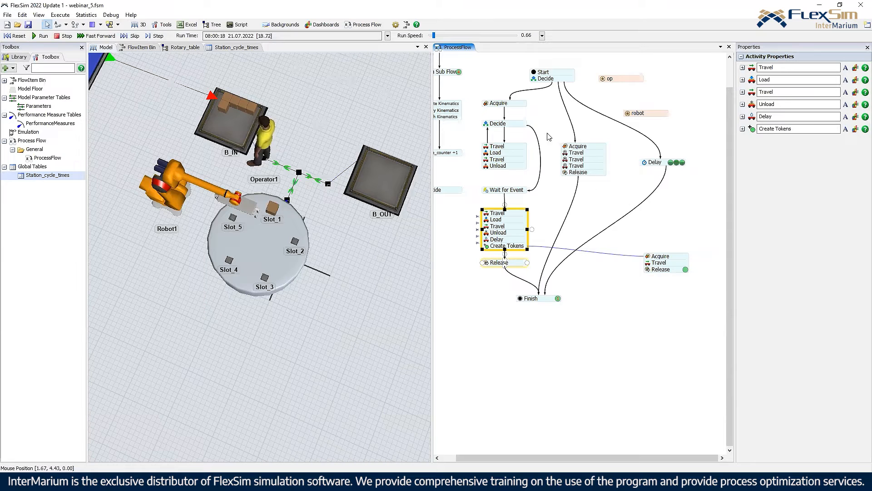
# Step: Move Create Tokens from the operator's loading block to the start of the kinematics block, above Create Kinematics
pyautogui.moveTo(660, 270); pyautogui.dragTo(645, 258)
pyautogui.click(520, 231)
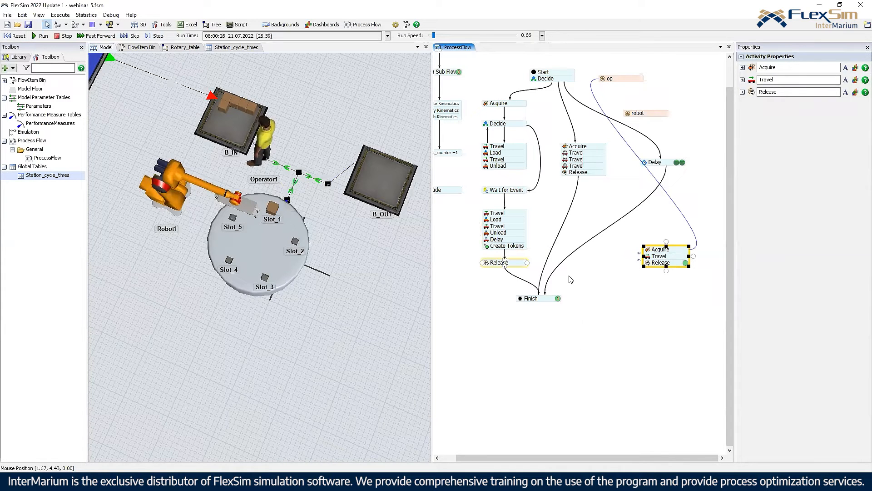
pyautogui.moveTo(570, 279); pyautogui.dragTo(499, 122)
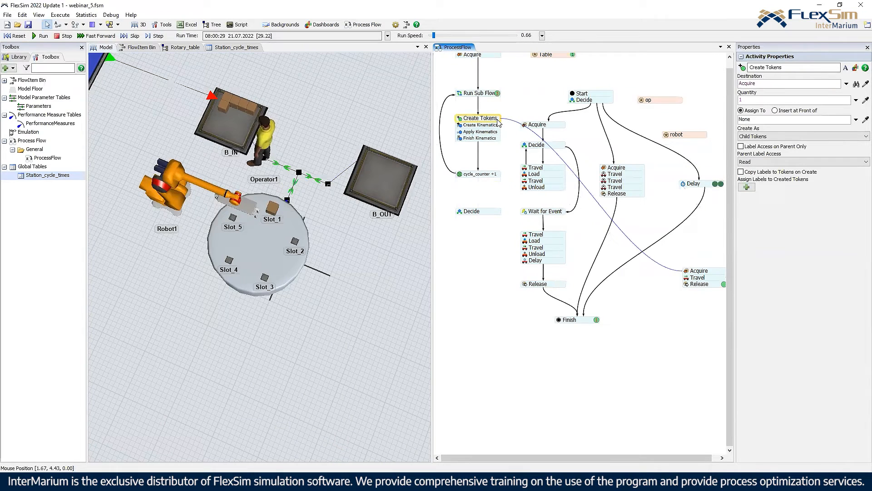
pyautogui.click(498, 122)
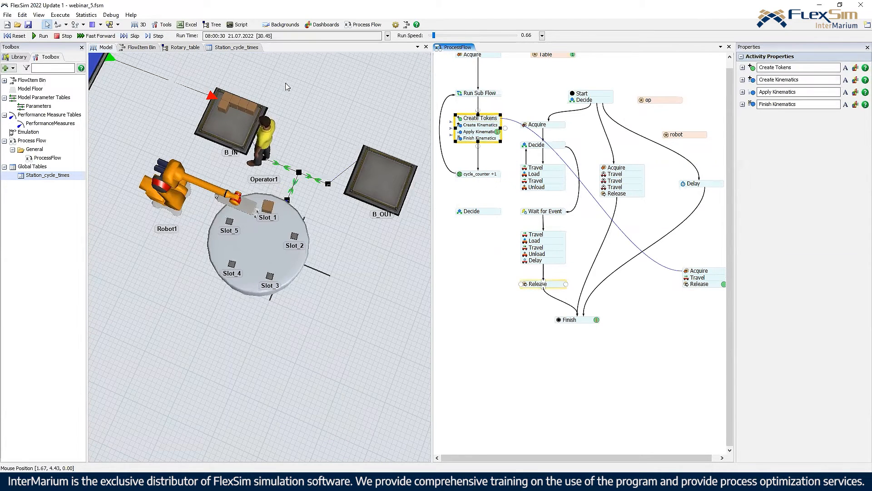
# Step: Rerun the model from the start to check when the operator returns to B_IN relative to the table's rotation, and stop it
pyautogui.click(25, 38)
pyautogui.click(40, 35)
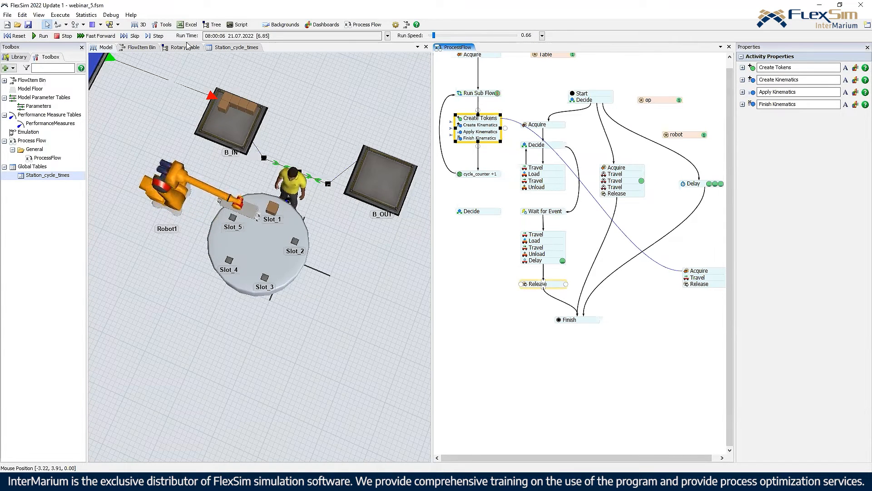
pyautogui.click(156, 37)
pyautogui.click(156, 36)
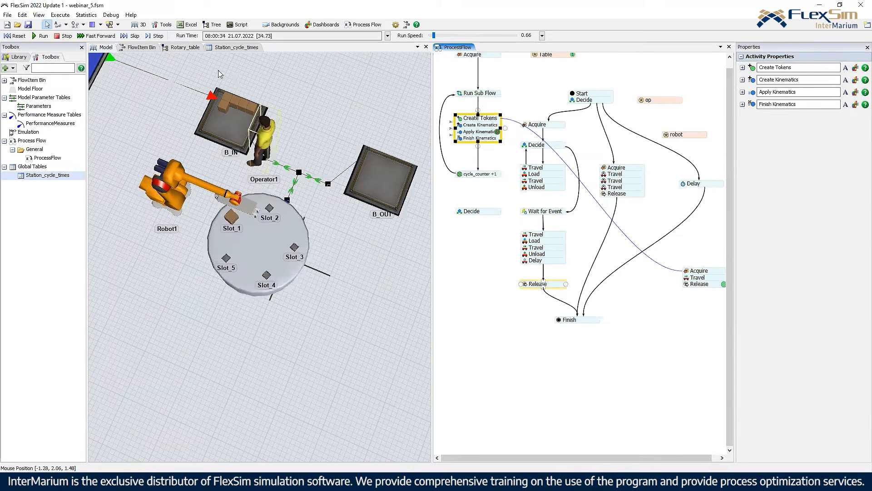
pyautogui.click(64, 36)
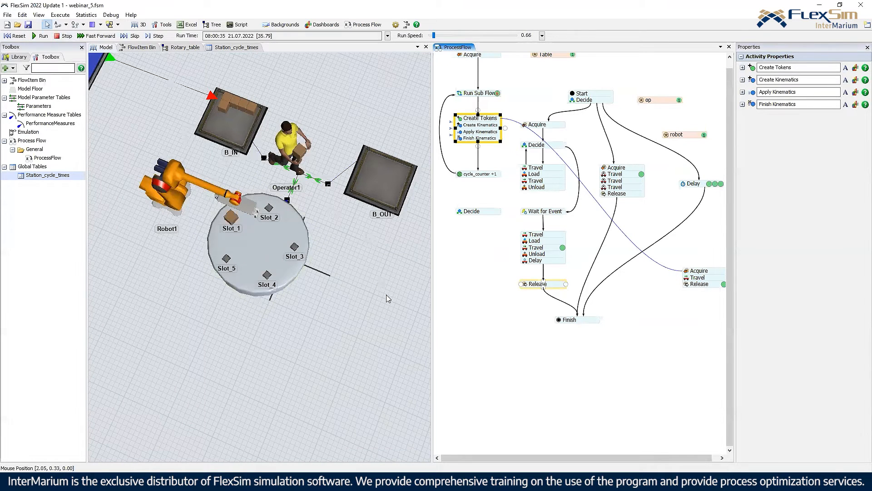
pyautogui.click(643, 311)
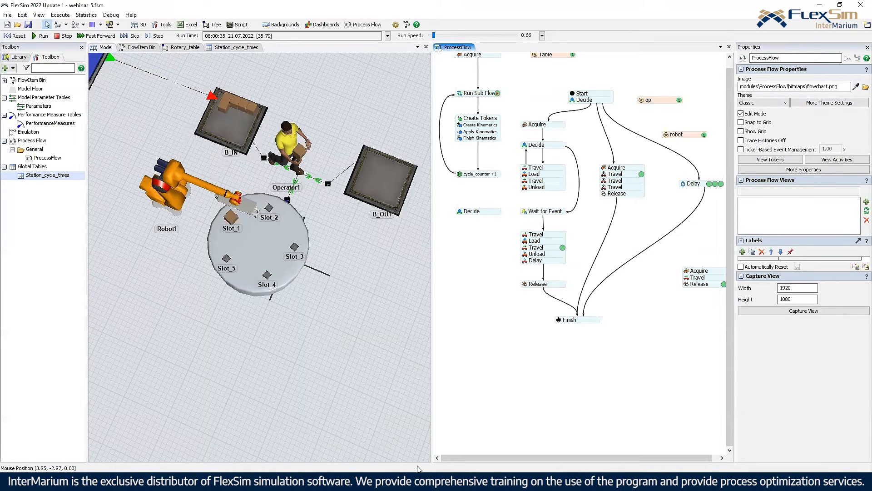
pyautogui.scroll(-2, 647, 313)
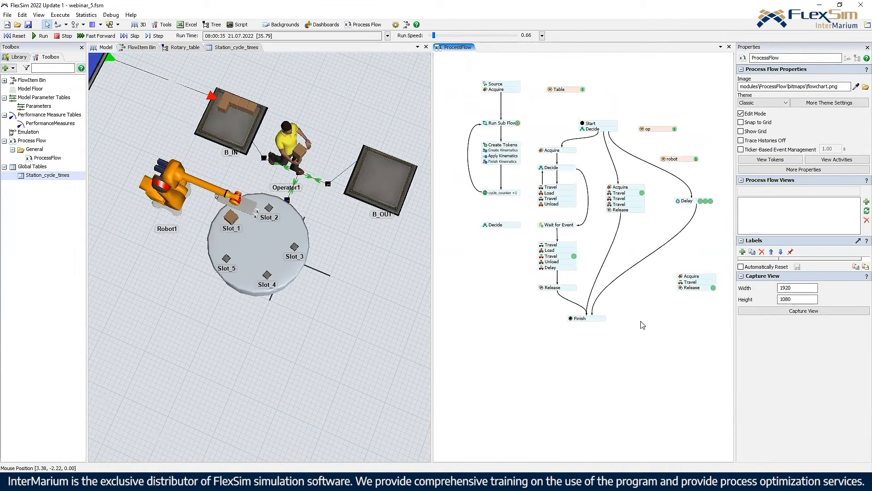
# Step: Rerun the model with the run speed raised to 2.07 to recheck the operator's timing, and reset it
pyautogui.click(25, 35)
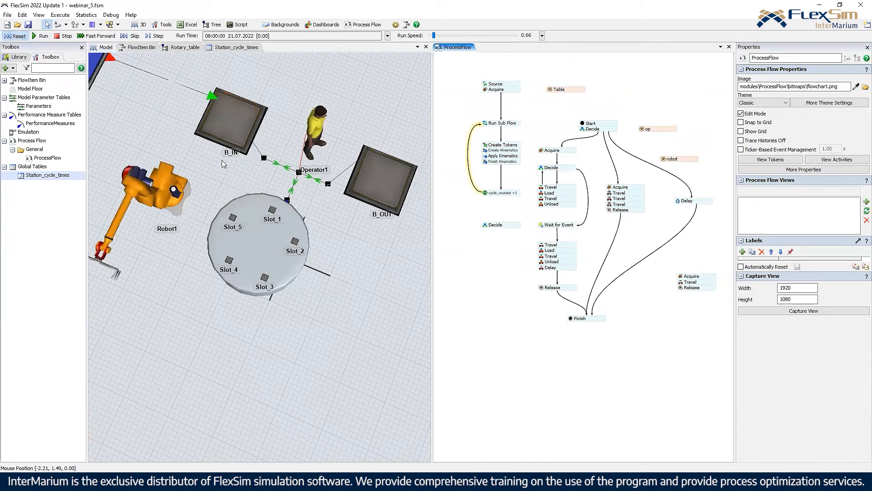
pyautogui.click(41, 36)
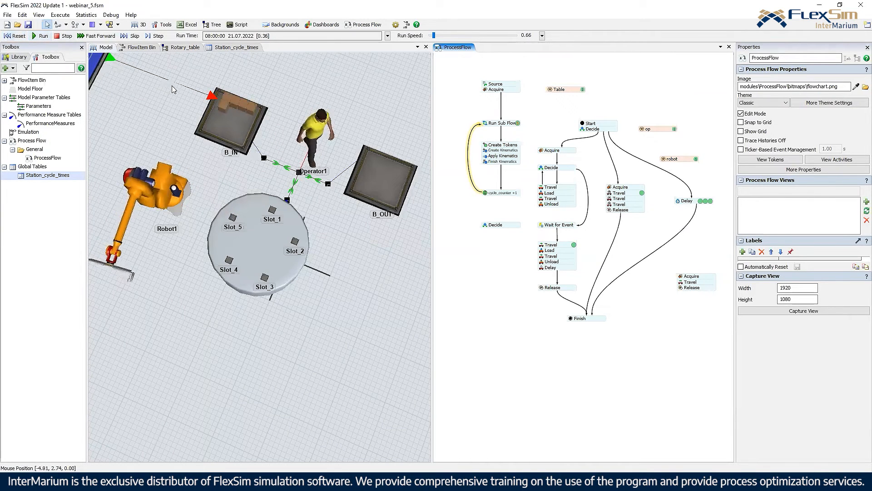
pyautogui.click(437, 35)
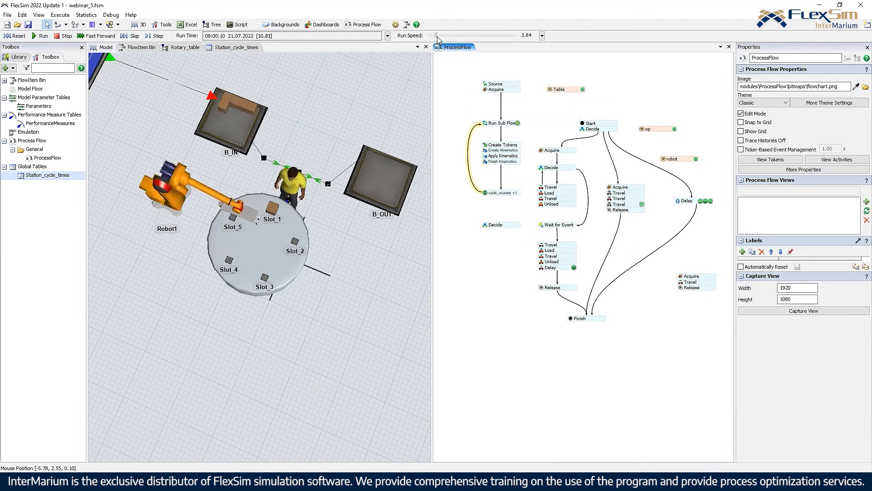
pyautogui.moveTo(437, 36); pyautogui.dragTo(436, 36)
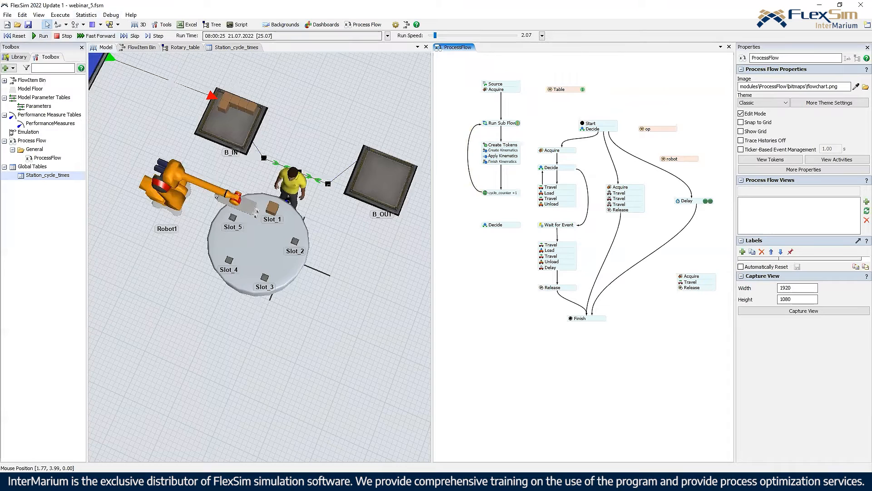
pyautogui.click(14, 36)
pyautogui.scroll(3, 589, 157)
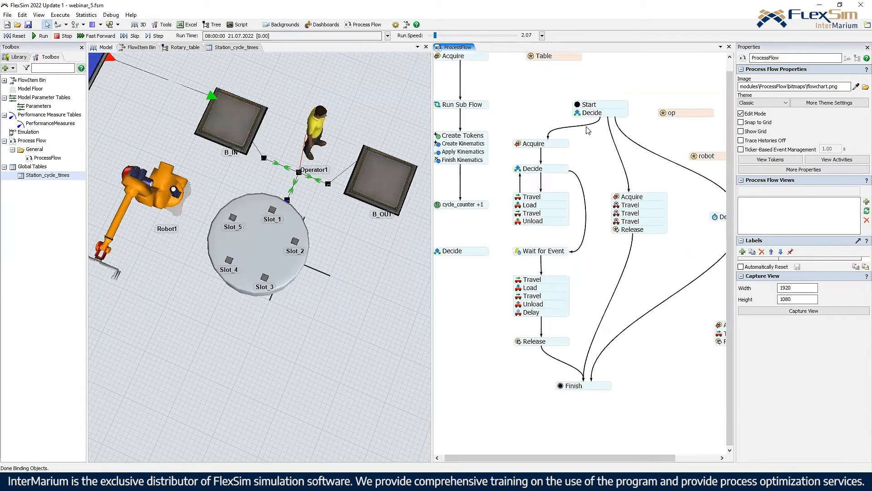
pyautogui.scroll(-3, 583, 146)
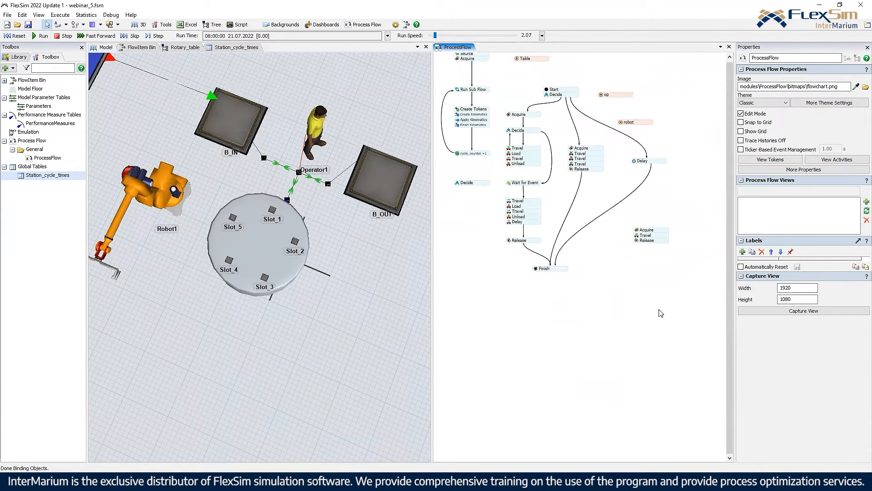
# Step: Move the Finish activity and the robot's Acquire-Travel-Release block farther down in the process flow
pyautogui.moveTo(665, 307); pyautogui.dragTo(502, 175)
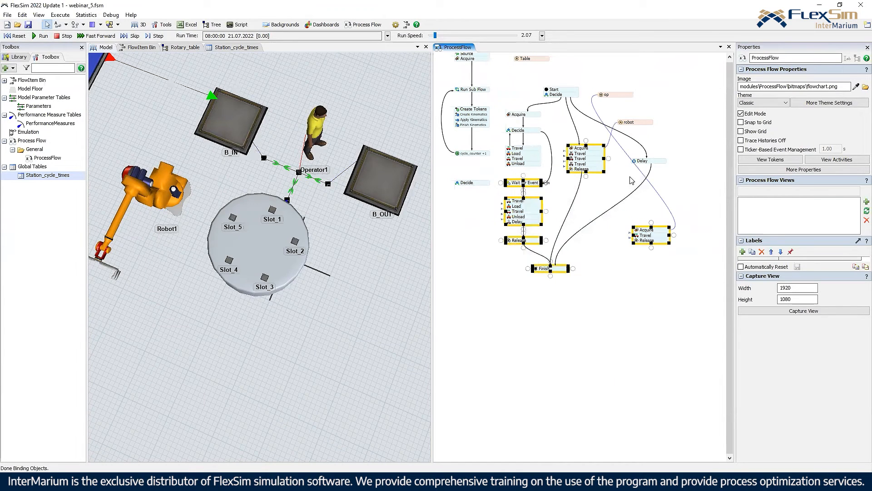
pyautogui.moveTo(590, 167); pyautogui.dragTo(591, 183)
pyautogui.moveTo(598, 264); pyautogui.dragTo(516, 179)
pyautogui.moveTo(555, 268); pyautogui.dragTo(555, 332)
pyautogui.moveTo(511, 168); pyautogui.dragTo(598, 219)
pyautogui.moveTo(590, 171); pyautogui.dragTo(587, 208)
pyautogui.moveTo(502, 177); pyautogui.dragTo(540, 255)
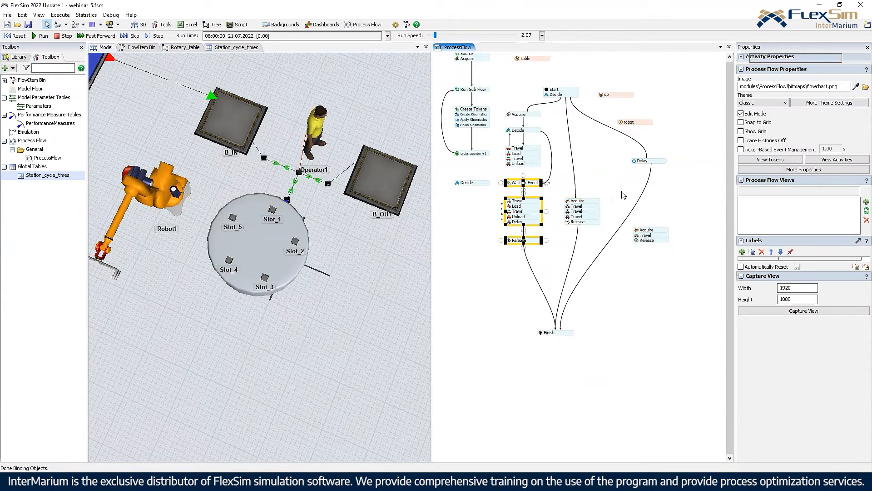
# Step: Lower the robot block, the operator's Release, loading block and Wait for Event, and the station Delay to free space in the sub flow
pyautogui.moveTo(586, 211); pyautogui.dragTo(584, 234)
pyautogui.moveTo(530, 240); pyautogui.dragTo(526, 277)
pyautogui.moveTo(530, 216); pyautogui.dragTo(525, 245)
pyautogui.moveTo(532, 184); pyautogui.dragTo(529, 220)
pyautogui.moveTo(647, 161); pyautogui.dragTo(645, 202)
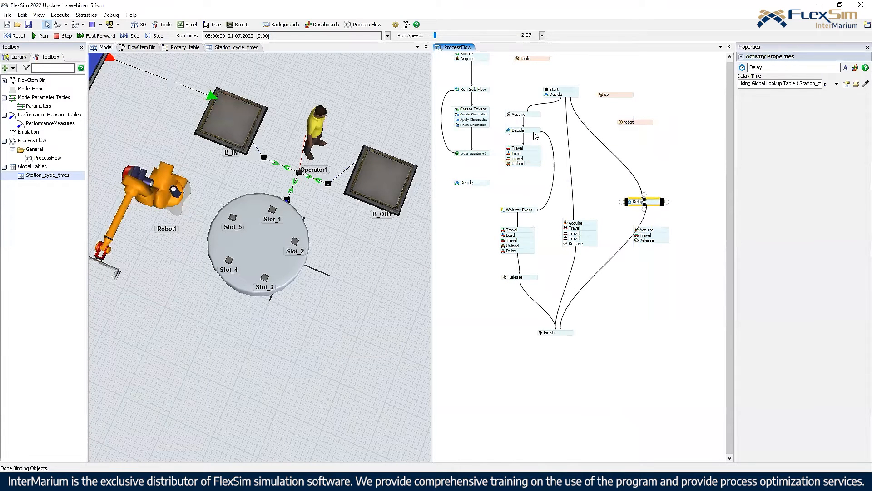
# Step: Lower the operator's Release near Finish and place its Wait for Event and following Travel-Load-Travel-Unload-Delay block just below the first unloading block
pyautogui.scroll(3, 535, 136)
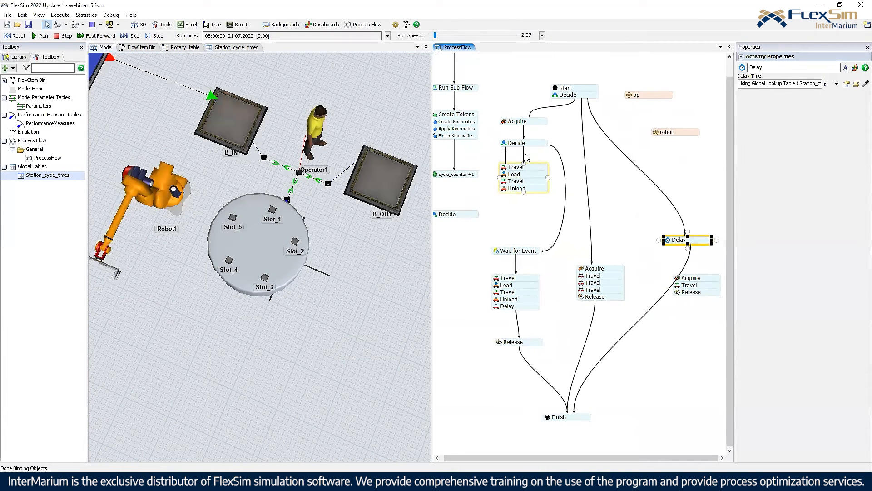
pyautogui.click(543, 168)
pyautogui.moveTo(529, 240); pyautogui.dragTo(545, 332)
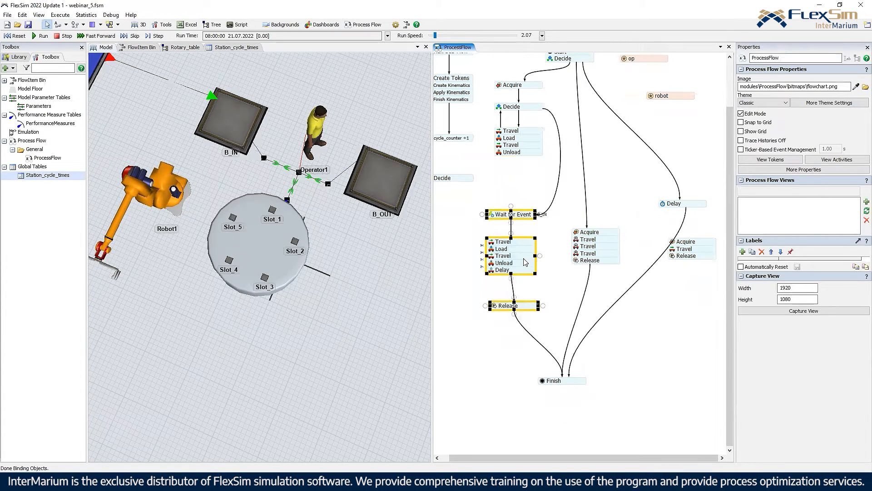
pyautogui.moveTo(522, 299); pyautogui.dragTo(518, 339)
pyautogui.click(526, 170)
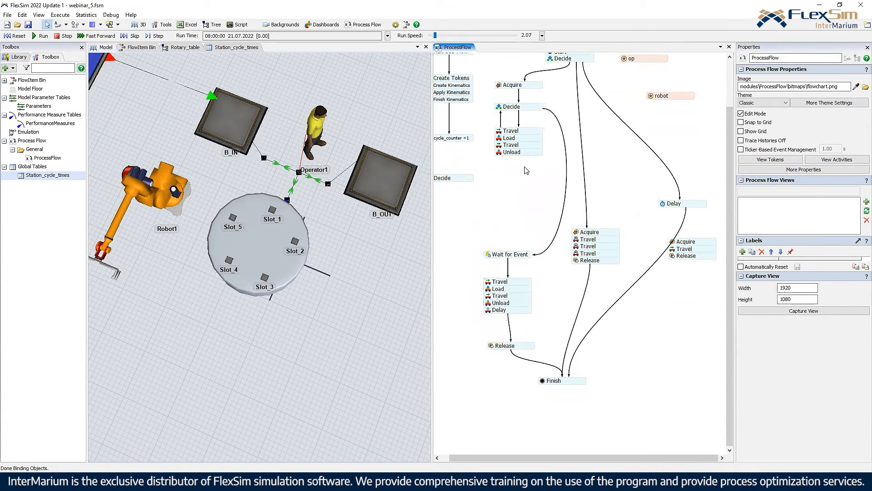
pyautogui.keyDown('shift'); pyautogui.moveTo(518, 127); pyautogui.dragTo(509, 104); pyautogui.keyUp('shift')
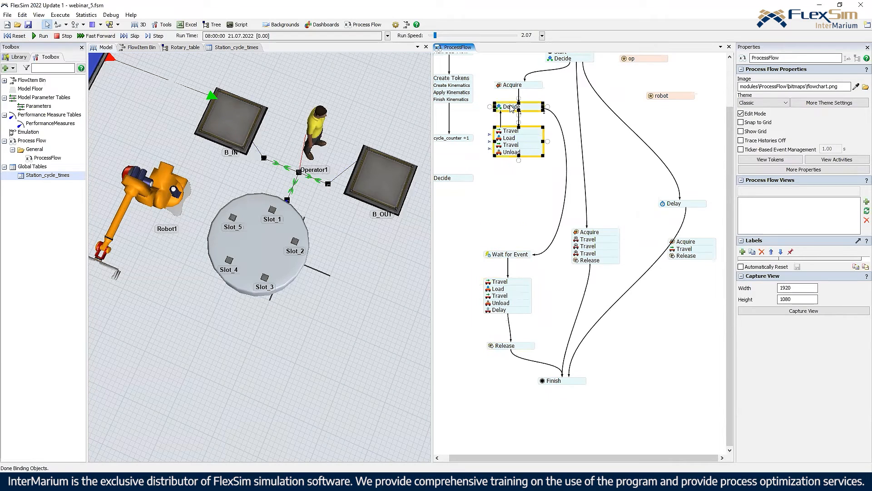
pyautogui.click(511, 180)
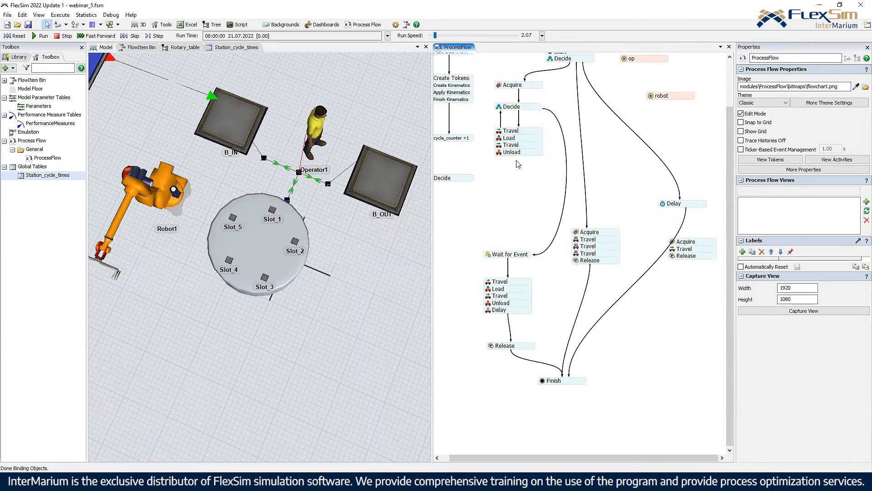
pyautogui.moveTo(473, 234); pyautogui.dragTo(521, 306)
pyautogui.moveTo(527, 261); pyautogui.dragTo(531, 193)
# Step: Check the Conditional Decide settings of the operator branch's Decide activity
pyautogui.doubleClick(509, 109)
pyautogui.click(606, 134)
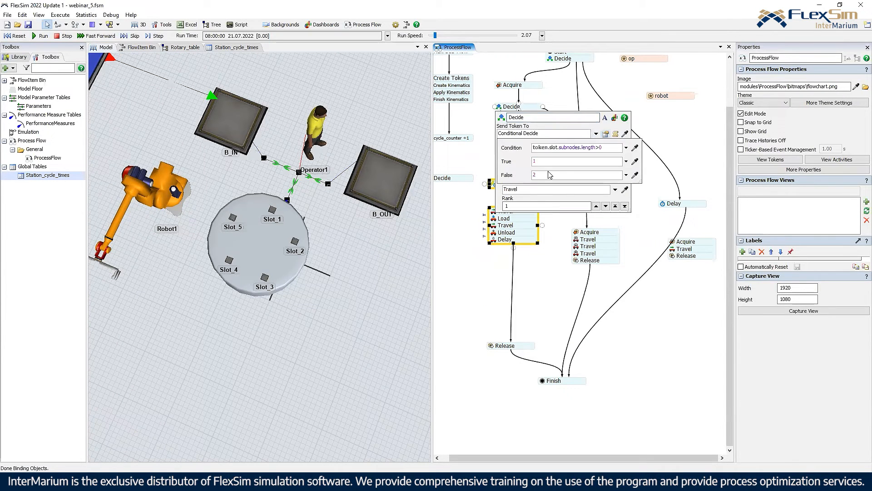
pyautogui.click(566, 101)
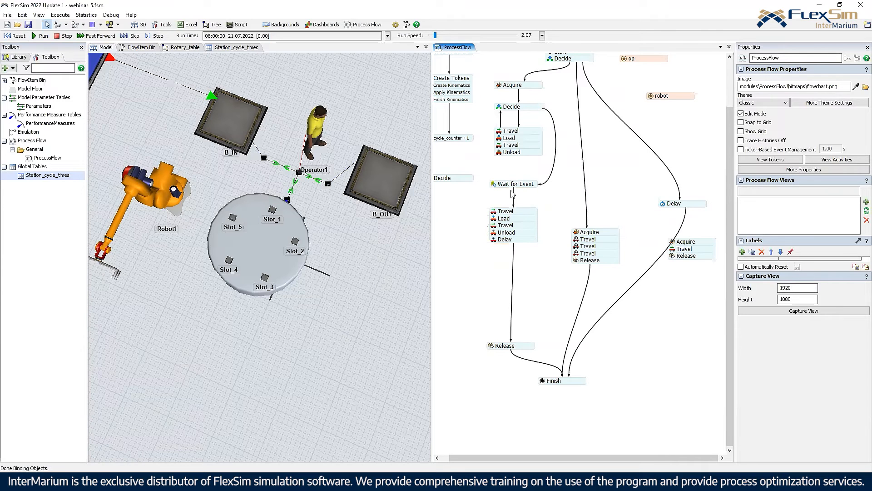
# Step: Duplicate the Wait for Event and Travel-Load-Travel-Unload-Delay block below the originals and link the copies in sequence before the operator's Release
pyautogui.moveTo(484, 175); pyautogui.dragTo(522, 233)
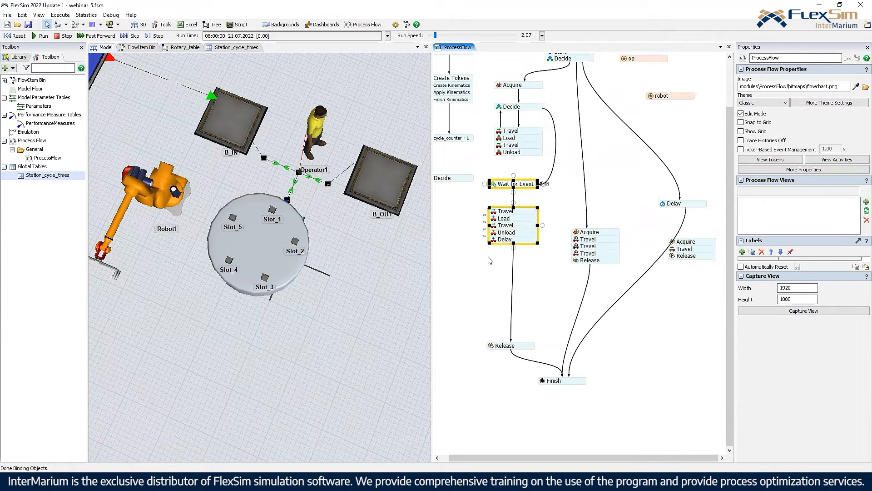
pyautogui.hotkey('ctrl', 'v')
pyautogui.moveTo(522, 270)
pyautogui.mouseDown()
pyautogui.moveTo(516, 274)
pyautogui.moveTo(516, 263)
pyautogui.mouseUp()
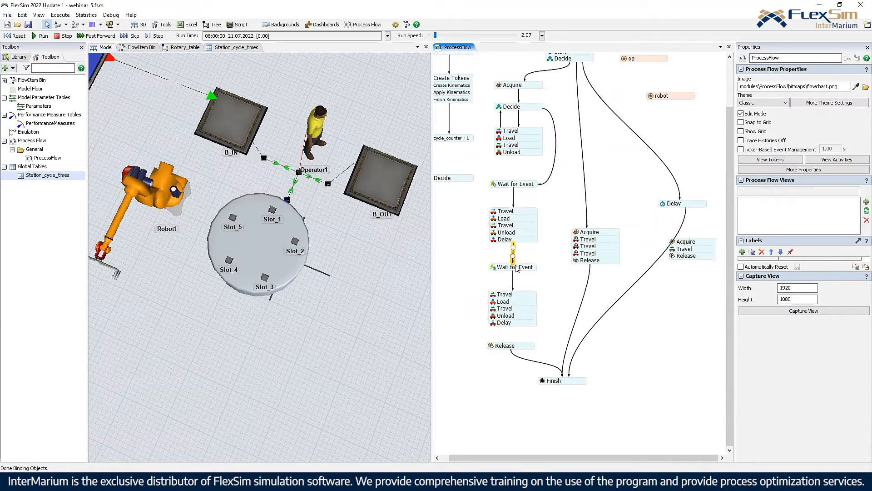
pyautogui.click(517, 306)
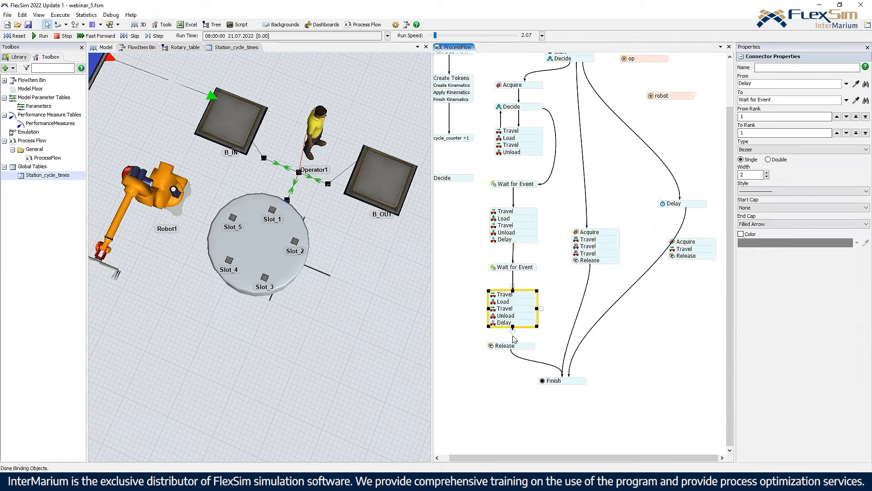
pyautogui.click(563, 305)
# Step: Run the model from the start to check the operator's repeated loading cycle, and reset it
pyautogui.scroll(-3, 573, 313)
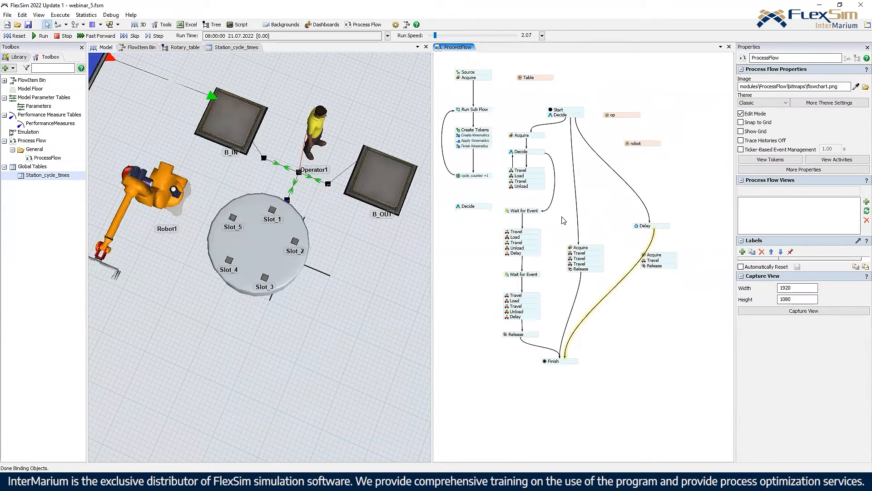
pyautogui.click(18, 36)
pyautogui.click(41, 36)
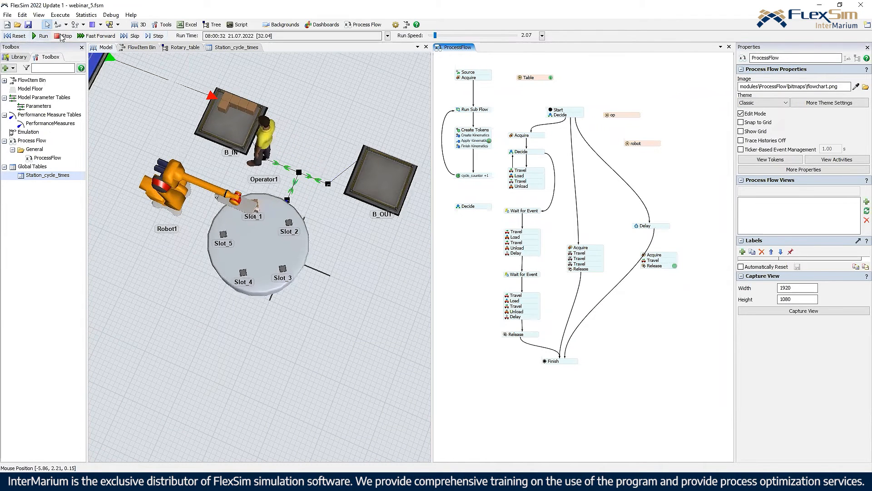
pyautogui.click(17, 36)
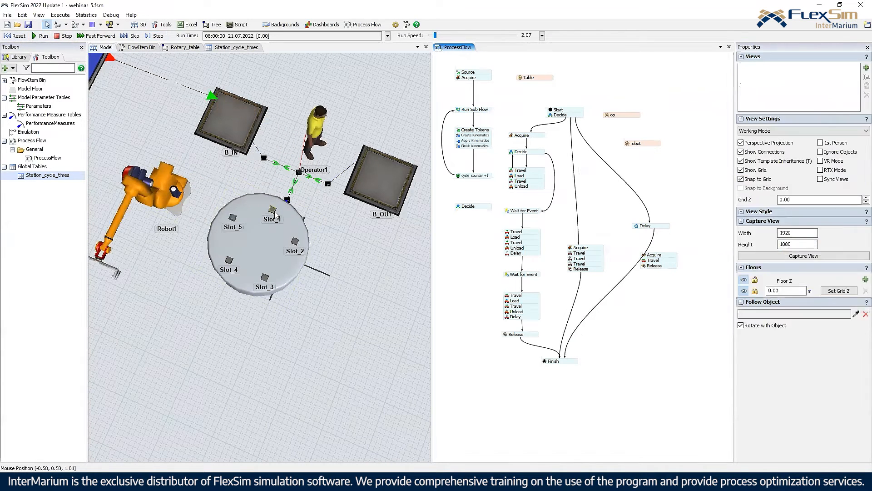
# Step: Set the Item Placement of Slot_1 to Stack Vertically
pyautogui.click(272, 210)
pyautogui.click(810, 239)
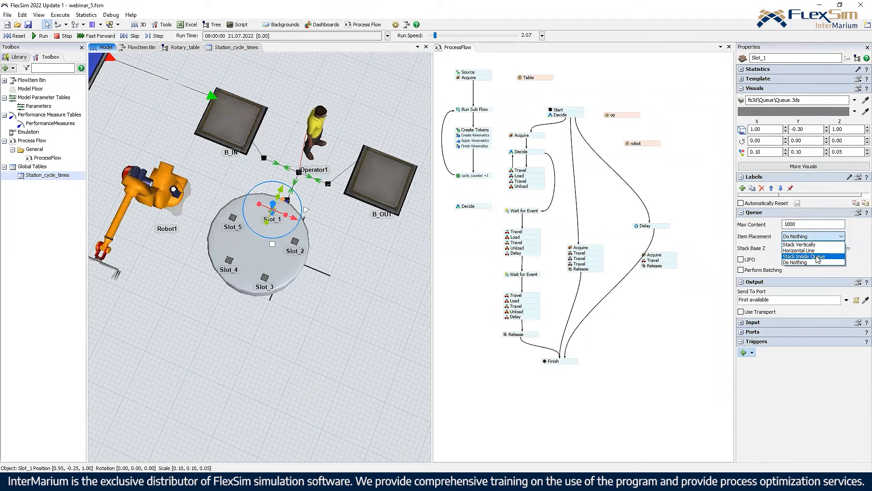
pyautogui.click(818, 249)
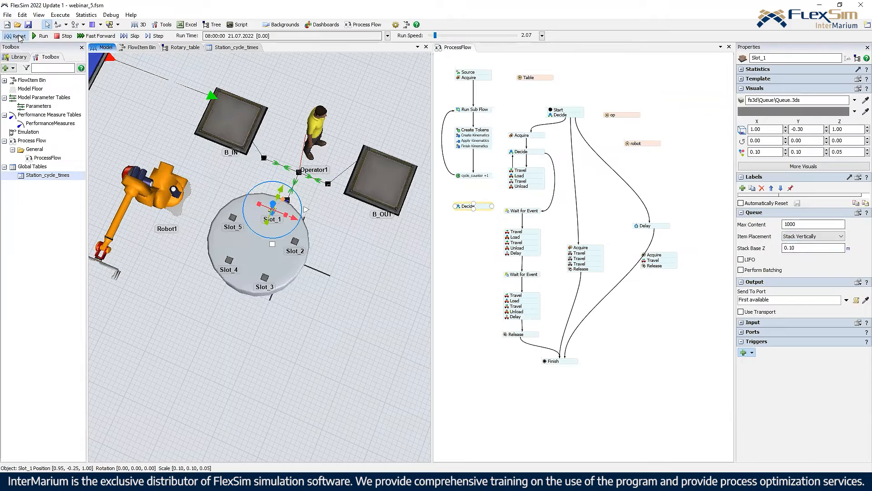
# Step: Run the model and inspect the boxes placed on Slot_1 up close, and reset it
pyautogui.click(45, 38)
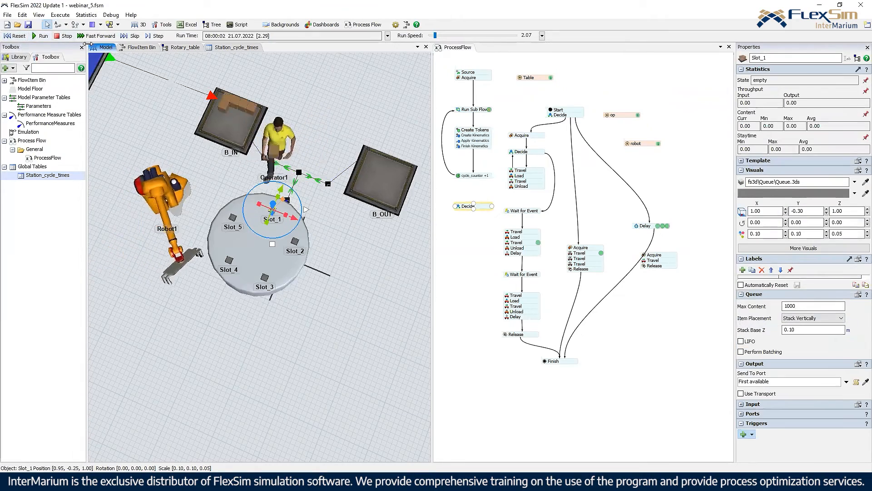
pyautogui.moveTo(347, 245); pyautogui.dragTo(340, 233, button='right')
pyautogui.scroll(4, 337, 230)
pyautogui.moveTo(233, 63); pyautogui.dragTo(195, 82, button='right')
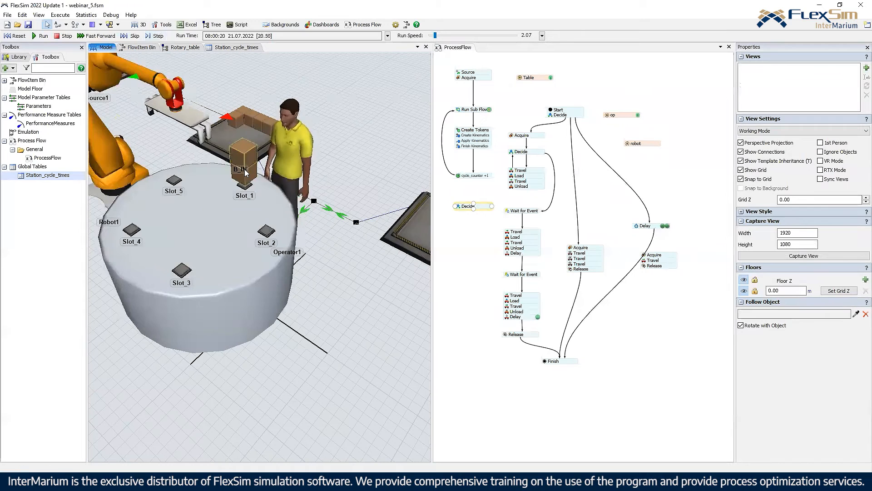
pyautogui.click(15, 36)
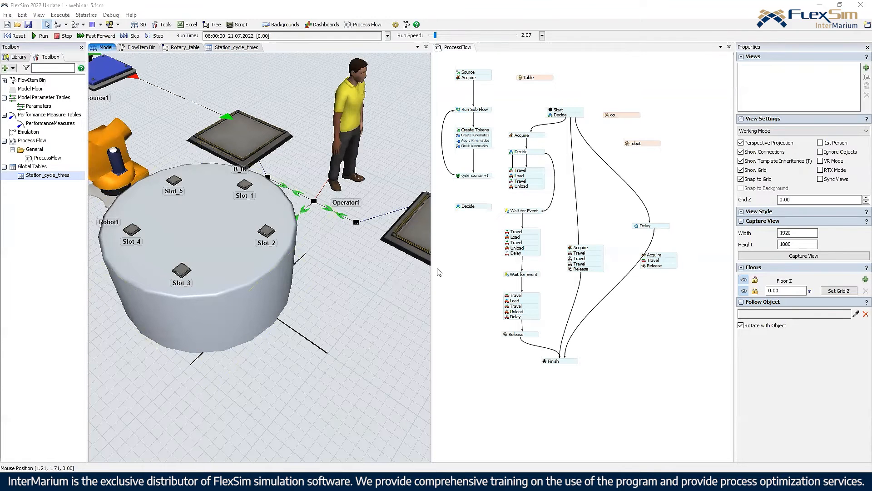
# Step: Reverse the table's rotation by setting Apply Kinematics' Offset Z Rotation to -360/token.rotary.subnodes.length
pyautogui.click(487, 281)
pyautogui.scroll(3, 475, 227)
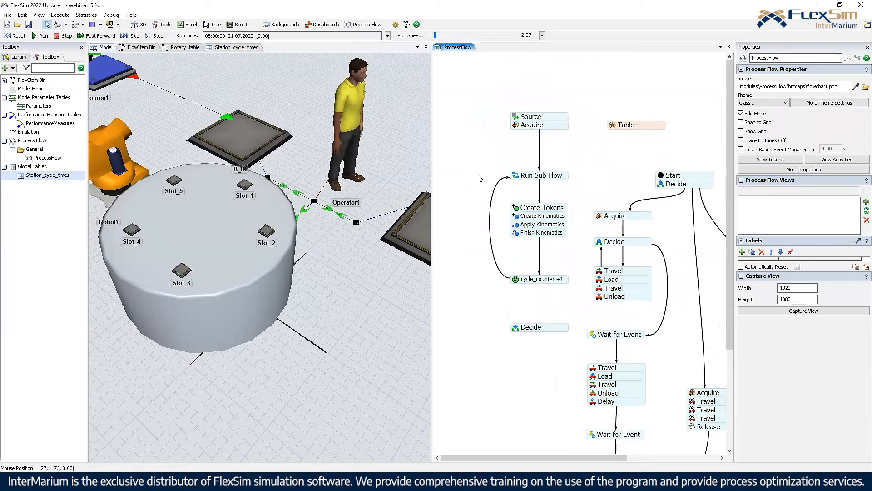
pyautogui.doubleClick(518, 228)
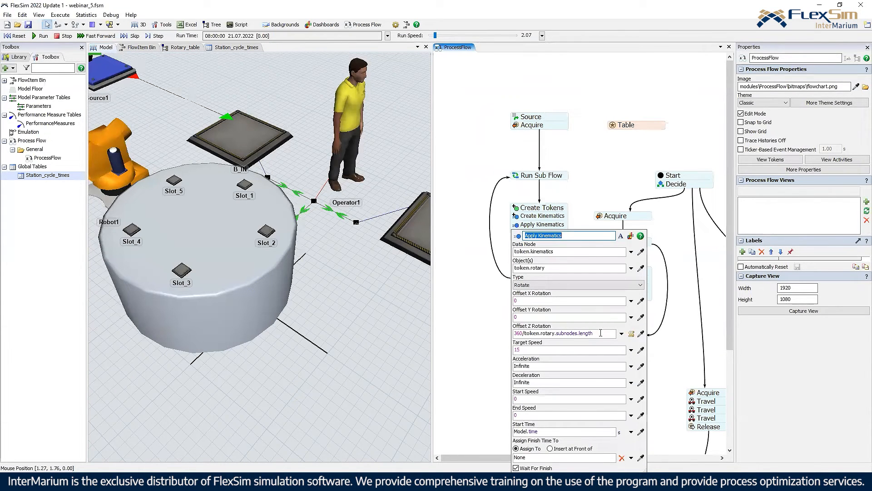
pyautogui.click(515, 332)
pyautogui.write('-')
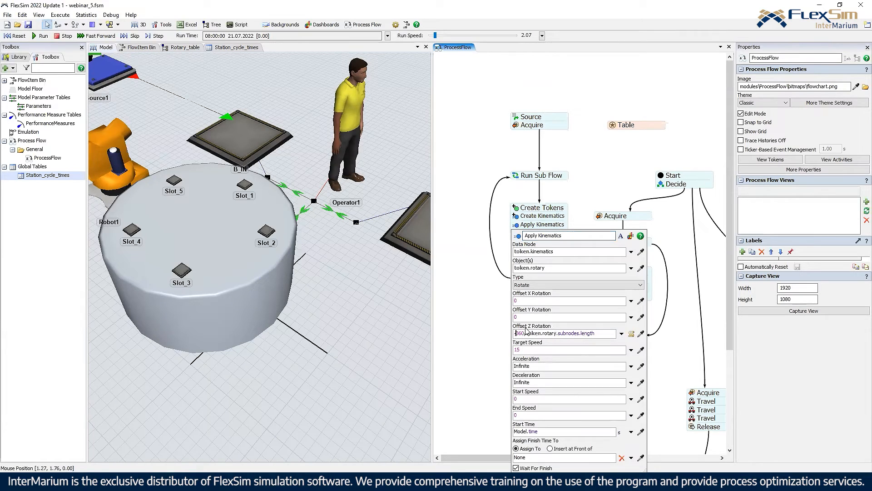
pyautogui.click(361, 320)
# Step: Rerun the model at varying run speeds to check the table's reversed rotation against the slot order, and reset it
pyautogui.scroll(-5, 361, 320)
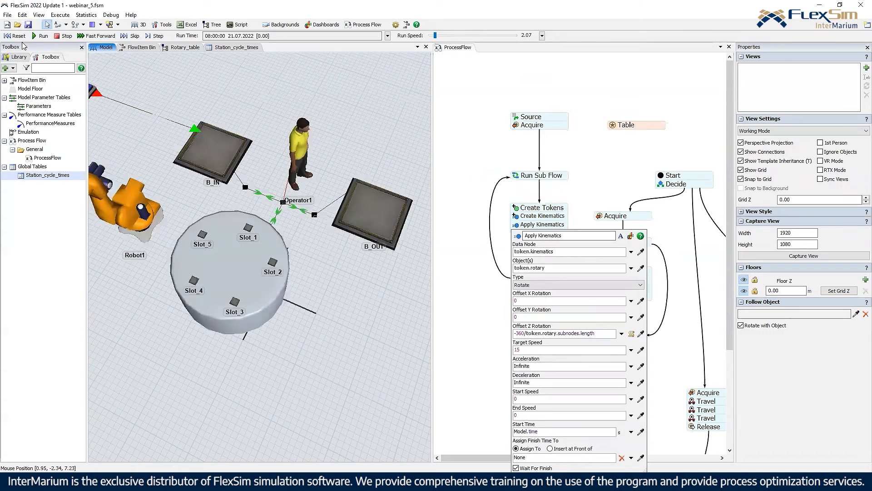
pyautogui.click(40, 35)
pyautogui.click(439, 36)
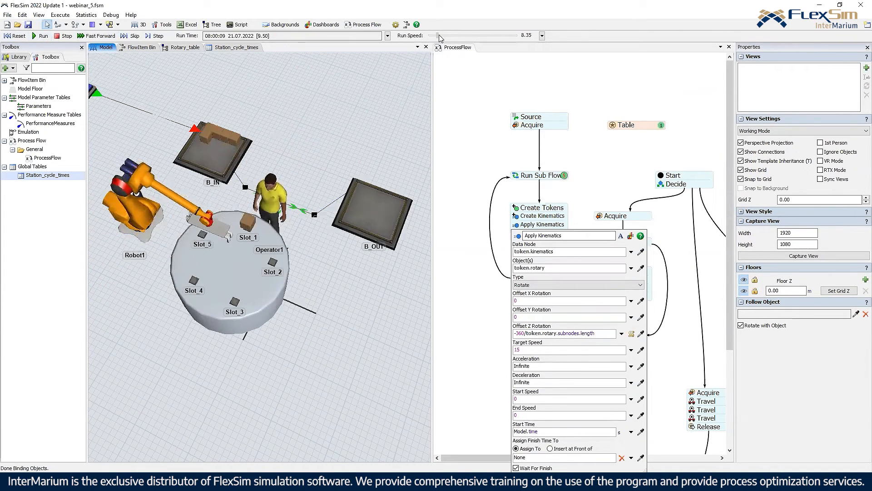
pyautogui.moveTo(440, 35); pyautogui.dragTo(430, 36)
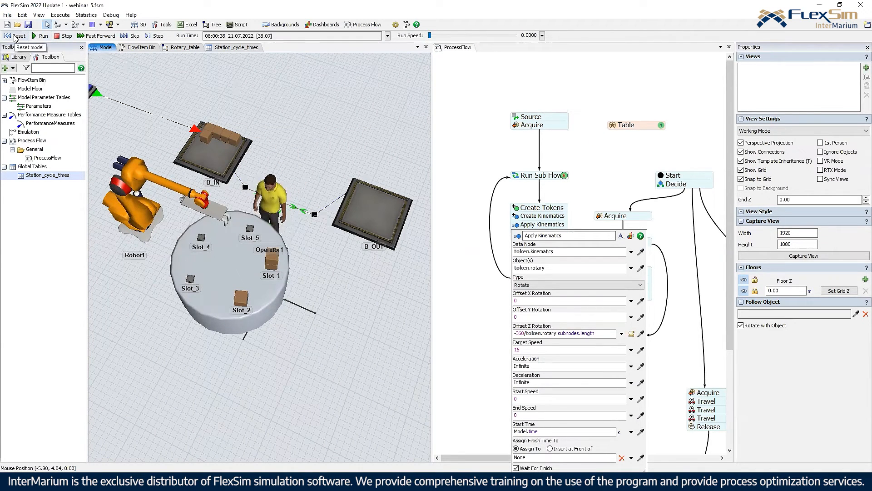
pyautogui.click(15, 36)
# Step: Rearrange Slot_2 to Slot_5 on the rotary table so the slots are numbered counterclockwise starting from Slot_1
pyautogui.click(236, 264)
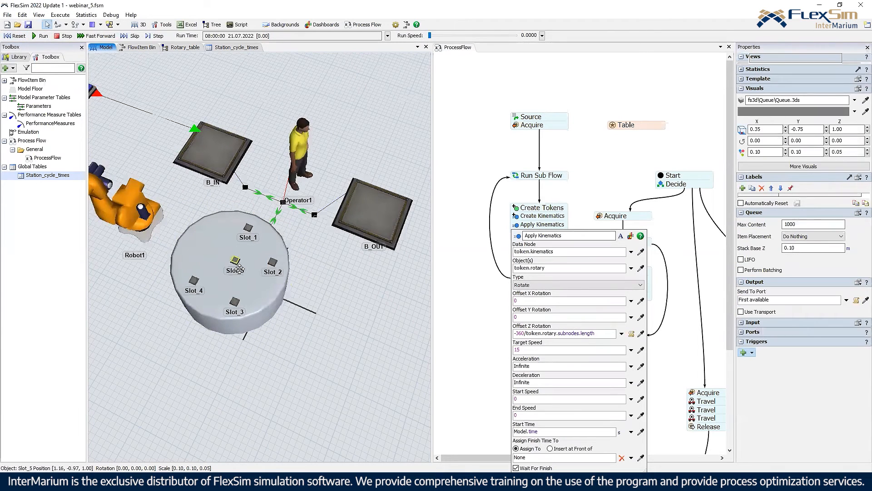
pyautogui.moveTo(309, 265); pyautogui.dragTo(202, 248)
pyautogui.moveTo(254, 277); pyautogui.dragTo(276, 270)
pyautogui.moveTo(202, 293); pyautogui.dragTo(241, 280)
pyautogui.moveTo(246, 310)
pyautogui.mouseDown()
pyautogui.moveTo(209, 298)
pyautogui.moveTo(241, 279)
pyautogui.moveTo(250, 306)
pyautogui.mouseUp()
pyautogui.click(352, 277)
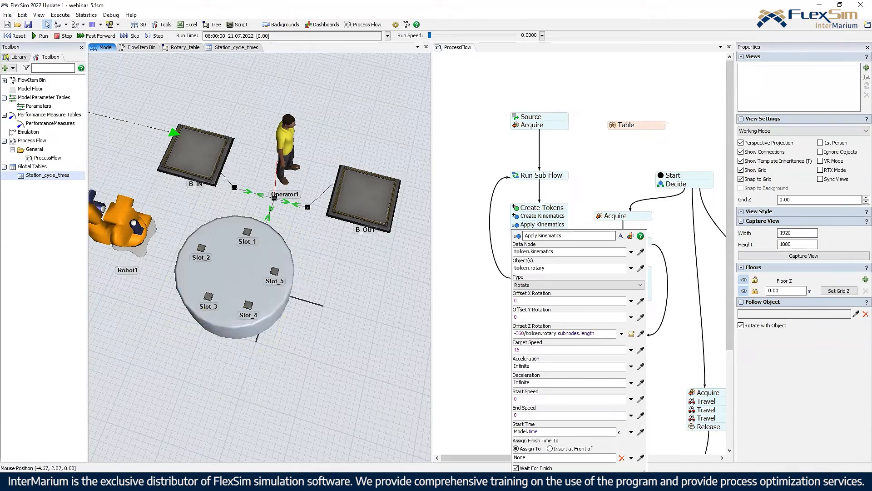
pyautogui.click(203, 254)
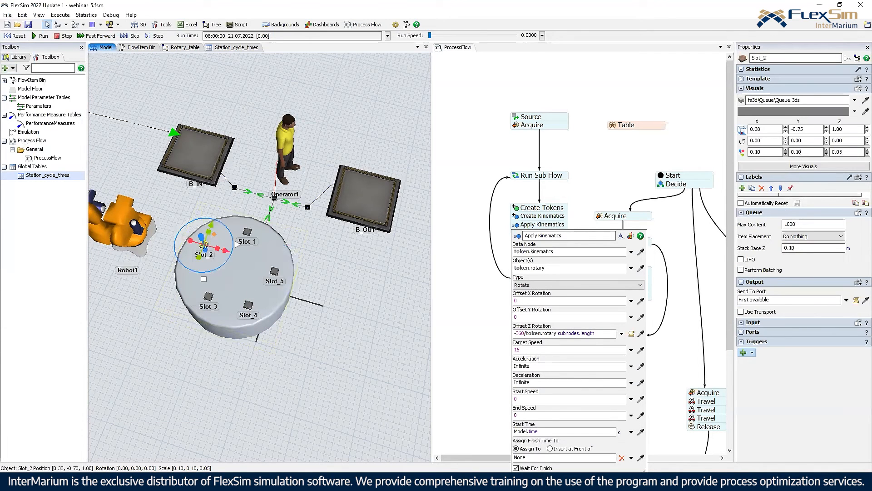
# Step: Rerun the model with the run speed raised to 23.42 to test the new slot order, and reset it
pyautogui.click(18, 36)
pyautogui.click(153, 39)
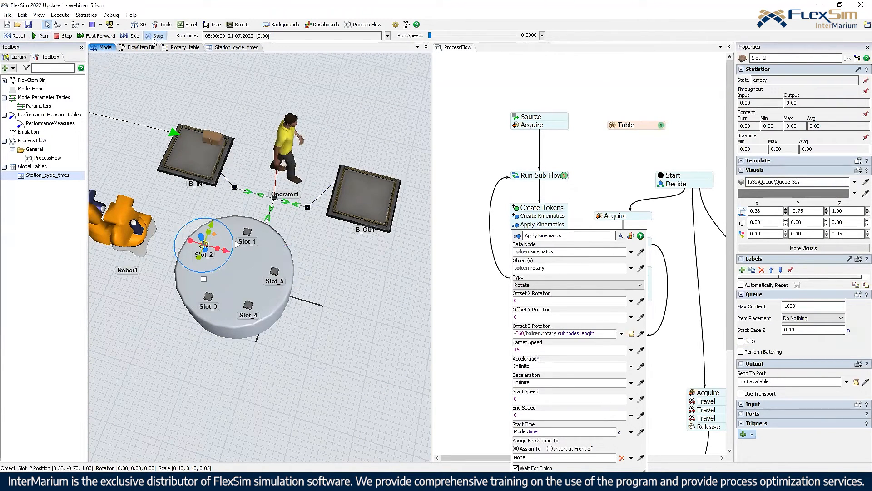
pyautogui.moveTo(429, 35); pyautogui.dragTo(437, 36)
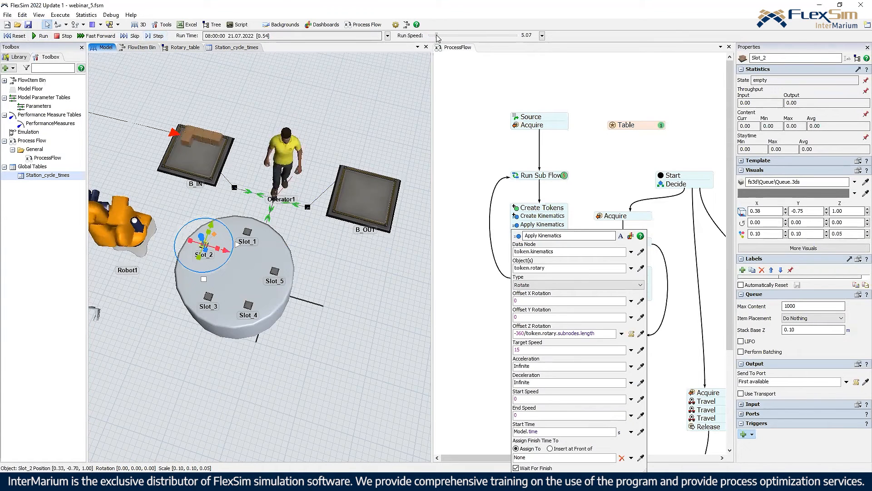
pyautogui.moveTo(436, 36); pyautogui.dragTo(439, 38)
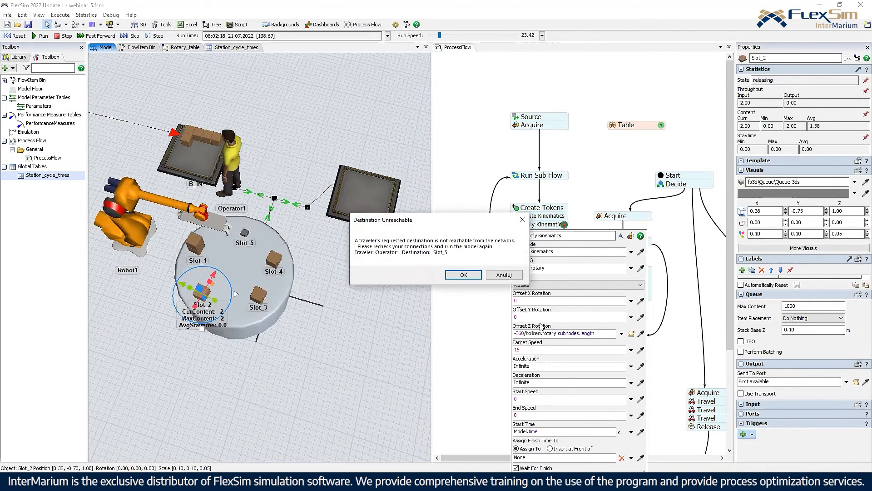
pyautogui.click(504, 275)
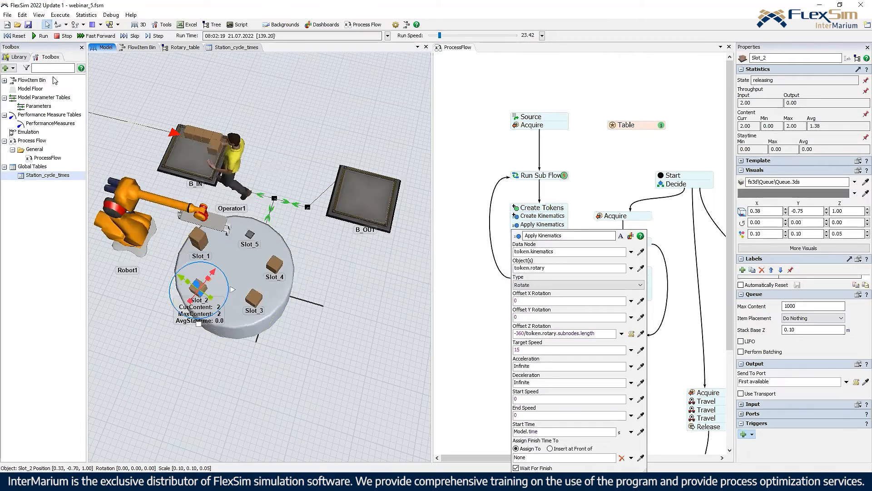
pyautogui.click(20, 38)
# Step: Connect Slot_5 to the network node beside the rotary table
pyautogui.click(302, 258)
pyautogui.moveTo(302, 258); pyautogui.dragTo(229, 232, button='right')
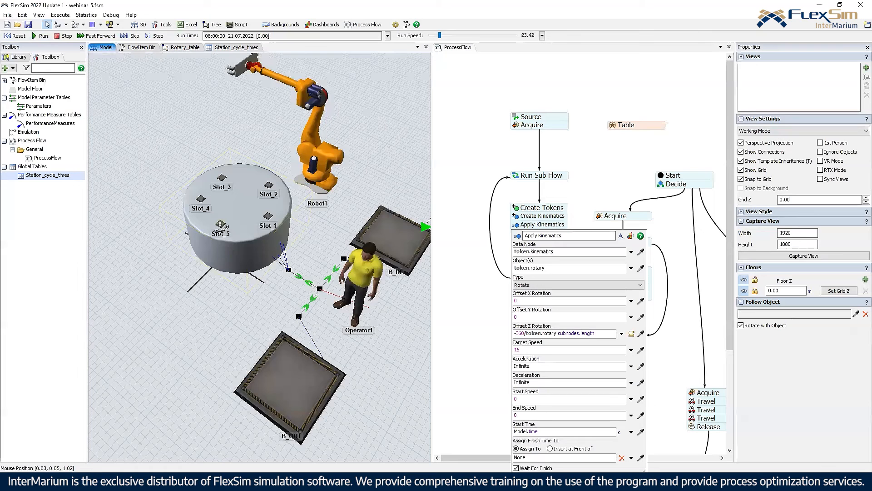
pyautogui.moveTo(221, 225); pyautogui.dragTo(282, 276)
pyautogui.moveTo(252, 311); pyautogui.dragTo(308, 328, button='right')
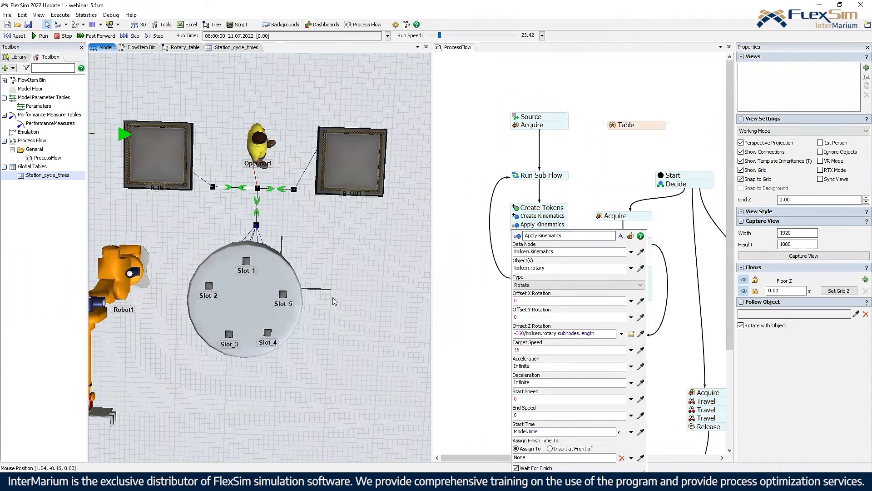
pyautogui.moveTo(332, 266); pyautogui.dragTo(317, 243, button='right')
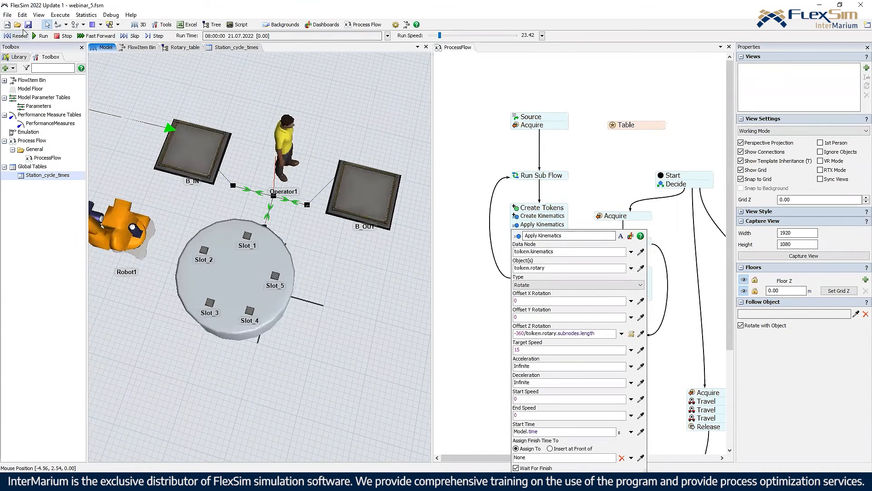
# Step: Rerun the model from the start to check that the operator can reach and load Slot_5
pyautogui.click(17, 36)
pyautogui.click(41, 36)
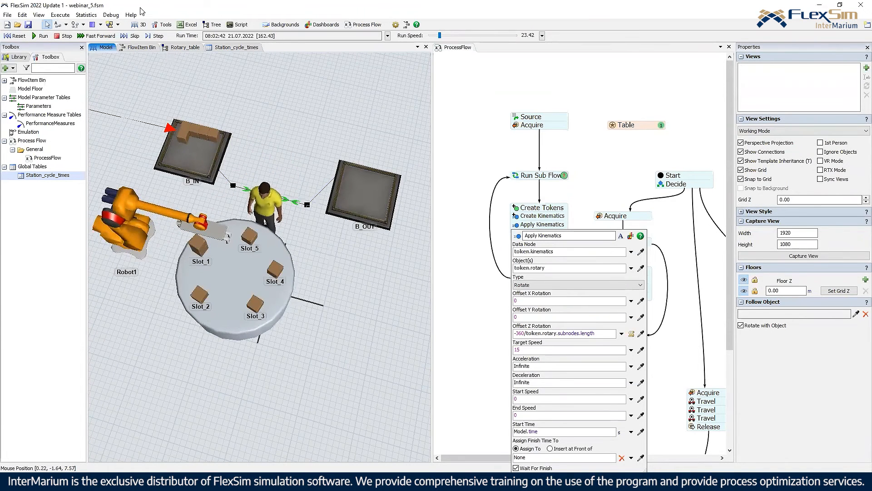
# Step: Watch the running model from several angles to check the operator's two-box handling and the slot rotation, and stop it
pyautogui.moveTo(341, 317)
pyautogui.mouseDown(button='right')
pyautogui.moveTo(324, 304)
pyautogui.moveTo(335, 312)
pyautogui.mouseUp(button='right')
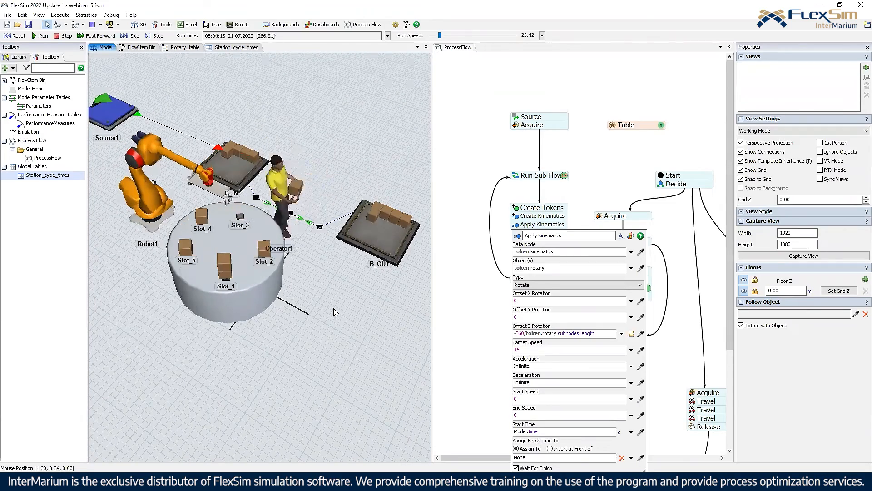
pyautogui.click(474, 329)
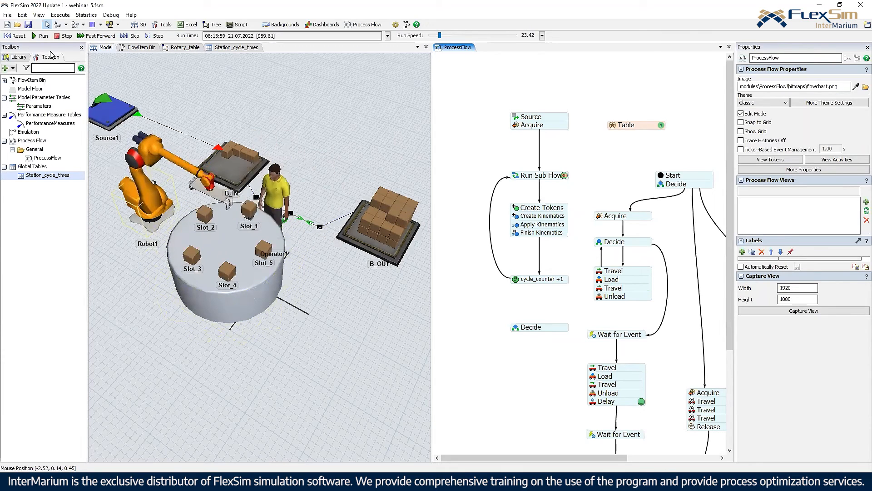
pyautogui.scroll(-5, 323, 347)
pyautogui.moveTo(323, 332); pyautogui.dragTo(329, 336, button='right')
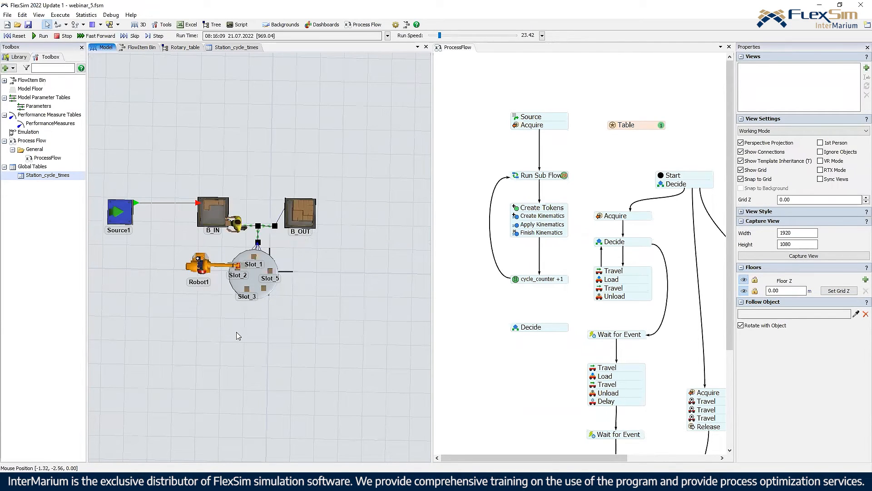
pyautogui.moveTo(233, 267); pyautogui.dragTo(257, 273, button='right')
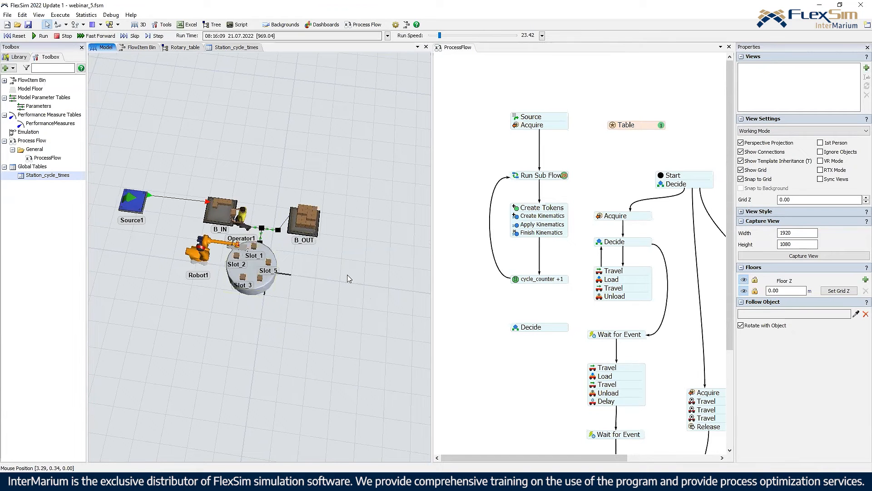
pyautogui.moveTo(342, 279); pyautogui.dragTo(256, 272, button='right')
# Step: Duplicate the rotary table with its slots, reset the model, and place the copy on the other side of Robot1
pyautogui.click(242, 263)
pyautogui.hotkey('ctrl', 'c')
pyautogui.click(294, 268)
pyautogui.hotkey('ctrl', 'v')
pyautogui.moveTo(322, 287); pyautogui.dragTo(324, 256)
pyautogui.click(328, 300)
pyautogui.moveTo(329, 300)
pyautogui.mouseDown(button='right')
pyautogui.moveTo(296, 276)
pyautogui.moveTo(321, 292)
pyautogui.mouseUp(button='right')
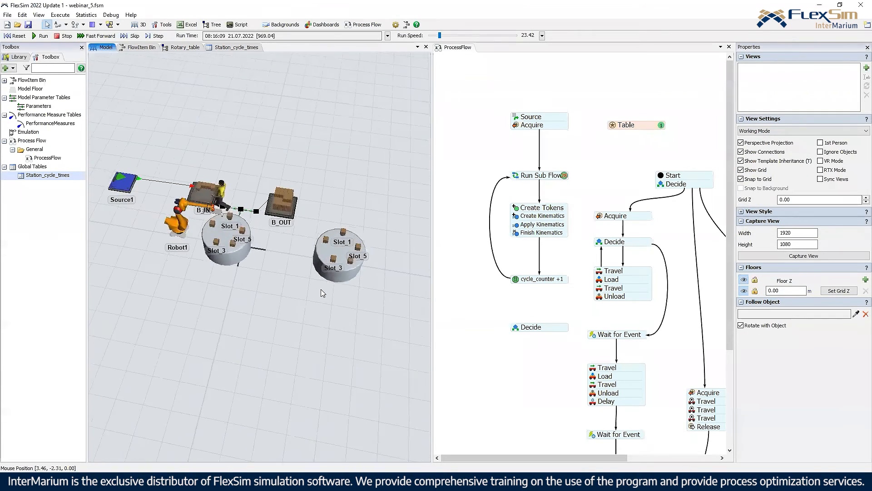
pyautogui.click(20, 36)
pyautogui.moveTo(273, 287); pyautogui.dragTo(323, 312)
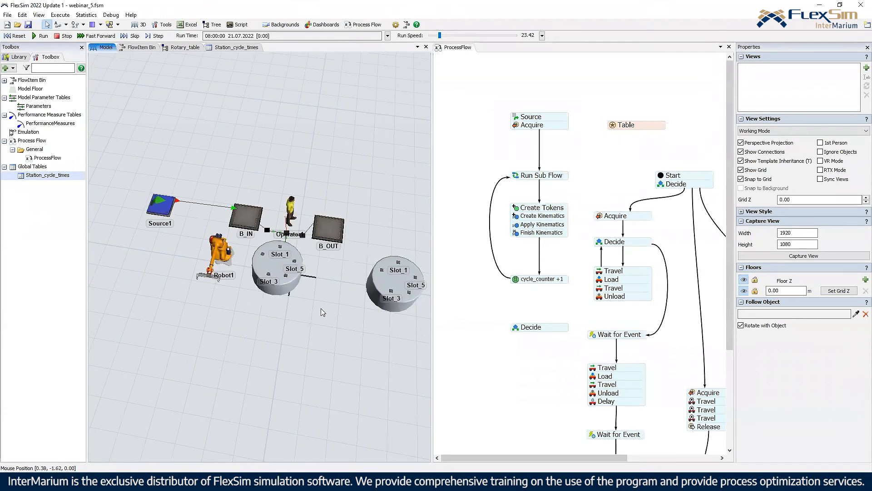
pyautogui.moveTo(378, 284); pyautogui.dragTo(154, 251)
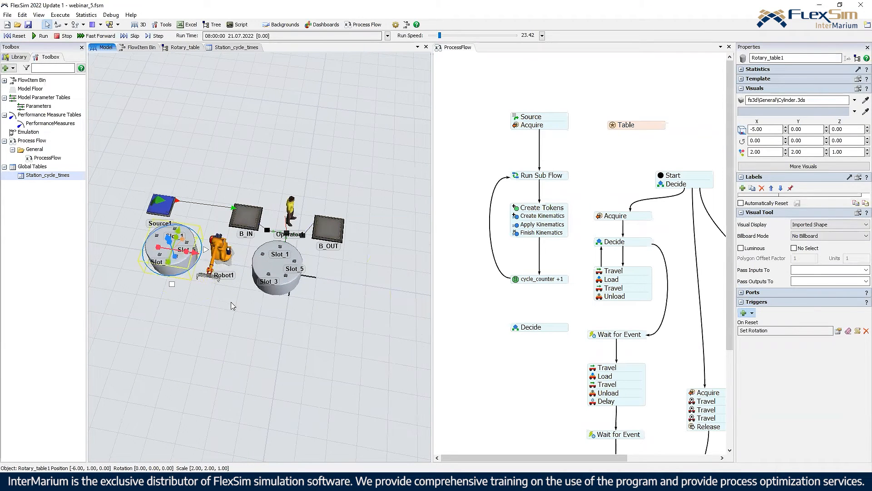
pyautogui.click(208, 322)
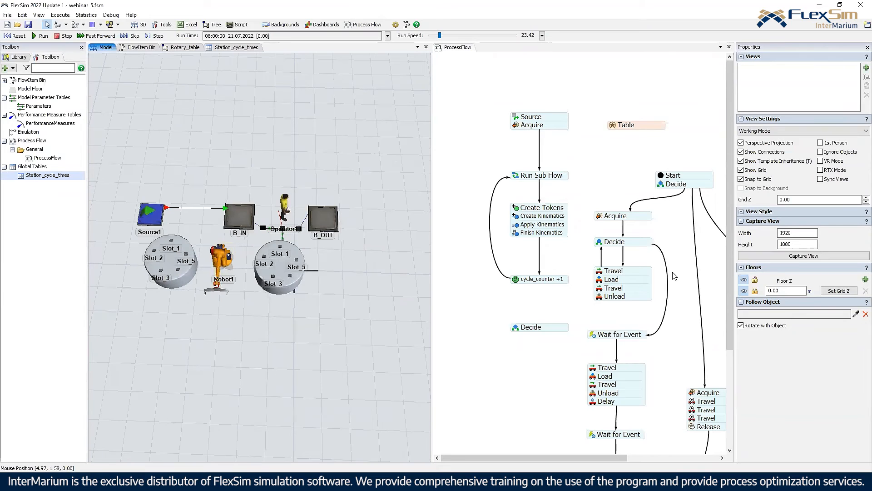
# Step: Pull the three Travel activities out of the robot's Acquire–Release block and set them beside it
pyautogui.click(674, 275)
pyautogui.scroll(-5, 674, 276)
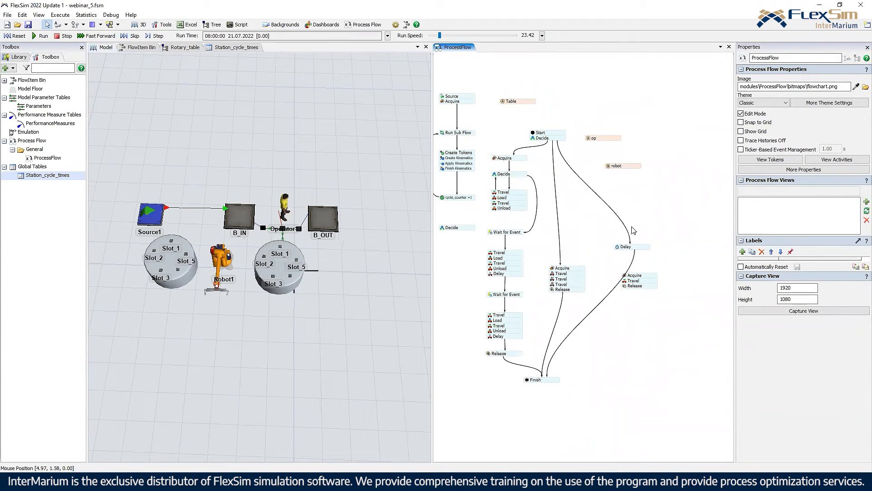
pyautogui.moveTo(568, 278); pyautogui.dragTo(571, 258)
pyautogui.scroll(2, 570, 291)
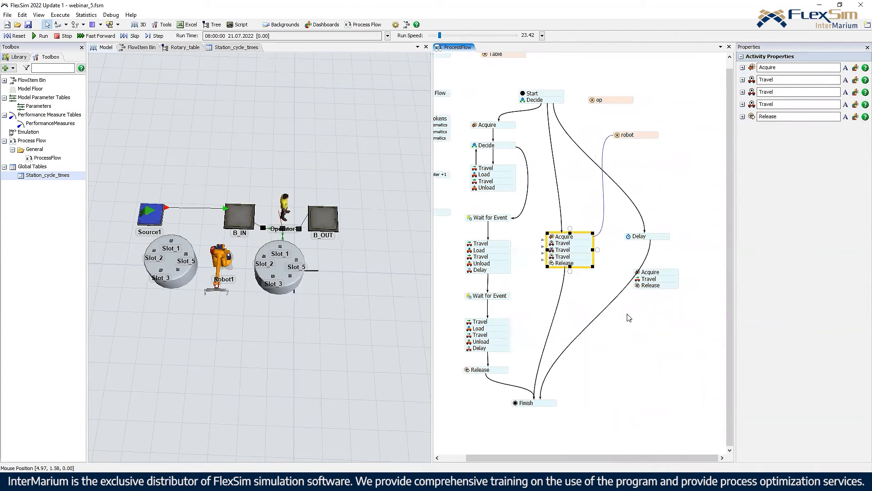
pyautogui.scroll(-3, 628, 317)
pyautogui.moveTo(637, 354); pyautogui.dragTo(657, 383)
pyautogui.click(576, 228)
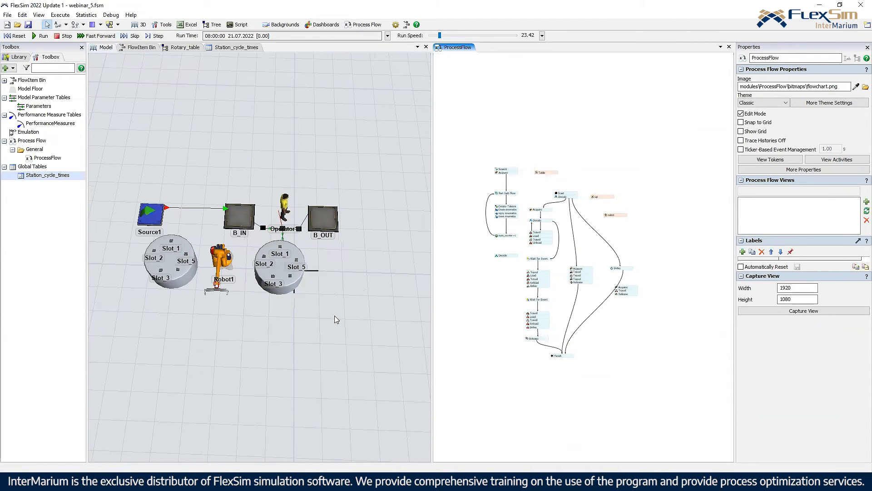
pyautogui.scroll(2, 606, 322)
pyautogui.scroll(1, 603, 315)
pyautogui.moveTo(459, 247); pyautogui.dragTo(504, 254)
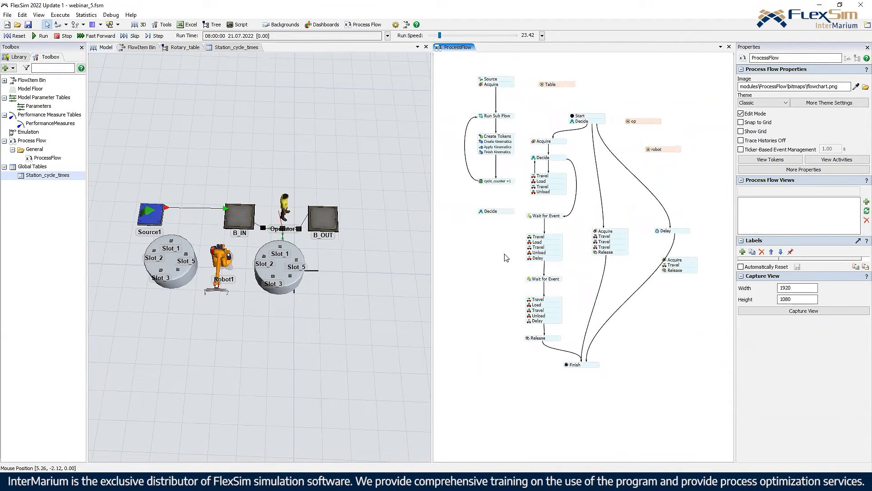
pyautogui.scroll(2, 626, 254)
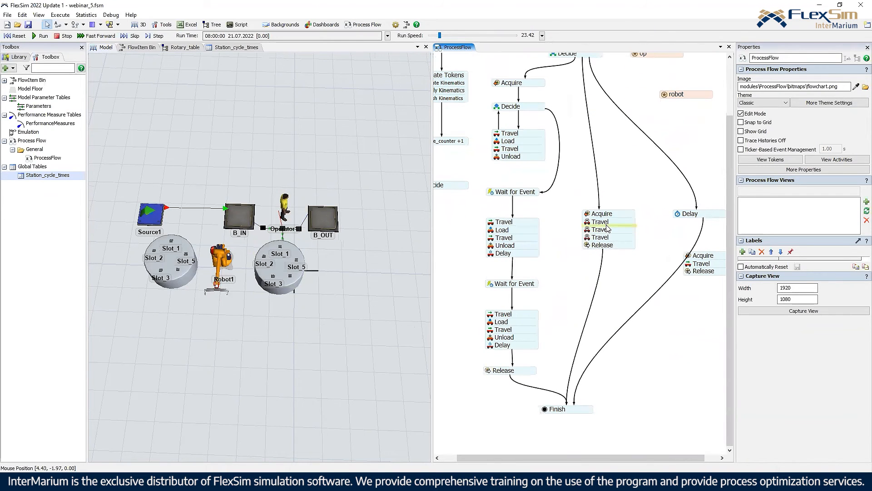
pyautogui.moveTo(604, 237); pyautogui.dragTo(650, 191)
pyautogui.moveTo(614, 223); pyautogui.dragTo(644, 182)
pyautogui.moveTo(614, 223); pyautogui.dragTo(652, 161)
# Step: Add Load and Unload task activities between Acquire and Release in the robot's block
pyautogui.doubleClick(612, 240)
pyautogui.click(687, 179)
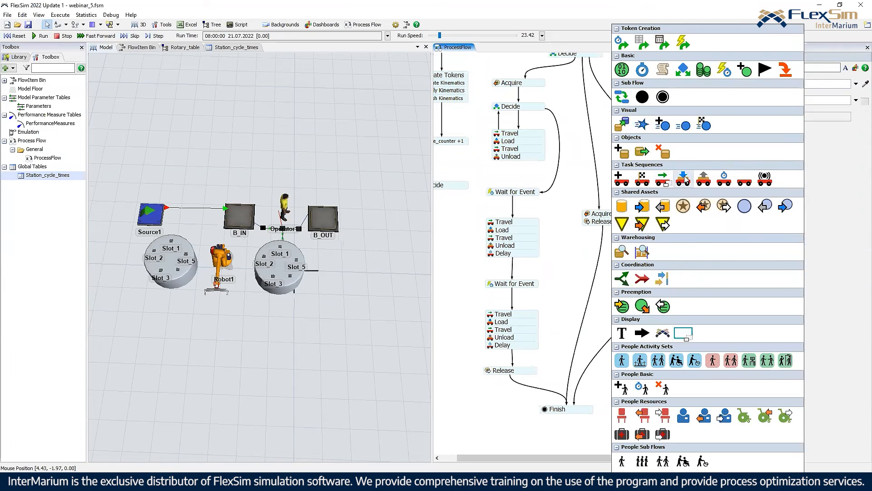
pyautogui.moveTo(637, 241); pyautogui.dragTo(604, 223)
pyautogui.doubleClick(623, 254)
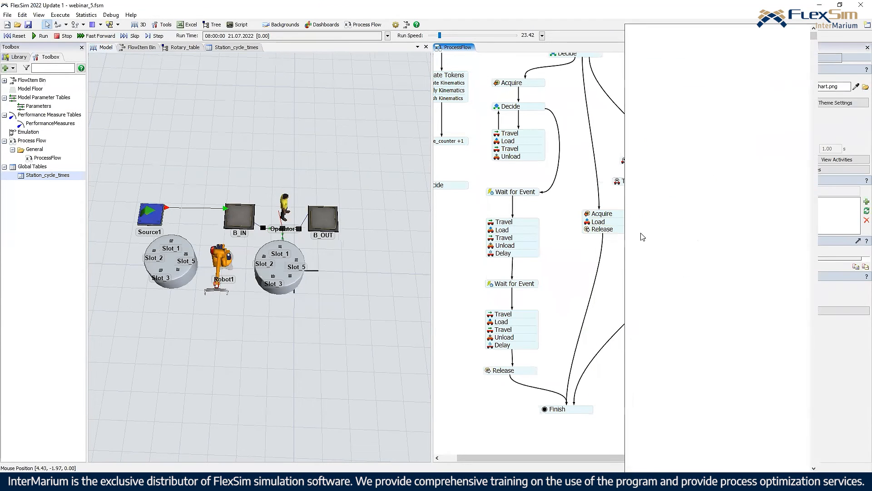
pyautogui.click(718, 179)
pyautogui.moveTo(640, 257); pyautogui.dragTo(605, 228)
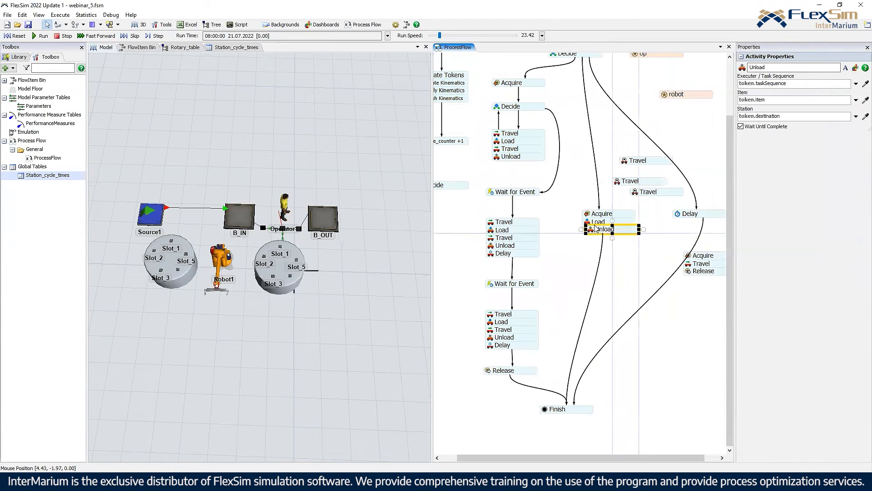
pyautogui.click(604, 224)
pyautogui.scroll(-2, 620, 294)
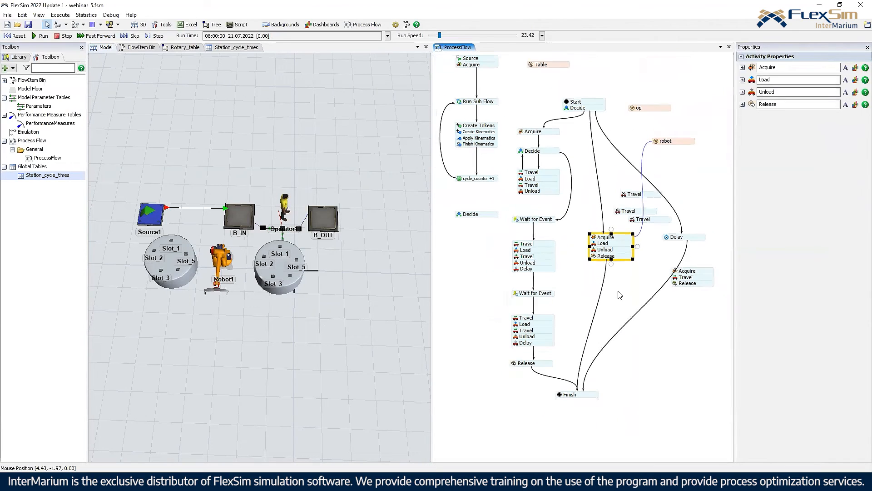
# Step: Insert an Assign Labels activity at the start of the robot's block and name its label slot_new
pyautogui.doubleClick(585, 216)
pyautogui.click(594, 90)
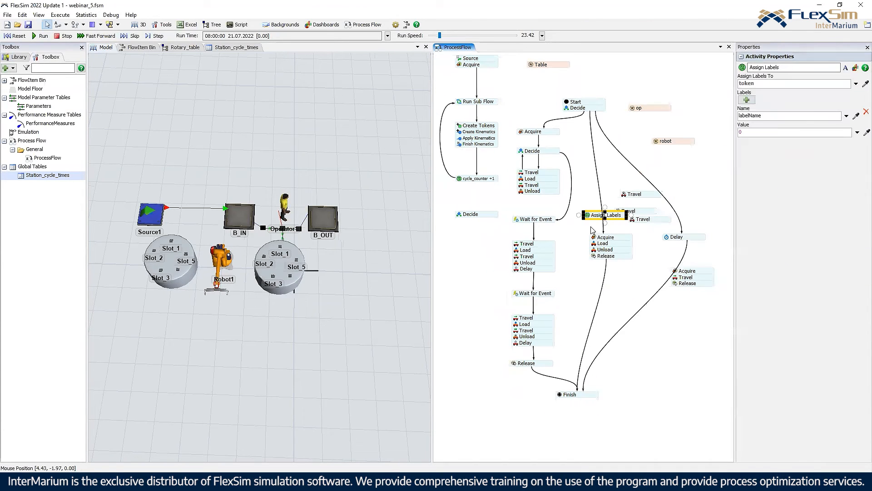
pyautogui.moveTo(613, 220); pyautogui.dragTo(620, 242)
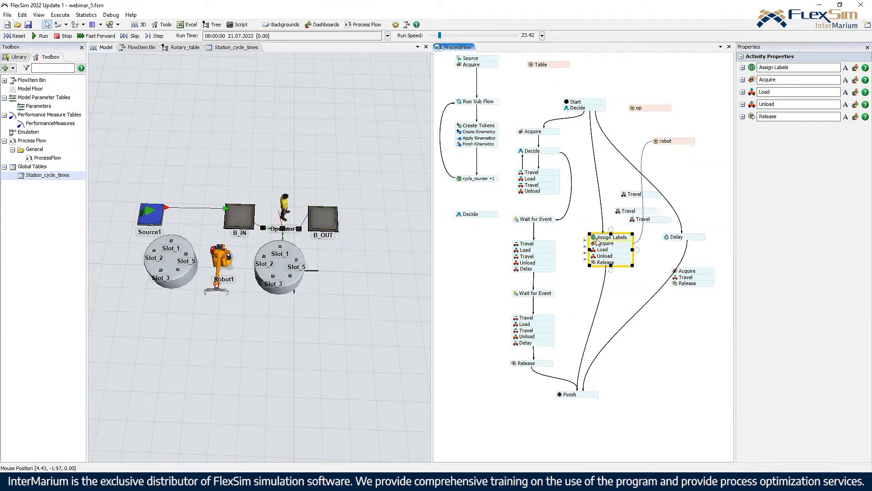
pyautogui.doubleClick(598, 239)
pyautogui.click(602, 279)
pyautogui.write('s')
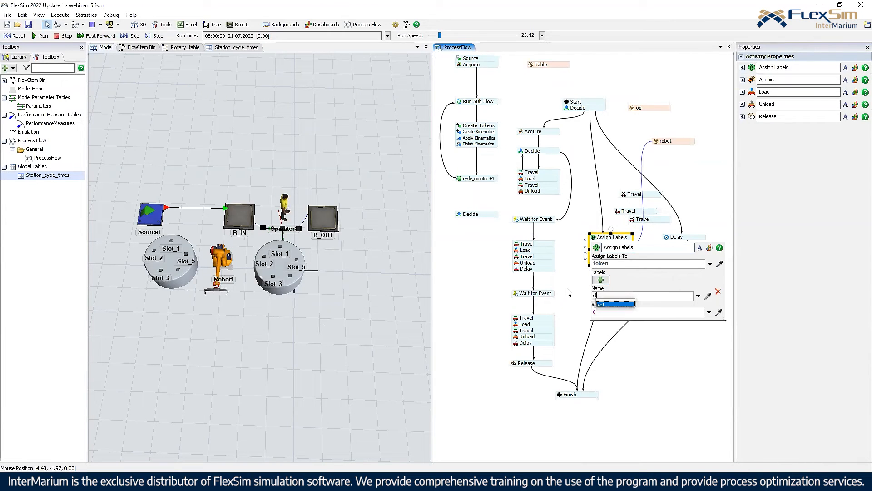
pyautogui.write('lot_new')
pyautogui.press('Escape')
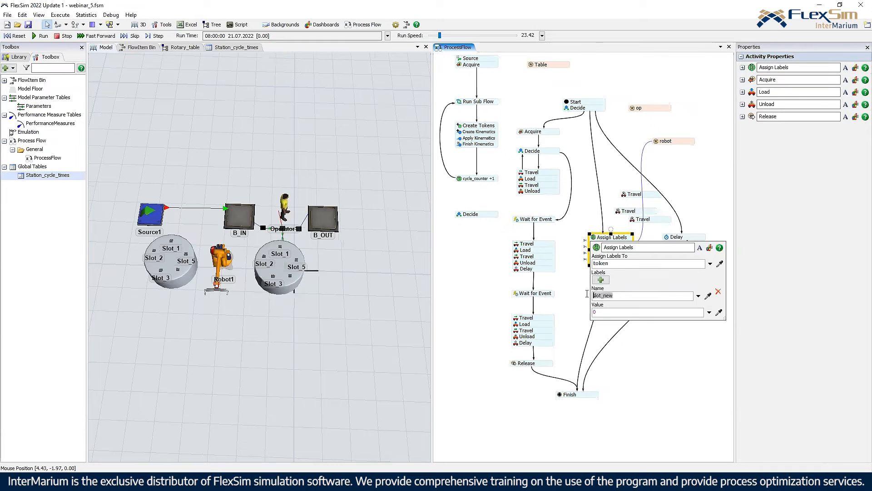
pyautogui.click(616, 297)
pyautogui.click(613, 188)
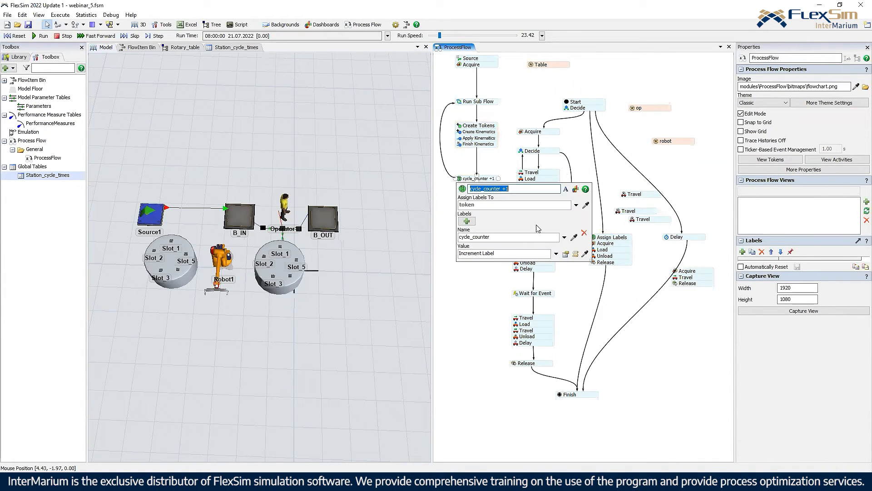
# Step: Examine how the custom code of the slot label in Run Sub Flow uses the rotary and cycle_counter labels
pyautogui.click(461, 104)
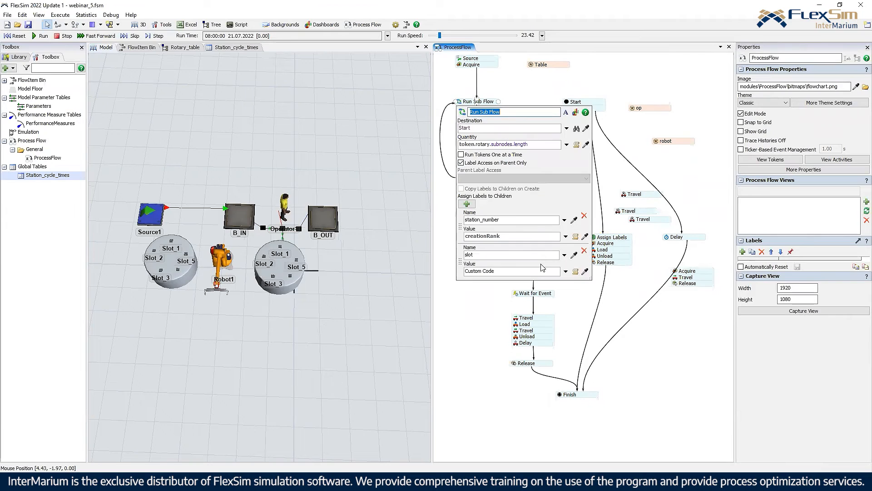
pyautogui.click(575, 271)
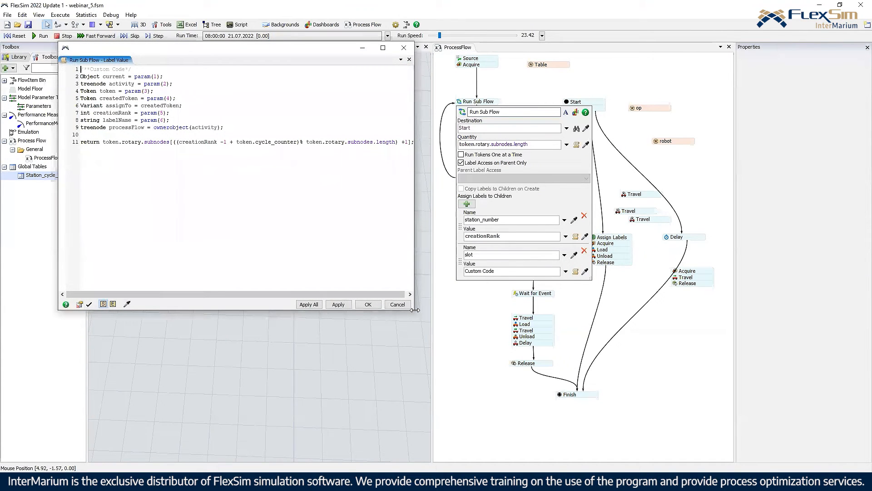
pyautogui.moveTo(414, 310); pyautogui.dragTo(586, 310)
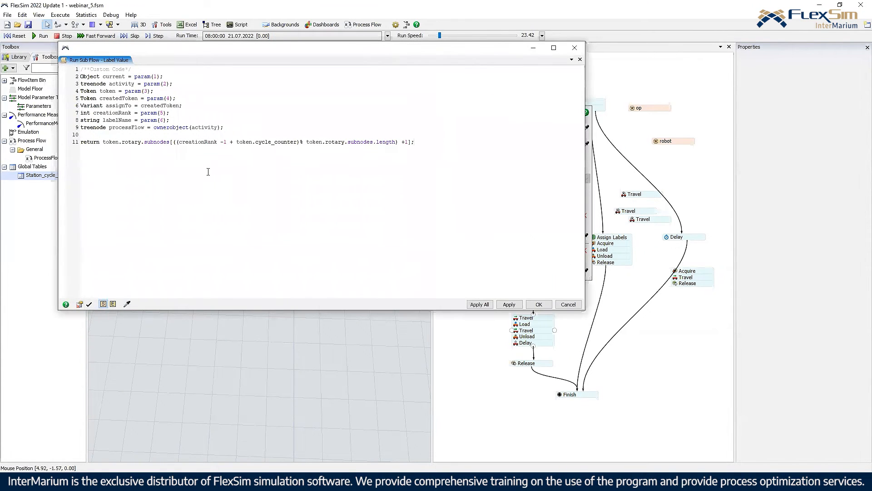
pyautogui.moveTo(104, 139); pyautogui.dragTo(358, 150)
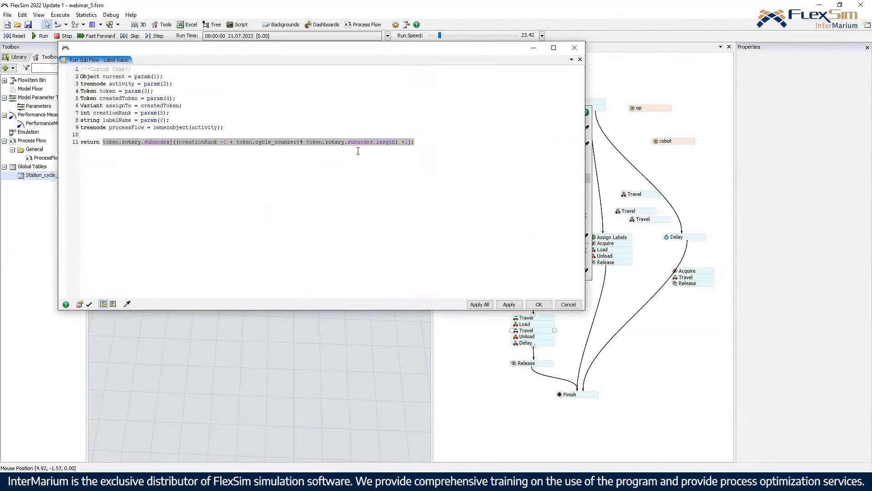
pyautogui.doubleClick(130, 143)
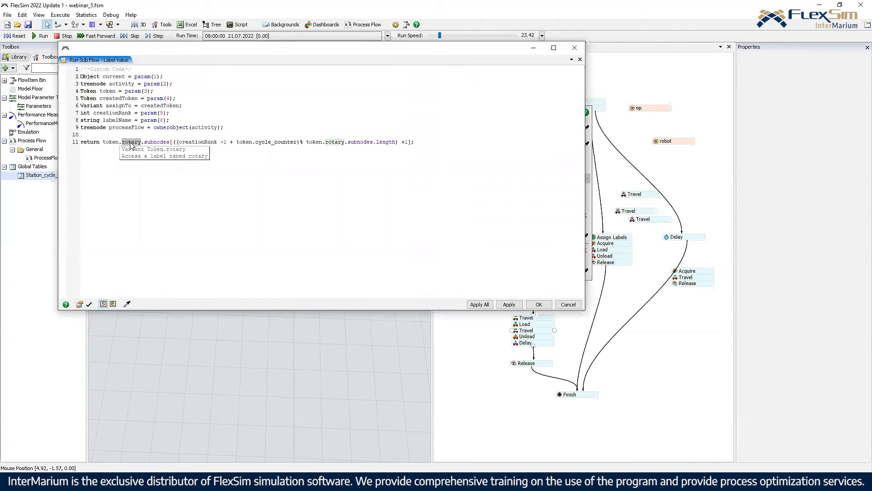
pyautogui.doubleClick(293, 142)
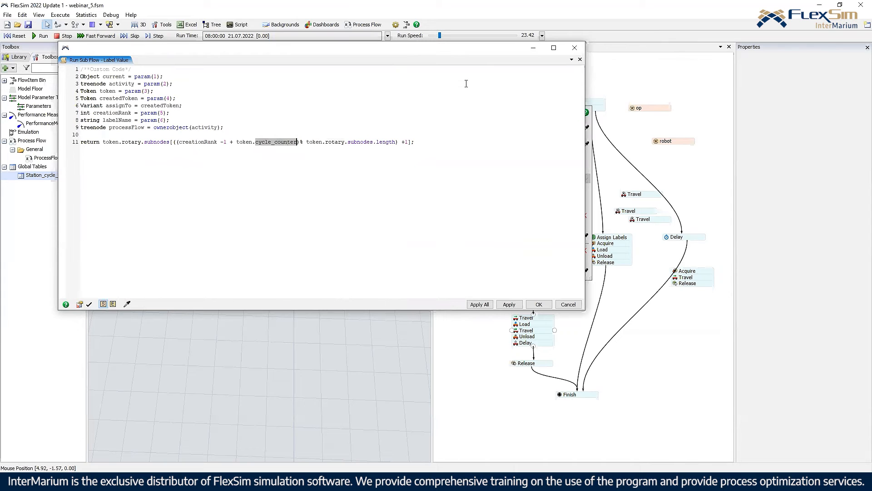
pyautogui.click(574, 48)
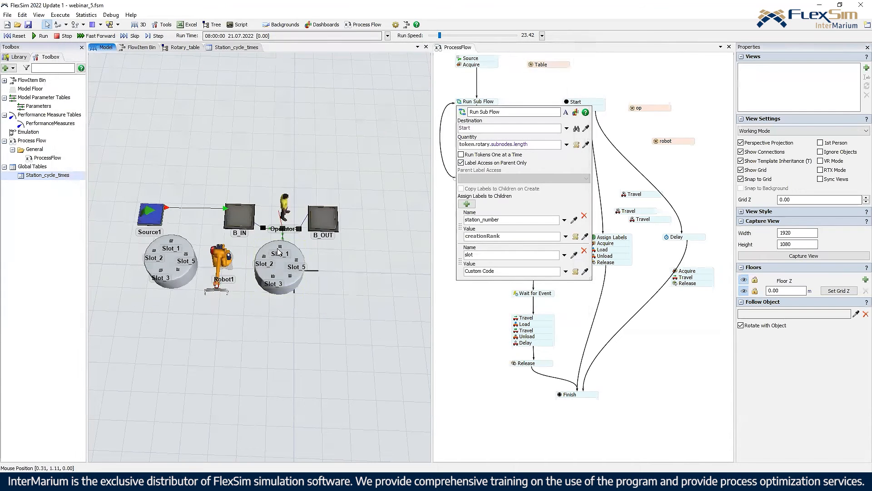
# Step: Delete the duplicated rotary table next to Source1 and Robot1
pyautogui.click(192, 278)
pyautogui.press('Delete')
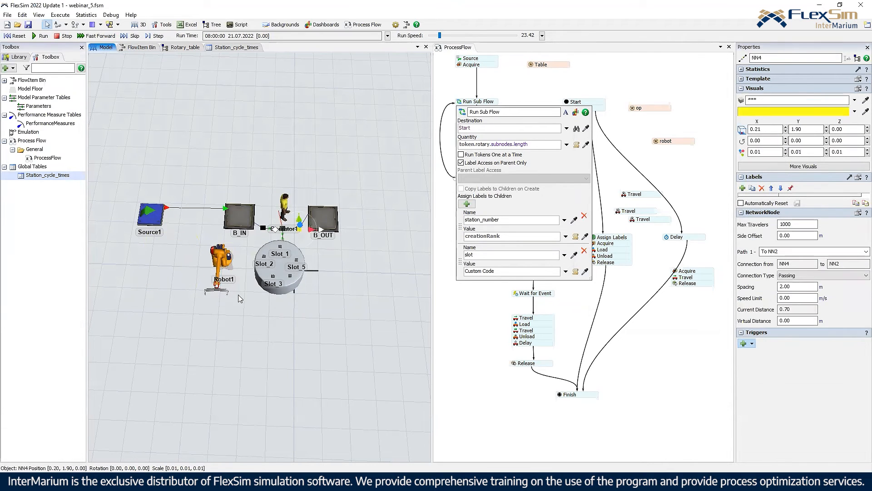
pyautogui.click(327, 337)
# Step: Move the Load, Unload and Assign Labels activities out of the robot's block to free space below the robot resource
pyautogui.click(608, 169)
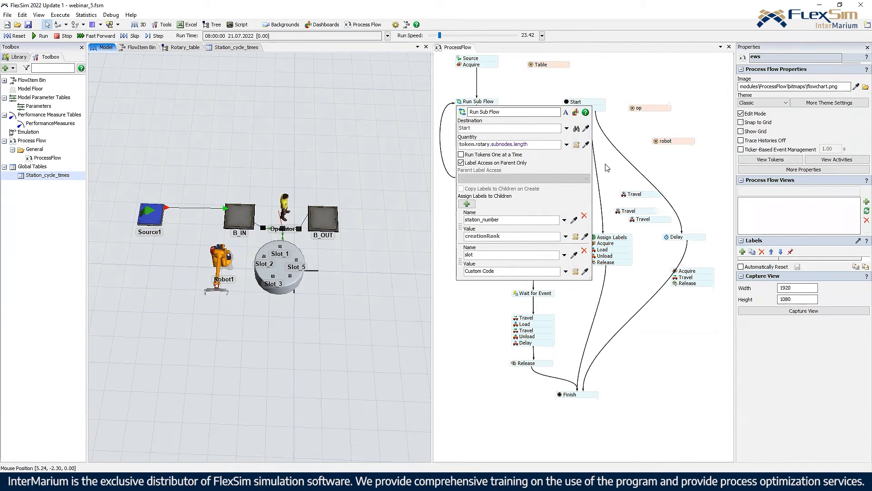
pyautogui.scroll(-2, 609, 165)
pyautogui.moveTo(580, 218); pyautogui.dragTo(583, 255)
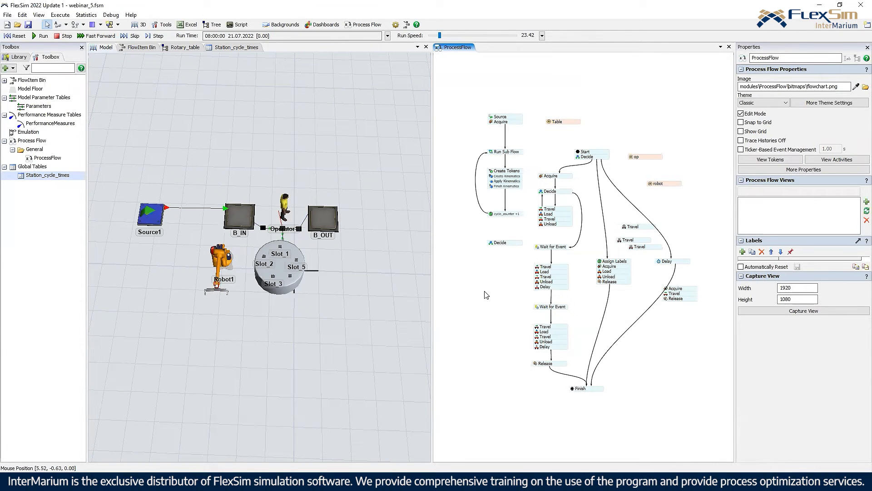
pyautogui.scroll(3, 626, 303)
pyautogui.moveTo(608, 281); pyautogui.dragTo(679, 199)
pyautogui.click(546, 252)
pyautogui.click(519, 243)
pyautogui.click(518, 260)
pyautogui.click(551, 231)
pyautogui.moveTo(551, 231); pyautogui.dragTo(680, 167)
# Step: Put the three Travel activities back between Acquire and Release in the robot's block
pyautogui.moveTo(588, 177); pyautogui.dragTo(595, 198)
pyautogui.moveTo(590, 207); pyautogui.dragTo(543, 263)
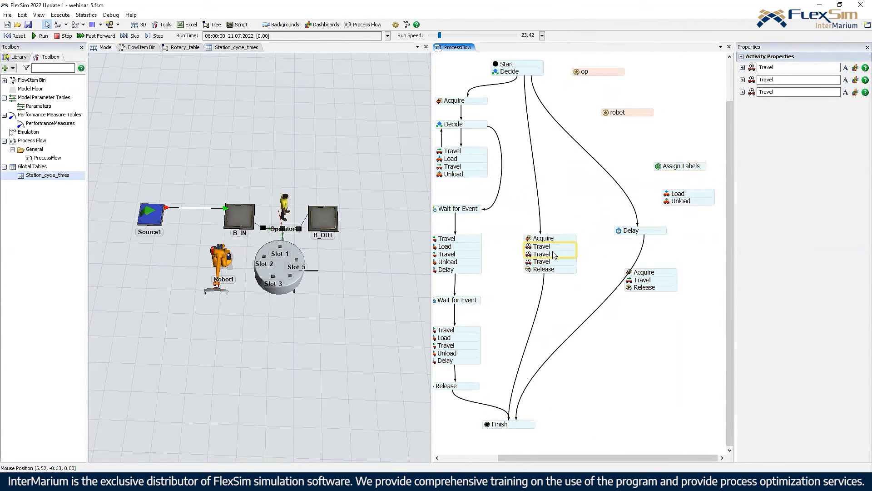
pyautogui.click(560, 289)
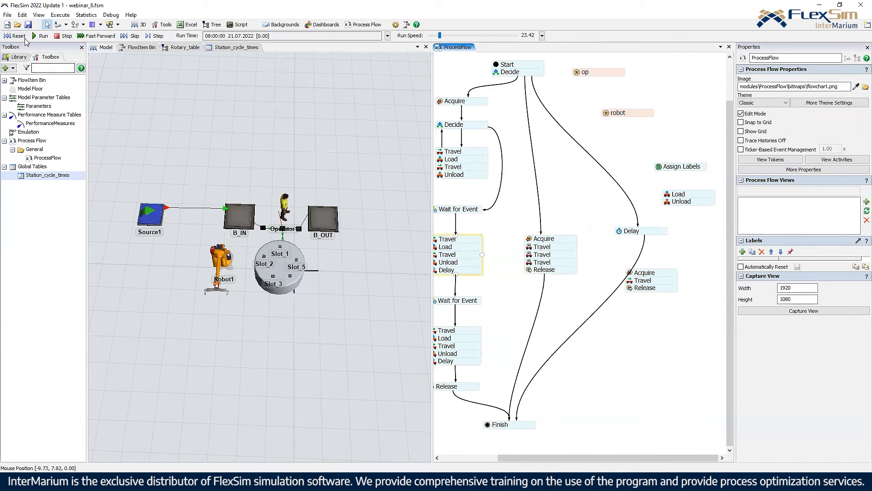
# Step: Reset and run the model to examine how Robot1 and the operator handle the boxes on the rotary table's slots
pyautogui.click(43, 35)
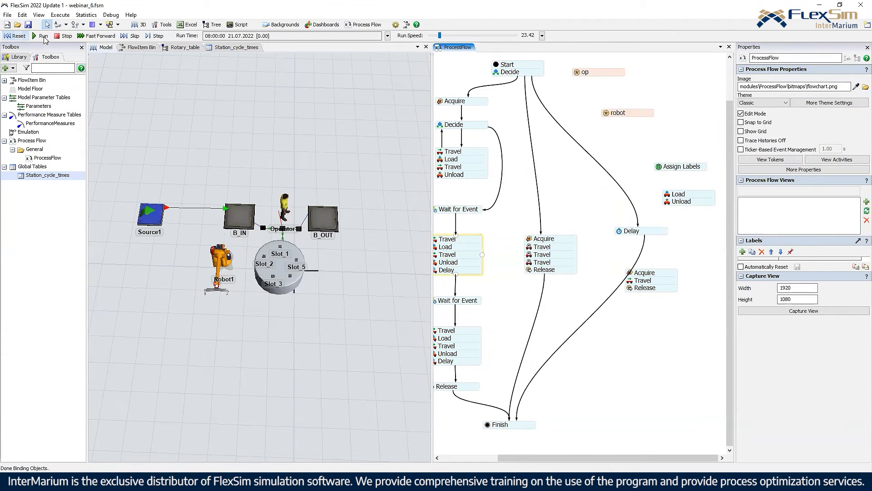
pyautogui.click(24, 38)
pyautogui.moveTo(258, 136)
pyautogui.mouseDown(button='right')
pyautogui.moveTo(319, 172)
pyautogui.moveTo(347, 260)
pyautogui.moveTo(293, 170)
pyautogui.moveTo(240, 178)
pyautogui.moveTo(255, 147)
pyautogui.mouseUp(button='right')
pyautogui.scroll(5, 347, 260)
pyautogui.scroll(-3, 245, 152)
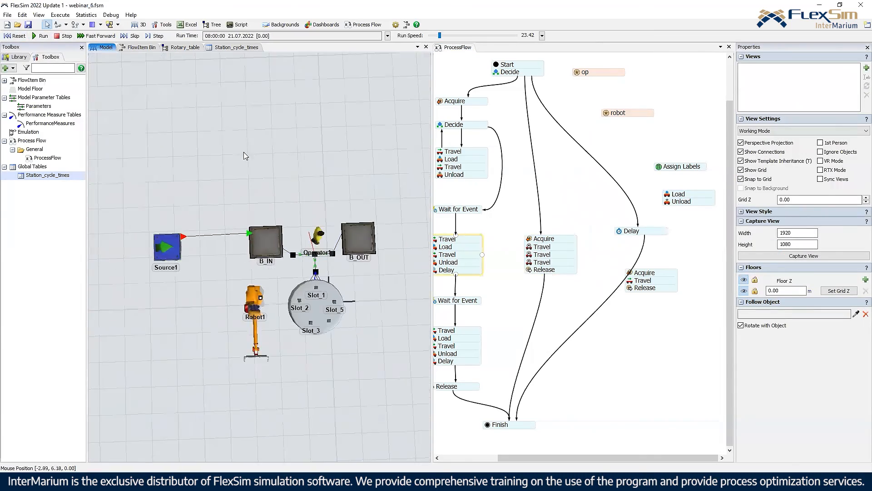
pyautogui.scroll(3, 244, 150)
pyautogui.scroll(-1, 239, 153)
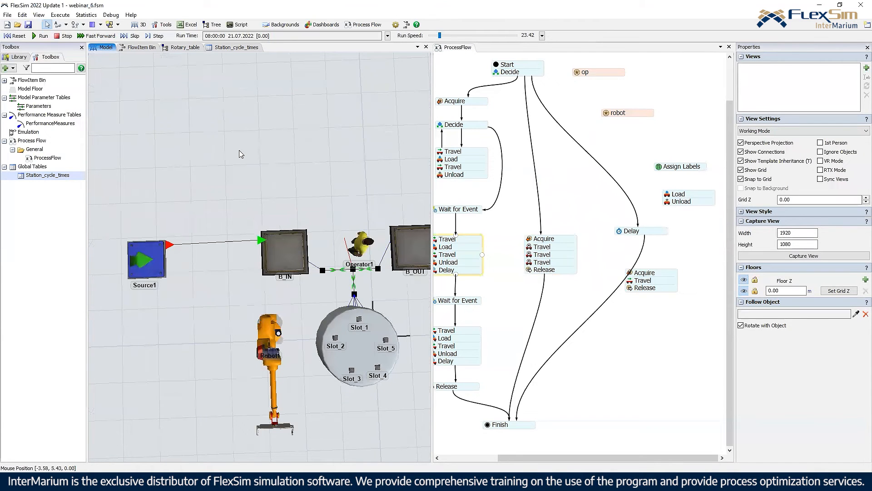
pyautogui.moveTo(295, 201); pyautogui.dragTo(259, 133)
pyautogui.scroll(4, 260, 133)
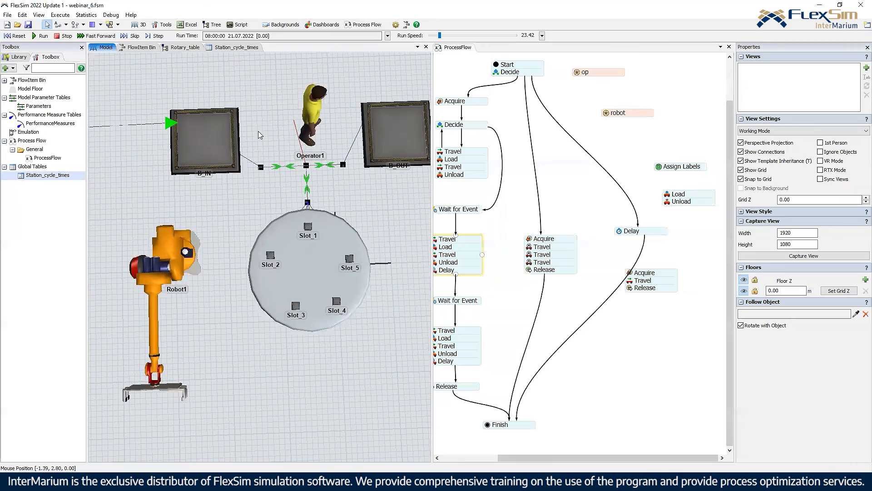
pyautogui.moveTo(260, 132); pyautogui.dragTo(268, 176, button='right')
pyautogui.click(18, 36)
pyautogui.click(42, 36)
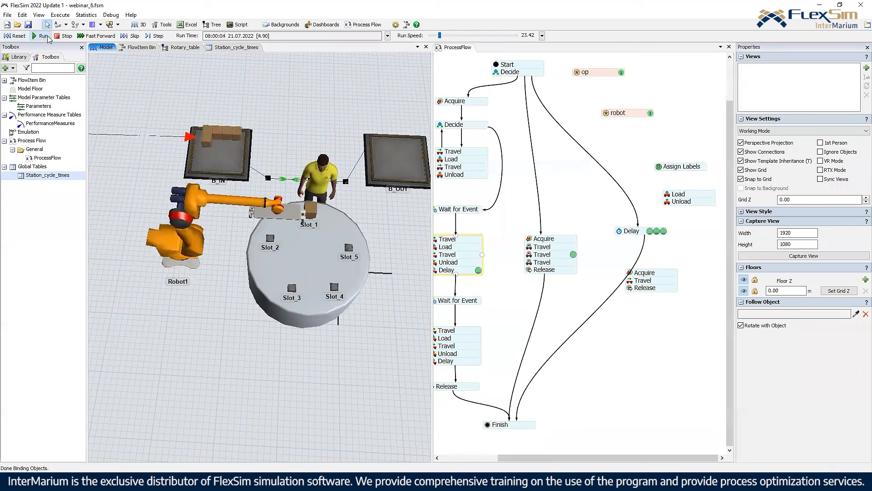
pyautogui.moveTo(388, 285); pyautogui.dragTo(342, 240, button='right')
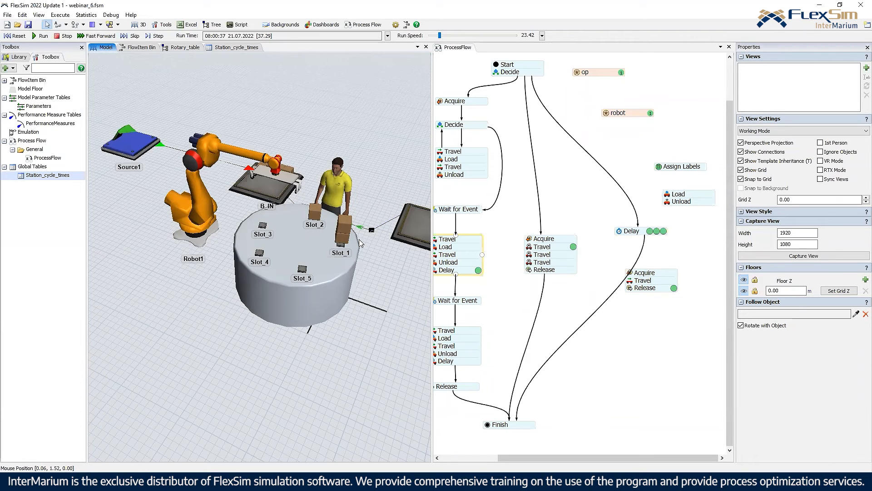
# Step: Move the Acquire, Travel and Release block and the spare Load and Unload block away from the Delay branch
pyautogui.click(589, 226)
pyautogui.scroll(-3, 589, 226)
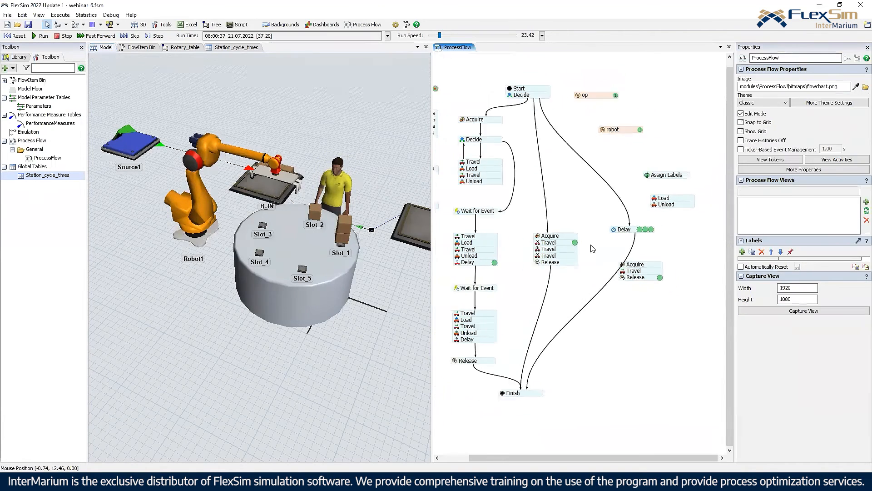
pyautogui.moveTo(637, 269); pyautogui.dragTo(708, 273)
pyautogui.moveTo(633, 221); pyautogui.dragTo(568, 232)
pyautogui.moveTo(645, 260); pyautogui.dragTo(692, 262)
pyautogui.moveTo(601, 196); pyautogui.dragTo(624, 196)
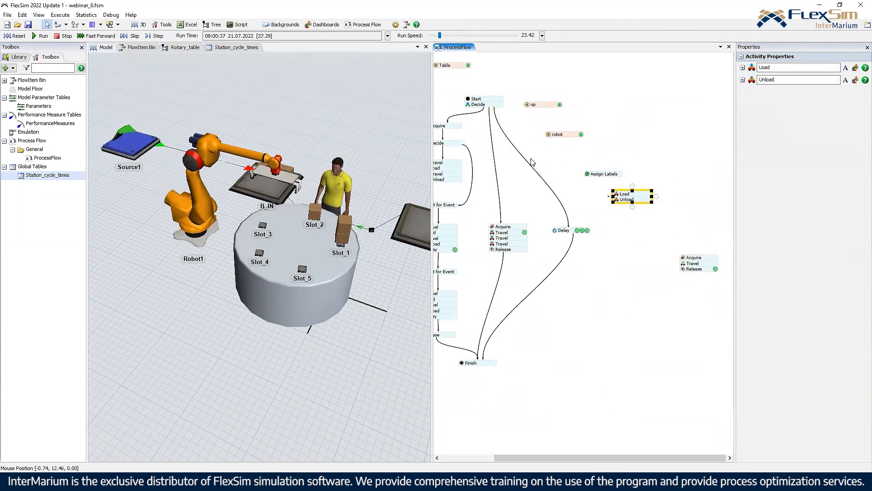
# Step: Add a case for station 5 to the first Decide activity with connector 3, and set the default case to connector 4
pyautogui.doubleClick(468, 104)
pyautogui.click(576, 131)
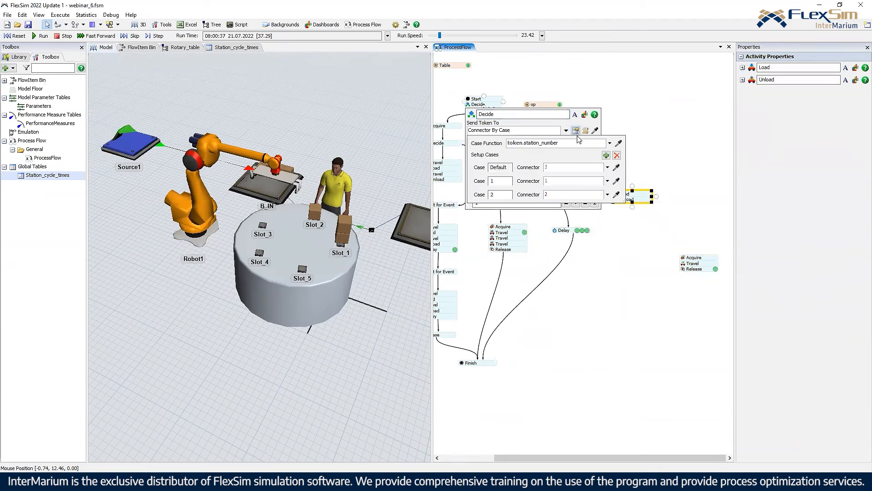
pyautogui.click(606, 155)
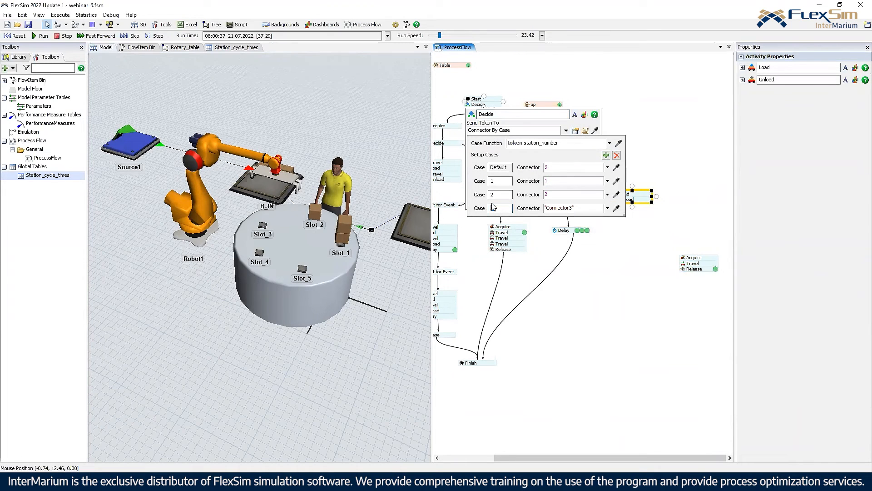
pyautogui.moveTo(587, 210); pyautogui.dragTo(512, 200)
pyautogui.write('3')
pyautogui.moveTo(550, 168); pyautogui.dragTo(529, 165)
pyautogui.write('4')
pyautogui.click(676, 141)
# Step: Move the Delay activity farther from the robot's block and delete its connector from the first Decide
pyautogui.moveTo(564, 231); pyautogui.dragTo(620, 233)
pyautogui.click(509, 136)
pyautogui.press('Delete')
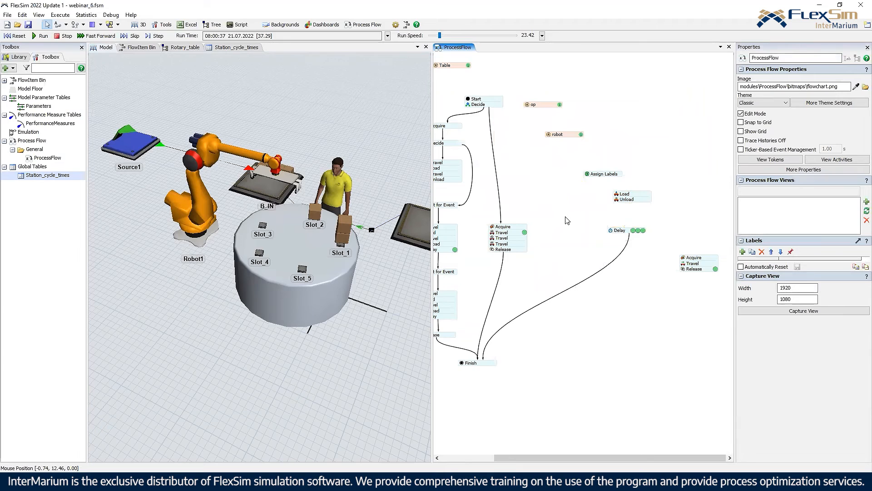
# Step: Place a copy of the Delay activity between the robot's block and the original Delay
pyautogui.moveTo(565, 217); pyautogui.dragTo(562, 199)
pyautogui.scroll(2, 550, 200)
pyautogui.doubleClick(549, 201)
pyautogui.click(548, 202)
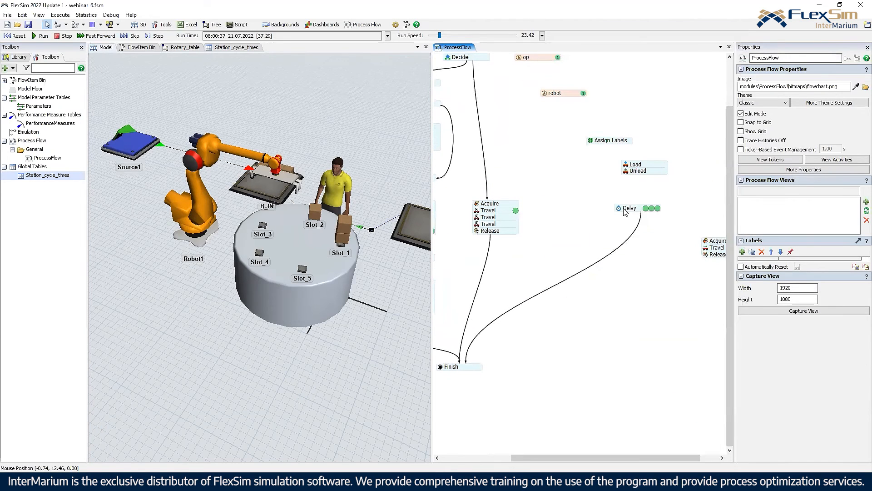
pyautogui.click(624, 209)
pyautogui.hotkey('ctrl', 'c')
pyautogui.click(563, 206)
pyautogui.hotkey('ctrl', 'v')
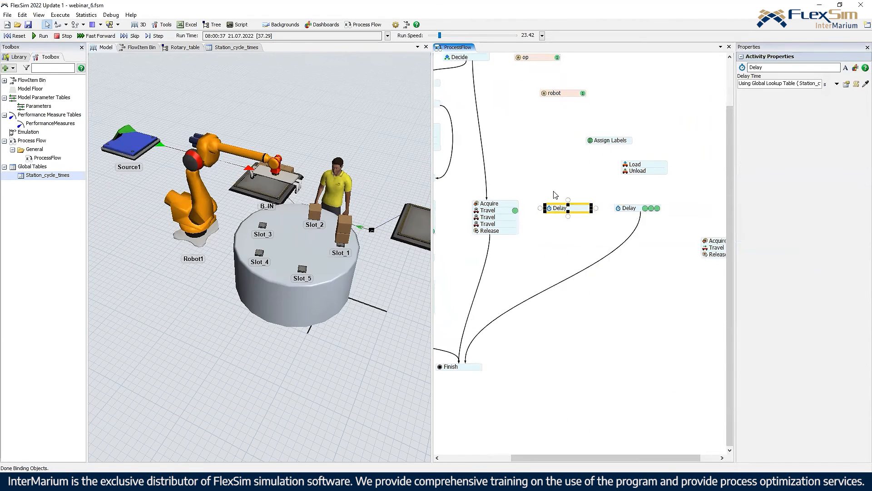
pyautogui.moveTo(554, 194); pyautogui.dragTo(556, 208)
# Step: Connect the first Decide to the copied Delay and then to the original Delay, naming the copied Delay's connector st_5
pyautogui.moveTo(485, 74)
pyautogui.mouseDown()
pyautogui.moveTo(548, 149)
pyautogui.moveTo(564, 220)
pyautogui.mouseUp()
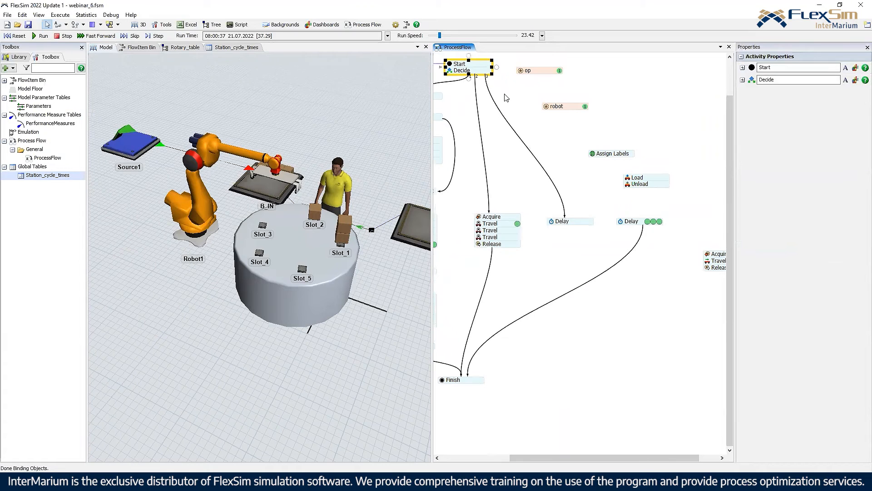
pyautogui.moveTo(490, 74); pyautogui.dragTo(639, 220)
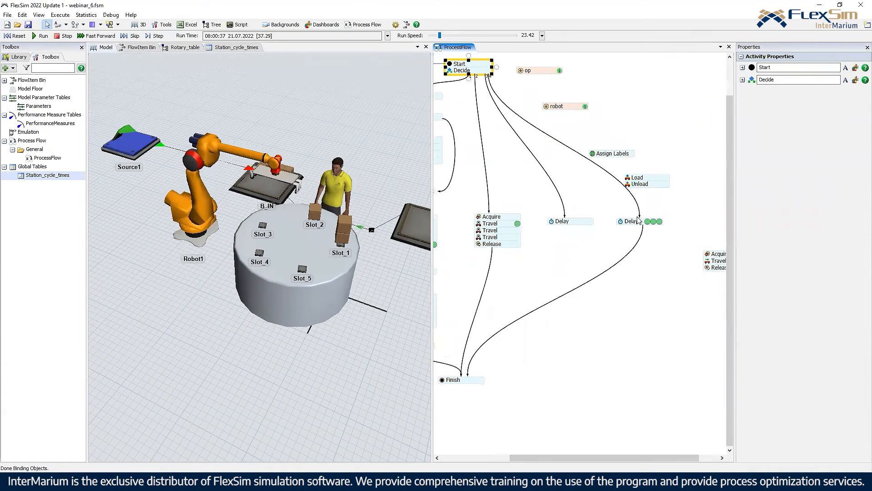
pyautogui.doubleClick(561, 200)
pyautogui.write('S')
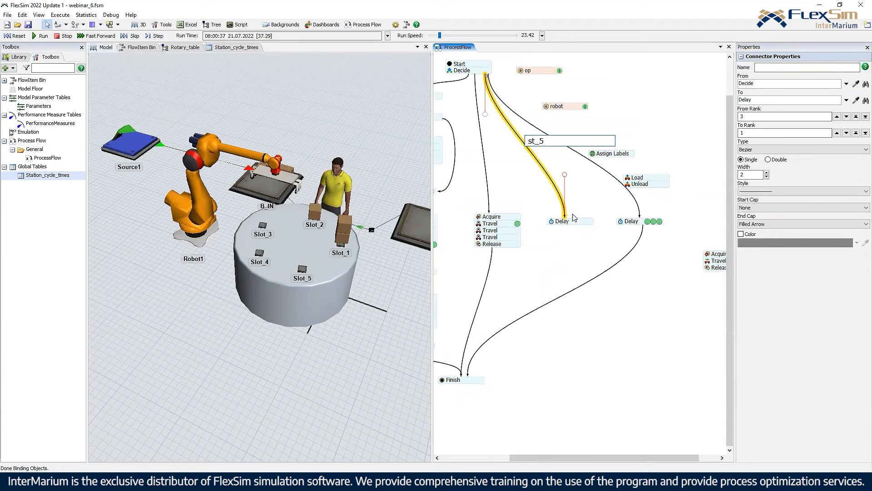
# Step: Connect the copied Delay activity to Finish
pyautogui.click(559, 255)
pyautogui.moveTo(559, 255); pyautogui.dragTo(602, 207)
pyautogui.moveTo(608, 178); pyautogui.dragTo(513, 334)
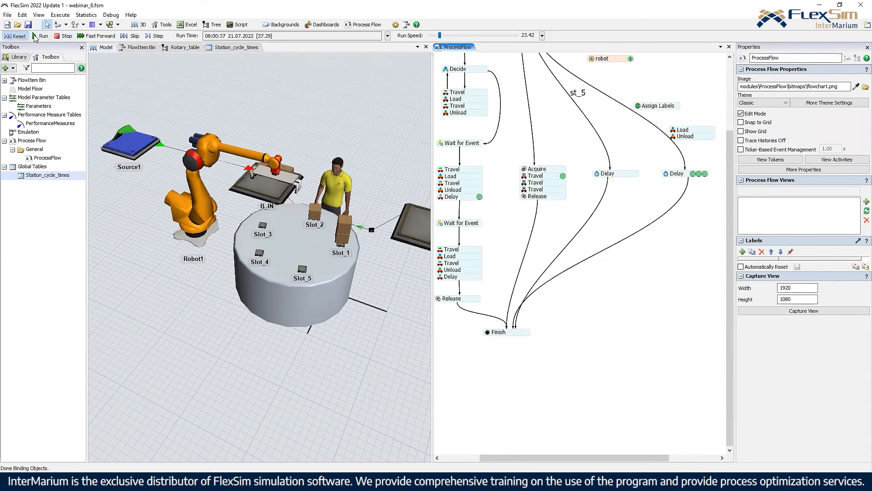
# Step: Reset the model and set the item placement of Slot_2, Slot_3, Slot_4 and Slot_5 to Stack Vertically
pyautogui.click(18, 36)
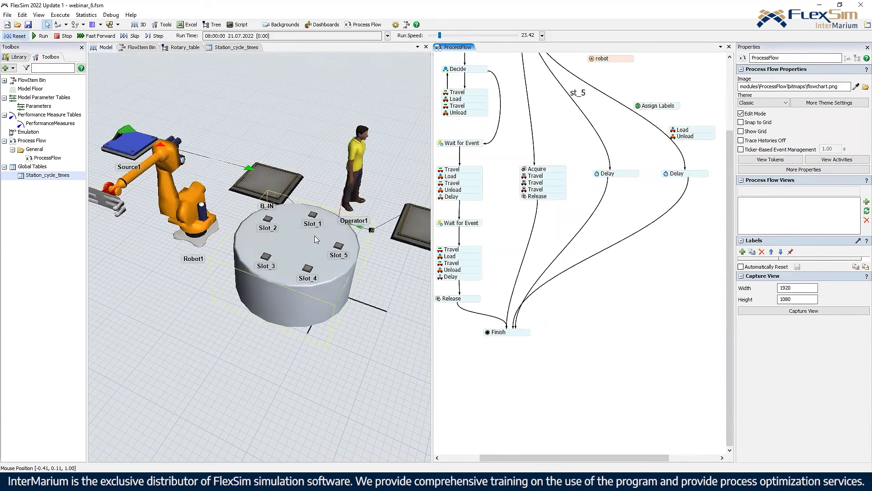
pyautogui.keyDown('ctrl'); pyautogui.click(339, 246); pyautogui.keyUp('ctrl')
pyautogui.keyDown('ctrl'); pyautogui.click(308, 268); pyautogui.keyUp('ctrl')
pyautogui.keyDown('ctrl'); pyautogui.click(266, 257); pyautogui.keyUp('ctrl')
pyautogui.keyDown('ctrl'); pyautogui.click(268, 219); pyautogui.keyUp('ctrl')
pyautogui.click(339, 246)
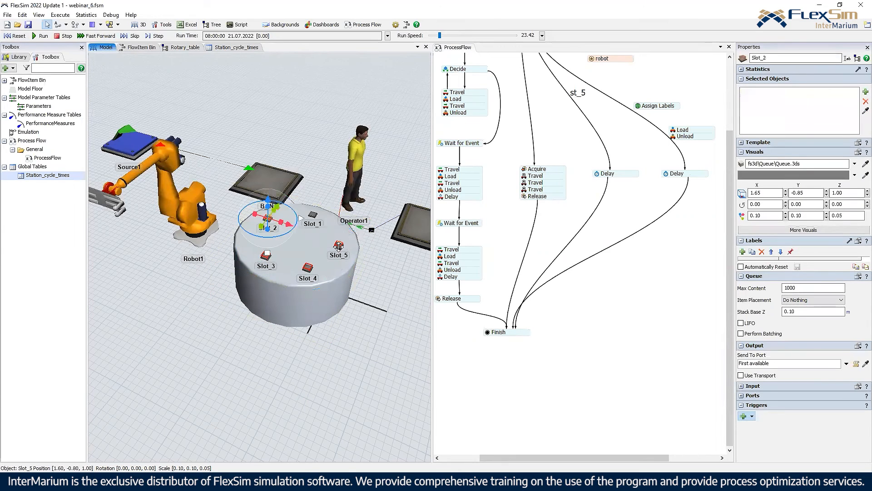
pyautogui.click(810, 300)
pyautogui.click(807, 312)
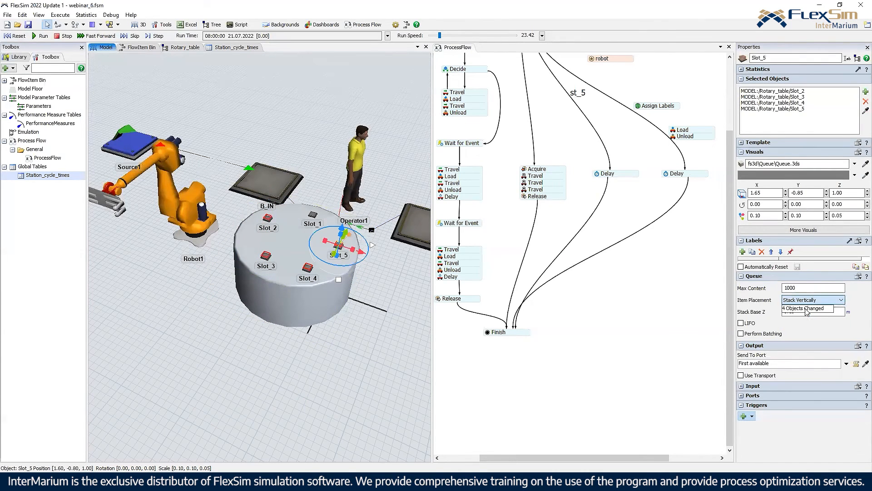
pyautogui.click(410, 334)
# Step: Run the model with the run speed lowered to 2.86 and watch the boxes on the rotary table's slots
pyautogui.moveTo(366, 326); pyautogui.dragTo(368, 335, button='right')
pyautogui.scroll(-3, 367, 335)
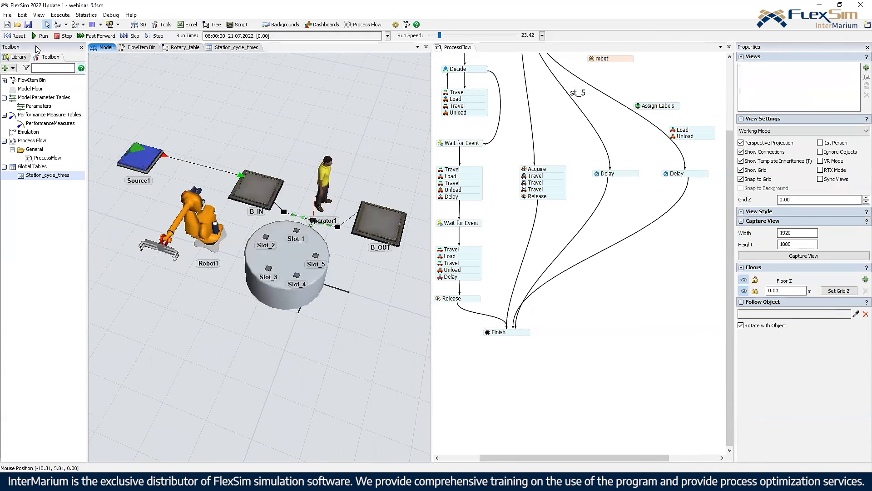
pyautogui.click(40, 36)
pyautogui.moveTo(439, 35); pyautogui.dragTo(439, 35)
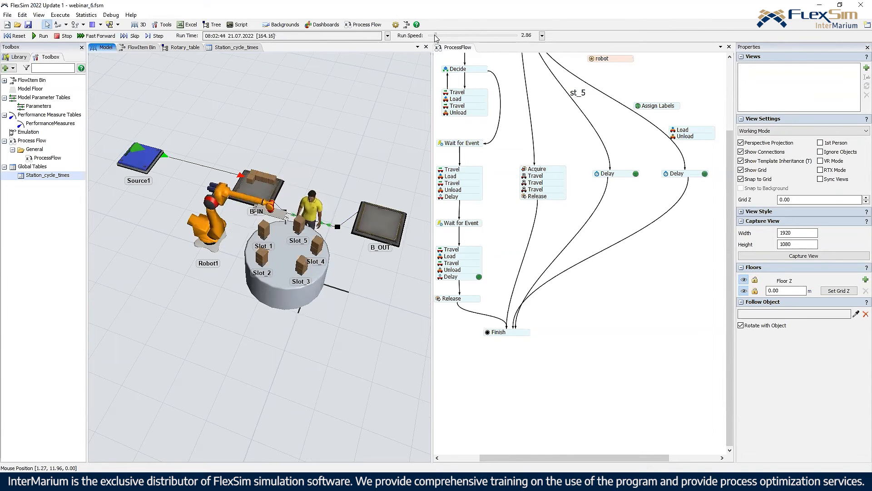
pyautogui.scroll(4, 374, 129)
pyautogui.moveTo(374, 129); pyautogui.dragTo(334, 86, button='right')
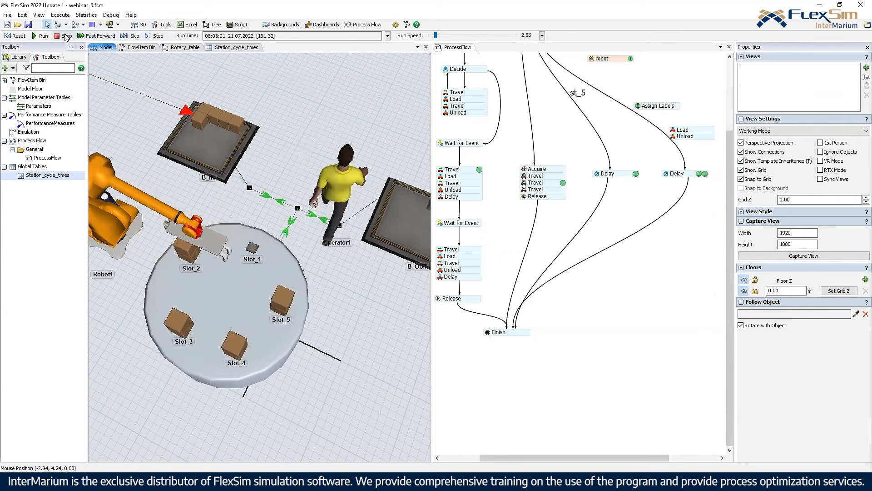
# Step: Examine the labels of the token waiting in the st_5 Delay, then reset the model
pyautogui.moveTo(676, 184); pyautogui.dragTo(658, 219)
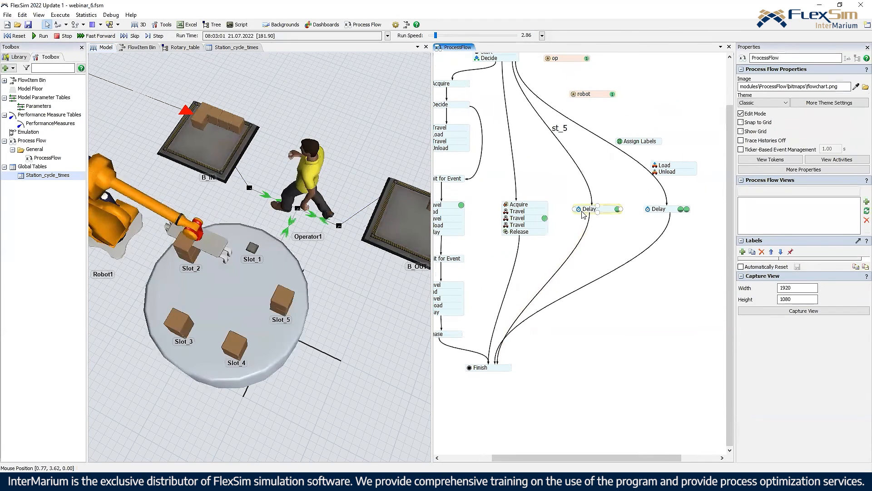
pyautogui.click(617, 210)
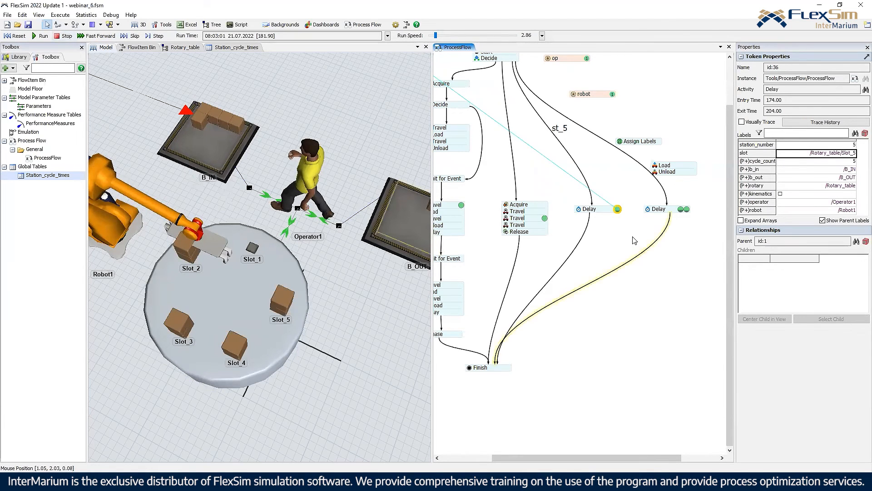
pyautogui.click(641, 254)
pyautogui.click(22, 36)
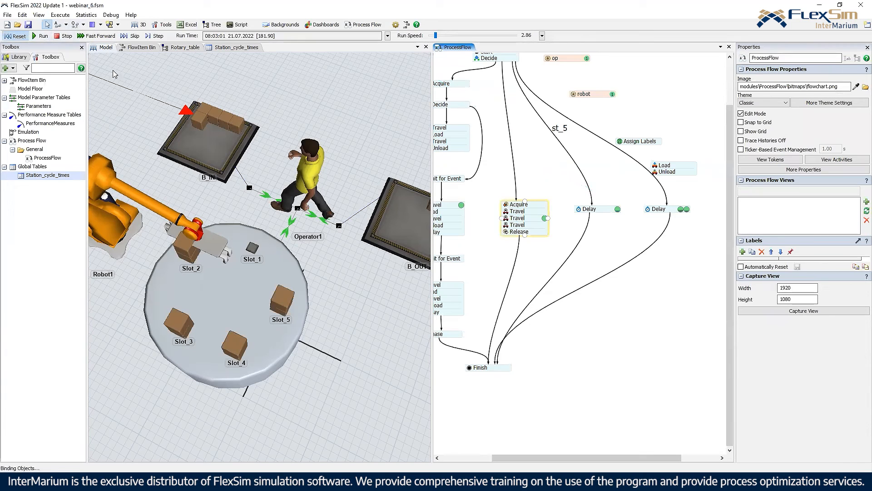
# Step: Add two stacked Destroy Object activities and place them in the free space below the Delay activities
pyautogui.moveTo(606, 212); pyautogui.dragTo(609, 217)
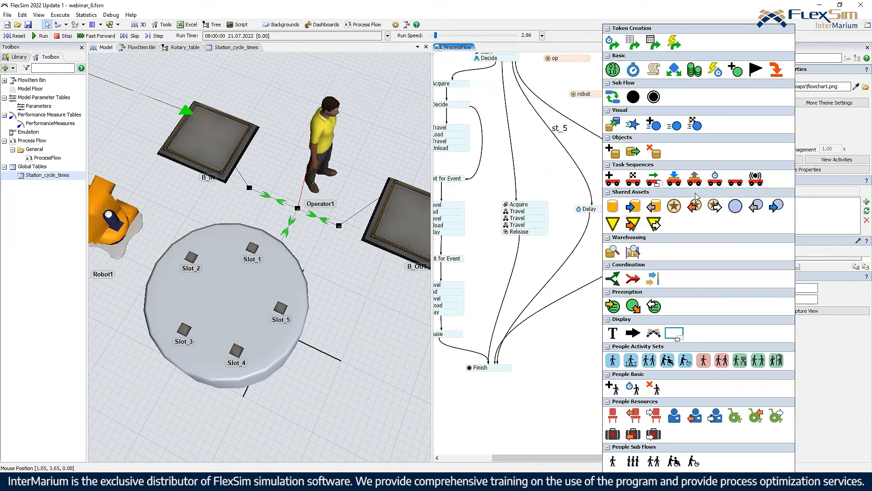
pyautogui.click(660, 152)
pyautogui.doubleClick(607, 246)
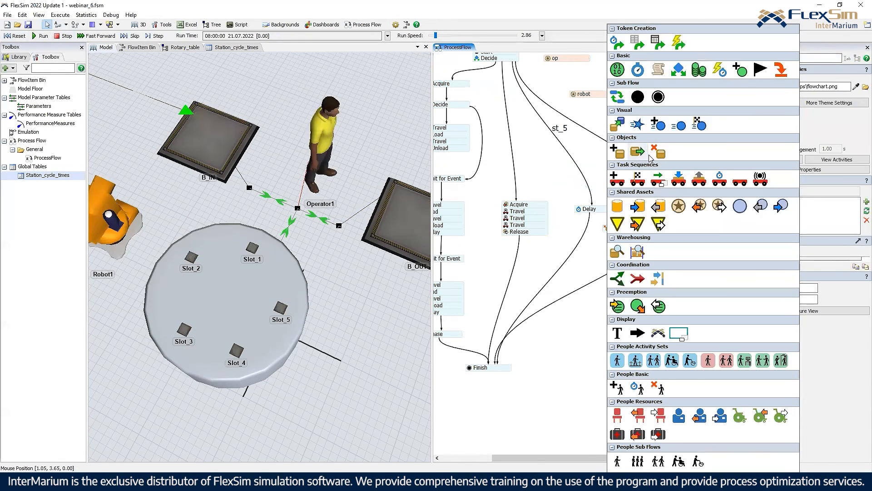
pyautogui.click(660, 152)
pyautogui.moveTo(631, 257); pyautogui.dragTo(615, 320)
# Step: Add a Create Object activity beside the Destroy Object pair and remove the stray connector attached to it
pyautogui.click(661, 315)
pyautogui.doubleClick(660, 314)
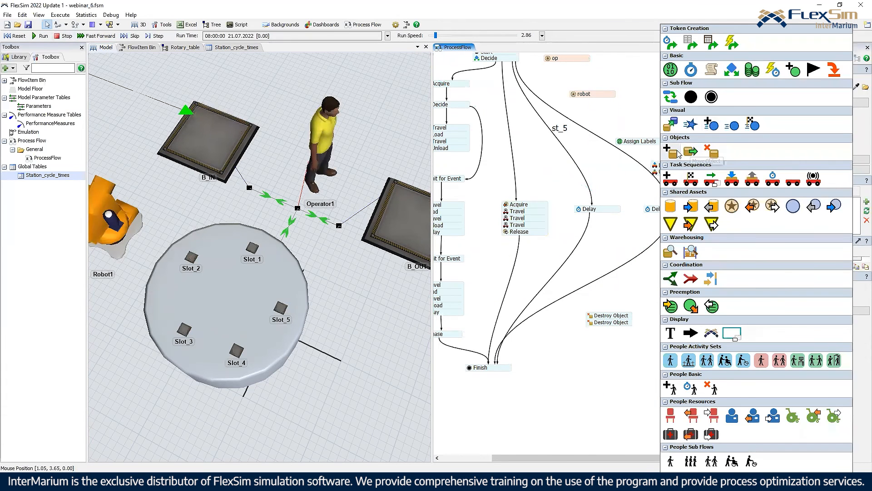
pyautogui.click(670, 152)
pyautogui.click(652, 333)
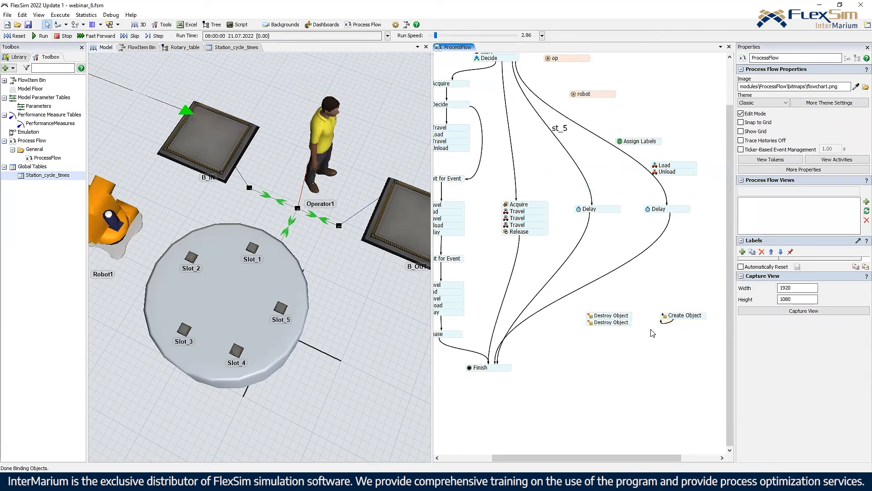
pyautogui.click(668, 316)
pyautogui.click(670, 327)
pyautogui.moveTo(690, 318); pyautogui.dragTo(677, 321)
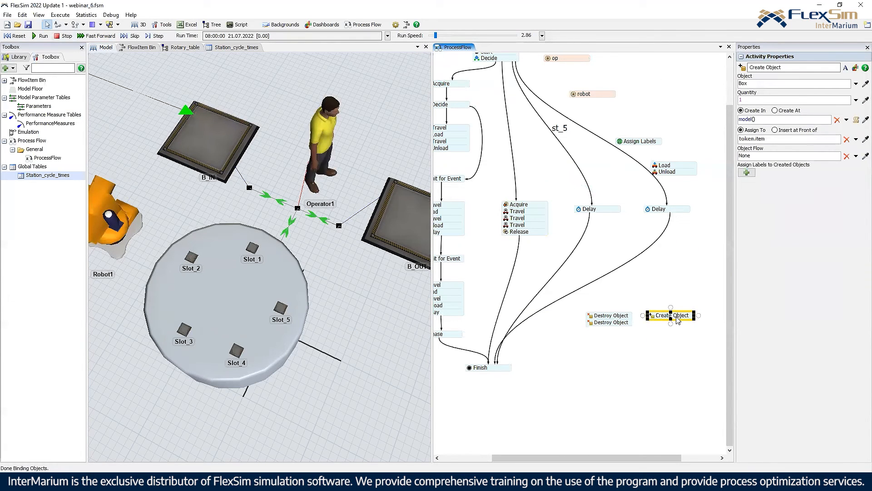
# Step: Stack the Destroy Object pair under the st_5 Delay and set the first Destroy Object's object to token.slot.first
pyautogui.moveTo(625, 323); pyautogui.dragTo(580, 218)
pyautogui.doubleClick(581, 219)
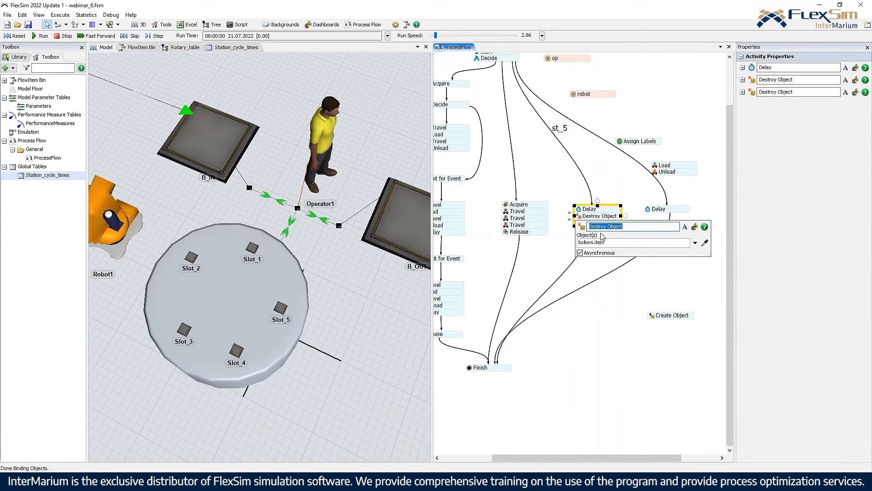
pyautogui.write('slot')
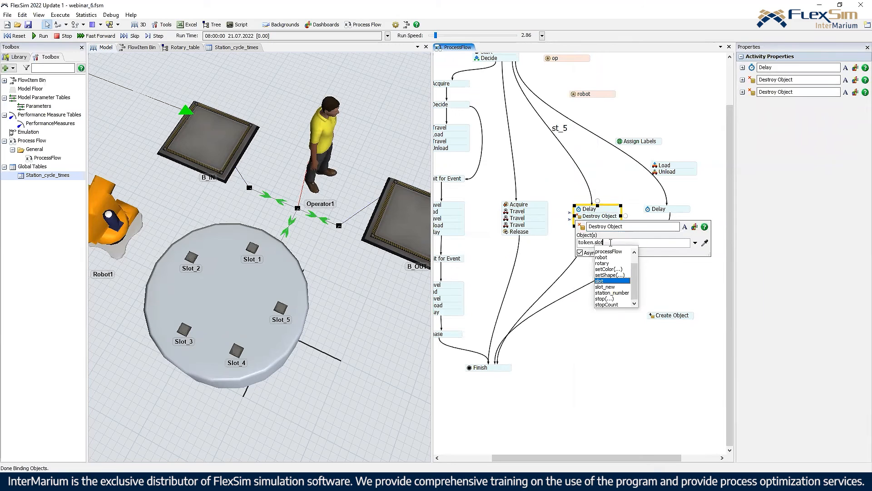
pyautogui.write('.fi')
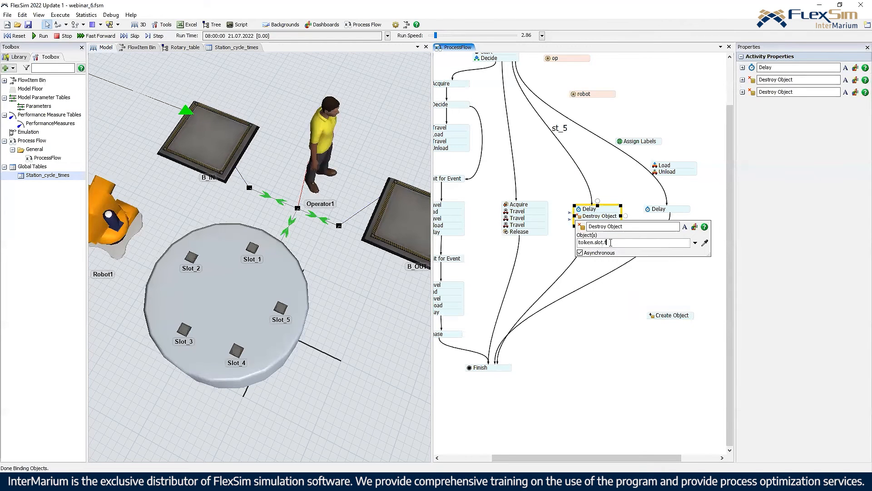
pyautogui.write('s')
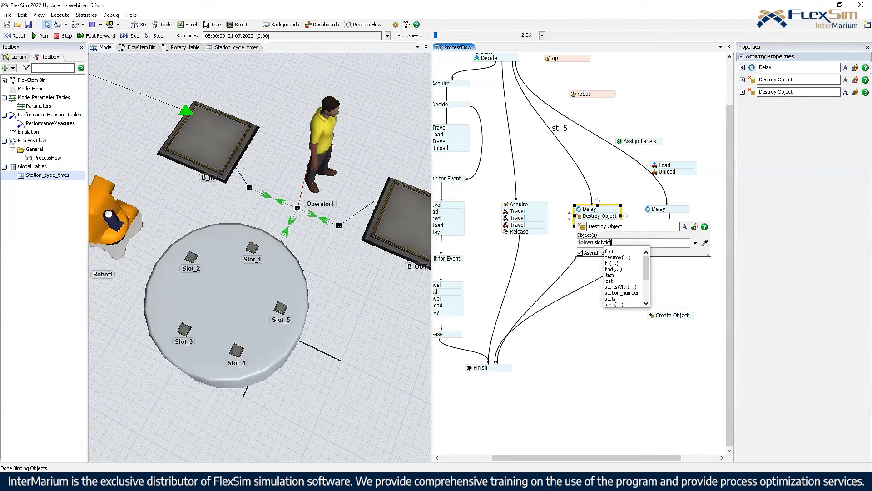
pyautogui.press('BackSpace')
pyautogui.write('rs')
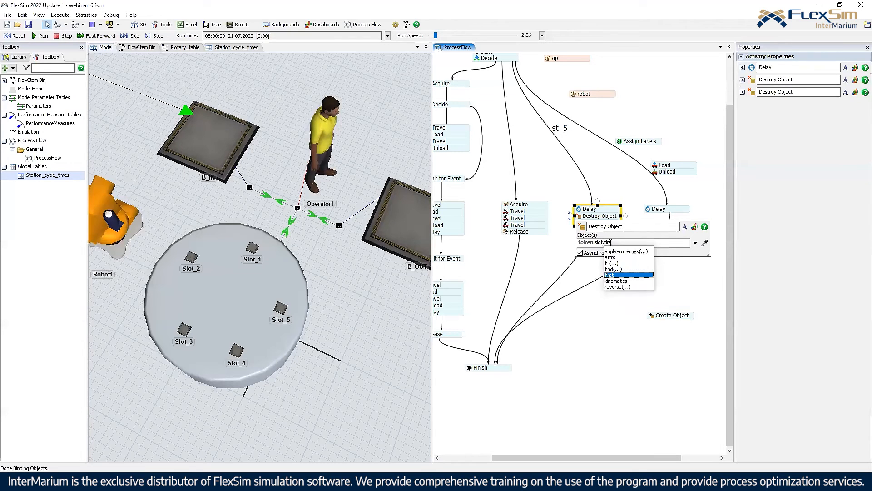
pyautogui.write('t')
# Step: Move the unconfigured second Destroy Object out of the st_5 stack and append a copy of the configured one in its place
pyautogui.click(601, 217)
pyautogui.moveTo(600, 217); pyautogui.dragTo(625, 281)
pyautogui.click(608, 236)
pyautogui.hotkey('ctrl', 'v')
pyautogui.moveTo(611, 235); pyautogui.dragTo(597, 223)
pyautogui.click(579, 223)
pyautogui.click(580, 217)
pyautogui.click(603, 269)
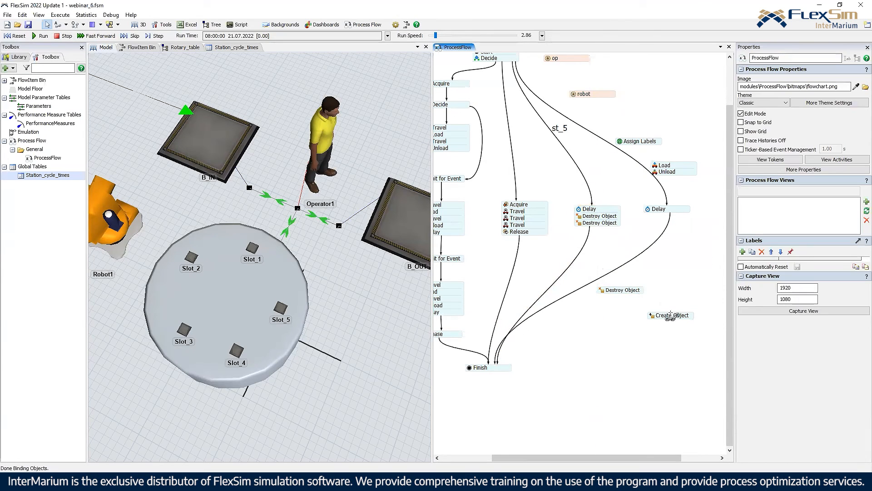
# Step: Append the Create Object activity to the bottom of the st_5 stack and set its object to the Cylinder flowitem
pyautogui.hotkey('ctrl', 'z')
pyautogui.moveTo(670, 319); pyautogui.dragTo(599, 230)
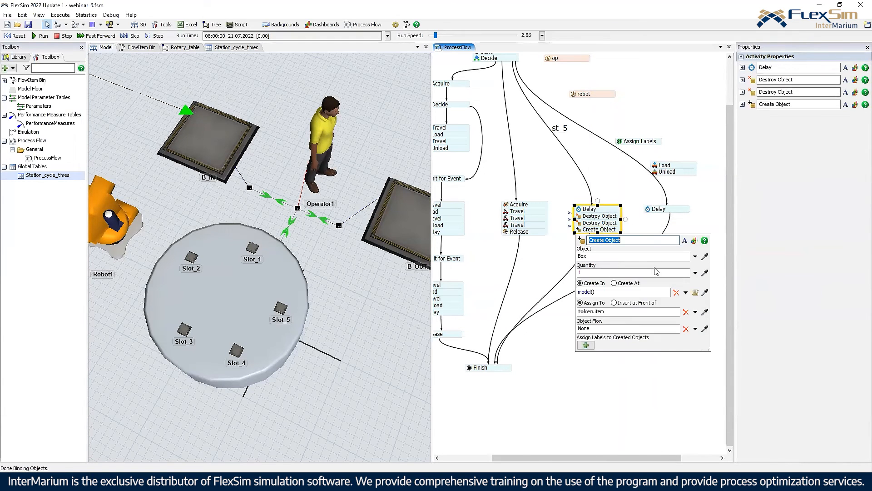
pyautogui.click(695, 256)
pyautogui.moveTo(659, 311)
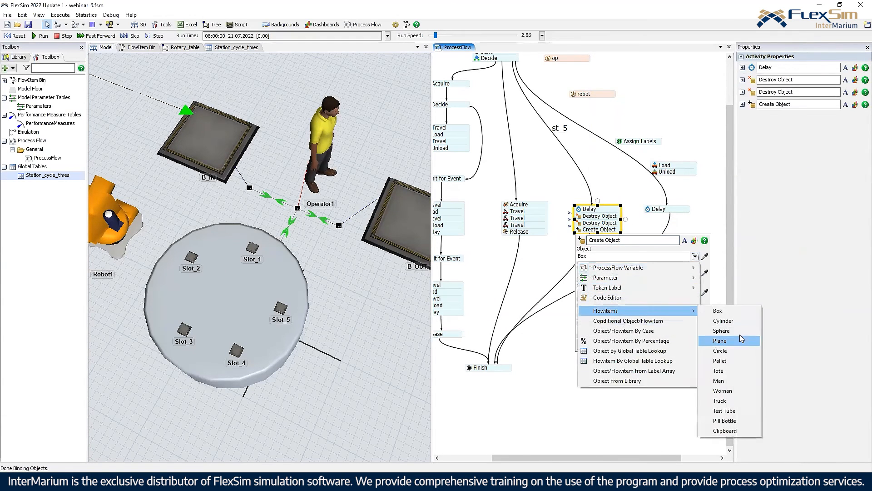
pyautogui.click(740, 326)
pyautogui.click(536, 273)
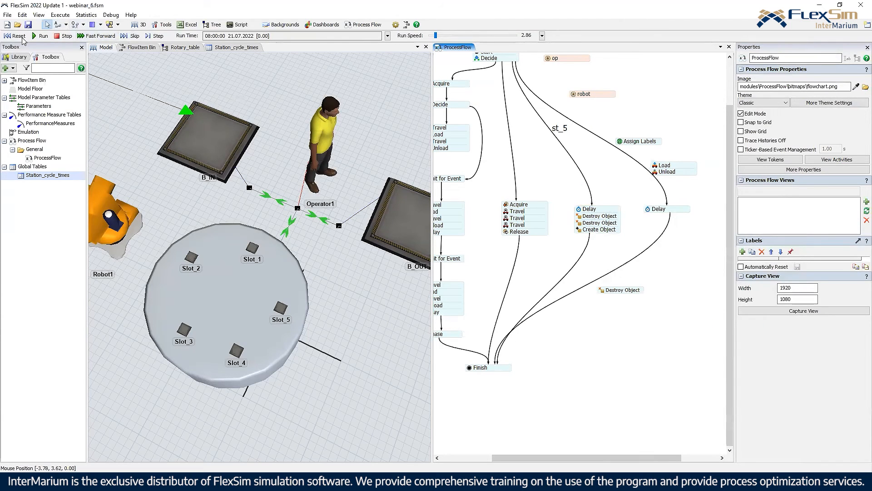
# Step: Run the model until the token leaves the st_5 Delay to test the Destroy Object activities
pyautogui.click(34, 36)
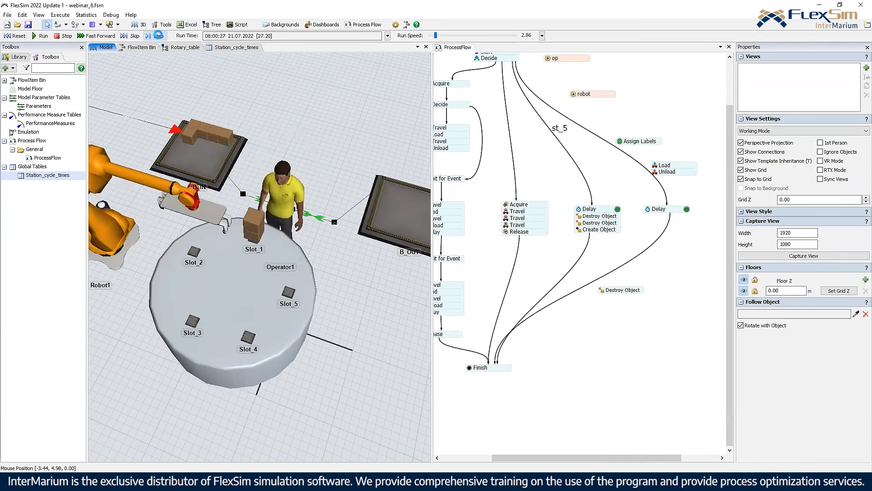
pyautogui.click(158, 36)
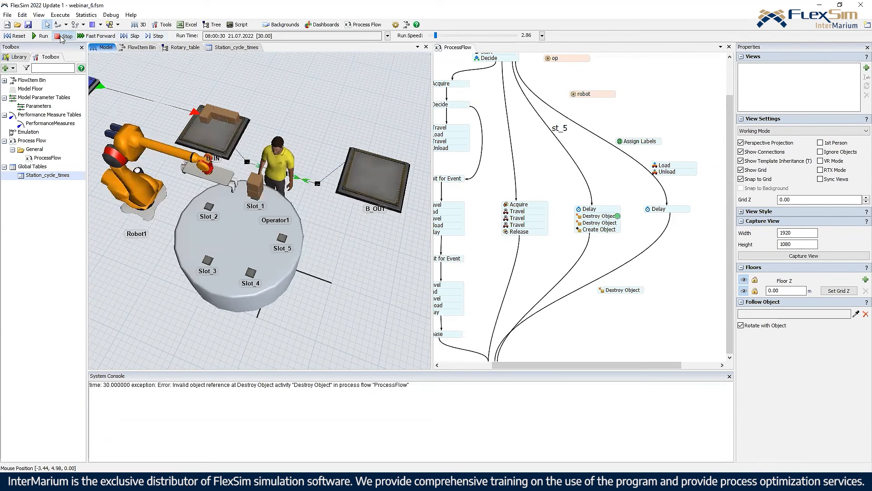
# Step: Detach the Destroy and Create Object activities from the st_5 Delay and place a new Decide activity between them
pyautogui.click(663, 84)
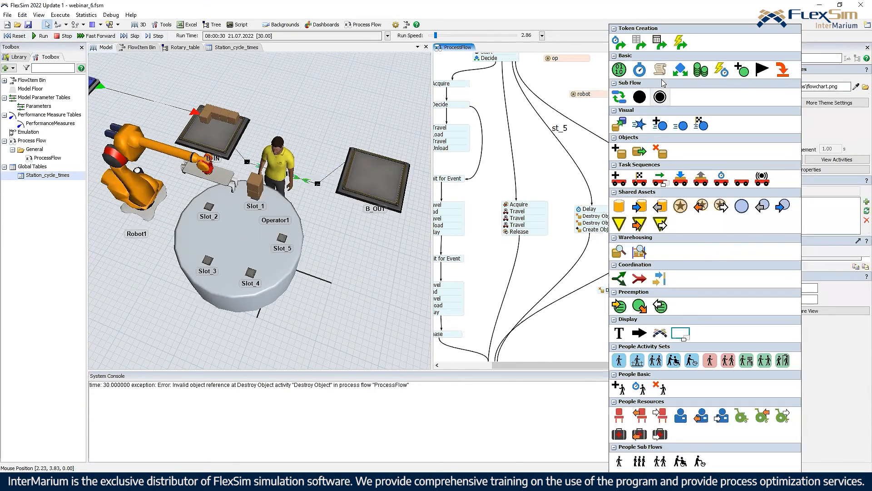
pyautogui.click(680, 72)
pyautogui.click(594, 222)
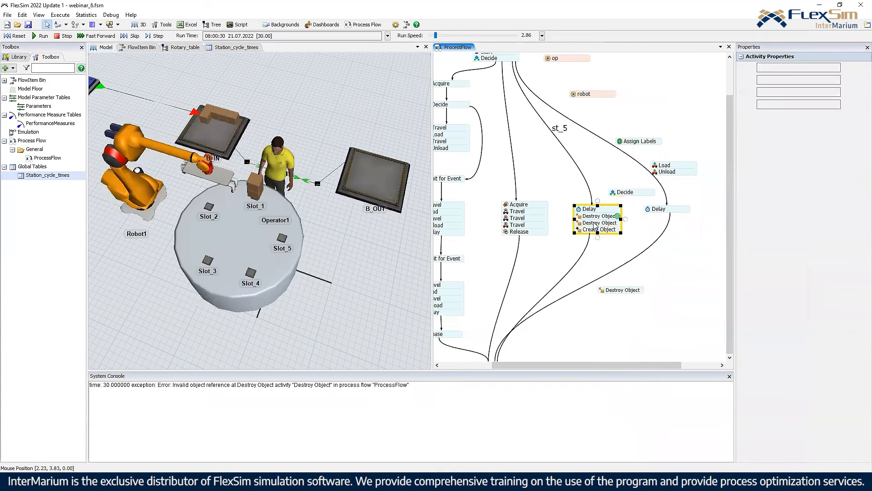
pyautogui.moveTo(573, 217); pyautogui.dragTo(573, 239)
pyautogui.moveTo(638, 194); pyautogui.dragTo(588, 224)
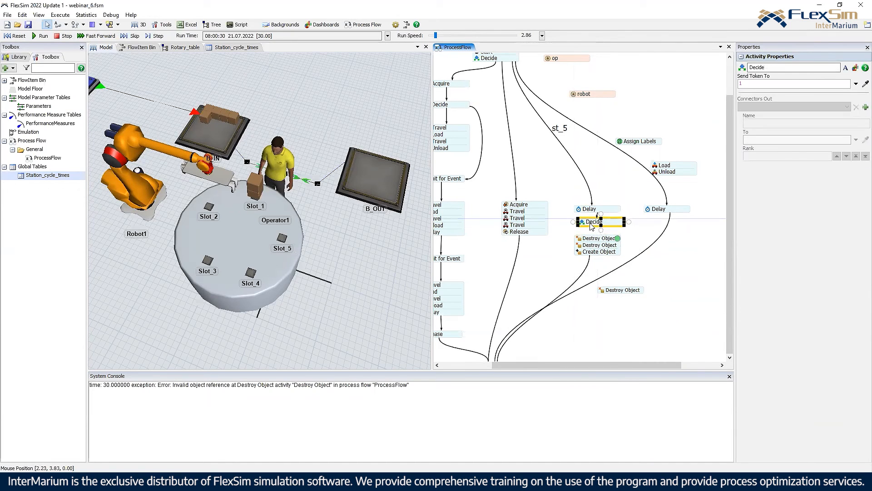
pyautogui.doubleClick(589, 222)
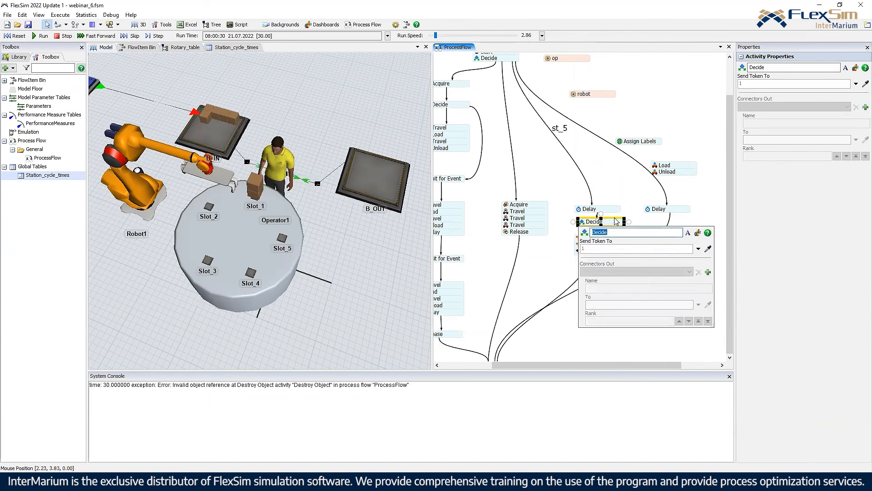
pyautogui.click(596, 215)
pyautogui.click(603, 225)
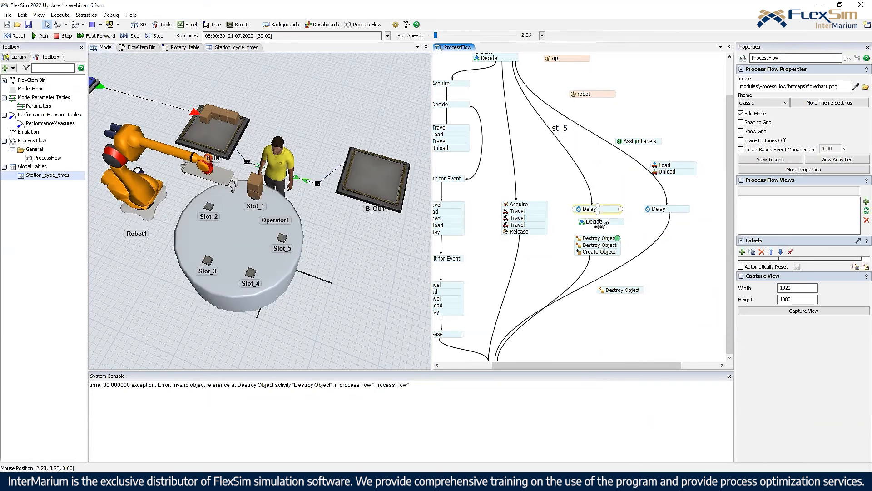
pyautogui.hotkey('ctrl', 'z')
# Step: Place the Decide above the Delay as the st_5 connector's target and give it a Conditional Decide with condition token.slot.subnodes.length>0
pyautogui.moveTo(602, 225); pyautogui.dragTo(596, 193)
pyautogui.doubleClick(580, 194)
pyautogui.click(695, 219)
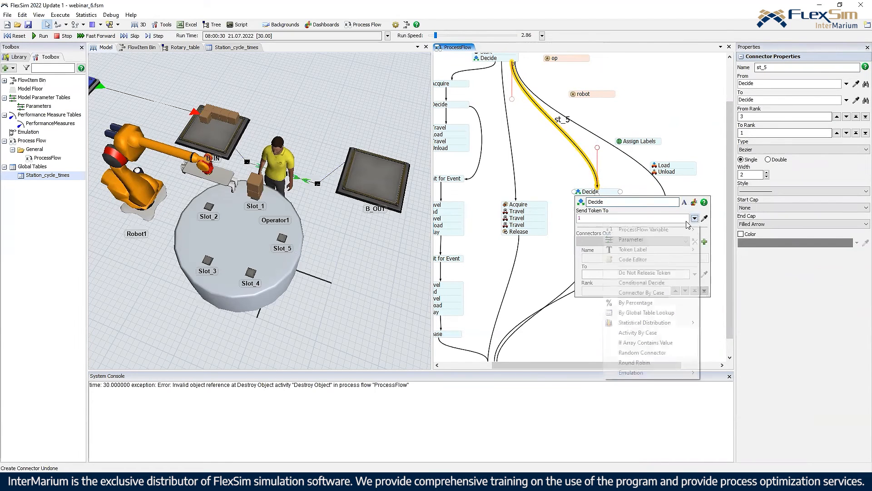
pyautogui.click(662, 284)
pyautogui.write('slot,')
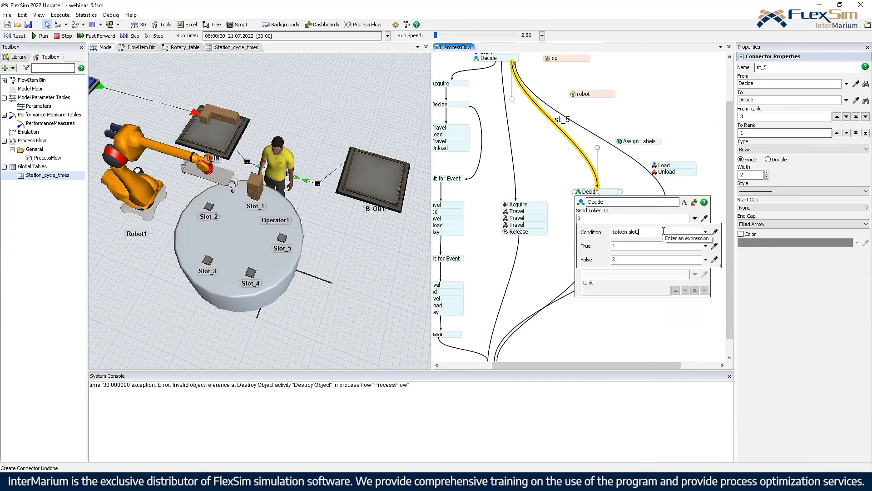
pyautogui.press('BackSpace')
pyautogui.write('.')
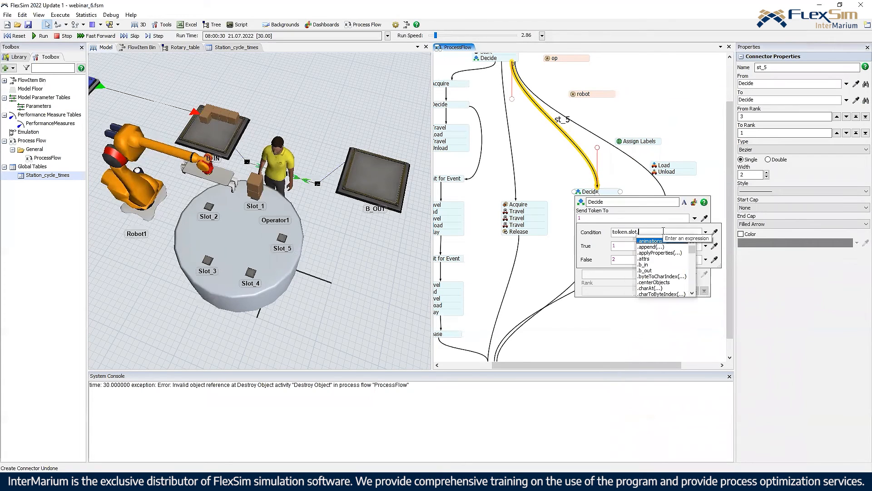
pyautogui.write('subnodes.length>0')
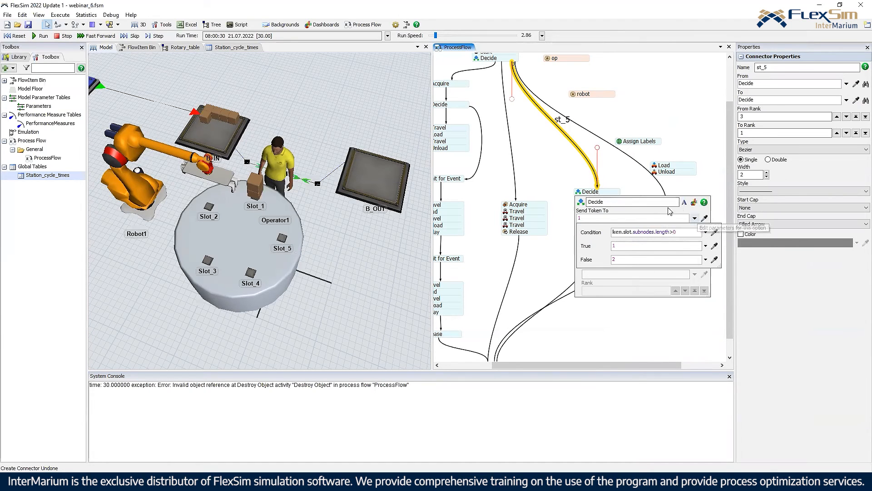
pyautogui.click(644, 196)
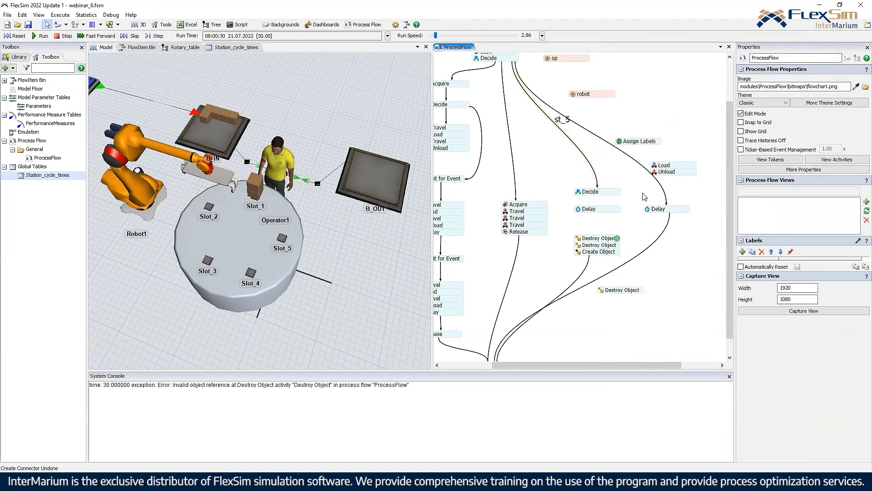
# Step: Connect the new Decide first to the Delay and second to Finish, and link the Delay to the Destroy Object stack
pyautogui.click(590, 208)
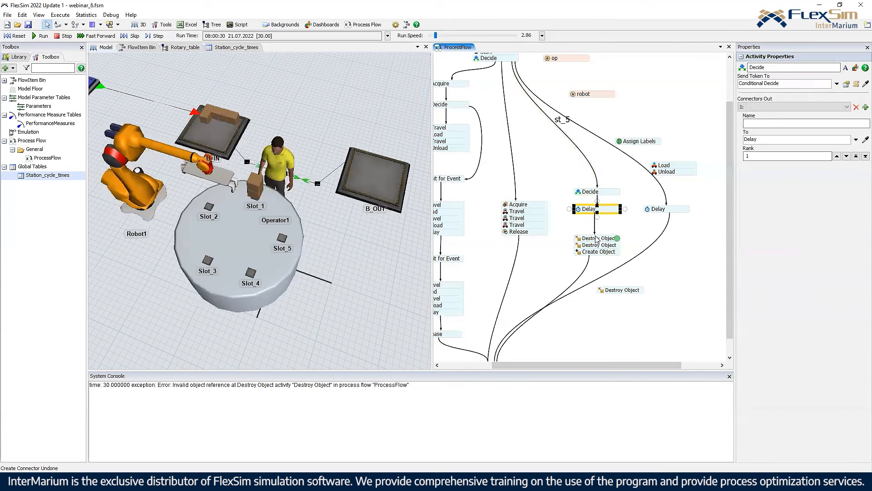
pyautogui.scroll(-3, 579, 135)
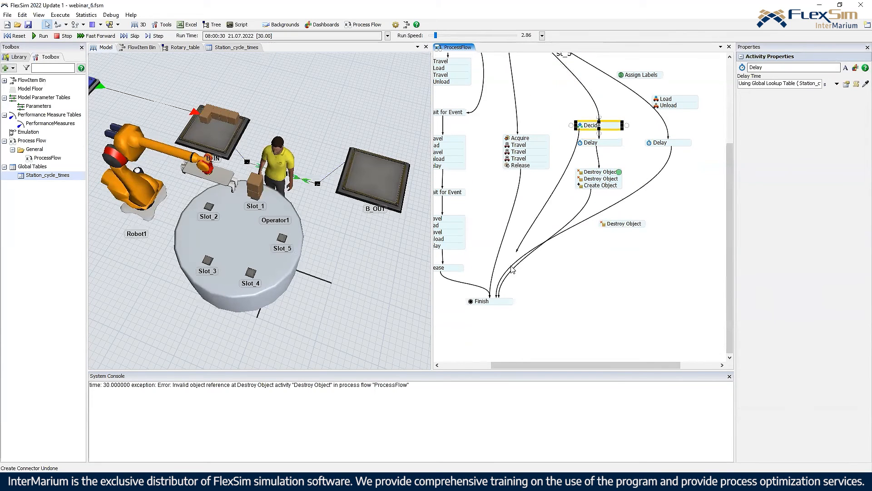
pyautogui.click(494, 302)
pyautogui.click(518, 245)
pyautogui.scroll(2, 650, 63)
# Step: Reset and run the model, stop it once a cylinder is created, and examine where the cylinder sits
pyautogui.click(15, 36)
pyautogui.click(41, 36)
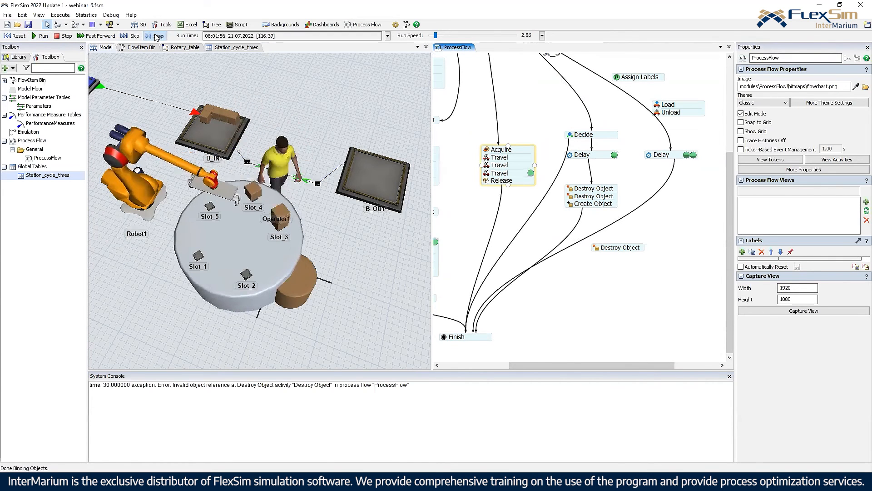
pyautogui.click(66, 37)
pyautogui.click(308, 287)
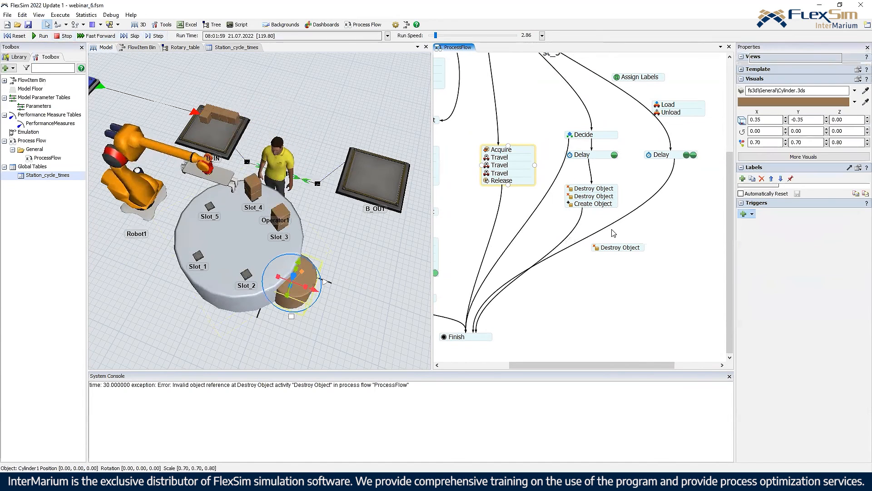
# Step: Set the Create Object activity to create the cylinder in token.slot
pyautogui.click(571, 204)
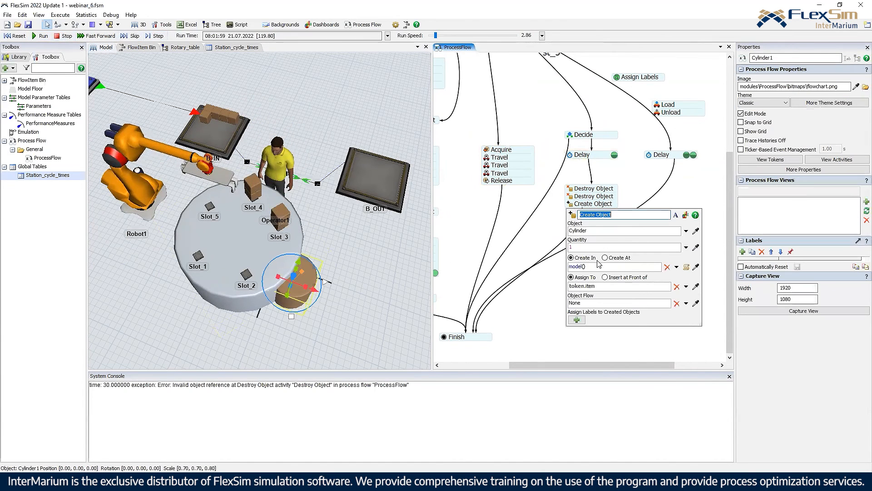
pyautogui.write('token.slot')
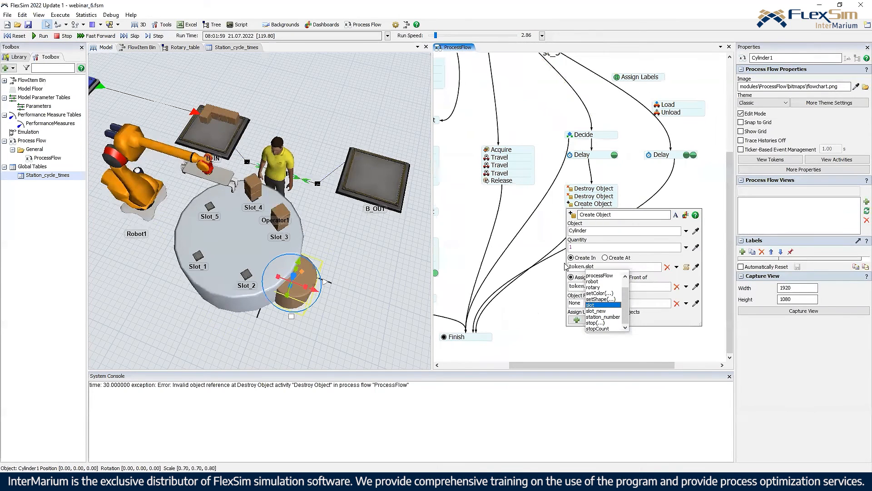
pyautogui.click(550, 284)
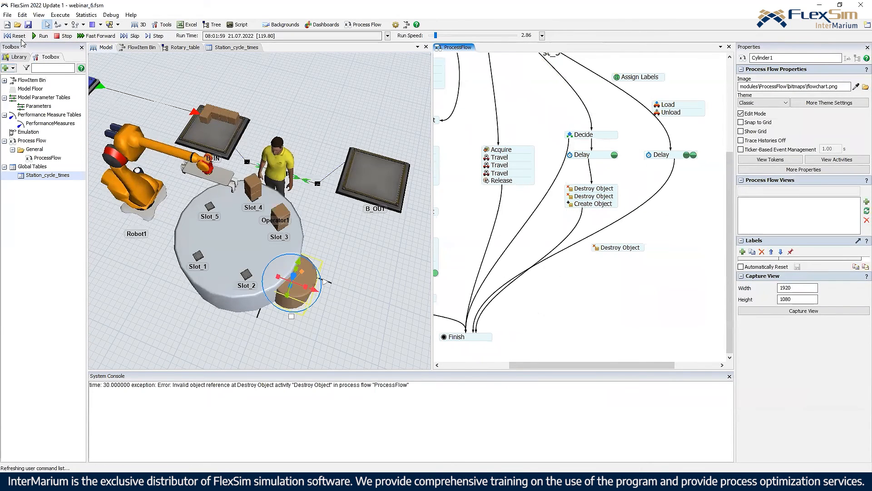
# Step: Reset and run the model, lower the run speed to 0 to examine the cylinders on the slots, and reset again
pyautogui.click(15, 35)
pyautogui.click(41, 35)
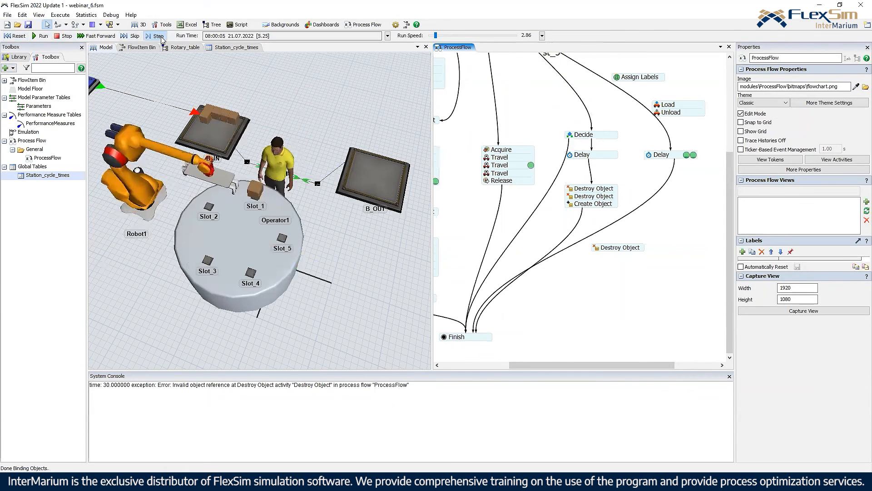
pyautogui.moveTo(435, 36)
pyautogui.mouseDown()
pyautogui.moveTo(444, 38)
pyautogui.moveTo(429, 37)
pyautogui.mouseUp()
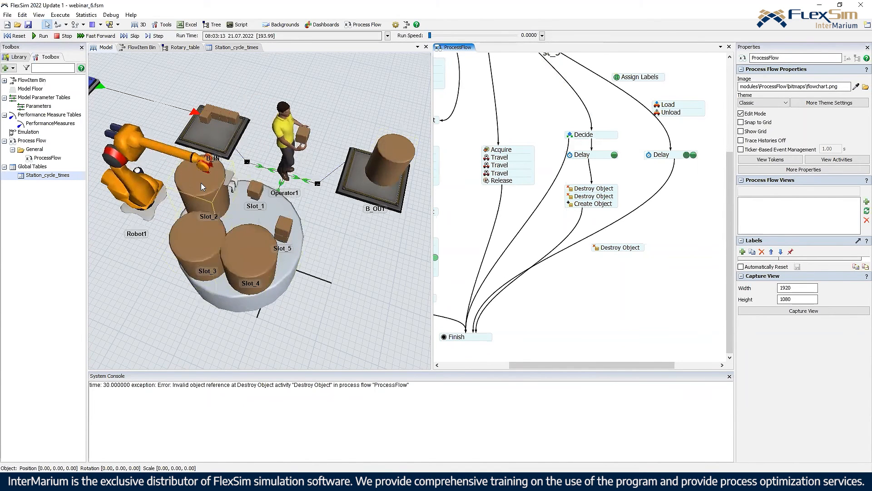
pyautogui.click(14, 37)
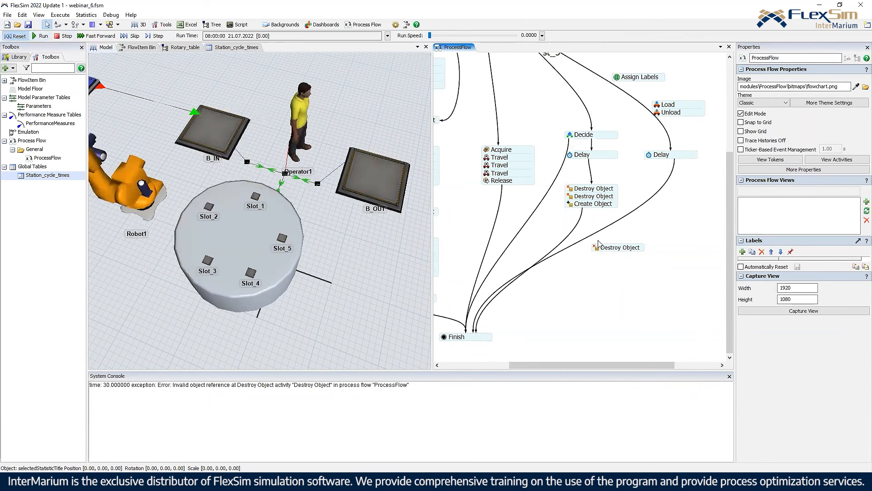
# Step: Separate the Destroy Object pair from the Create Object, delete its connector from the Delay, and move the pair into free space below
pyautogui.click(600, 197)
pyautogui.click(558, 202)
pyautogui.click(573, 200)
pyautogui.click(560, 200)
pyautogui.click(591, 188)
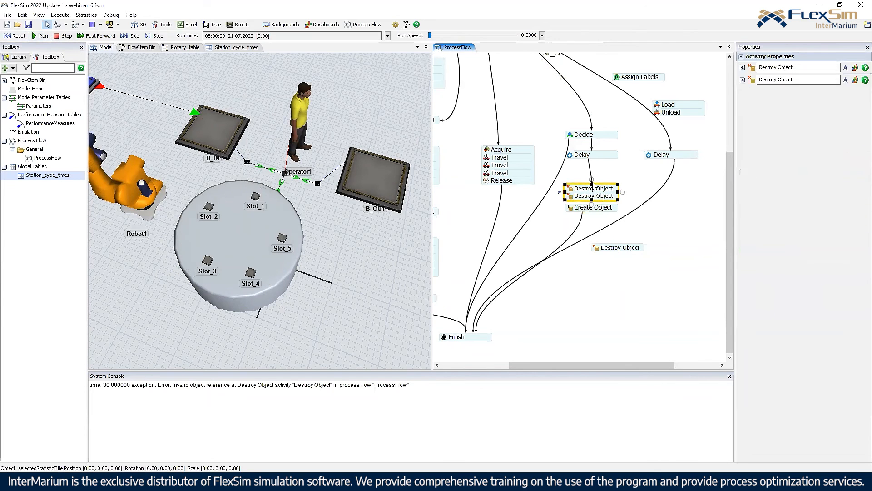
pyautogui.click(592, 179)
pyautogui.press('Delete')
pyautogui.moveTo(594, 190); pyautogui.dragTo(648, 300)
# Step: Delete the Create Object activity with its connector to Finish, and delete the spare single Destroy Object
pyautogui.click(590, 206)
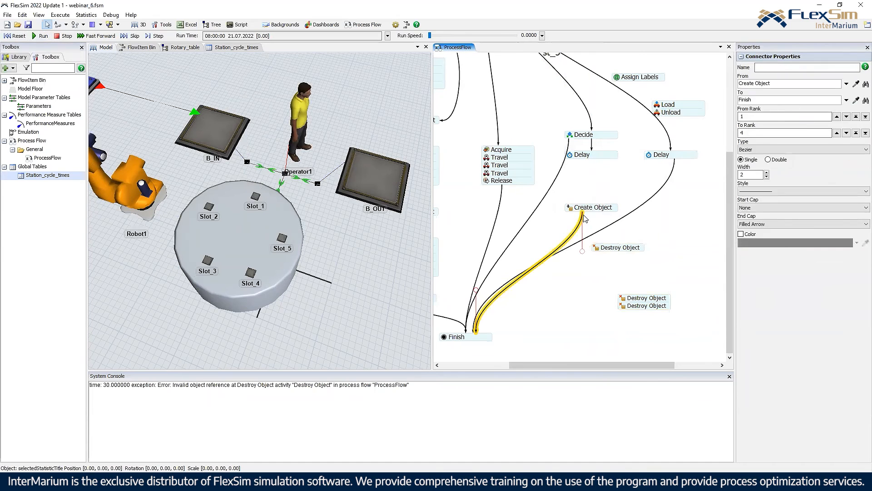
pyautogui.press('Delete')
pyautogui.click(609, 247)
pyautogui.press('Delete')
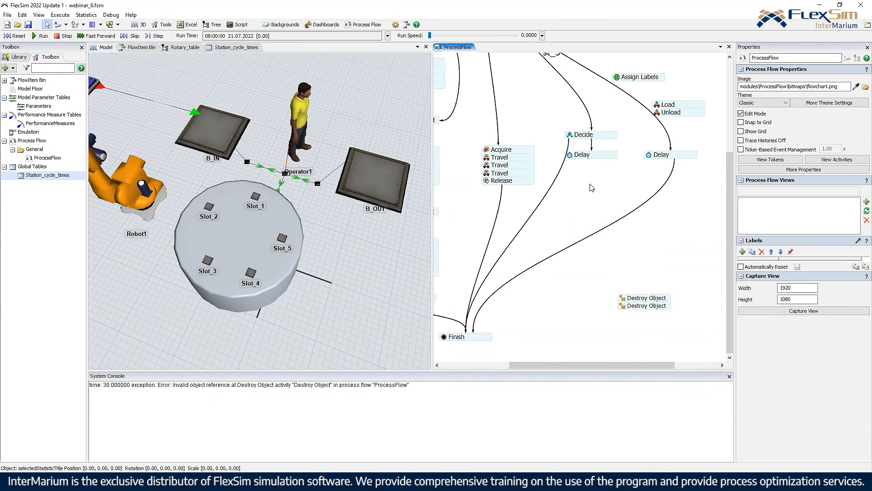
# Step: Add a Move Object activity beneath the Delay that follows the station 5 Decide, and connect the Delay to it
pyautogui.doubleClick(590, 185)
pyautogui.click(620, 152)
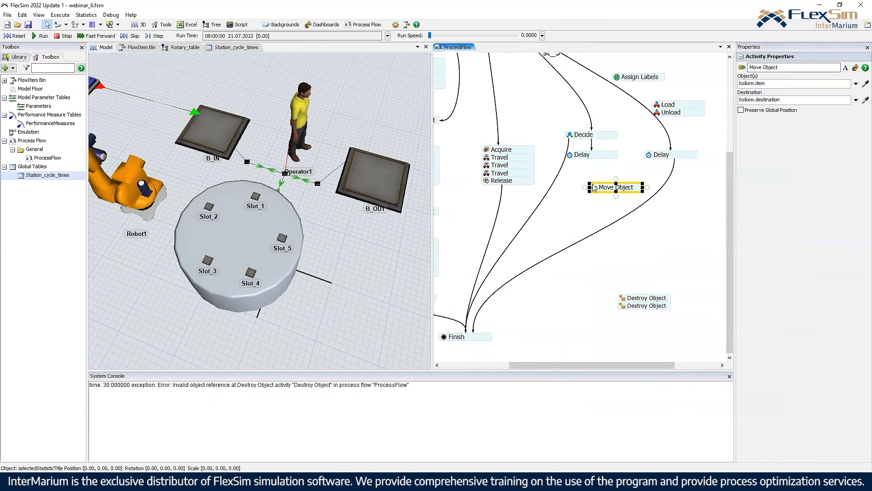
pyautogui.moveTo(593, 159); pyautogui.dragTo(592, 181)
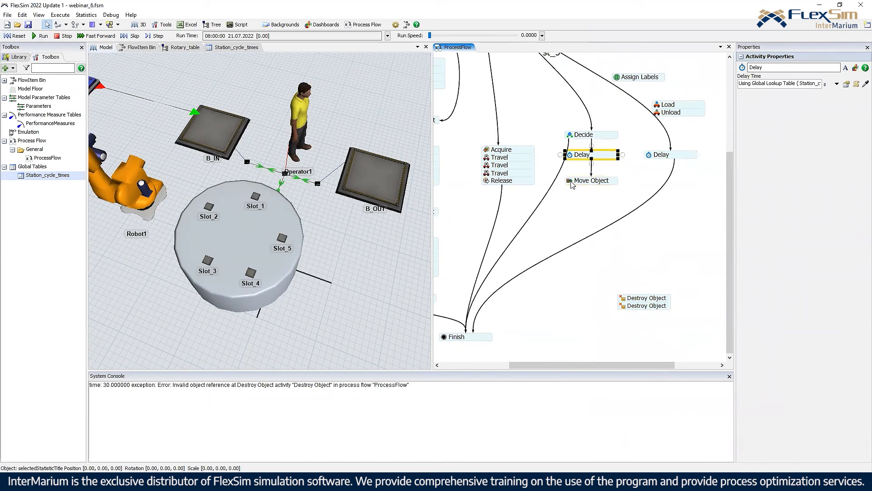
# Step: Set the Move Object activity to move token.slot.subnodes[2] into token.slot.first with Preserve Global Position enabled
pyautogui.click(570, 181)
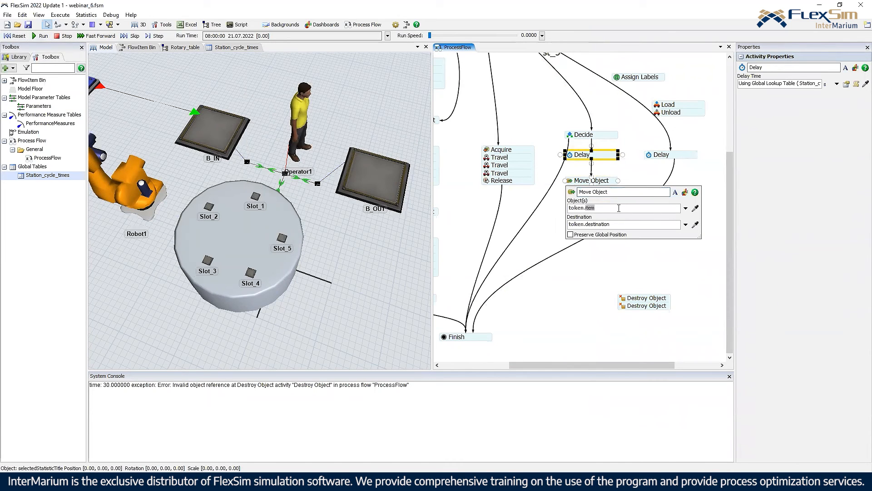
pyautogui.write('slot.su')
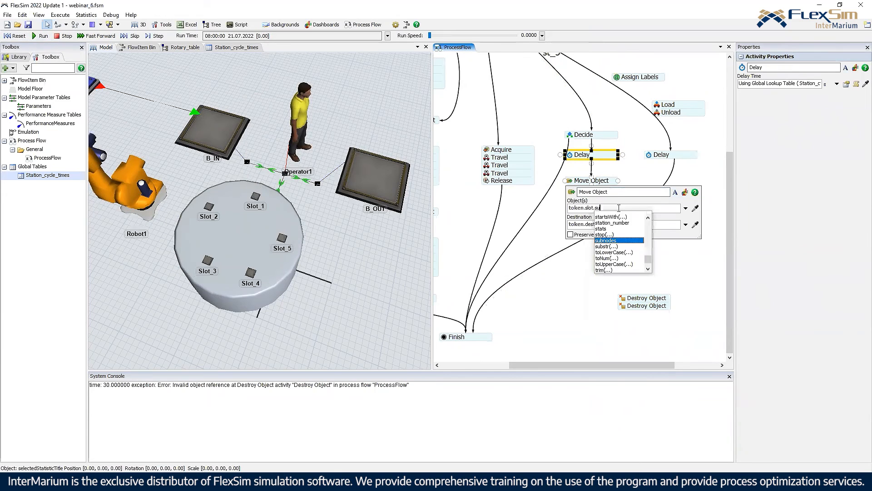
pyautogui.write('bnodes[]')
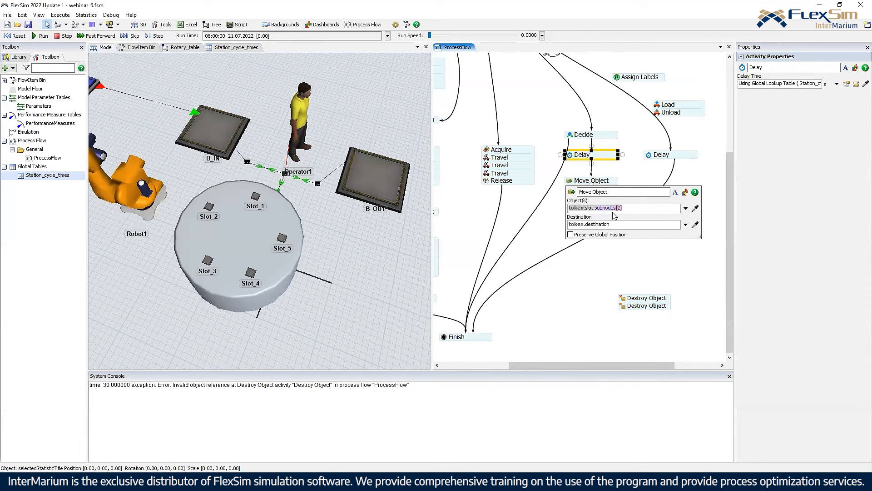
pyautogui.moveTo(610, 224); pyautogui.dragTo(570, 222)
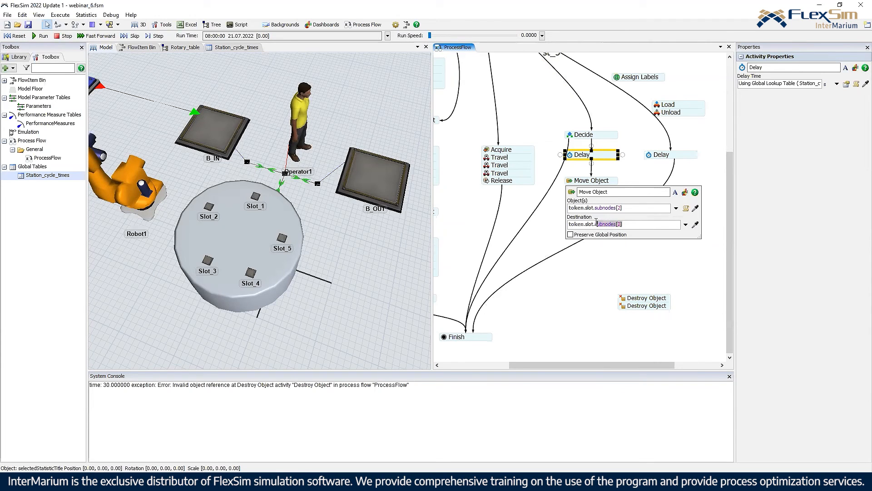
pyautogui.write('first')
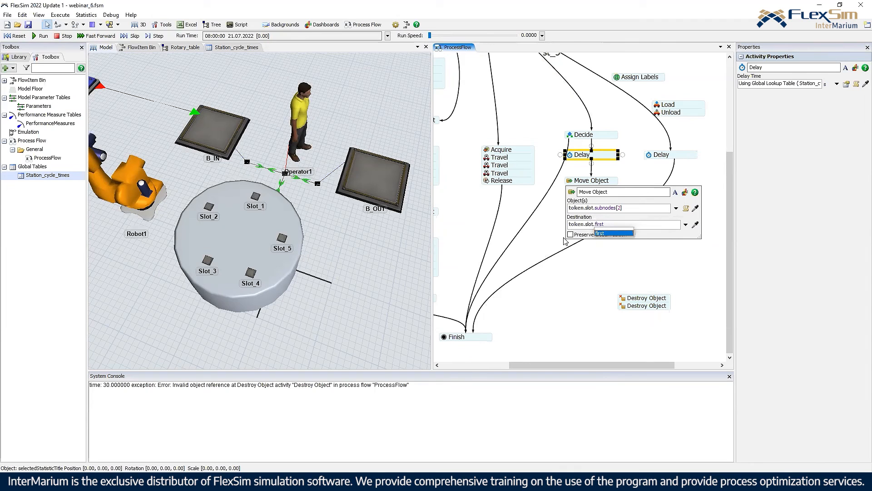
pyautogui.click(571, 236)
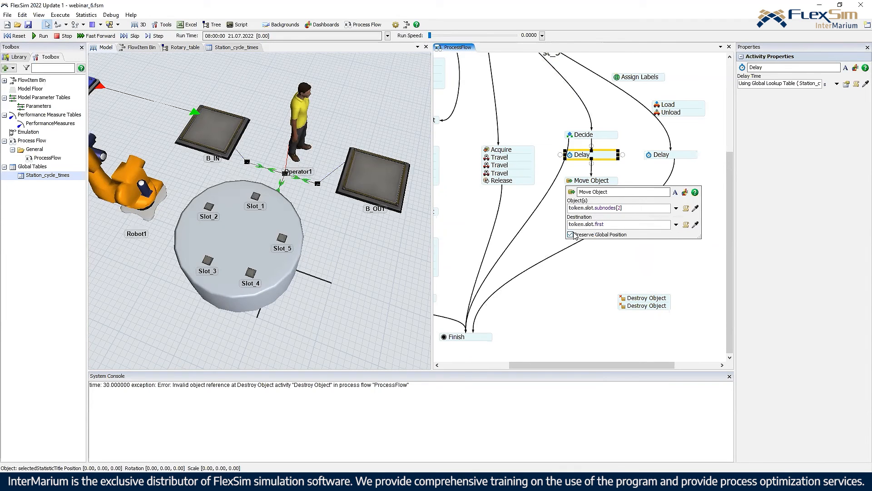
pyautogui.click(590, 261)
# Step: Connect the Move Object activity to Finish and run the model at a speed of about 0.41
pyautogui.moveTo(586, 190); pyautogui.dragTo(470, 335)
pyautogui.click(35, 37)
pyautogui.moveTo(429, 36)
pyautogui.mouseDown()
pyautogui.moveTo(444, 38)
pyautogui.moveTo(433, 39)
pyautogui.mouseUp()
# Step: Examine the stacked boxes on the B_OUT queue from several angles while the model runs
pyautogui.moveTo(401, 244); pyautogui.dragTo(320, 237)
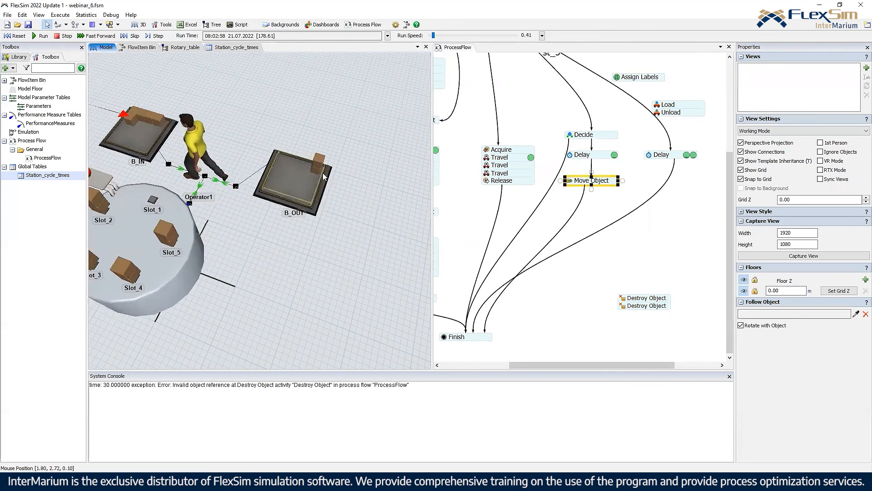
pyautogui.scroll(4, 325, 218)
pyautogui.moveTo(332, 209); pyautogui.dragTo(367, 170, button='right')
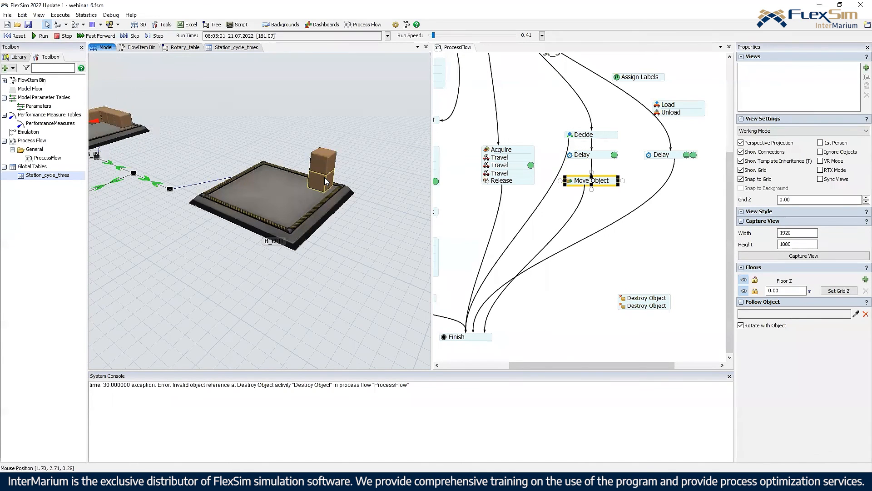
pyautogui.moveTo(353, 164); pyautogui.dragTo(334, 179, button='right')
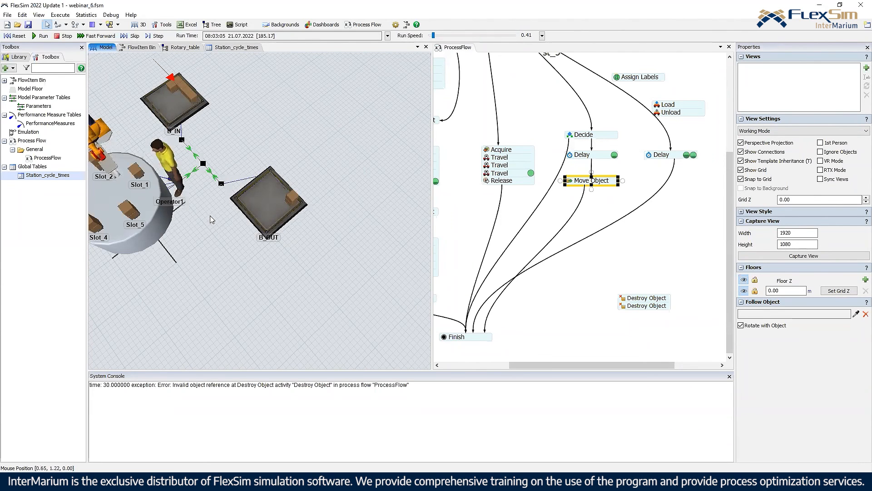
pyautogui.moveTo(255, 288); pyautogui.dragTo(292, 160, button='right')
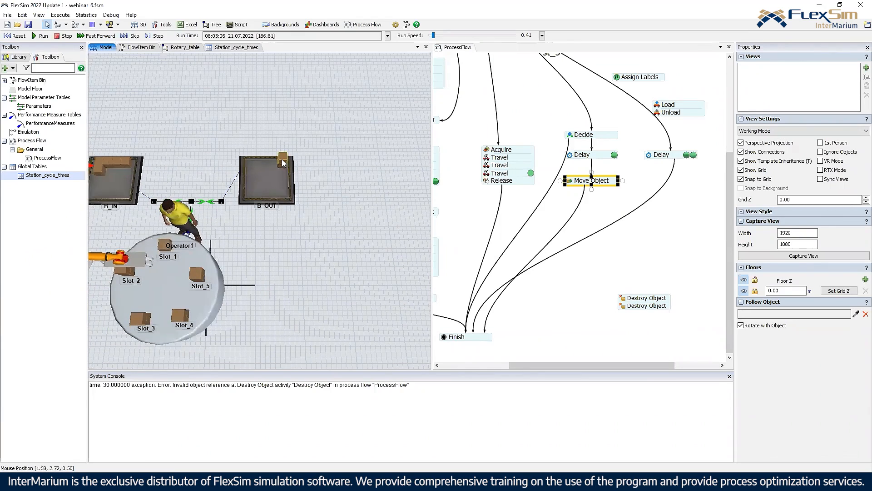
pyautogui.moveTo(292, 160); pyautogui.dragTo(300, 177, button='right')
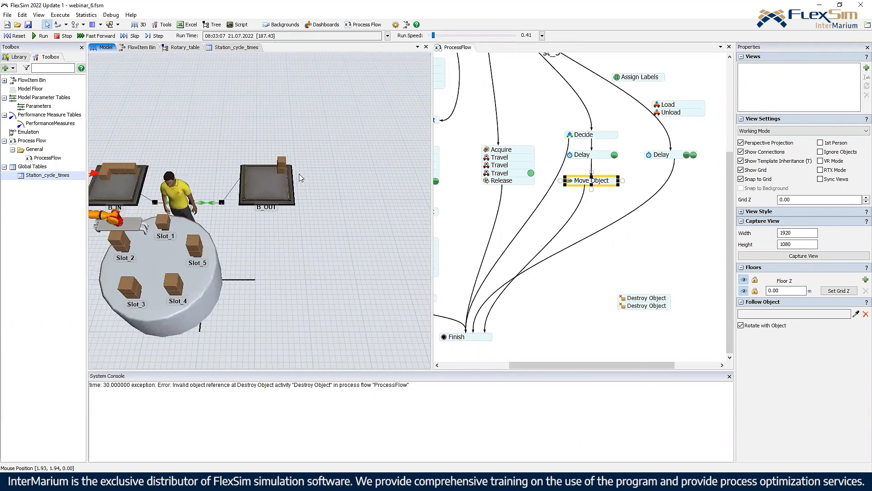
# Step: Shift the upper box on B_OUT away from the lower one and place it back on top of it
pyautogui.click(275, 162)
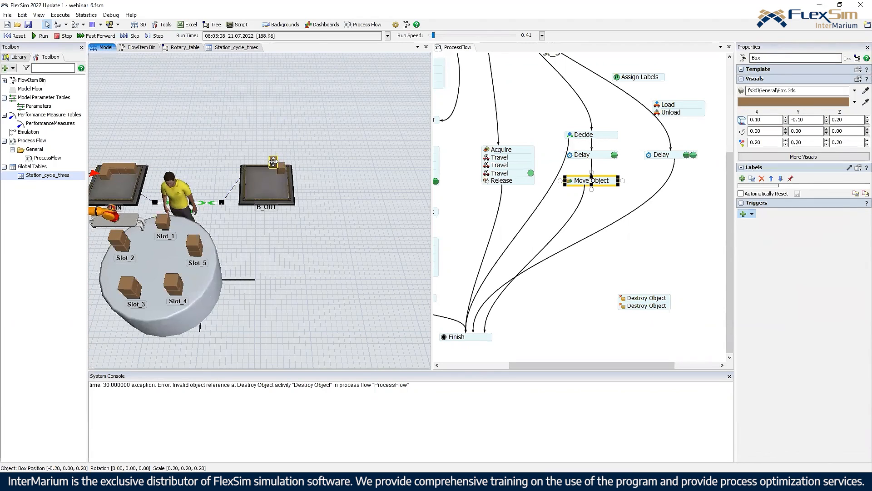
pyautogui.moveTo(332, 203); pyautogui.dragTo(329, 185, button='right')
pyautogui.scroll(6, 323, 187)
pyautogui.click(282, 154)
pyautogui.click(276, 122)
pyautogui.moveTo(265, 128); pyautogui.dragTo(278, 141)
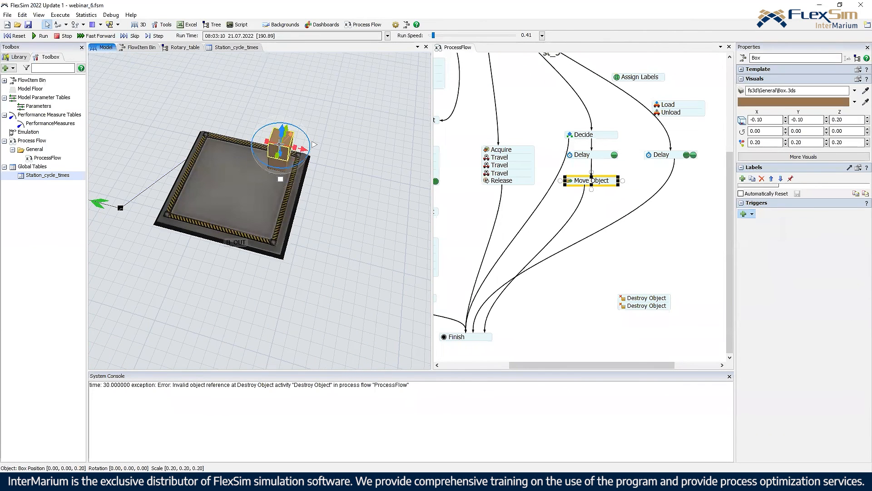
# Step: Explore B_OUT in the tree, expanding the queue and its Box to inspect the nested box, and return to the 3D model
pyautogui.rightClick(263, 194)
pyautogui.click(293, 266)
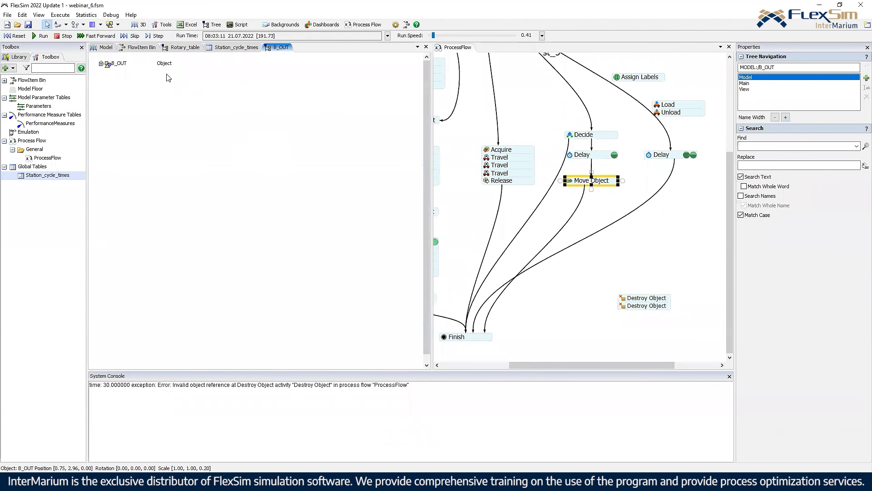
pyautogui.click(102, 64)
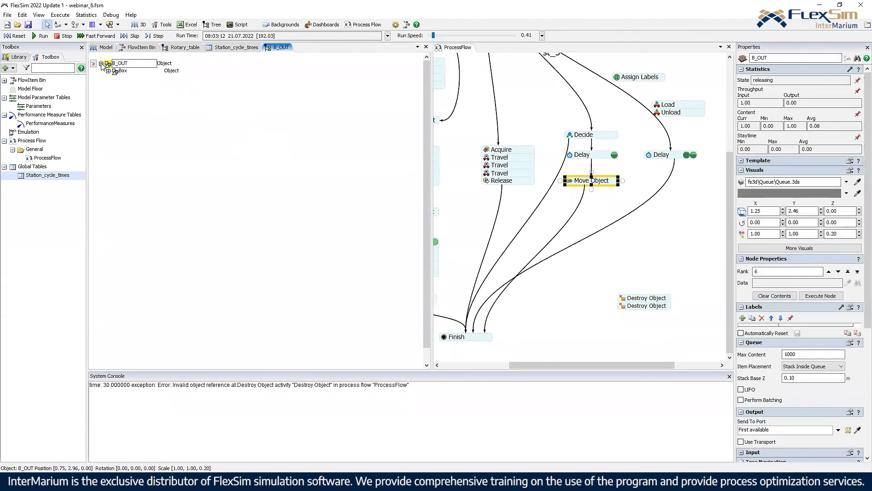
pyautogui.click(109, 71)
pyautogui.click(109, 71)
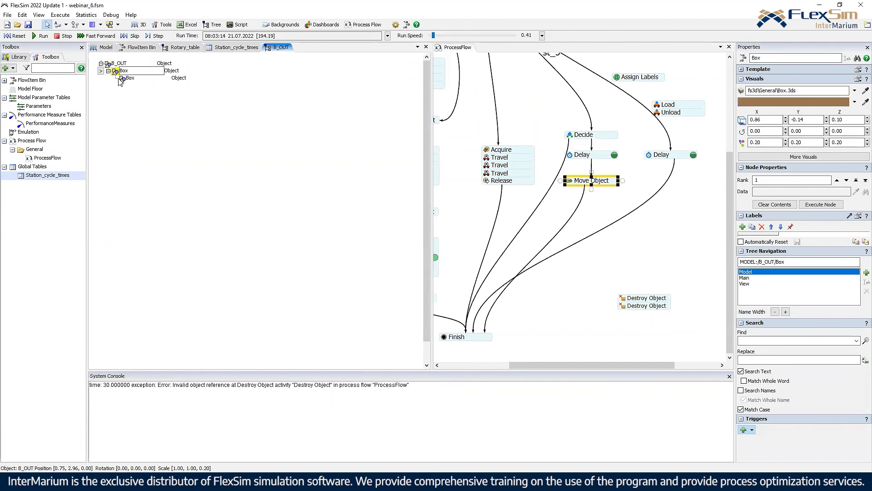
pyautogui.click(105, 47)
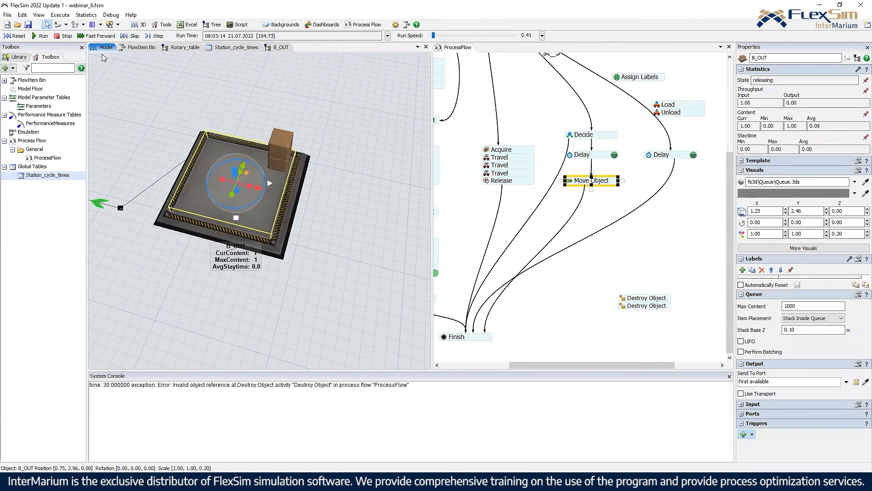
# Step: Clear the error text from the System Console and close the console
pyautogui.moveTo(301, 270); pyautogui.dragTo(287, 224, button='right')
pyautogui.click(285, 225)
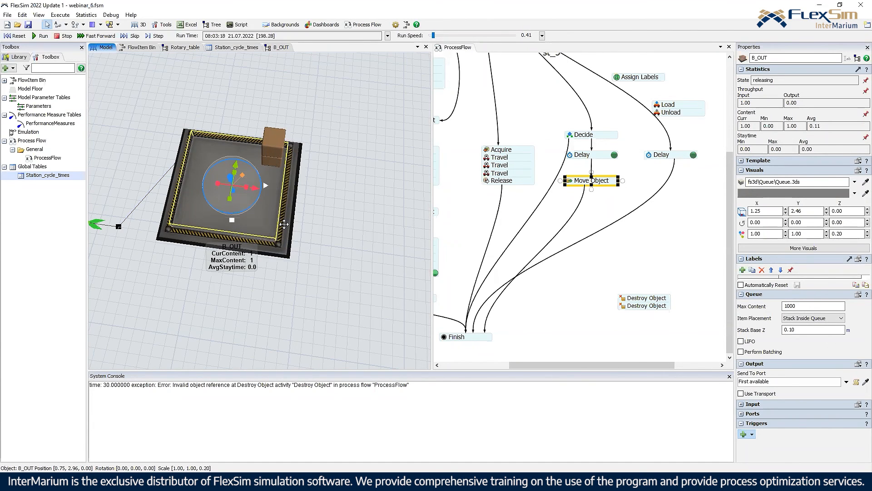
pyautogui.moveTo(193, 306); pyautogui.dragTo(303, 240)
pyautogui.scroll(-4, 301, 269)
pyautogui.moveTo(414, 429); pyautogui.dragTo(39, 319)
pyautogui.press('Delete')
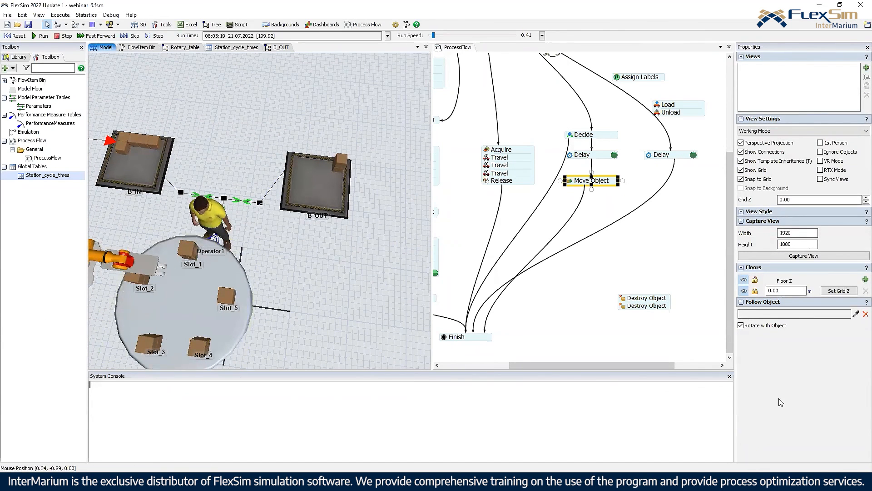
pyautogui.click(730, 376)
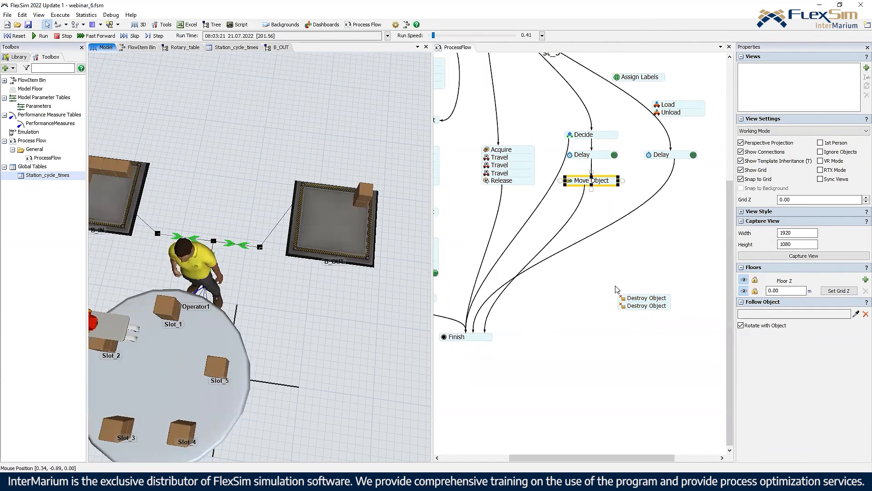
# Step: Reset the model and deselect the Move Object activity in the process flow
pyautogui.moveTo(338, 318); pyautogui.dragTo(325, 311, button='right')
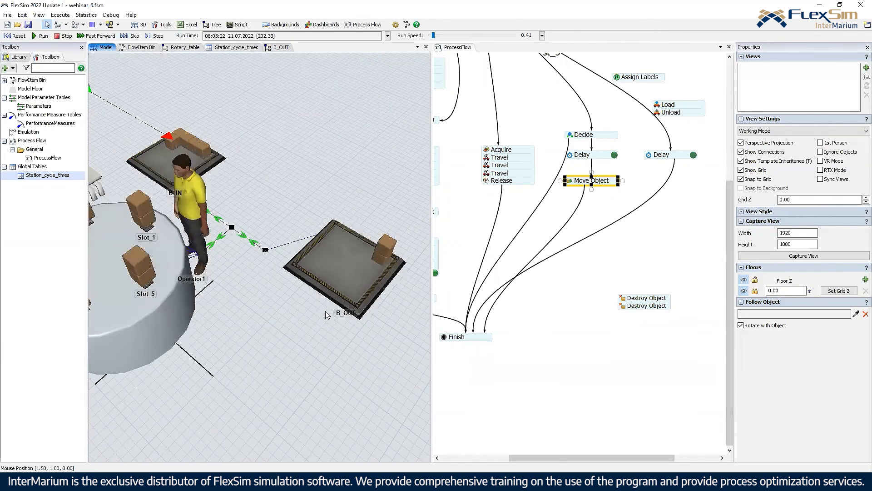
pyautogui.scroll(-5, 326, 314)
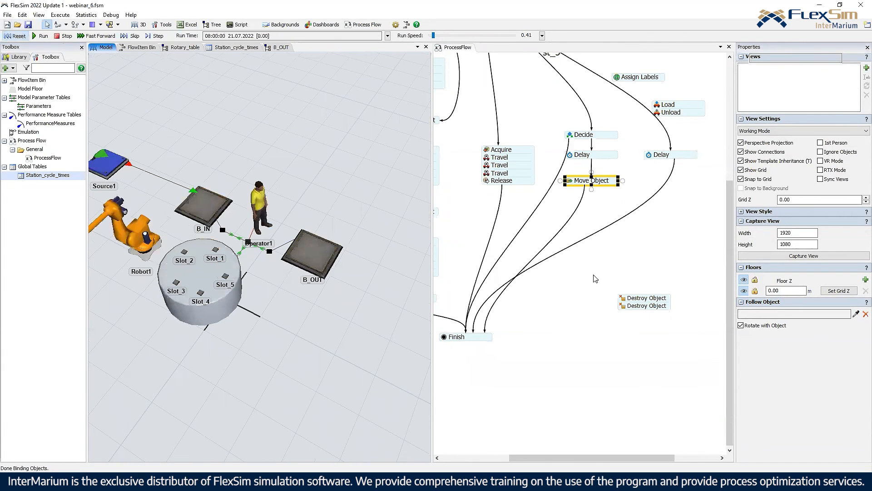
pyautogui.scroll(-5, 578, 222)
pyautogui.scroll(-3, 578, 221)
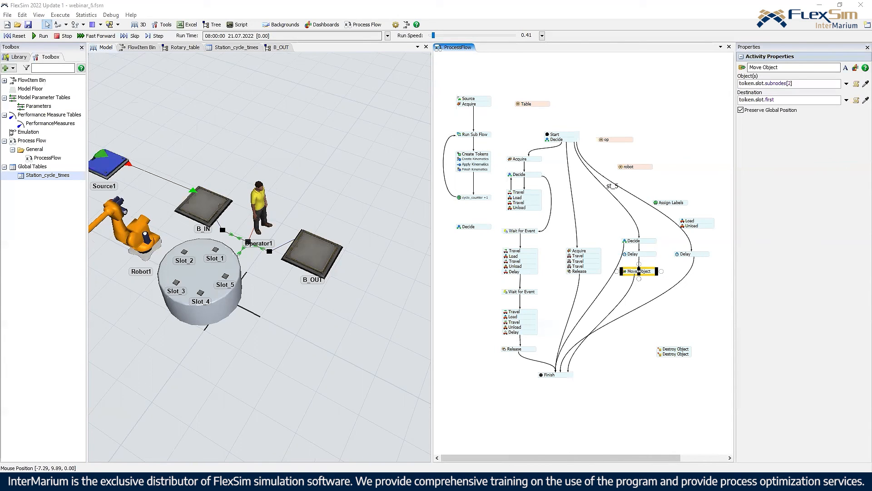
pyautogui.click(550, 321)
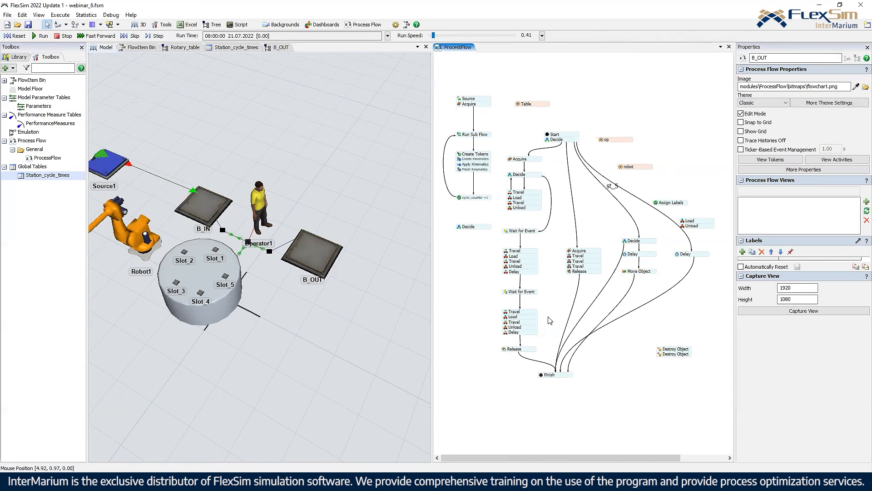